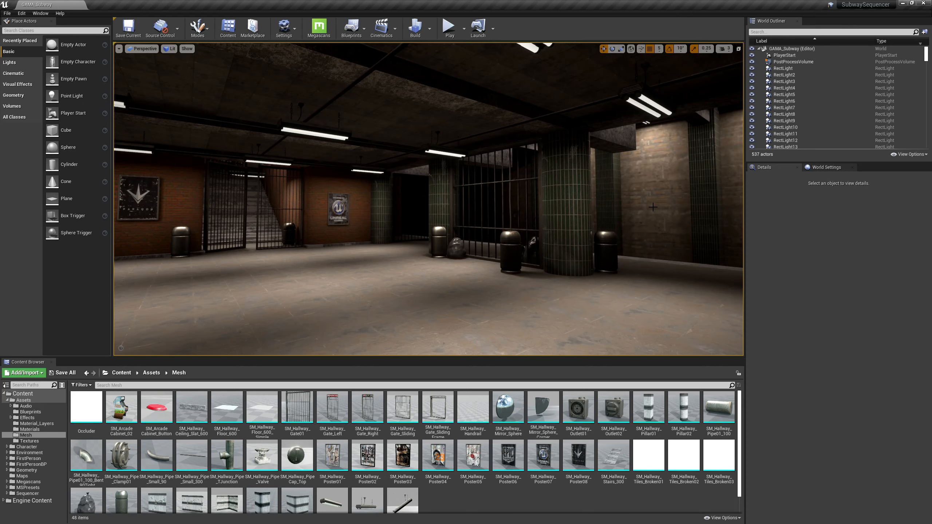
Step: Switch to Quixel Bridge, export the purchased Leakage decal to Unreal Engine, and return to the Unreal Editor
key(alt+Tab)
key(alt+Tab)
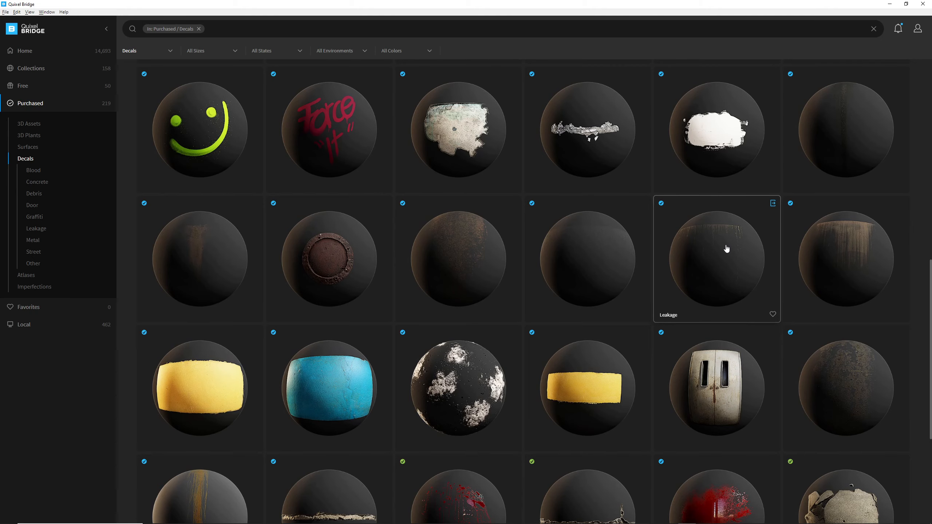
click(772, 205)
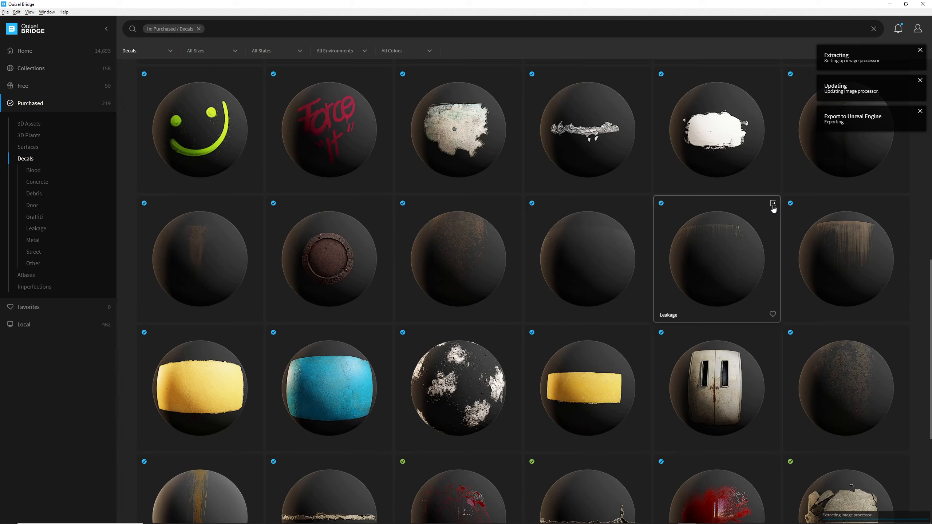
key(alt+Tab)
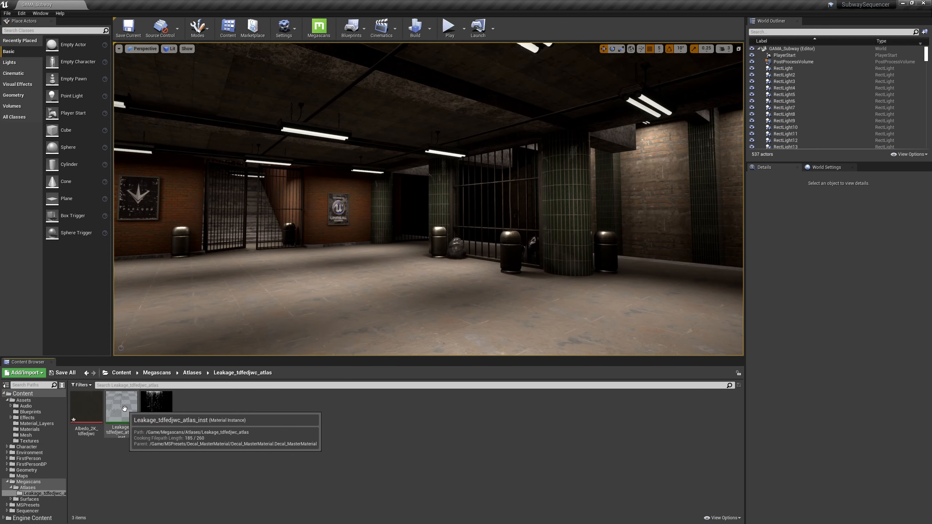
Step: Place the Leakage_tdfedjwc_atlas_inst decal on the station floor and raise it to a Z location of 70
drag(125, 408, 307, 310)
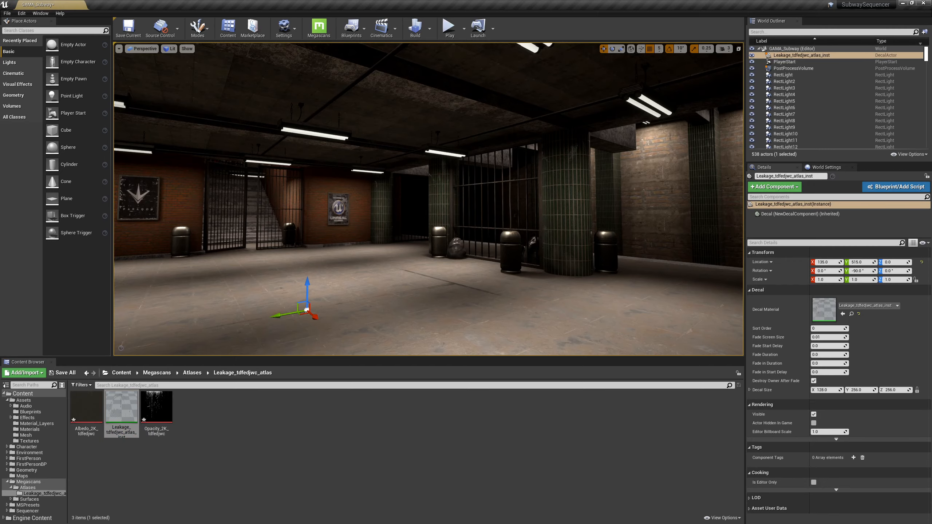
mouse_move(398, 274)
right_down()
mouse_move(381, 264)
mouse_move(399, 274)
right_up()
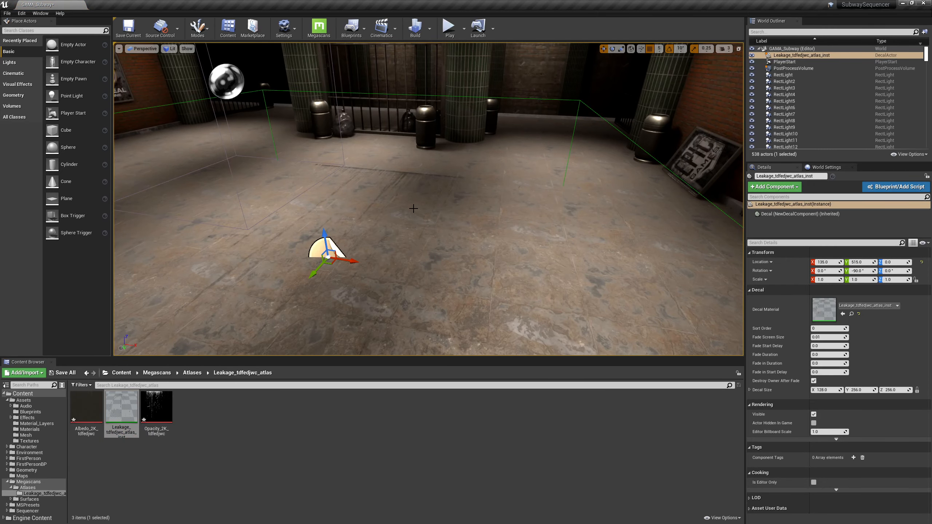
right_drag(413, 208, 419, 260)
key(r)
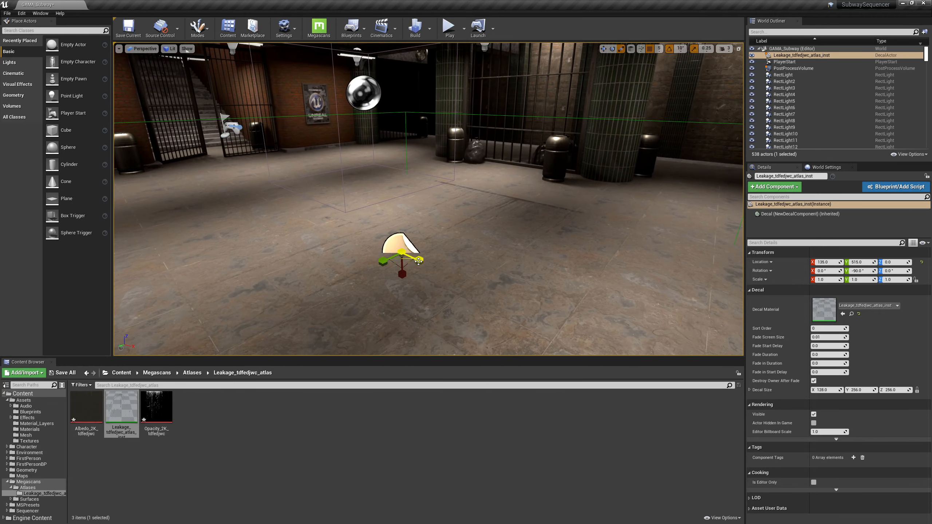
key(w)
drag(405, 235, 408, 165)
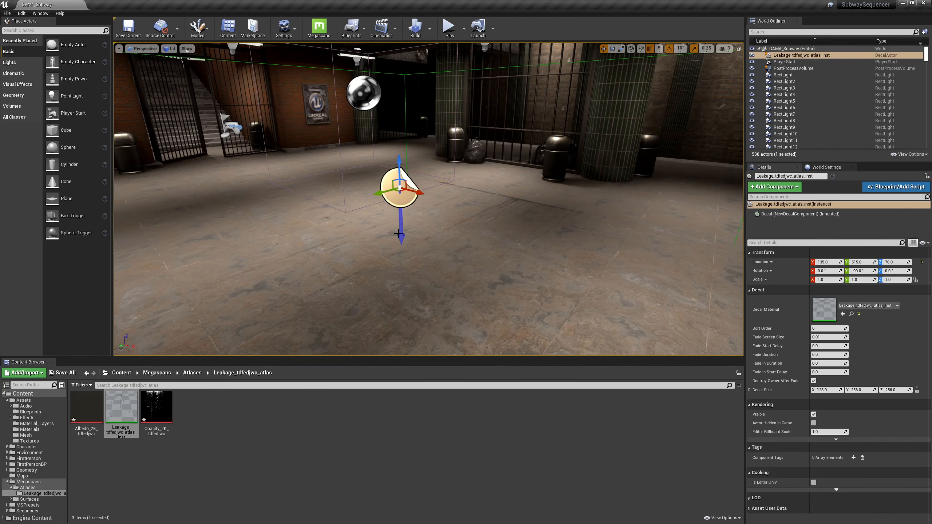
Step: Move the leakage decal along the floor to a Y location of 695
right_drag(402, 236, 330, 236)
key(d)
right_drag(480, 200, 491, 202)
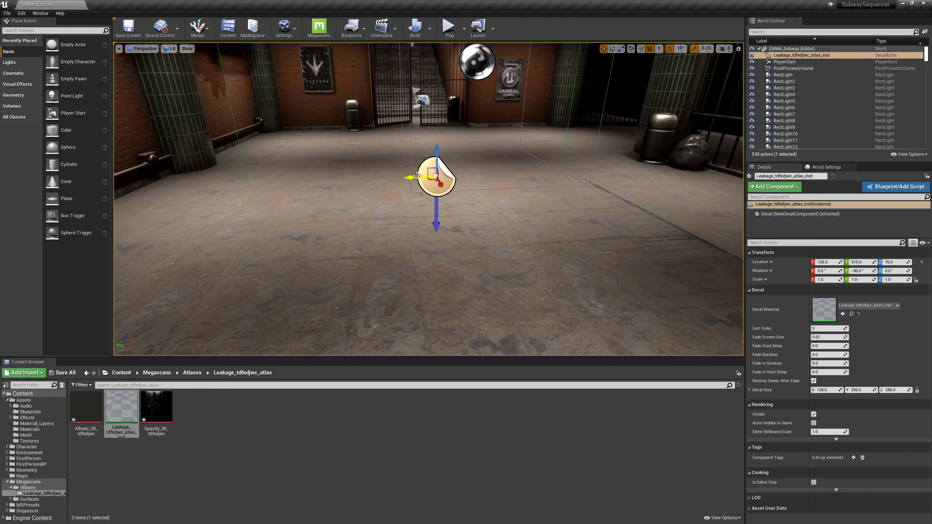
drag(413, 177, 167, 186)
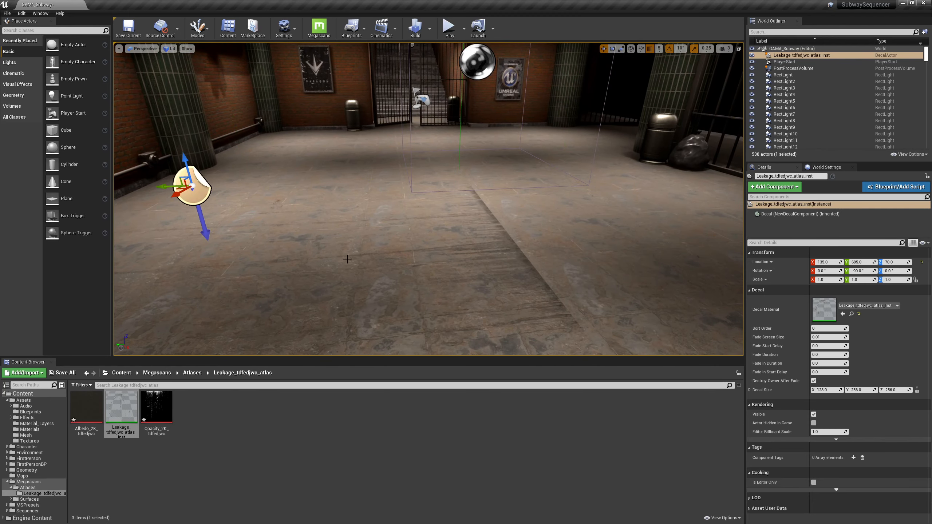
right_drag(493, 130, 607, 179)
key(a)
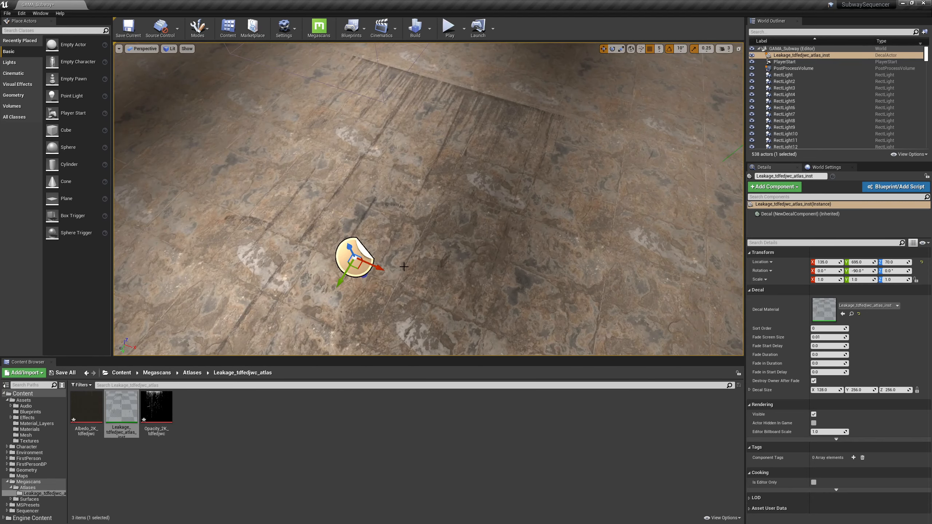
right_drag(403, 267, 450, 228)
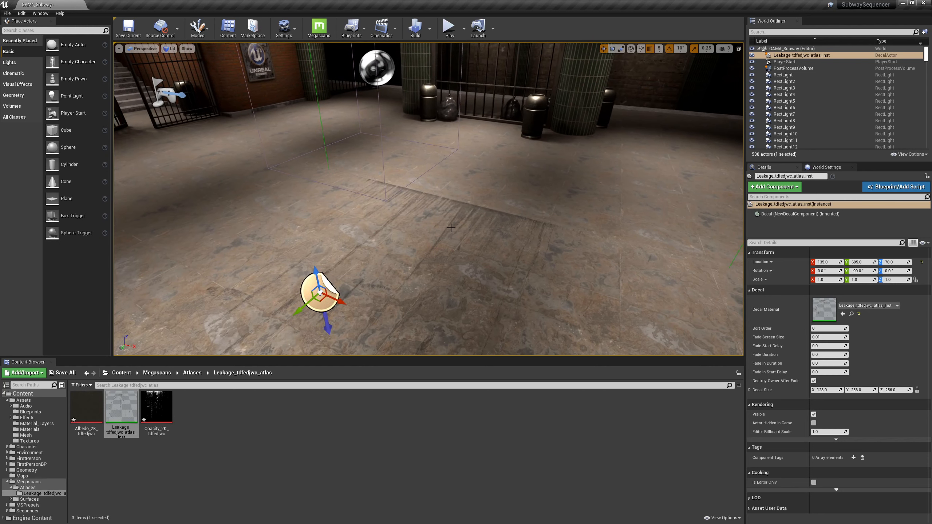
Step: Move the leakage decal back toward the trash cans, to a Y location of 195
click(519, 129)
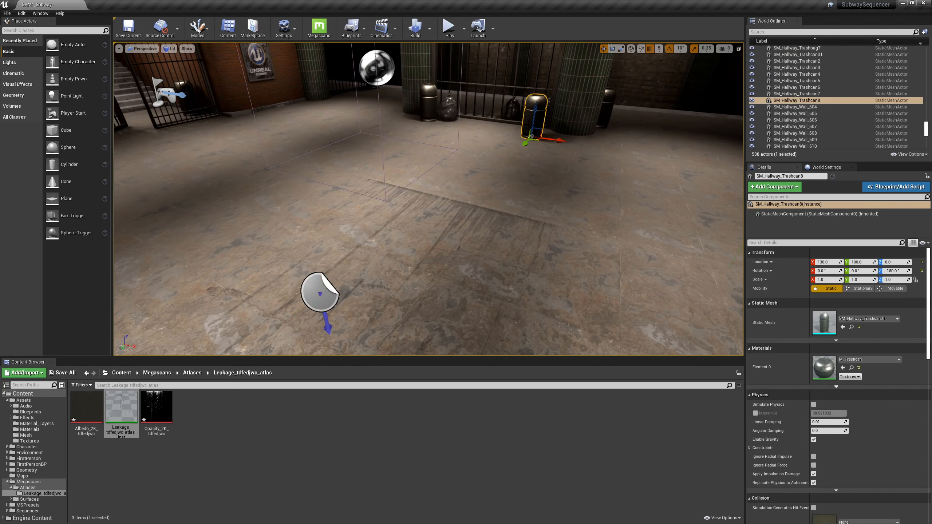
click(323, 294)
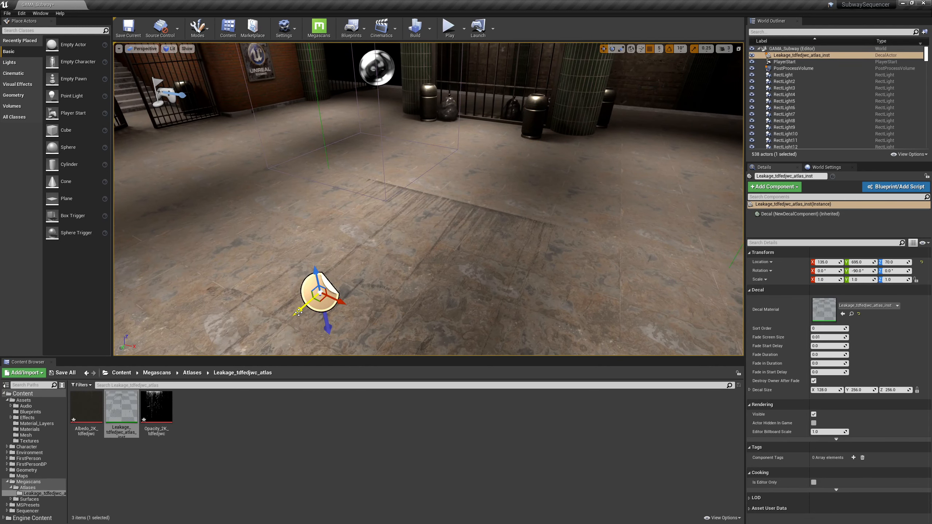
shift+drag(298, 312, 381, 243)
right_drag(380, 243, 473, 267)
key(s)
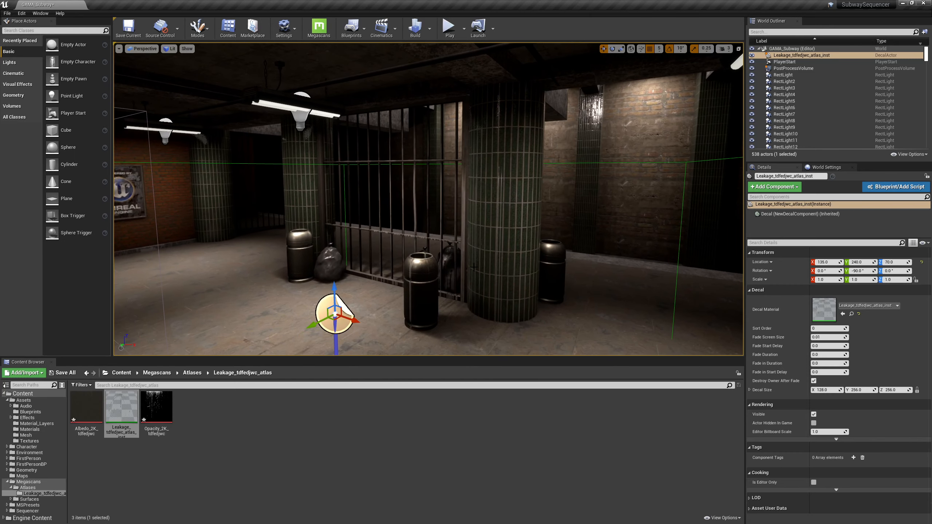
drag(316, 322, 357, 309)
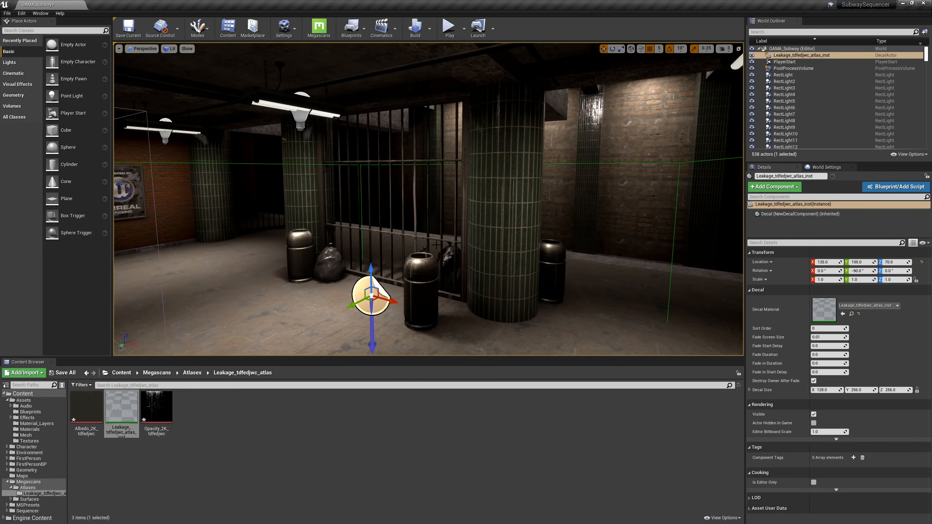
Step: Shrink the decal's X scale to a thin projection depth and lower it to a Z location of 0
right_drag(436, 245, 388, 243)
mouse_move(489, 207)
right_down()
mouse_move(521, 201)
mouse_move(440, 176)
mouse_move(489, 207)
right_up()
key(r)
mouse_move(414, 258)
right_down()
mouse_move(440, 244)
mouse_move(427, 261)
mouse_move(414, 258)
right_up()
key(w)
drag(405, 214, 415, 270)
drag(410, 316, 411, 299)
Step: Move the decal along the floor to Y 380 and scale its Y and Z down to about 0.397
right_drag(411, 299, 450, 259)
key(w)
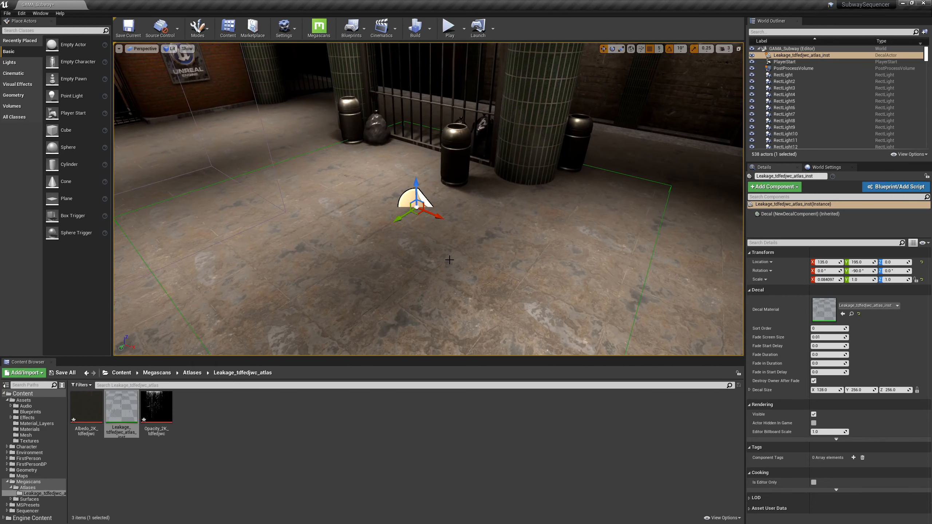
drag(399, 220, 253, 308)
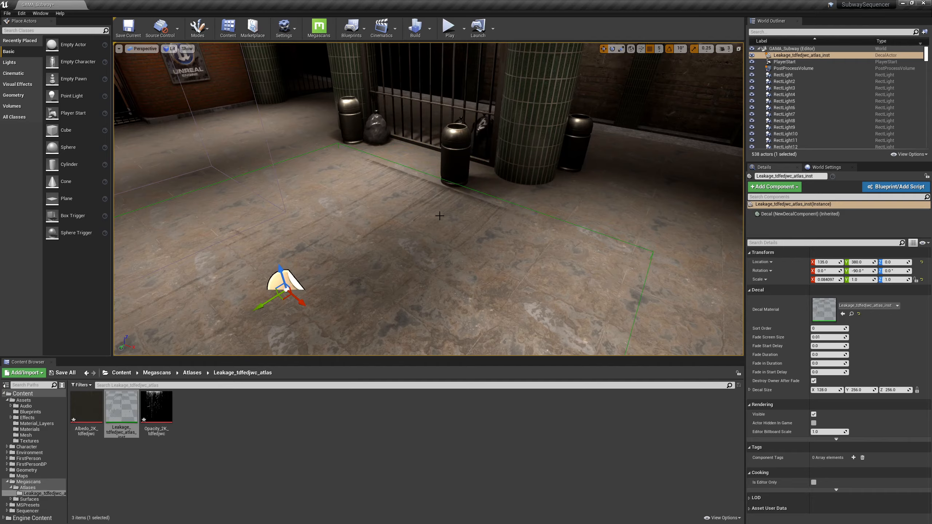
right_drag(253, 308, 457, 207)
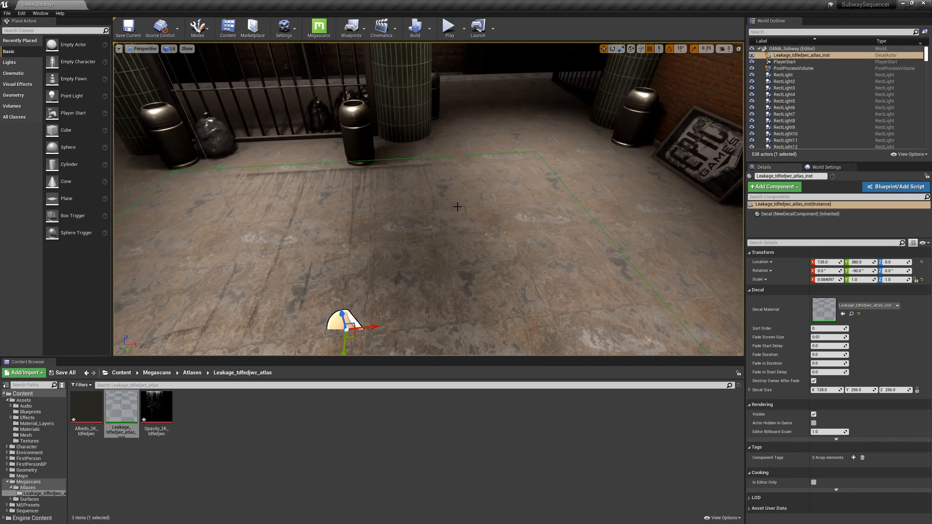
right_drag(546, 255, 741, 246)
key(r)
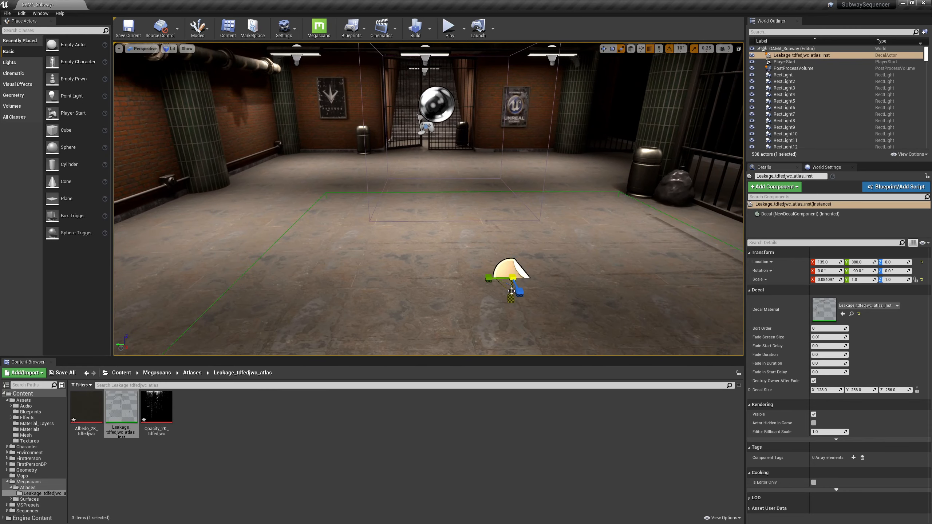
drag(508, 285, 417, 279)
Step: Rotate the decal 180° about the vertical axis and tilt it 90° so that it projects sideways onto a wall
key(w)
key(e)
key(r)
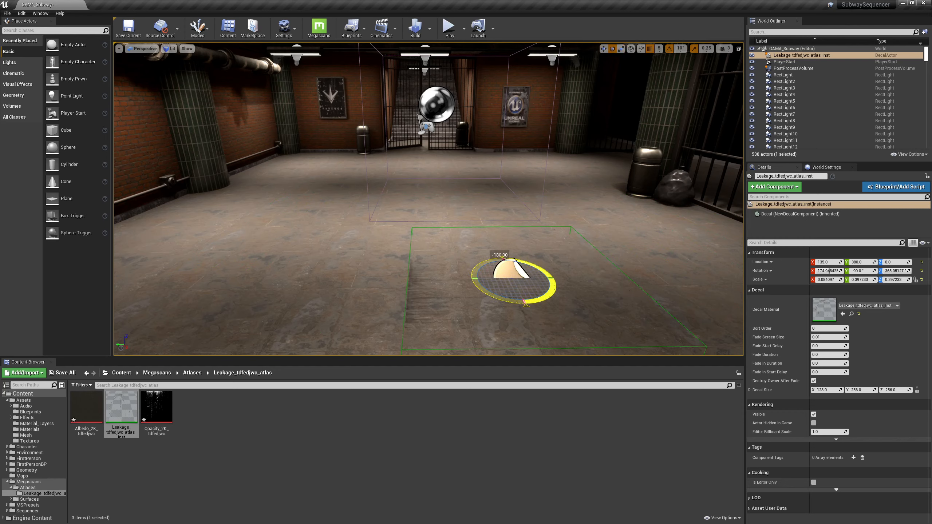
drag(484, 254, 547, 241)
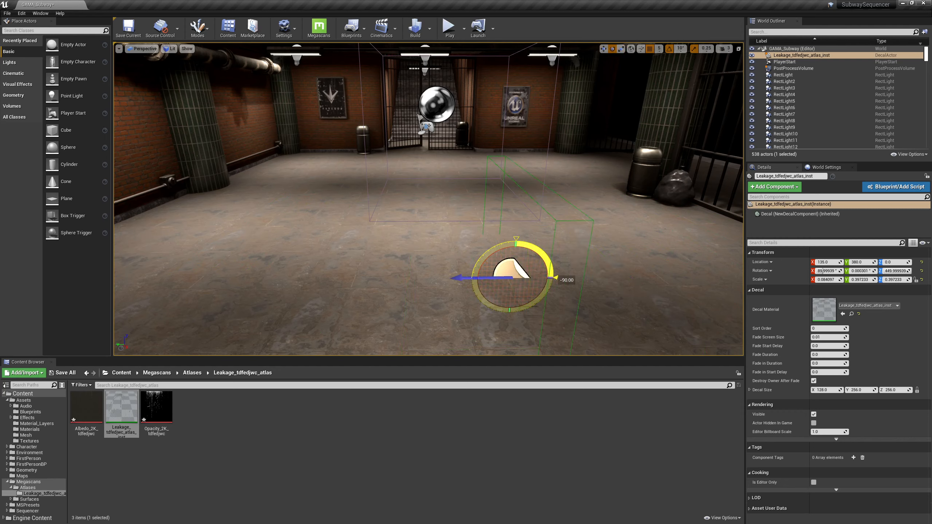
Step: Move the decal onto the brick wall between the tiled columns, at location X 15, Y 900, Z 135
drag(487, 276, 208, 263)
right_drag(367, 274, 257, 235)
key(s)
drag(334, 294, 419, 191)
right_drag(420, 191, 398, 211)
key(d)
key(w)
right_drag(487, 237, 394, 241)
key(d)
drag(525, 205, 520, 207)
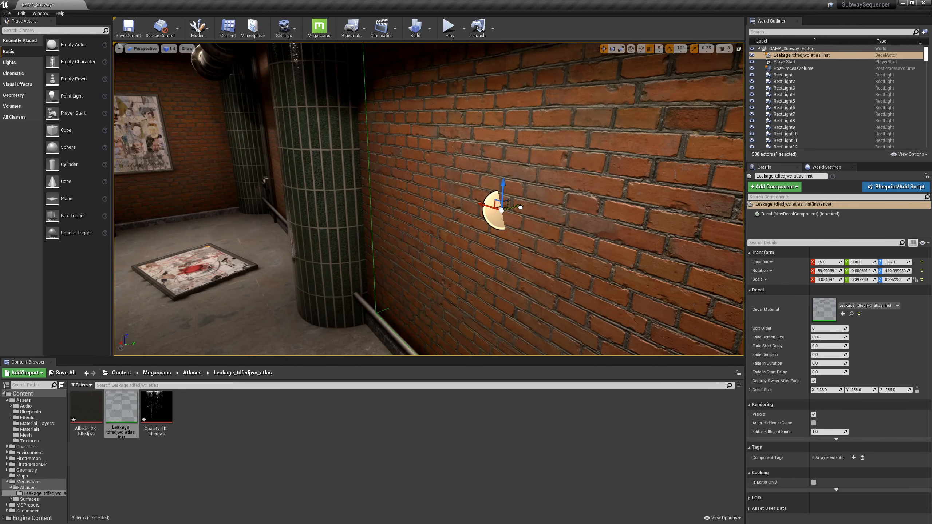
Step: Undo the last decal change and lower the decal on the brick wall to a Z location of 125
right_drag(587, 248, 572, 235)
key(a)
key(d)
key(s)
key(r)
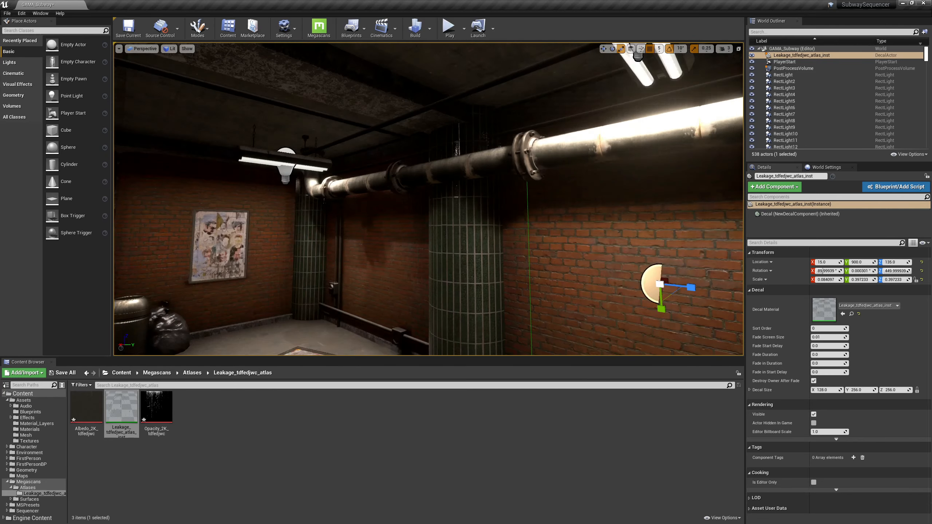
right_drag(500, 262, 404, 262)
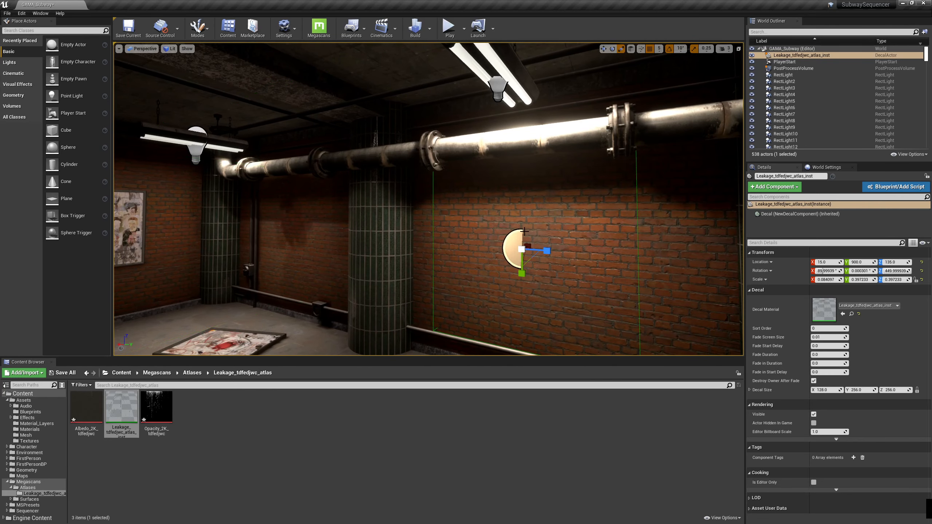
key(ctrl+z)
key(w)
mouse_move(472, 211)
mouse_down()
mouse_move(474, 288)
mouse_move(470, 164)
mouse_move(472, 219)
mouse_up()
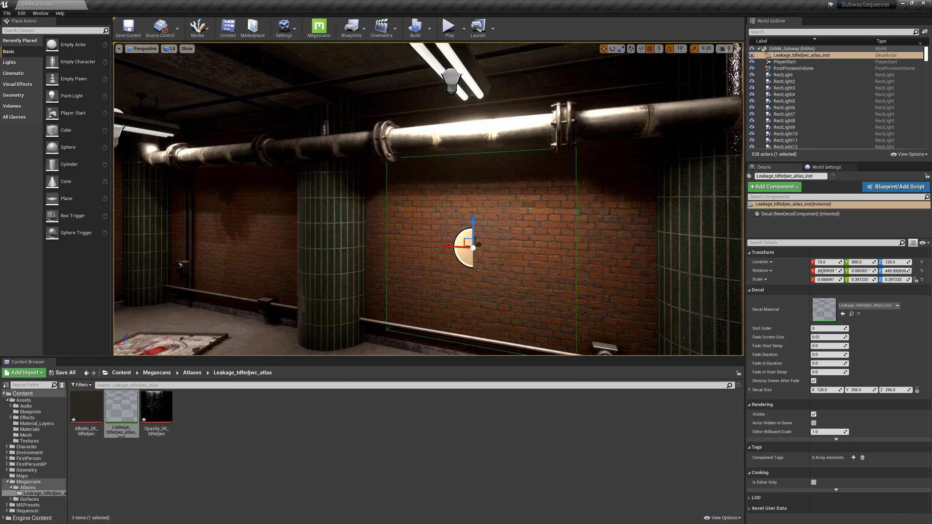
Step: Inspect the wall decal in Unlit mode, try rescaling its projection depth, undo that scaling, and return to Lit mode
click(170, 48)
click(182, 72)
key(a)
right_drag(361, 202, 440, 202)
right_drag(353, 260, 371, 265)
mouse_move(395, 247)
mouse_down()
mouse_move(448, 259)
mouse_move(371, 252)
mouse_move(405, 262)
mouse_move(396, 260)
mouse_up()
key(r)
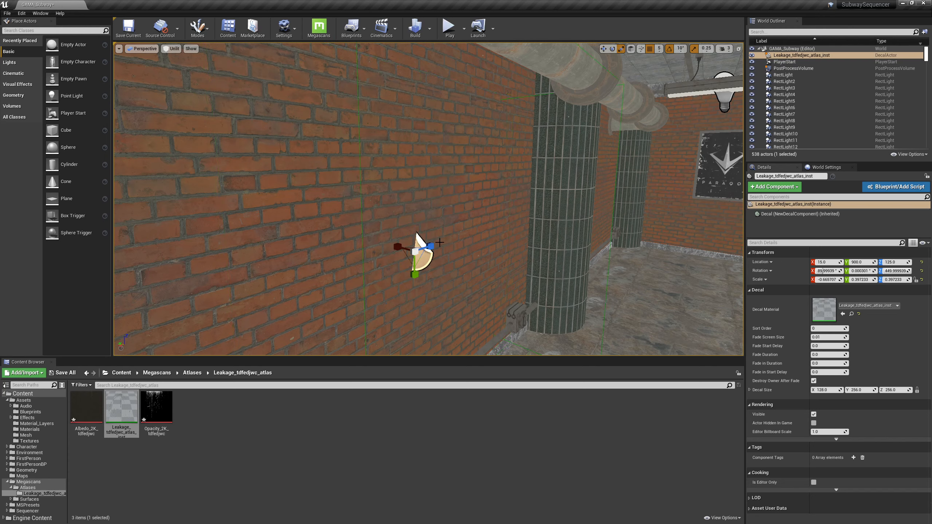
key(ctrl+z)
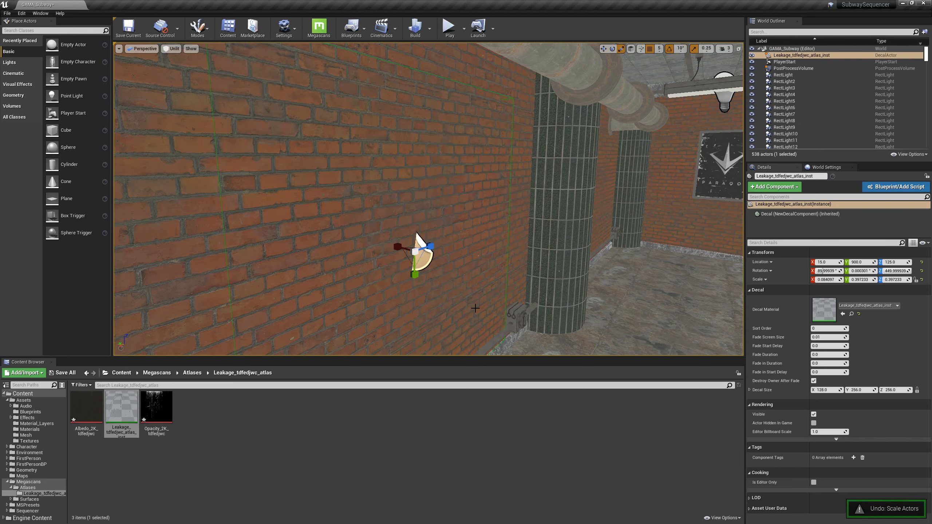
click(173, 49)
click(178, 63)
Step: Lower the leakage decal on the brick wall to a Z location of 70
right_drag(330, 165, 271, 176)
drag(450, 183, 459, 245)
mouse_move(459, 244)
right_down()
mouse_move(411, 228)
mouse_move(455, 235)
right_up()
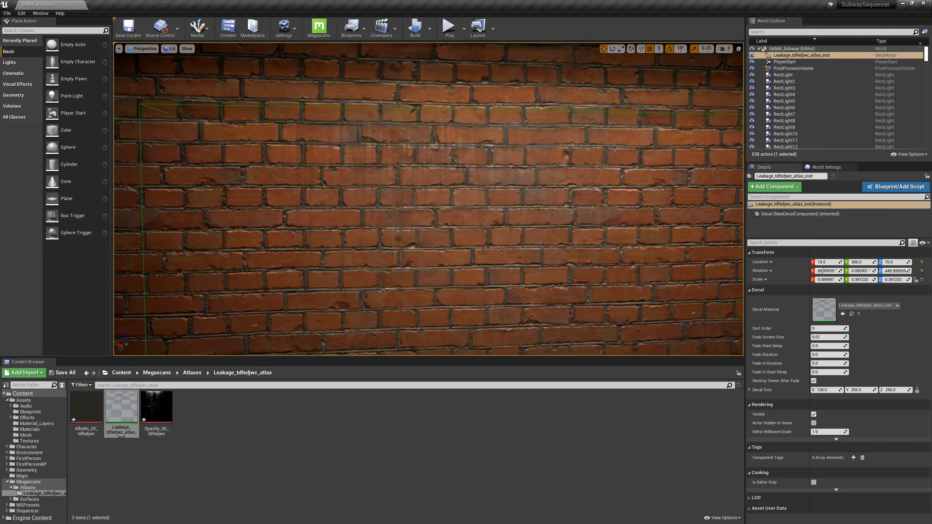
right_drag(459, 173, 536, 171)
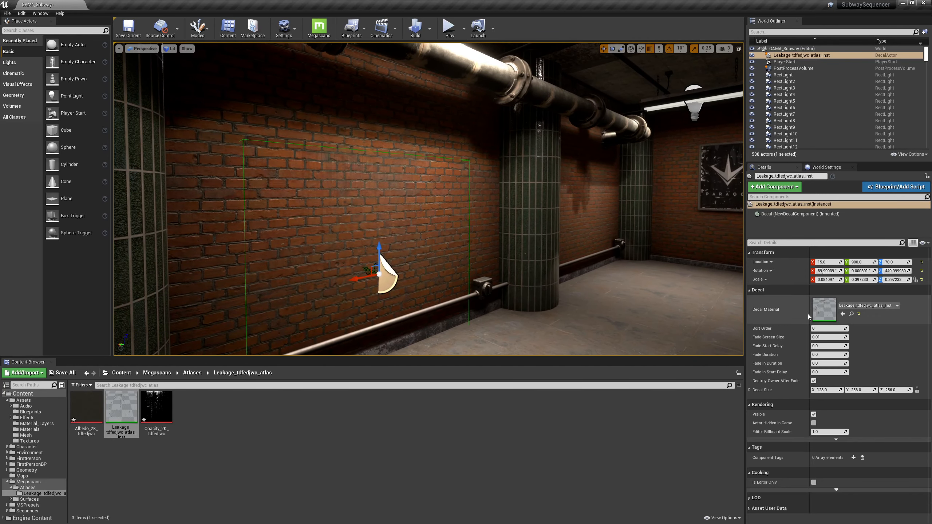
Step: Open the decal's material instance and preview it on a cube
double_click(824, 309)
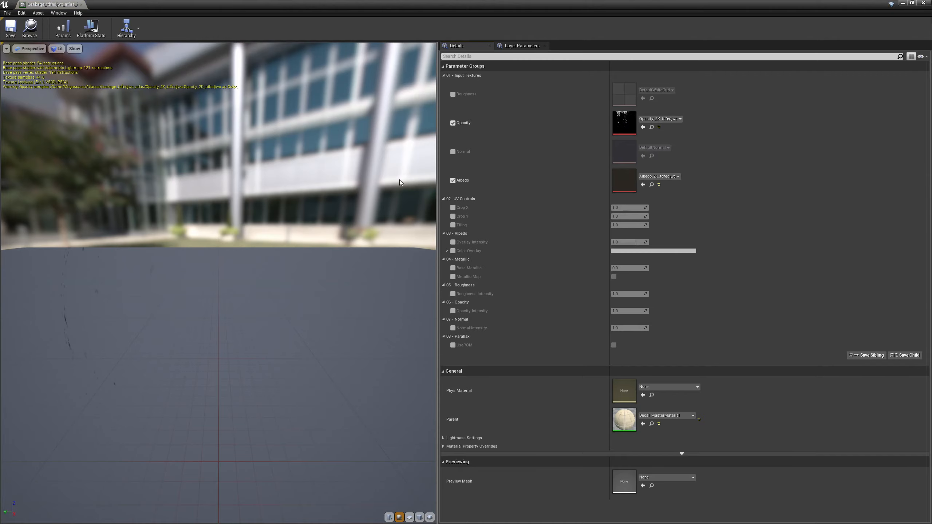
drag(302, 251, 348, 253)
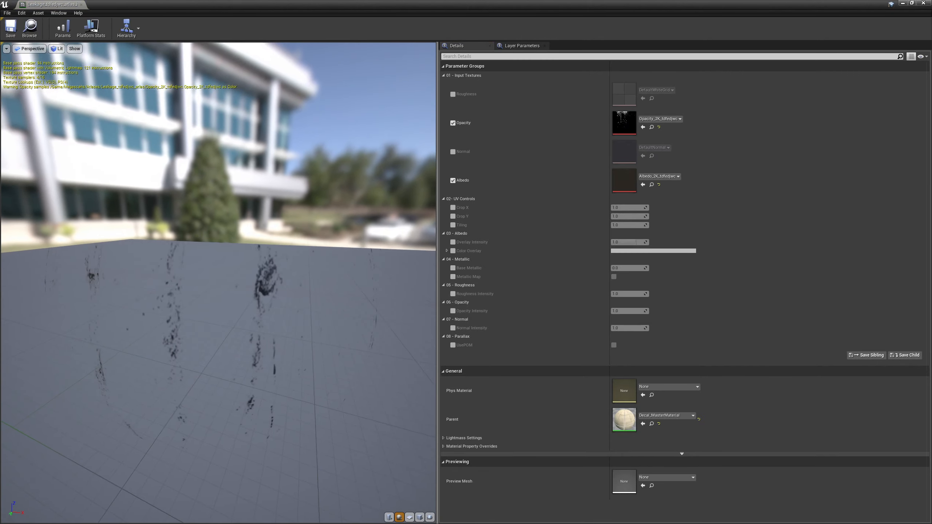
click(420, 517)
drag(343, 288, 314, 294)
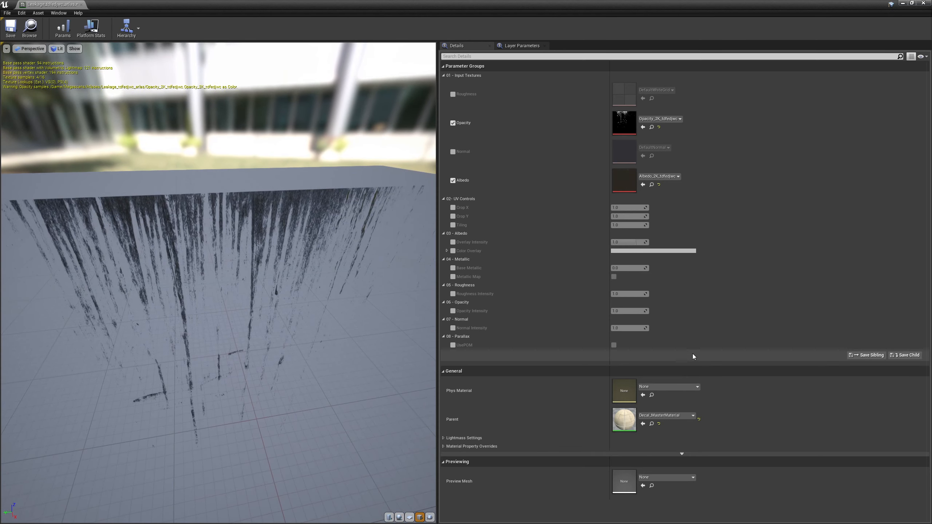
Step: Enable the decal material instance's Blend Mode and Shading Model overrides with Translucent and Default Lit, and expand the Lightmass Settings
click(443, 445)
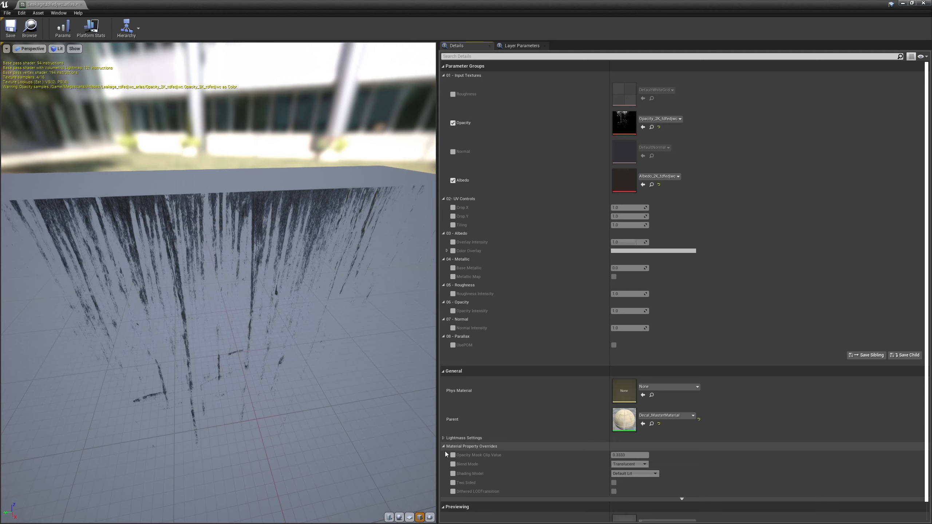
click(453, 465)
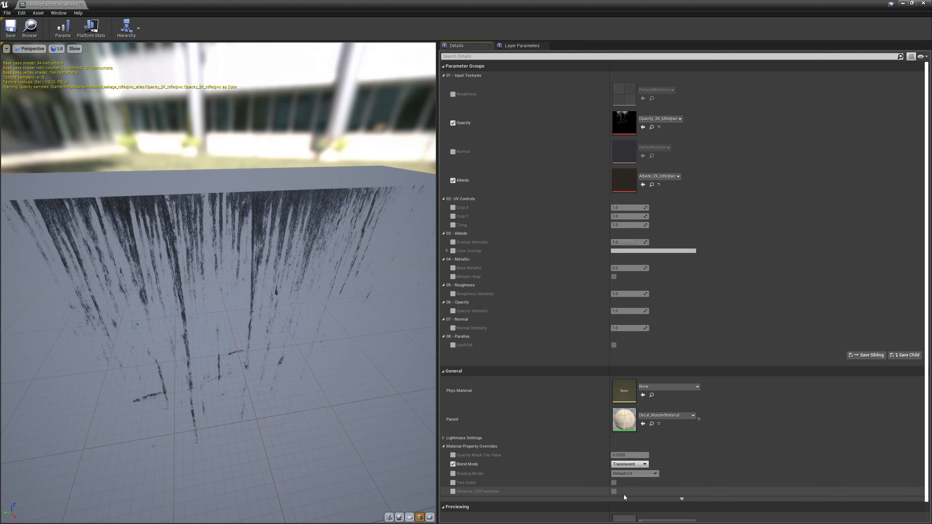
click(638, 465)
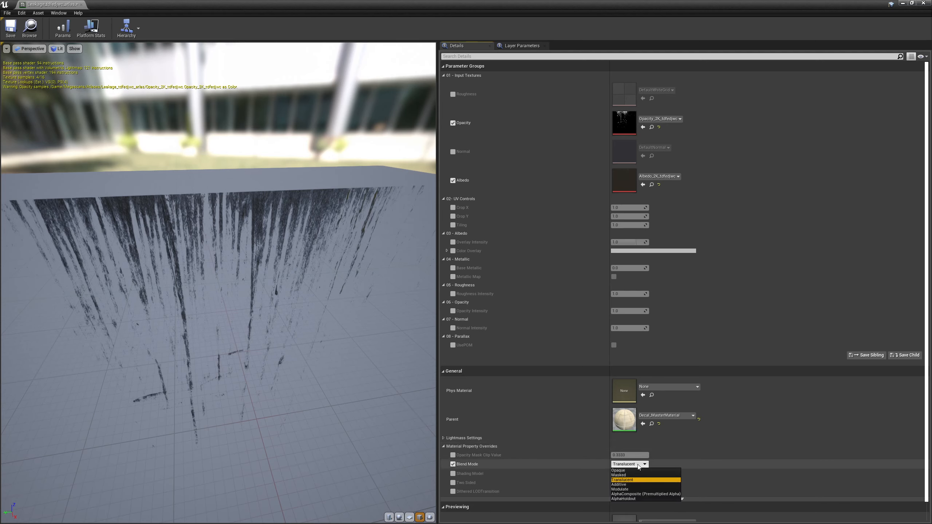
click(638, 465)
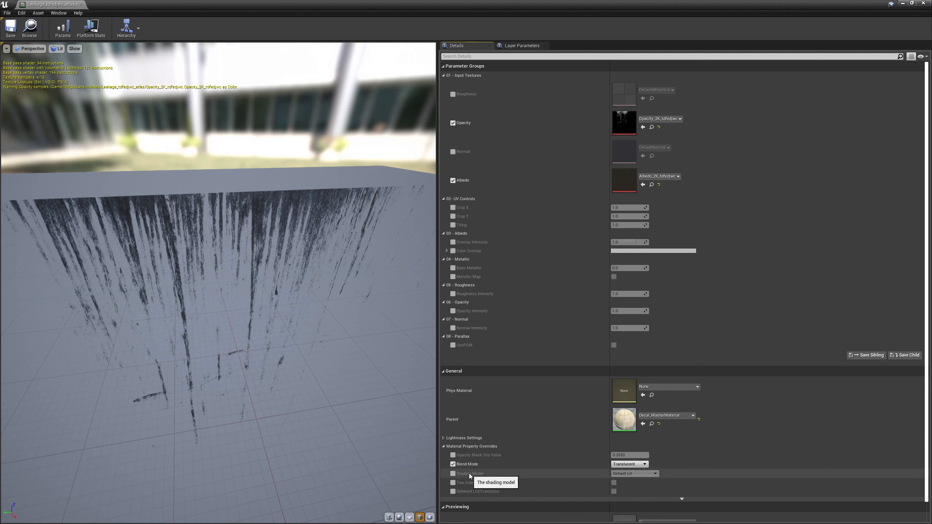
click(453, 474)
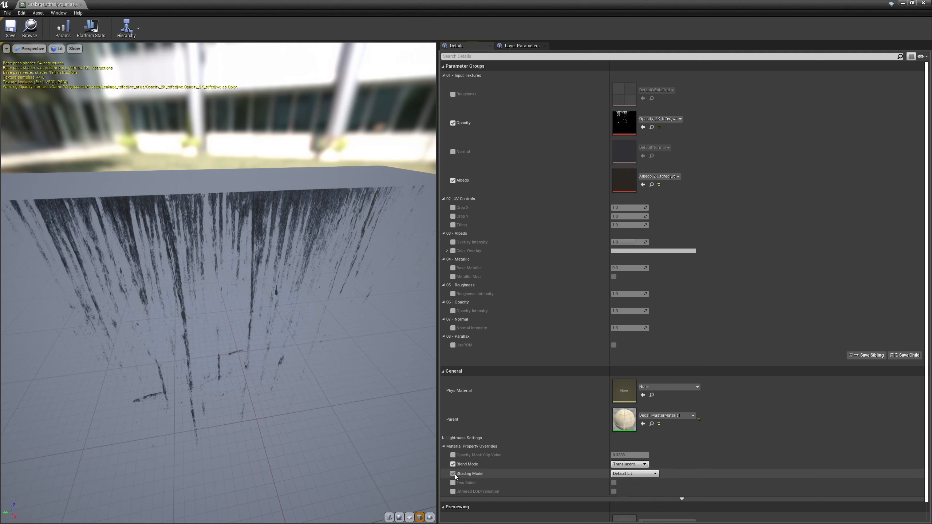
click(632, 474)
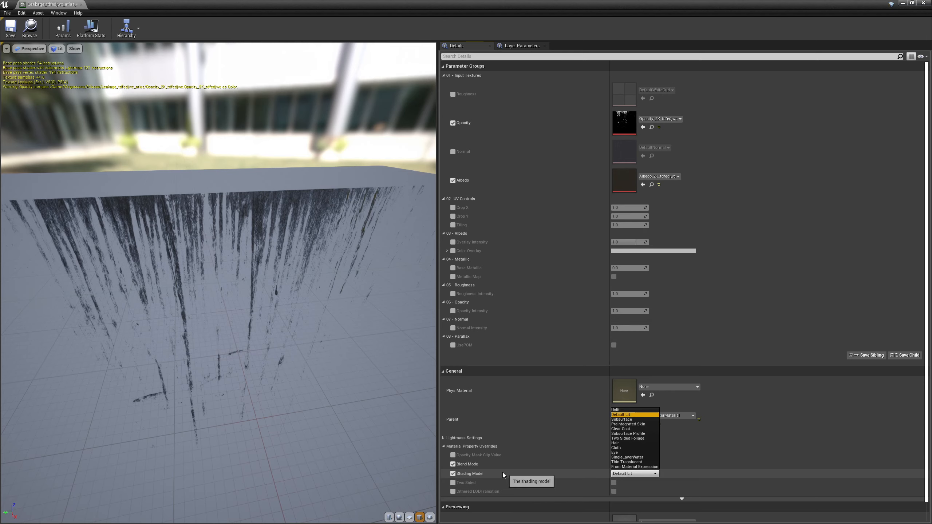
click(543, 418)
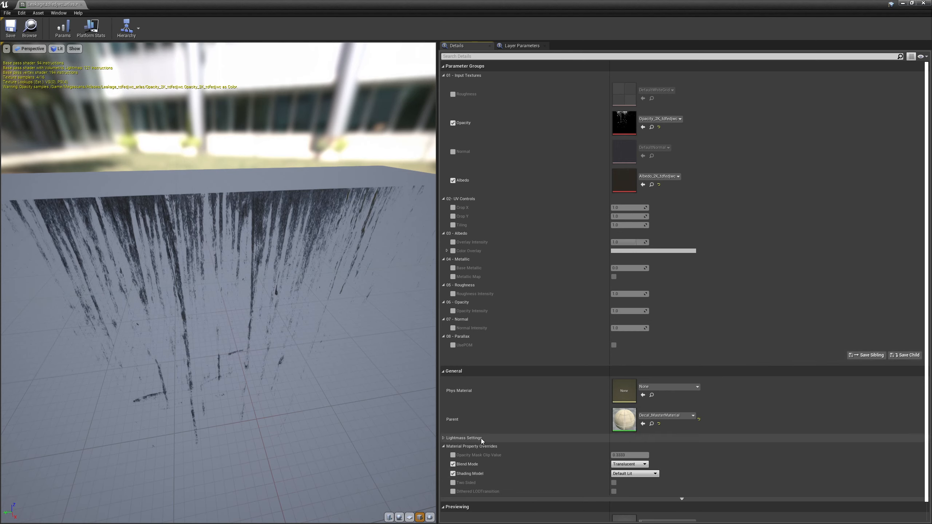
click(444, 438)
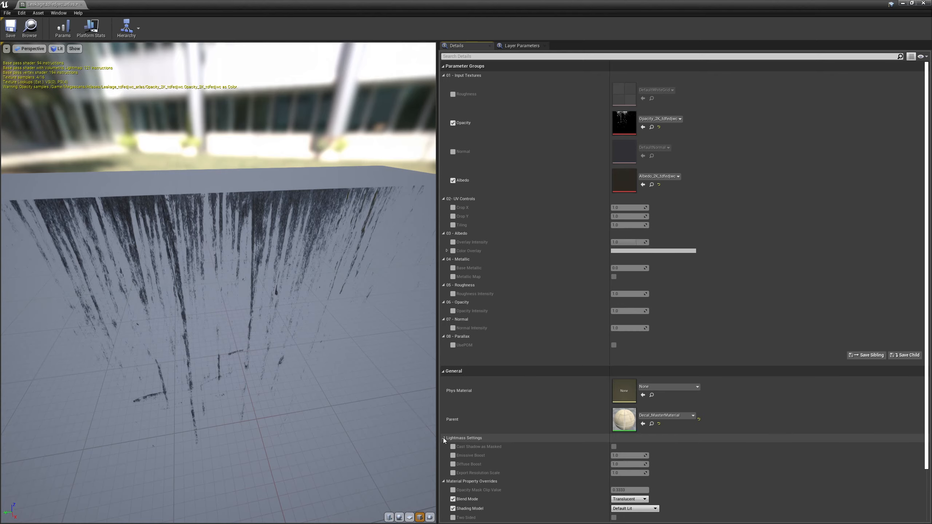
Step: Open the parent Decal_MasterMaterial, set its Decal Blend Mode to DBuffer Translucent Color,Roughness, and apply the change
double_click(622, 426)
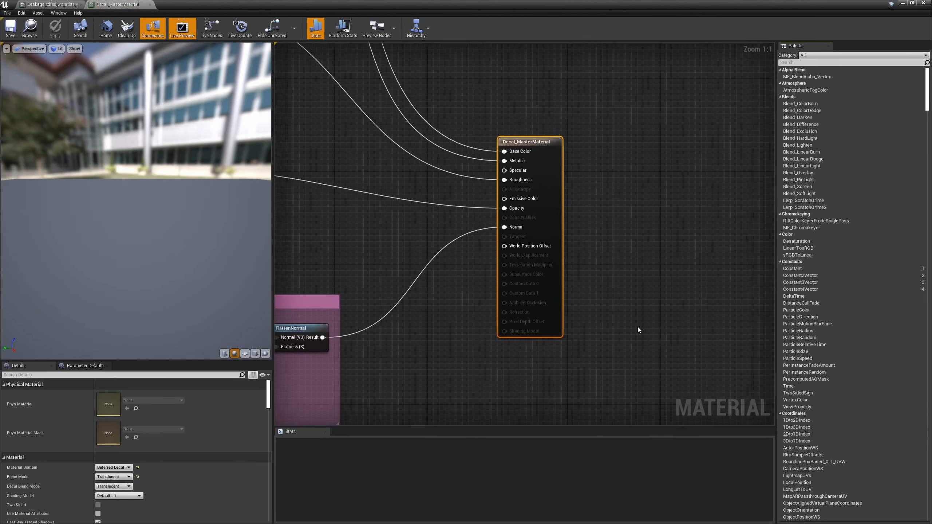
scroll(204, 469, down, 5)
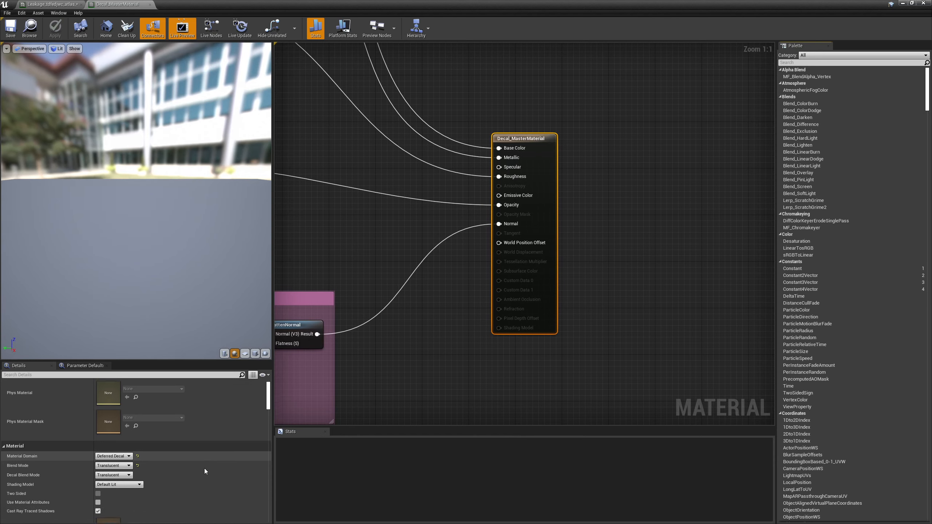
scroll(202, 469, up, 3)
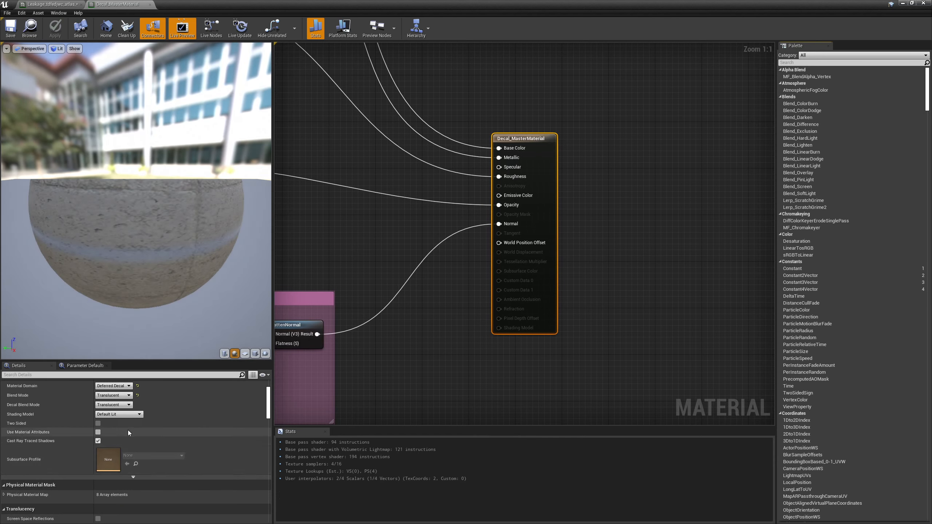
click(129, 415)
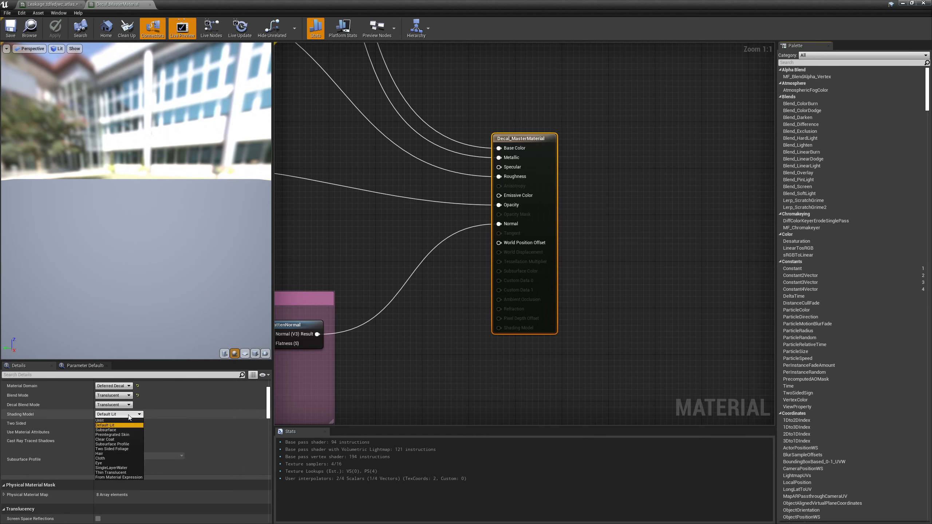
click(128, 415)
click(128, 404)
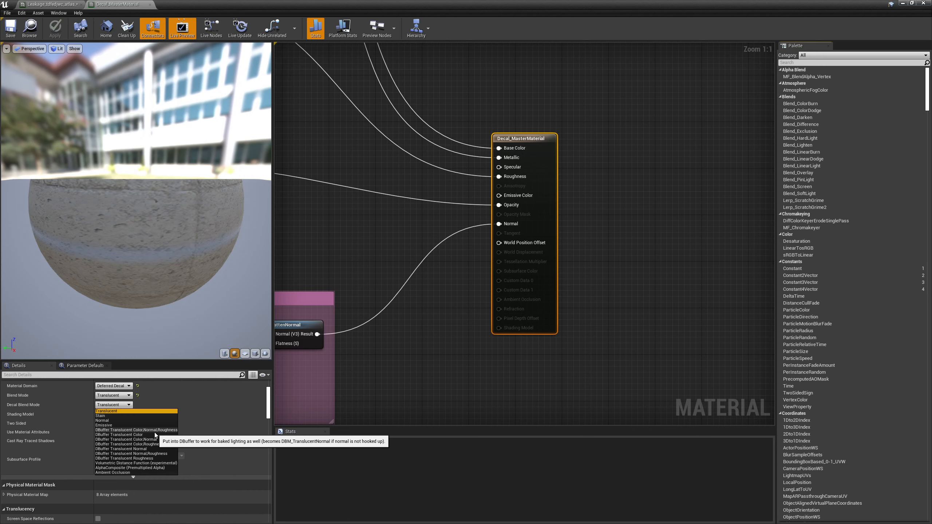
click(159, 444)
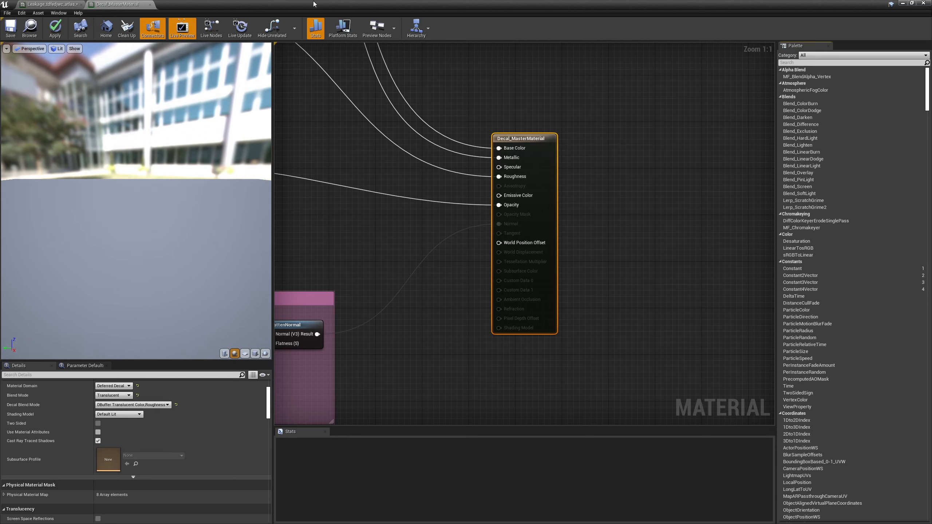
drag(312, 5, 627, 182)
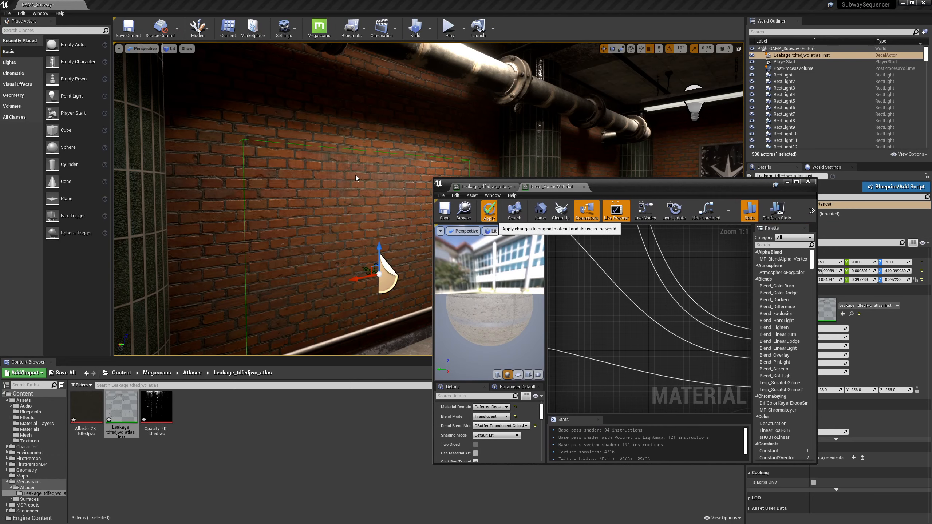
click(488, 210)
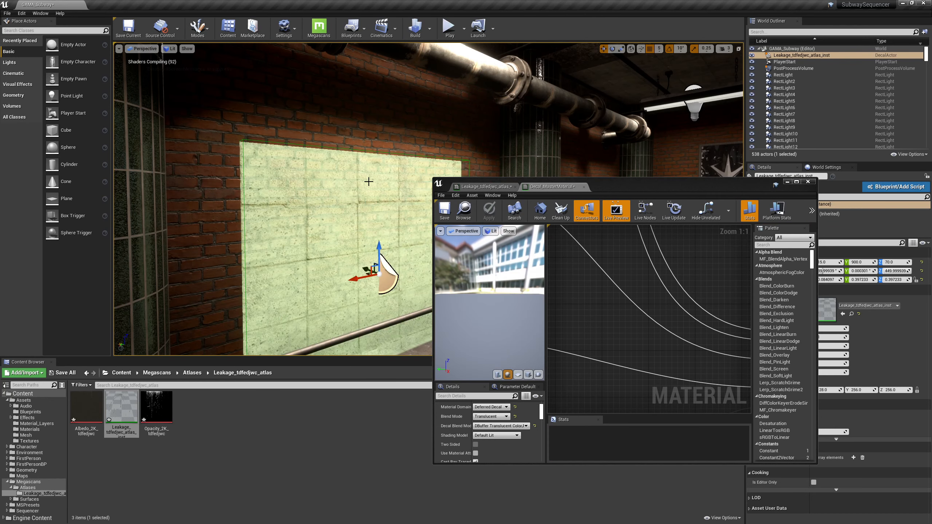
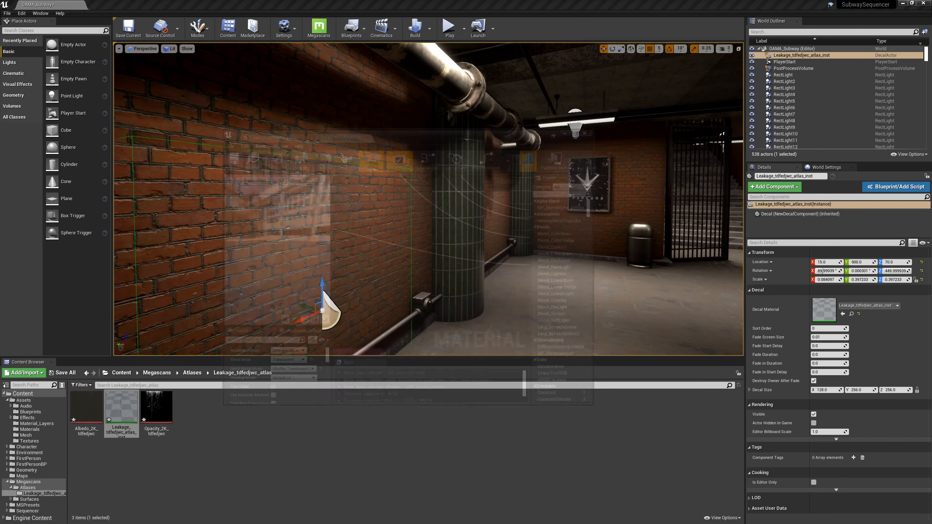
Step: Turn off location grid snapping and raise the leakage decal on the brick wall to a Z location of about 126
key(f)
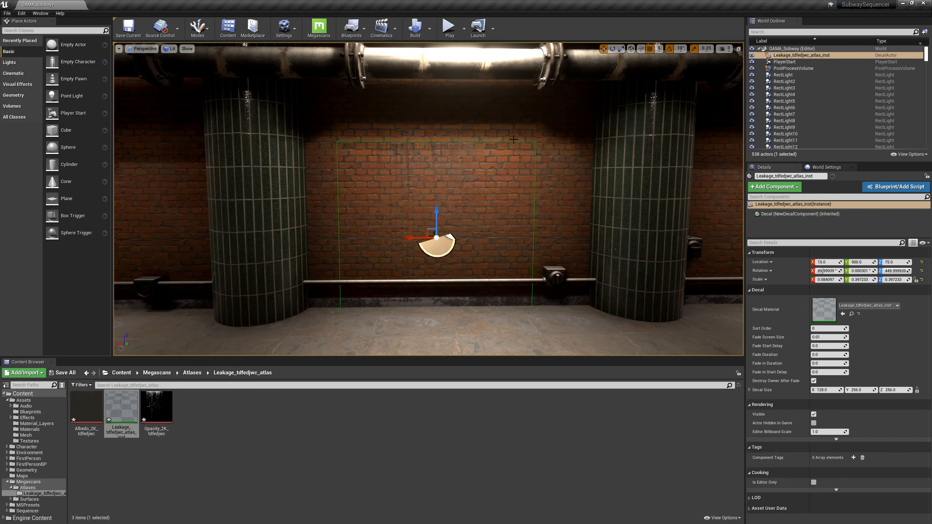
click(650, 49)
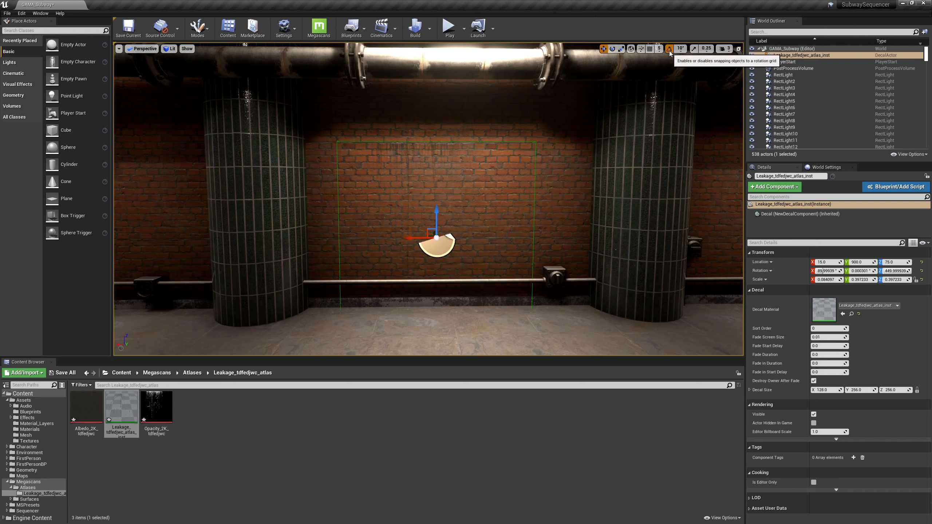
click(693, 51)
click(669, 50)
right_drag(451, 186, 467, 203)
scroll(451, 186, down, 3)
right_drag(399, 240, 388, 243)
drag(388, 243, 387, 201)
right_drag(386, 201, 367, 216)
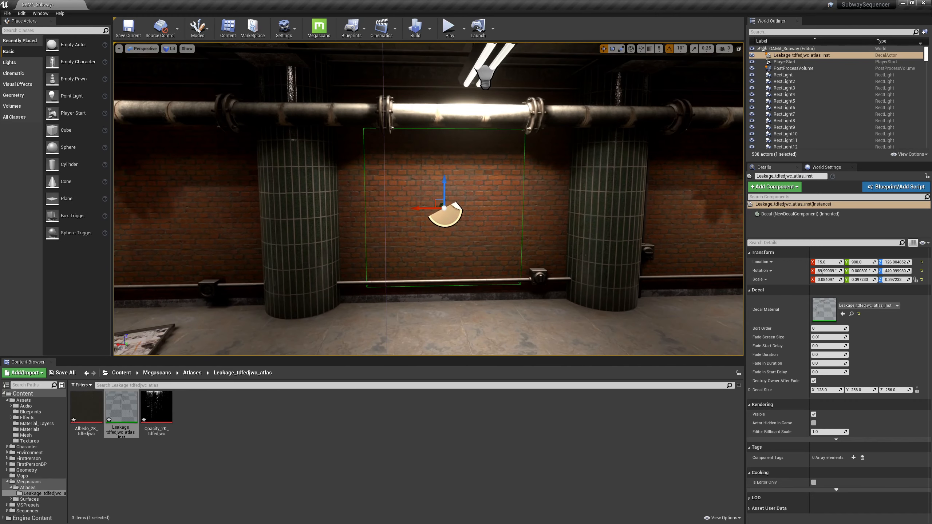
Step: In Unlit mode, enlarge the wall decal to a Y and Z scale of about 0.79 and lower it to a Z location of about 87.6
click(169, 50)
click(177, 71)
right_drag(434, 172, 420, 229)
key(r)
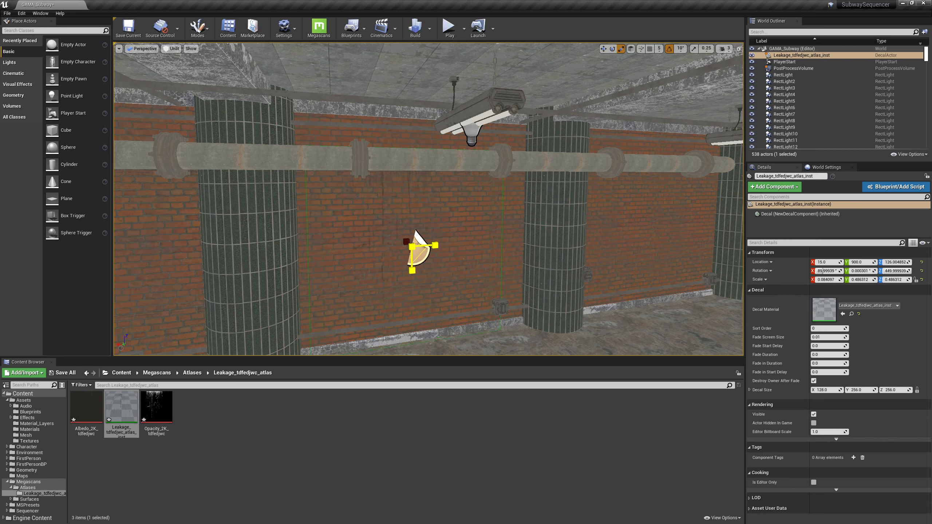
drag(415, 231, 418, 256)
key(w)
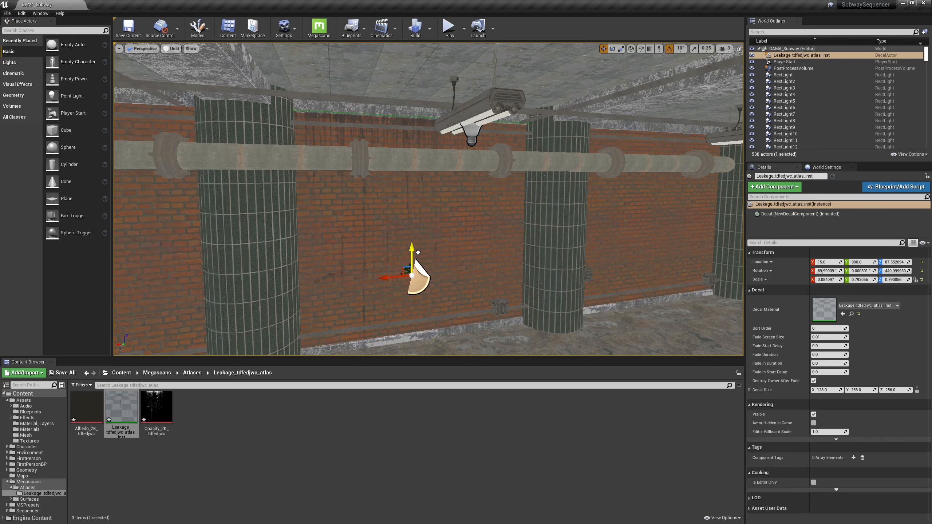
Step: Change the wall decal's projection depth to an X scale of about -0.11 and return the viewport to Lit mode
right_drag(508, 235, 503, 238)
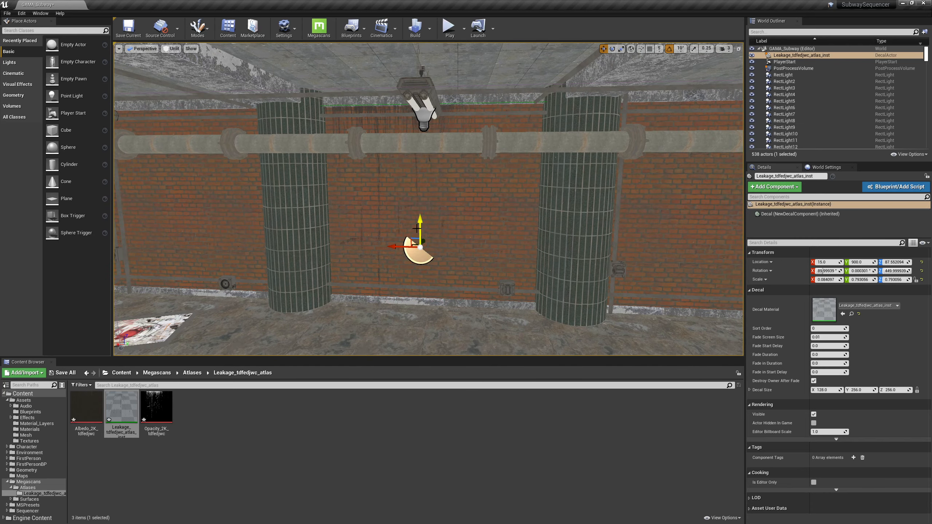
right_drag(416, 228, 489, 244)
key(r)
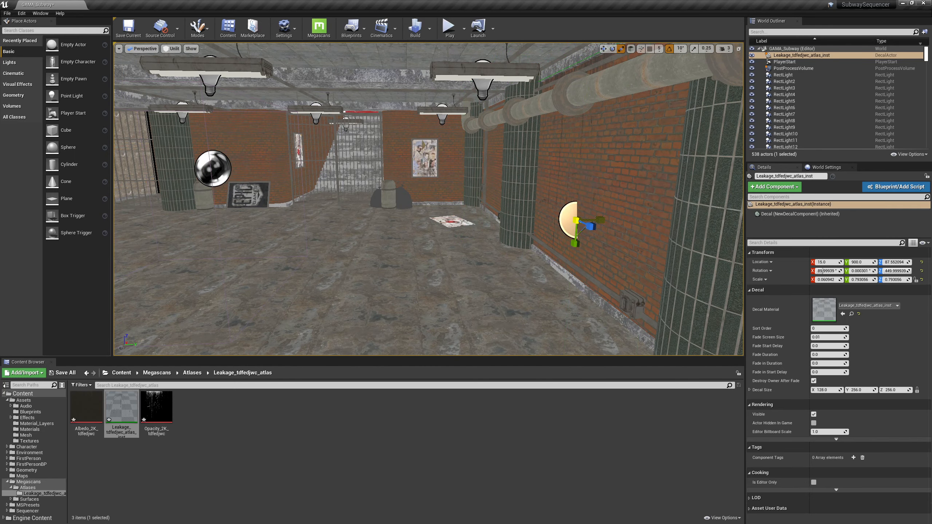
right_drag(605, 216, 574, 145)
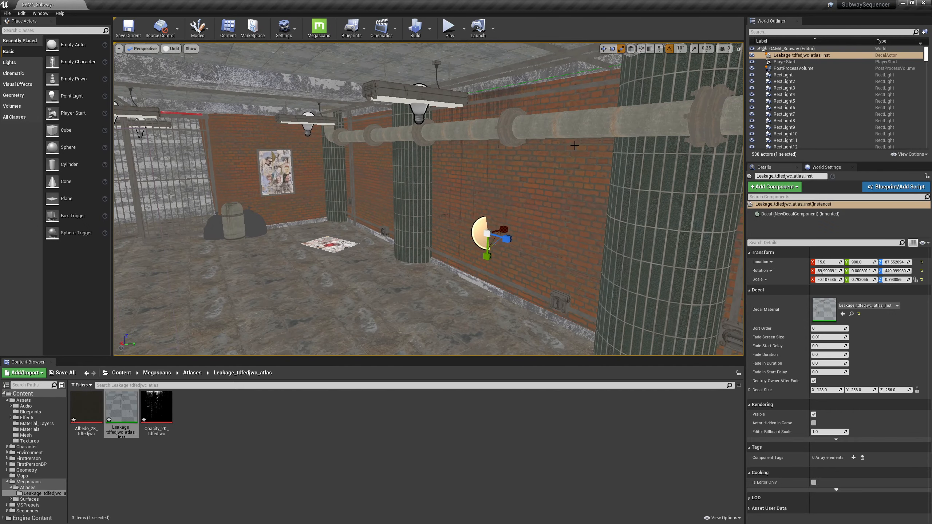
click(171, 49)
click(187, 63)
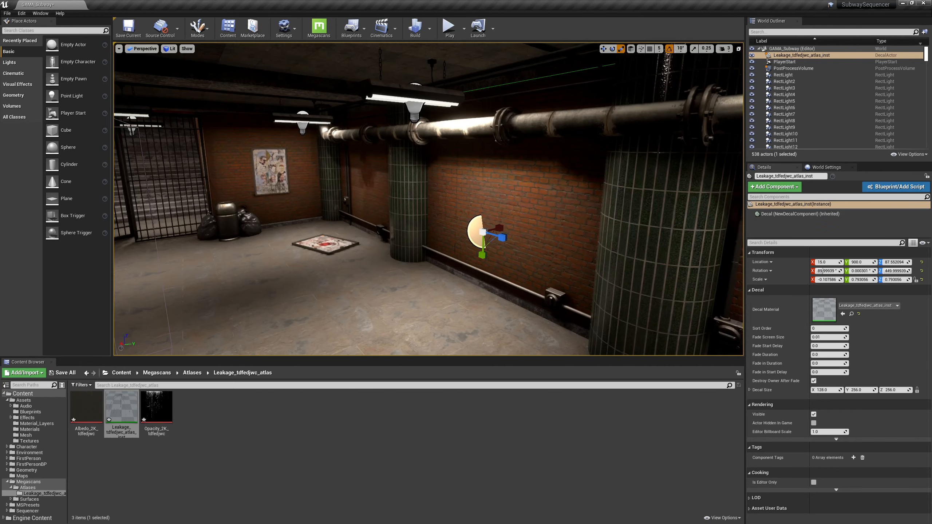
Step: Inspect the lit leakage decal between the tiled pillars while it is deselected and the editor icons are hidden
right_drag(187, 64, 180, 59)
right_drag(435, 176, 440, 166)
mouse_move(443, 203)
right_down()
mouse_move(464, 190)
mouse_move(436, 205)
mouse_move(464, 202)
mouse_move(453, 201)
right_up()
key(Escape)
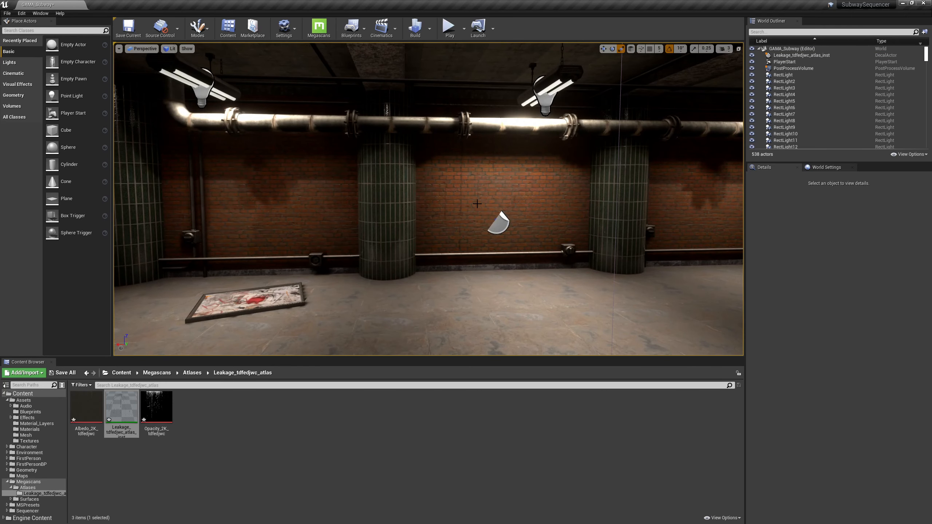
click(500, 221)
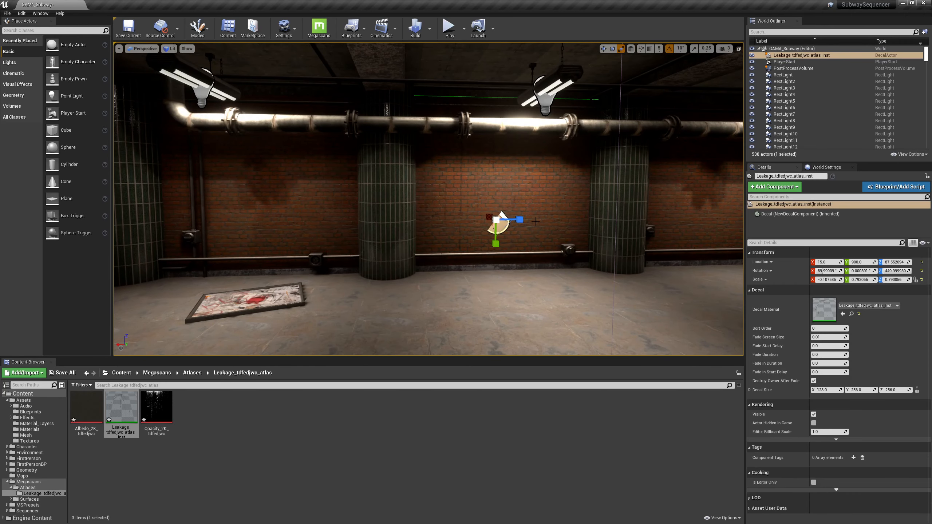
key(h)
right_drag(552, 223, 519, 213)
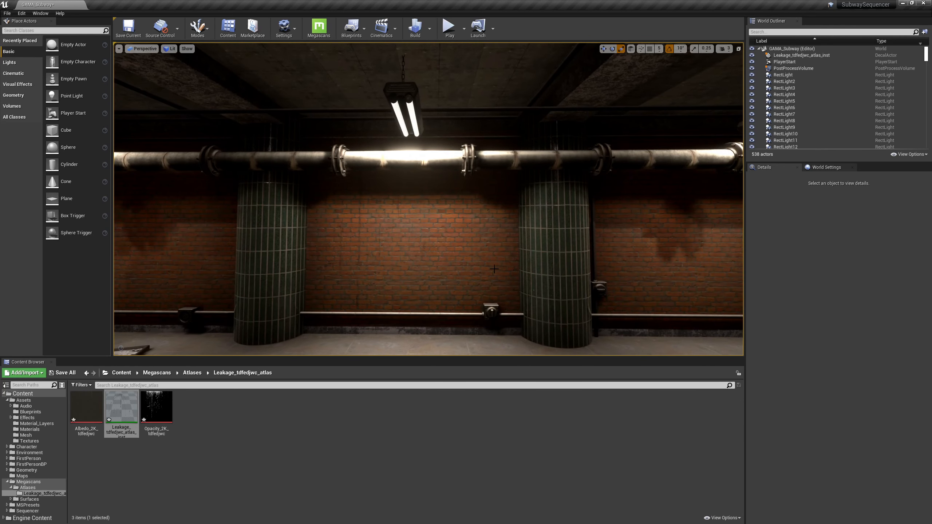
Step: Place a second leakage decal on the brick wall above the Epic Games sign
right_drag(494, 269, 435, 256)
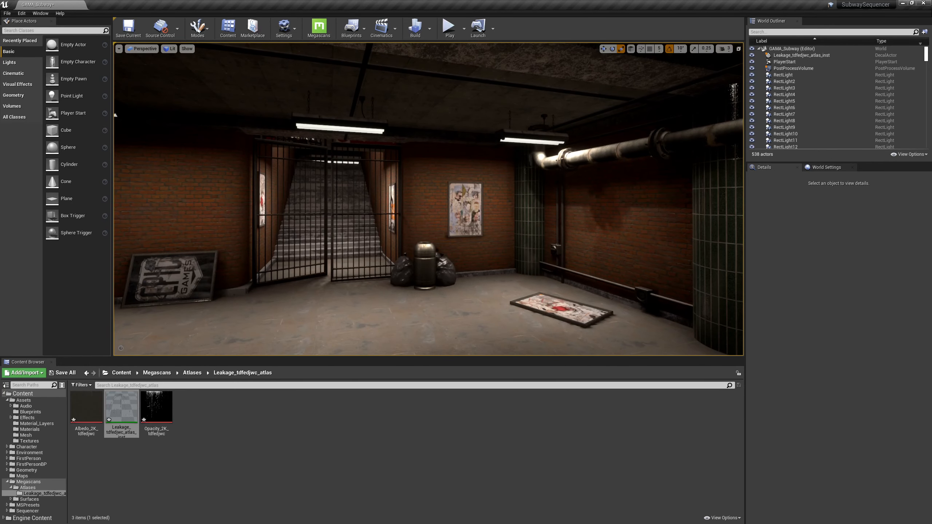
drag(121, 407, 166, 194)
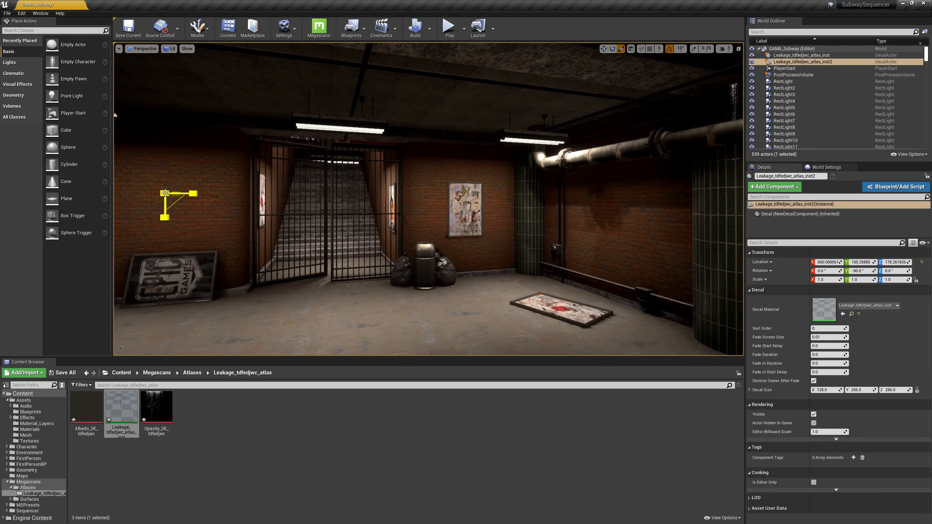
right_drag(166, 194, 129, 193)
right_drag(356, 219, 342, 220)
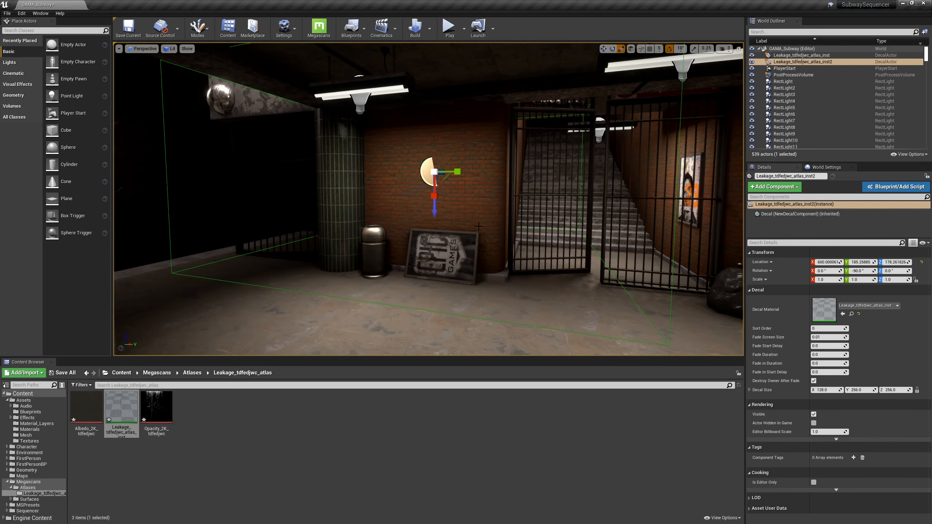
Step: Rotate the second decal to 90° on X and 0° on Y and Z, and lower it to a Z location of about 1.4
key(e)
drag(421, 190, 422, 156)
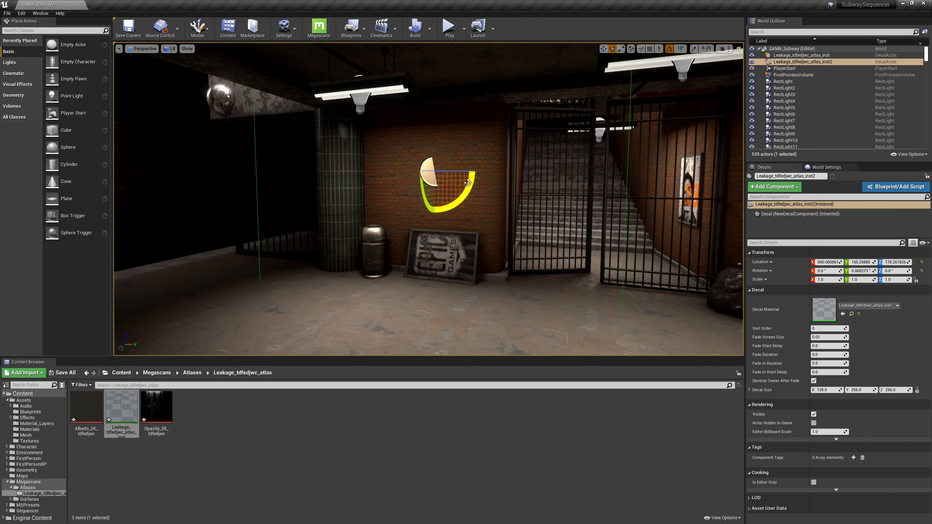
drag(468, 187, 458, 222)
key(w)
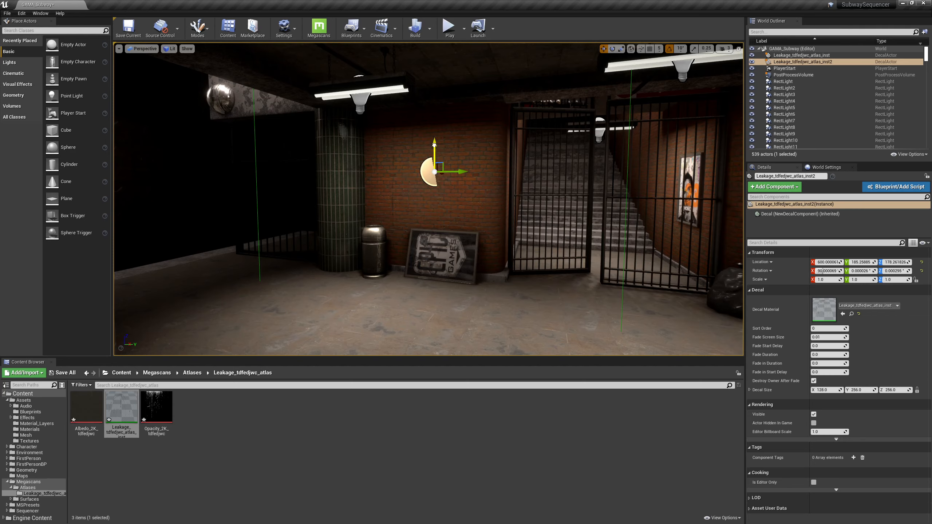
drag(434, 145, 466, 251)
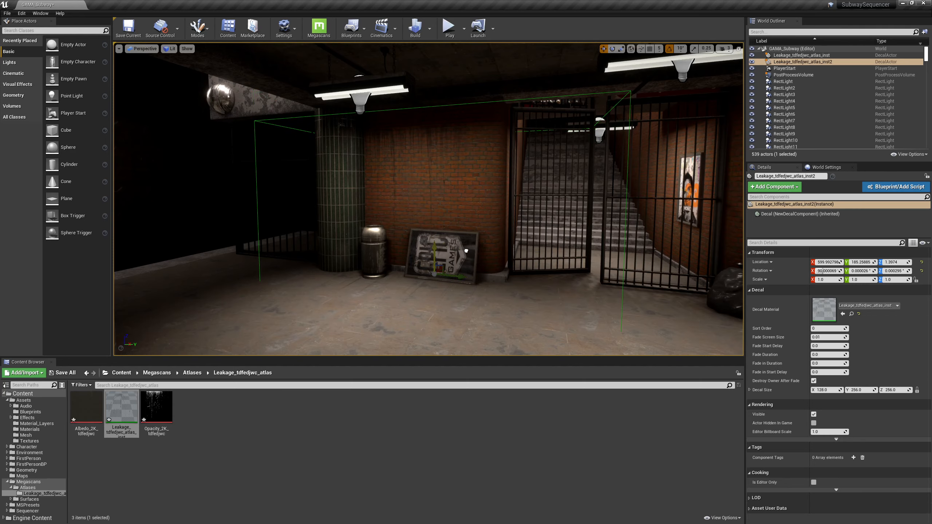
Step: Flatten the second leakage decal's projection depth to an X scale of about 0.066
right_drag(466, 249, 484, 263)
key(r)
drag(477, 310, 456, 317)
right_drag(505, 252, 488, 195)
key(s)
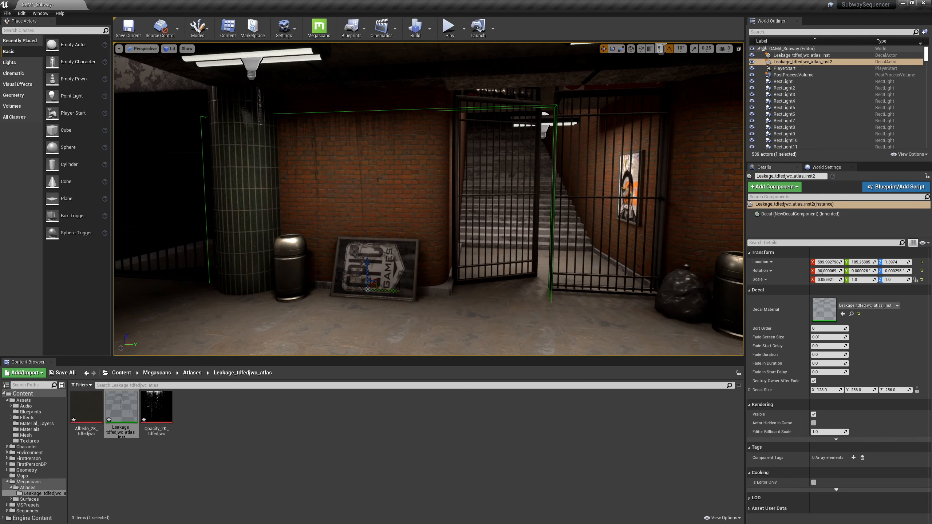
Step: Narrow the second decal to a Z scale of about 0.67 at a Y location of about 183, and deselect it
drag(390, 292, 425, 299)
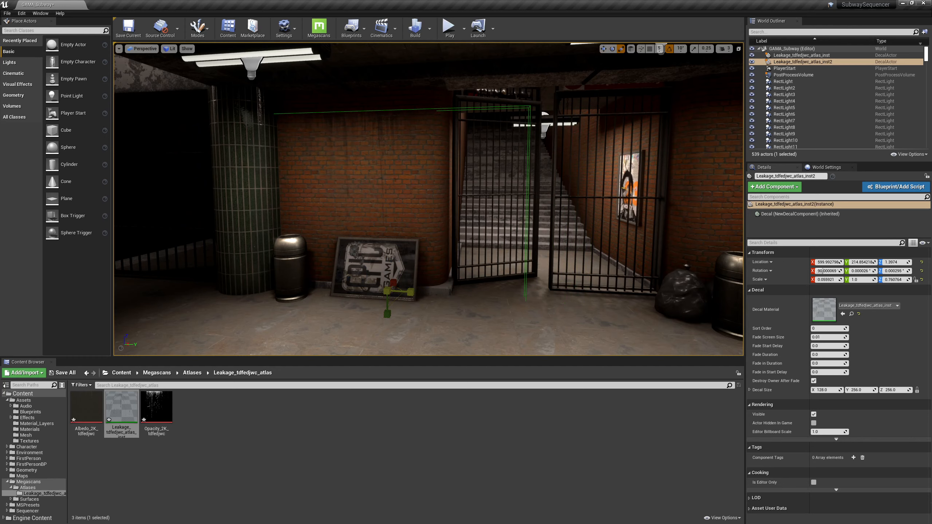
drag(414, 290, 391, 290)
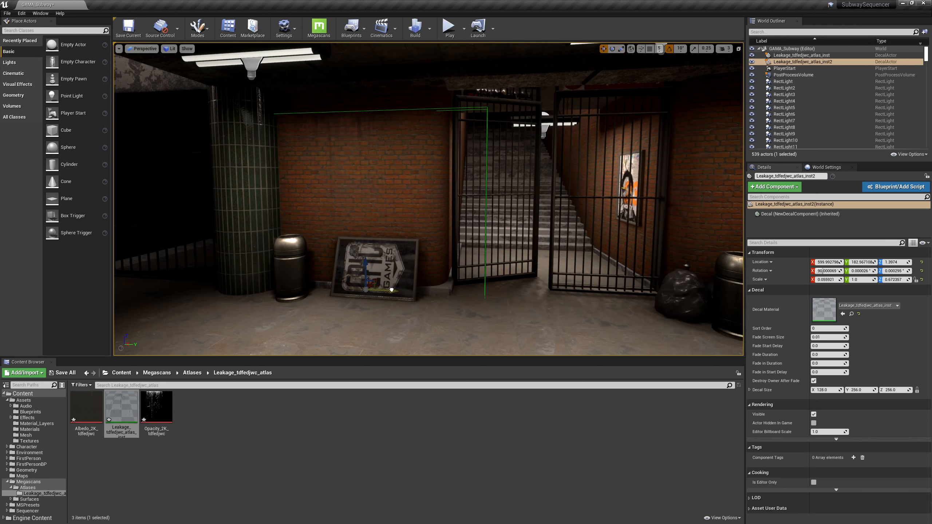
right_drag(506, 225, 661, 193)
key(Escape)
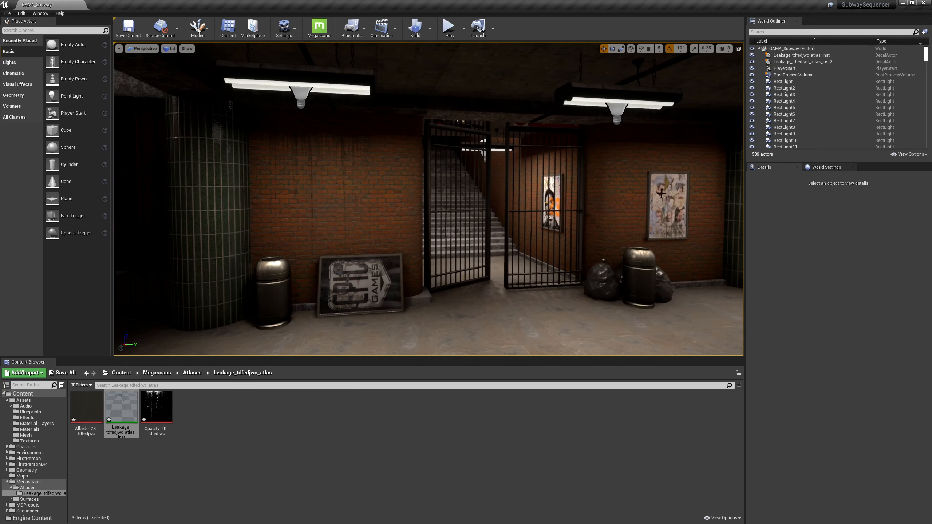
Step: Place a third leakage decal on the brick wall between the tiled pillars, rotated 90°, 0°, -90° and scaled about 1.98 on Y and Z
right_drag(375, 169, 495, 194)
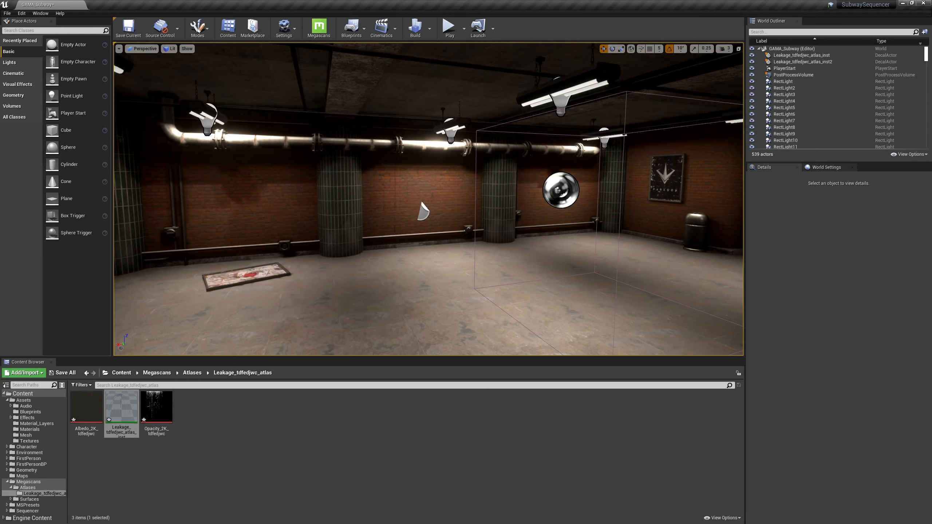
right_drag(558, 191, 734, 162)
right_drag(428, 199, 330, 290)
drag(119, 411, 395, 229)
key(e)
key(w)
key(w)
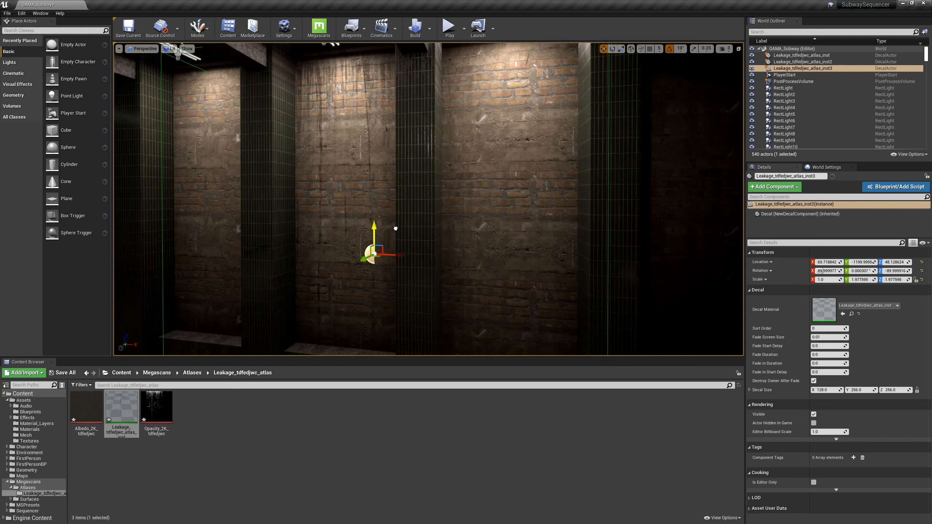
Step: Flatten the third decal to an X scale of about 0.065, adjust its Z scale, and deselect it
right_drag(434, 182, 465, 165)
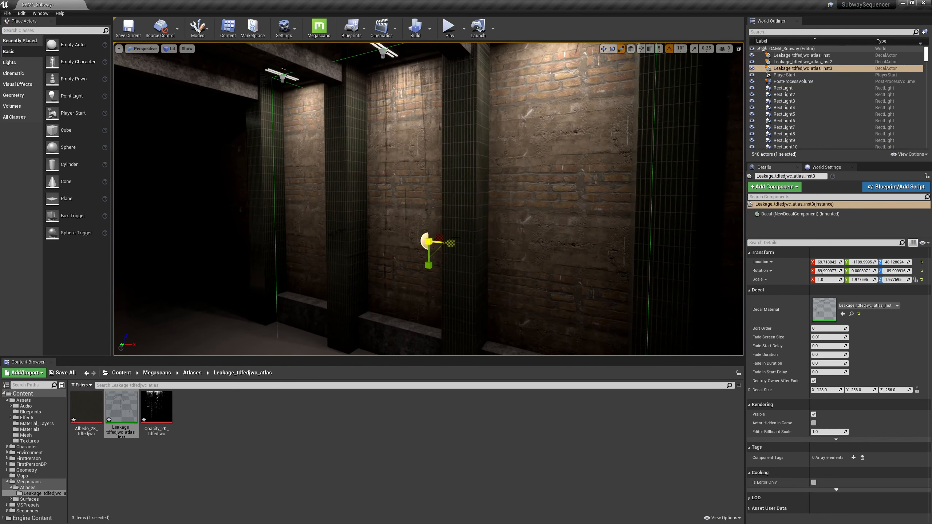
drag(439, 237, 427, 243)
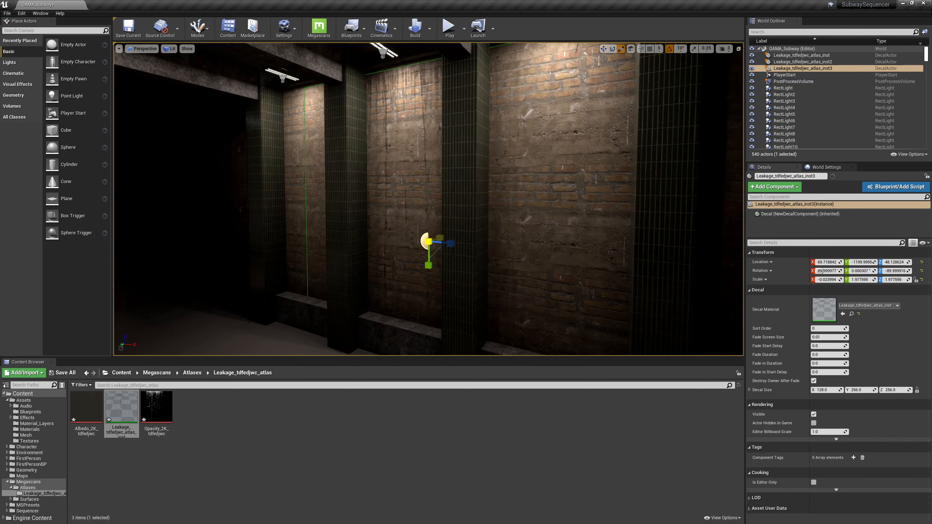
mouse_move(465, 128)
right_down()
mouse_move(492, 128)
mouse_move(465, 127)
right_up()
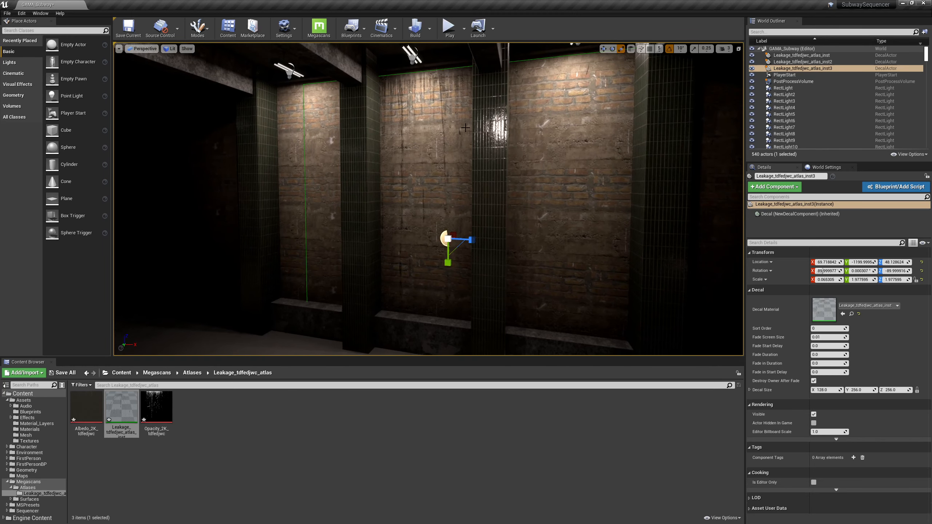
drag(476, 242, 376, 231)
key(Escape)
Step: Switch to Quixel Bridge, export the wide brown-streaked Leakage decal to Unreal Engine, and return to the level
right_drag(498, 188, 422, 233)
right_drag(543, 231, 525, 191)
key(alt+Tab)
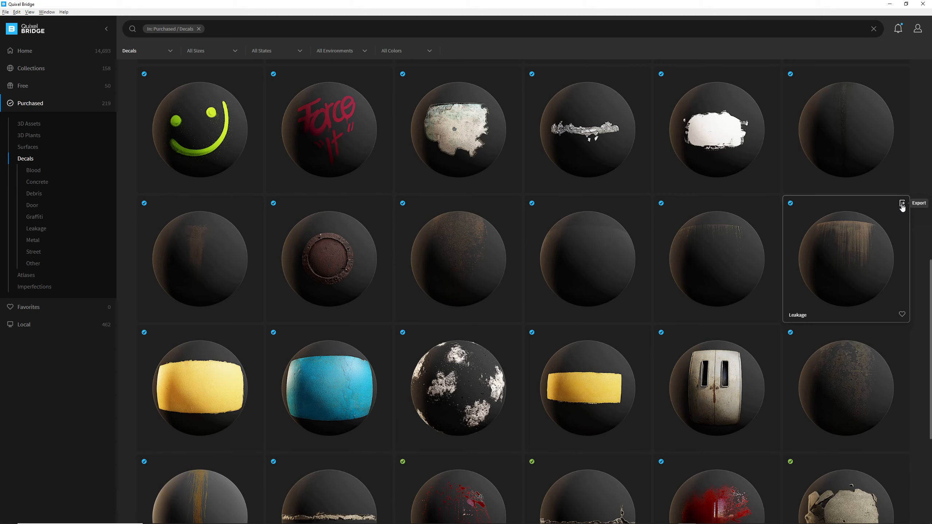
click(901, 204)
click(902, 205)
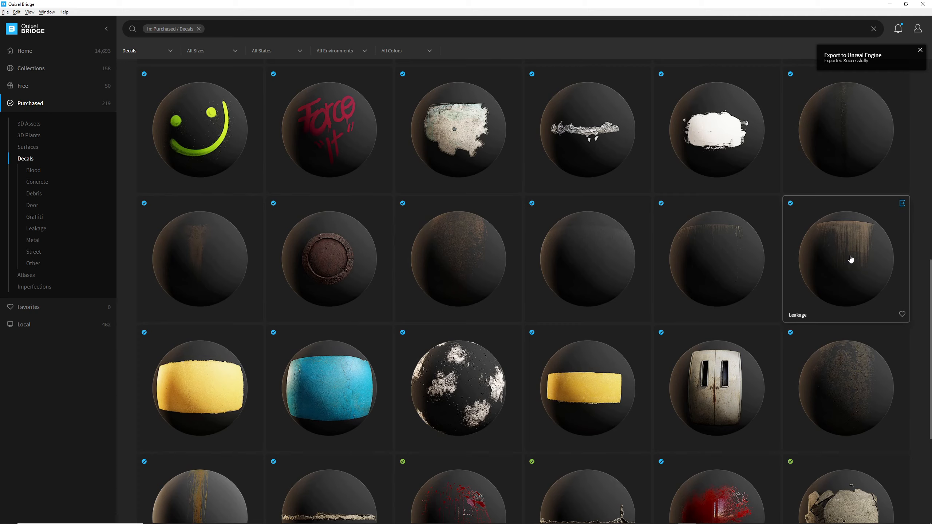
key(alt+Tab)
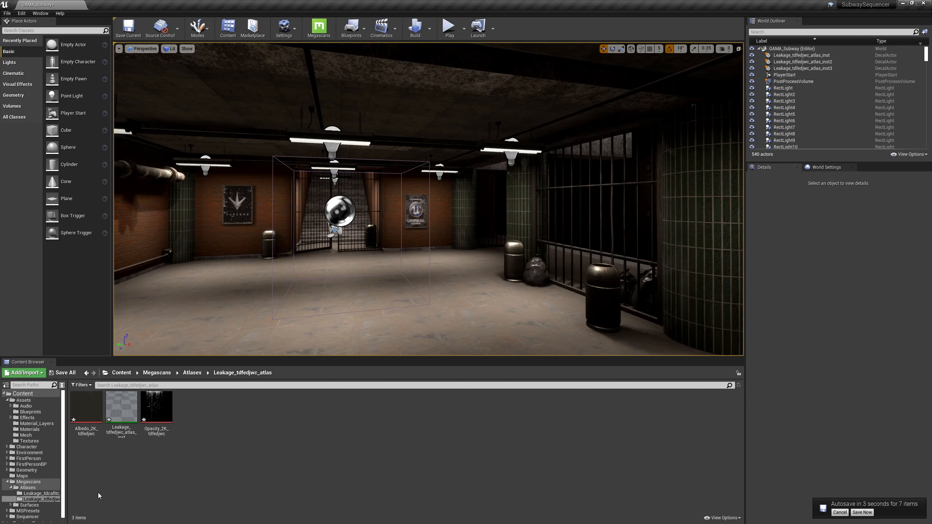
Step: Place the Leakage_tdcafitc_atlas decal on the station floor and shift it to a Y location of about 430
click(39, 493)
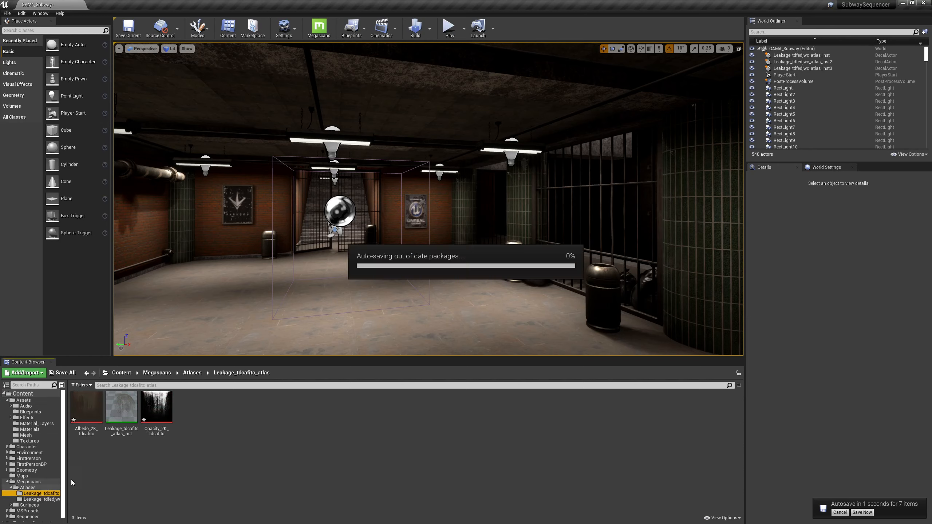
drag(121, 405, 332, 307)
key(f)
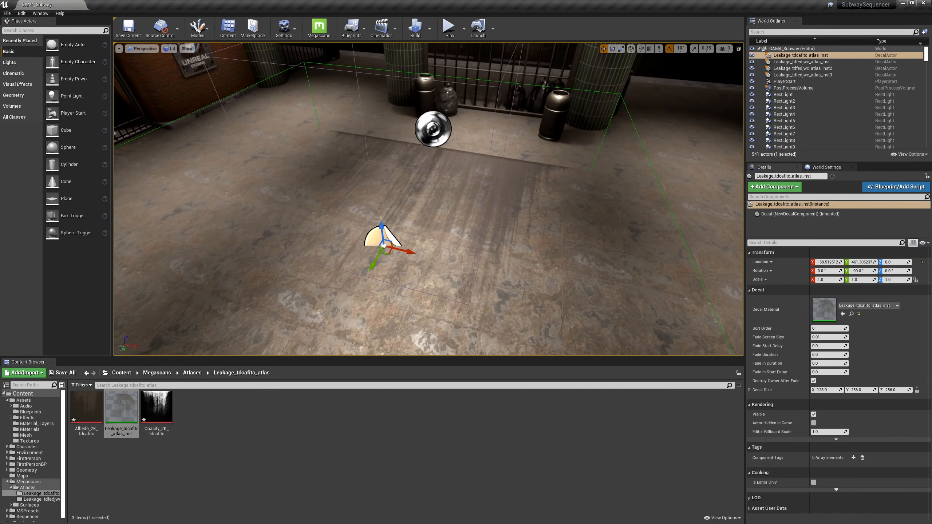
key(d)
right_drag(332, 306, 233, 290)
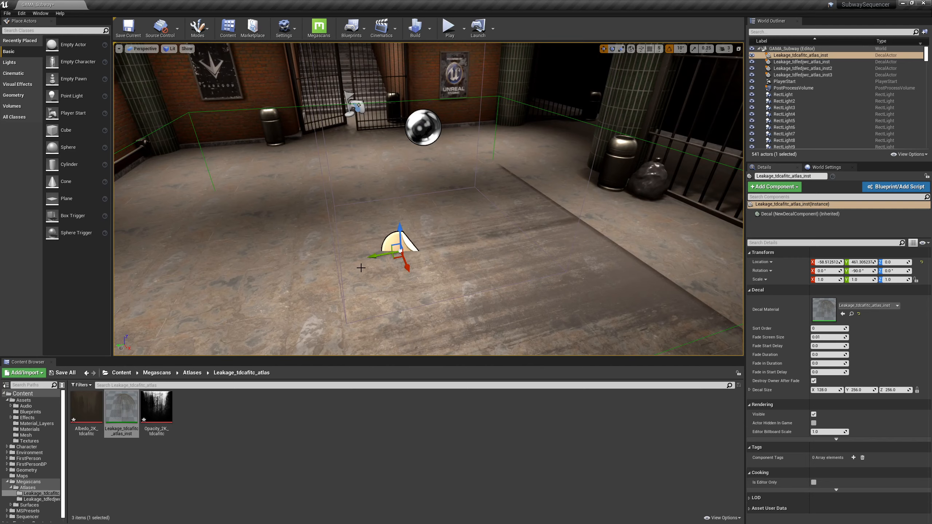
drag(382, 254, 407, 248)
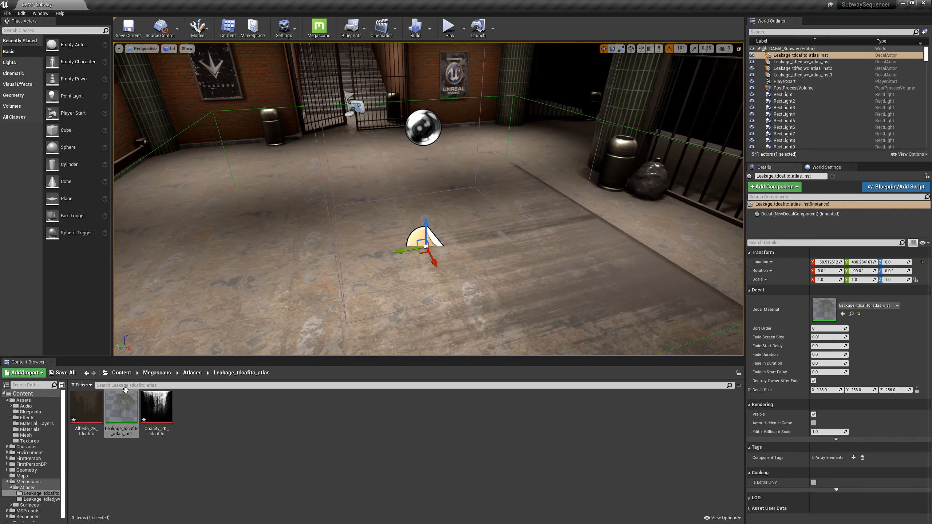
Step: Open the Leakage_tdfedjwc_atlas folder and rotate the selected floor decal to 90° on X, 0° on Y and -180° on Z
click(41, 499)
mouse_move(122, 407)
mouse_down()
mouse_move(217, 294)
mouse_move(141, 436)
mouse_move(120, 419)
mouse_up()
right_drag(334, 306, 404, 322)
key(a)
key(s)
key(d)
key(w)
key(e)
drag(298, 216, 357, 253)
right_drag(357, 254, 220, 220)
key(w)
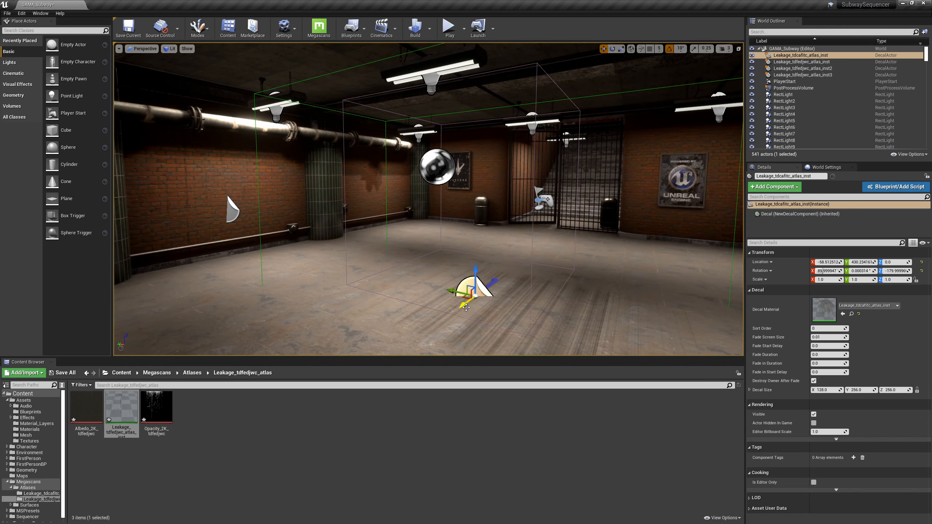
Step: Move the rotated decal onto the Paragon poster wall, to a location of about X -601, Y 831, Z 90
drag(466, 307, 451, 213)
key(f)
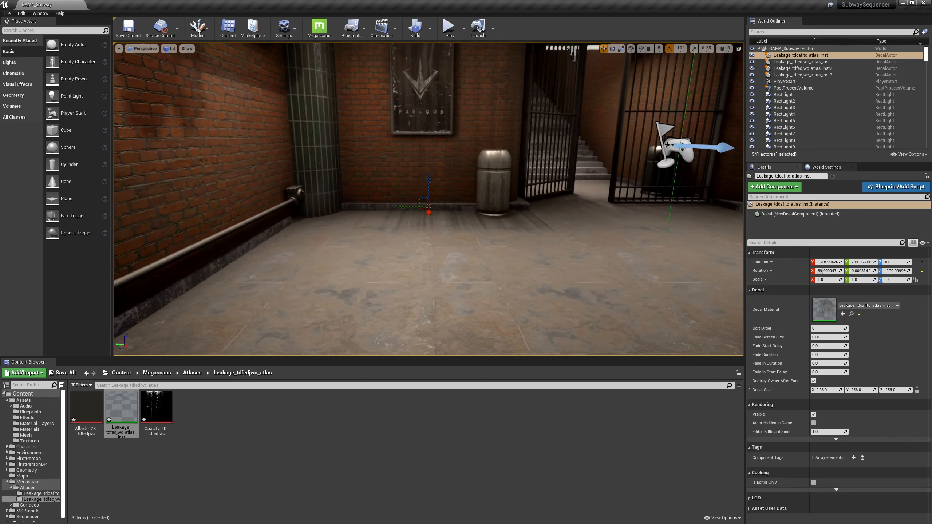
right_drag(409, 204, 349, 224)
drag(382, 220, 372, 167)
mouse_move(378, 176)
right_down()
mouse_move(421, 146)
mouse_move(378, 176)
right_up()
right_drag(531, 205, 509, 194)
Step: Switch the viewport to Unlit mode and scale the poster wall decal to about 0.36 on X and 0.68 on Y
key(r)
drag(388, 209, 325, 213)
key(f)
right_drag(324, 213, 343, 211)
click(170, 49)
click(193, 71)
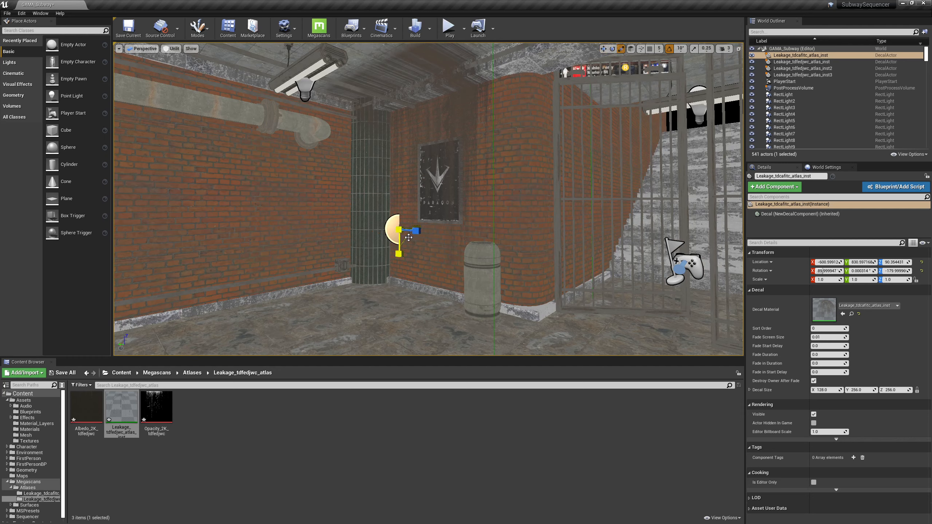
drag(409, 237, 403, 244)
Step: Raise the poster wall decal to a Z location of about 116 and shift it to a Y location of about 819
key(w)
drag(407, 230, 404, 192)
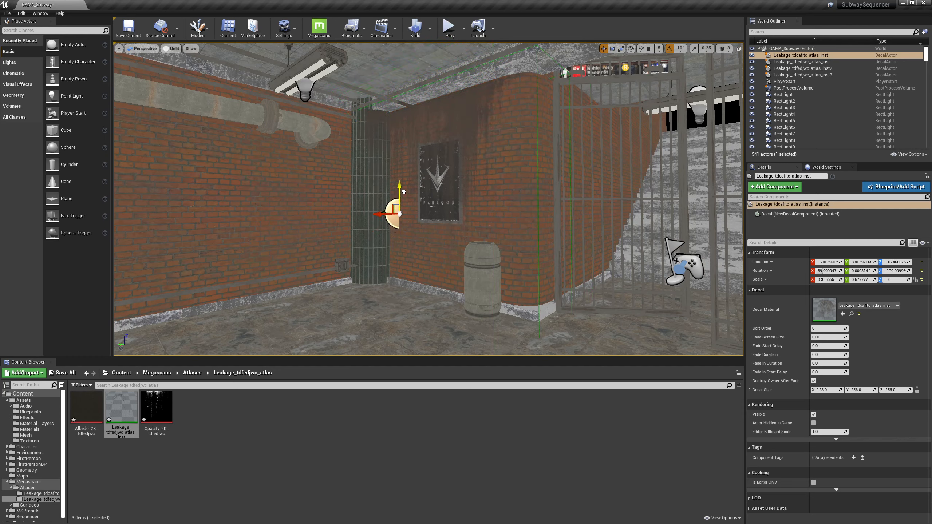
alt+drag(482, 186, 458, 209)
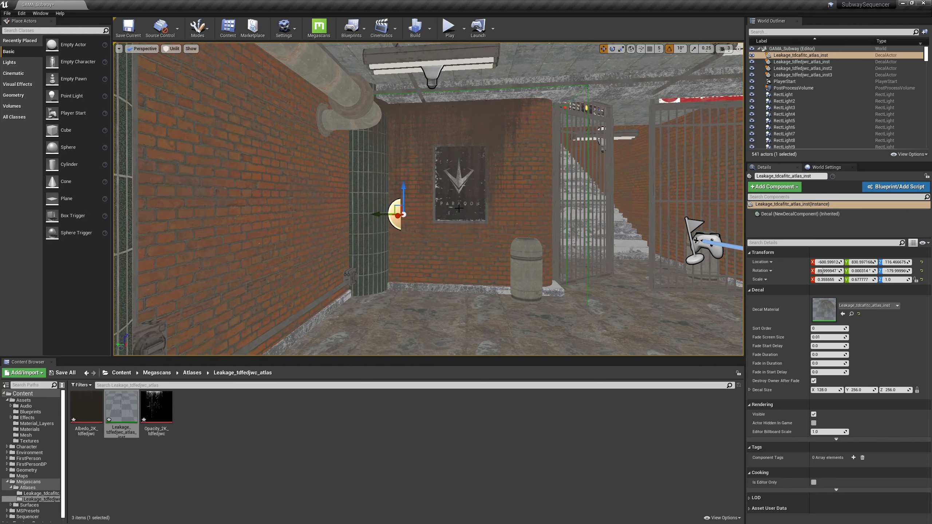
drag(378, 213, 337, 217)
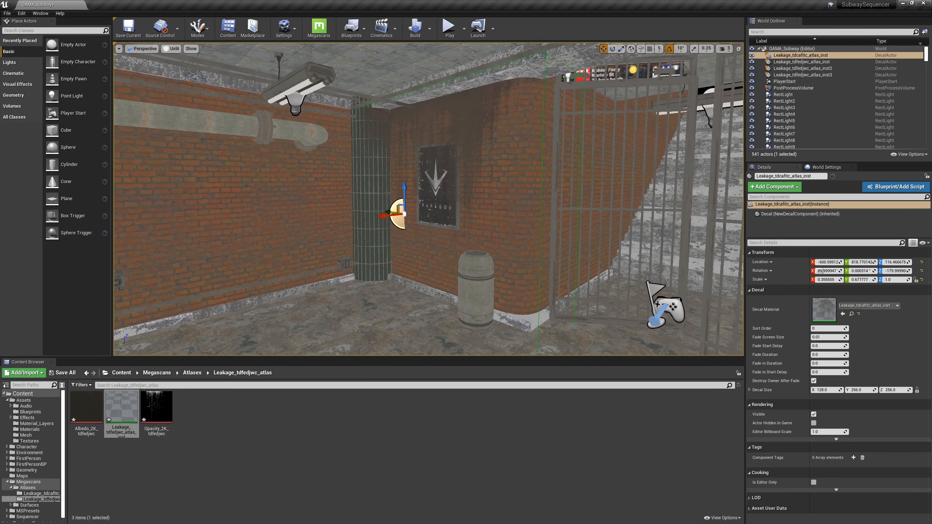
Step: Flatten the poster wall decal to an X scale of about 0.022 and return the viewport to Lit mode
alt+drag(424, 134, 399, 134)
key(r)
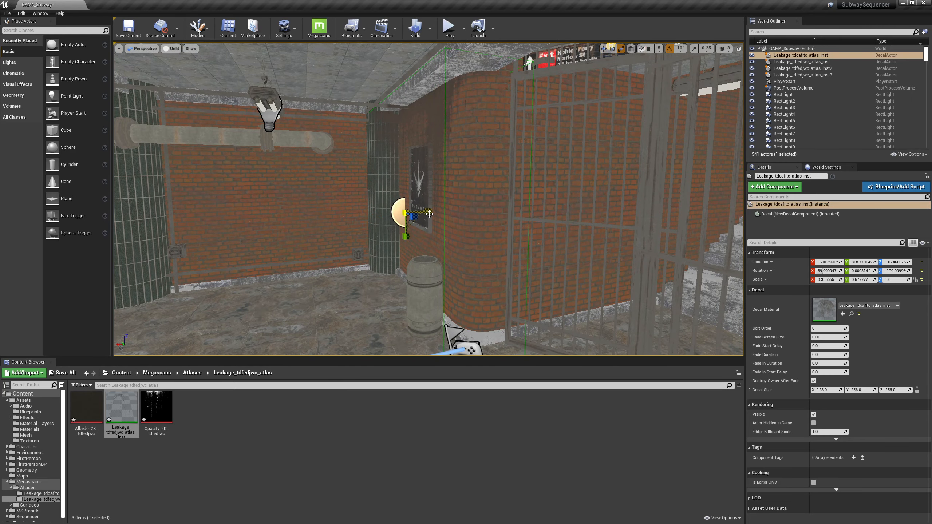
drag(428, 211, 422, 212)
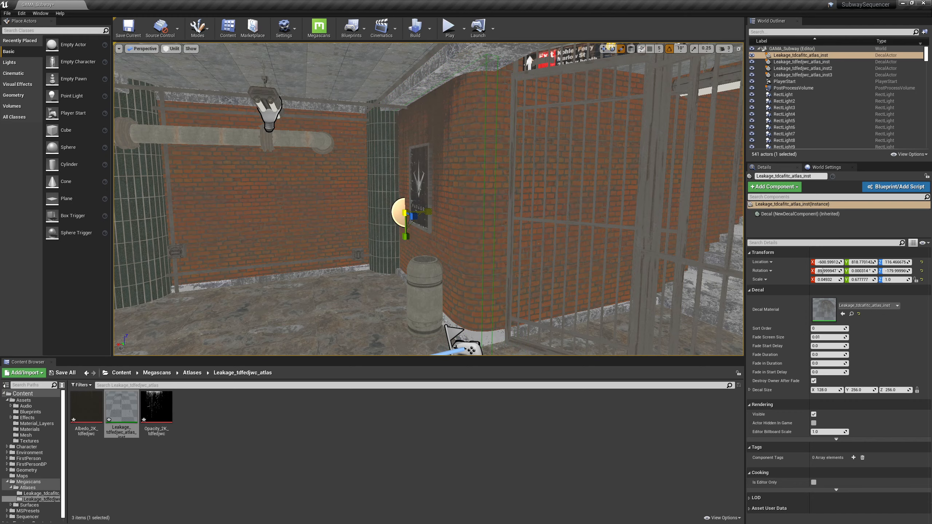
alt+drag(455, 174, 355, 148)
click(172, 49)
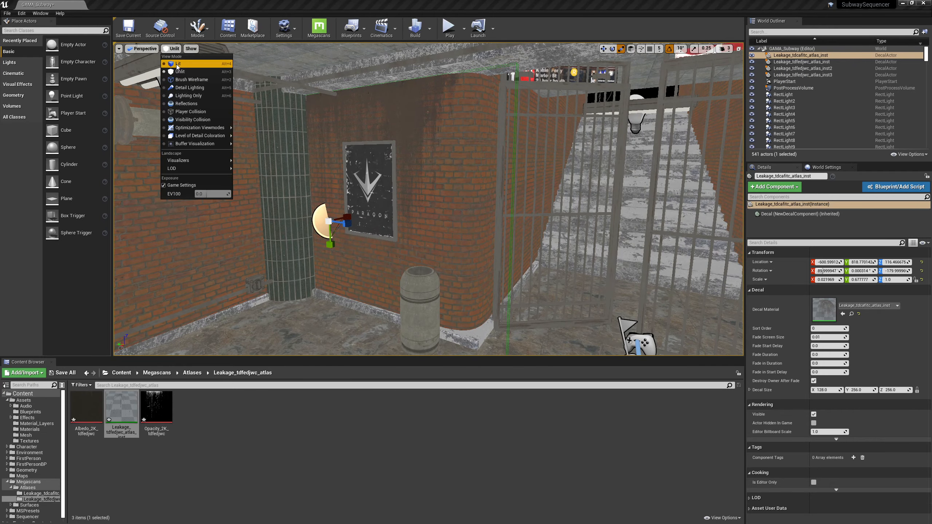
click(177, 65)
Step: Check the lit decal around the Paragon poster up close, fine-tune its scale, and deselect it
alt+drag(176, 65, 173, 54)
scroll(429, 199, up, 6)
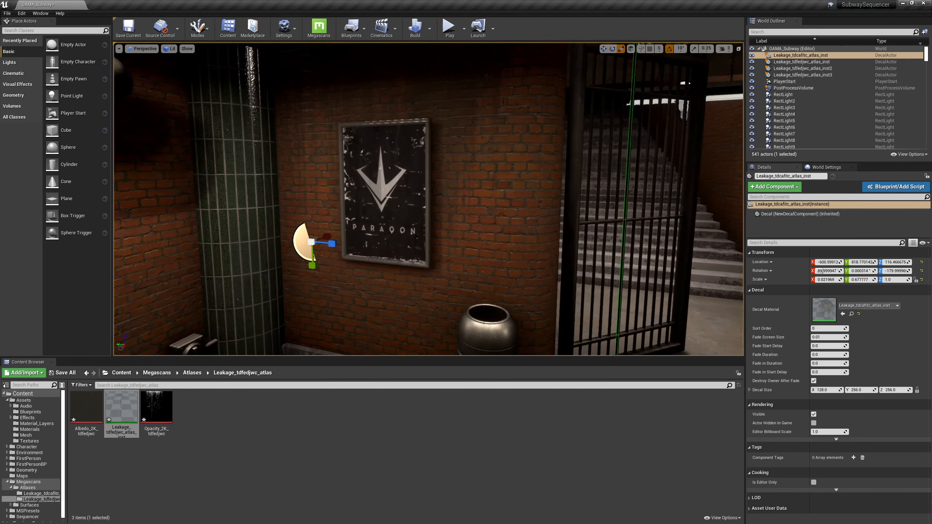
right_drag(474, 159, 499, 174)
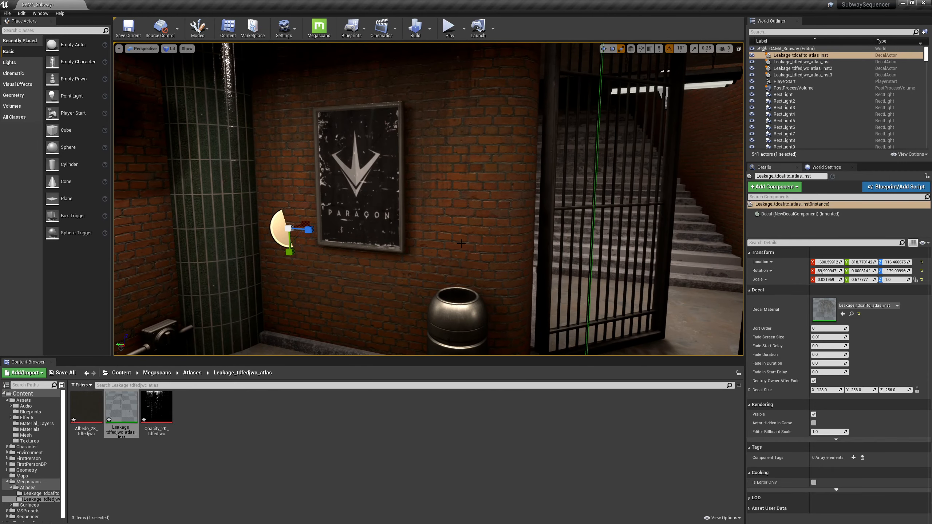
right_drag(462, 243, 492, 248)
drag(287, 224, 299, 221)
right_drag(356, 191, 327, 190)
key(s)
key(Escape)
Step: Try a Leakage_tdfedjwc_atlas decal on the last lit brick bay at a Z location of about 238, and delete it
key(s)
mouse_move(477, 157)
right_down()
mouse_move(490, 149)
mouse_move(491, 158)
mouse_move(480, 154)
right_up()
key(d)
key(w)
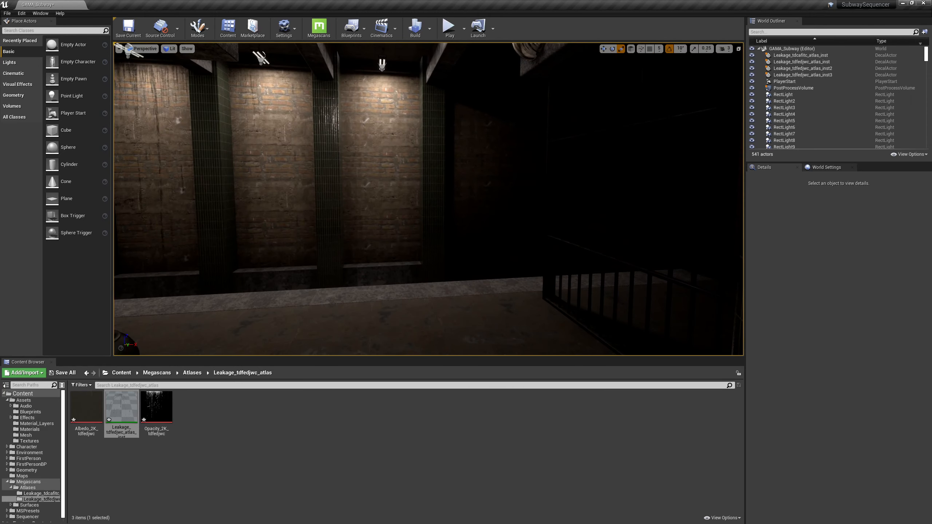
drag(135, 399, 378, 167)
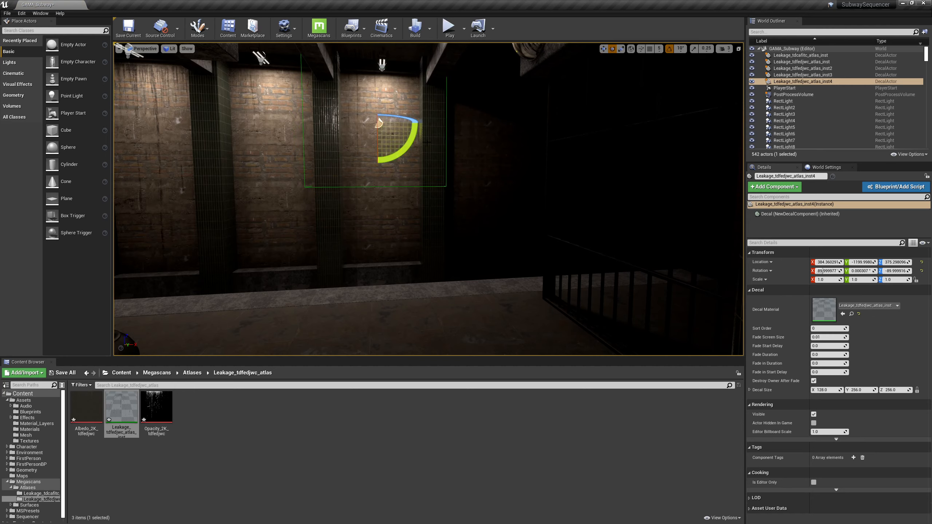
key(f)
key(w)
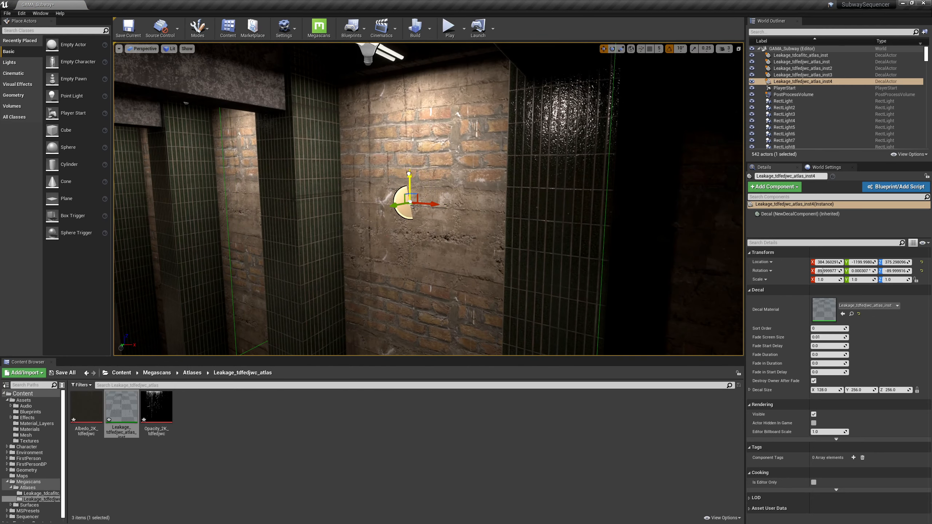
drag(409, 173, 408, 267)
key(f)
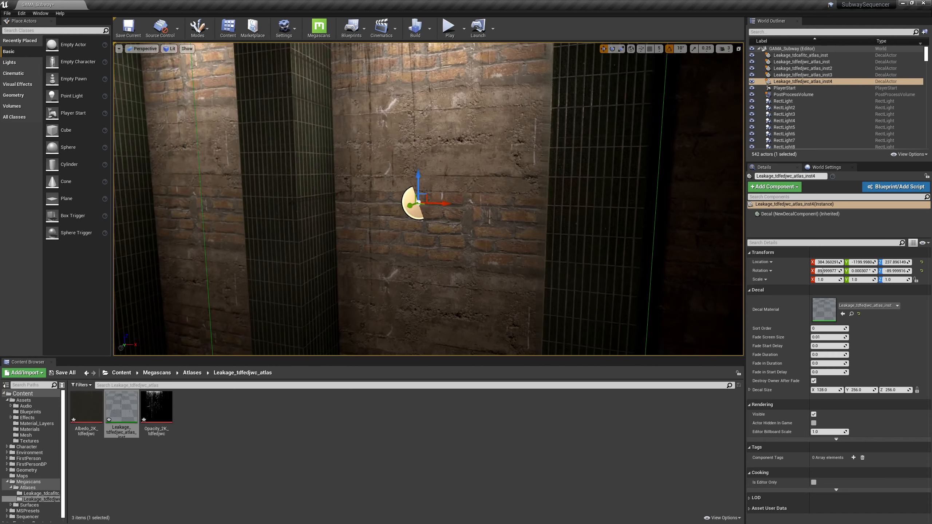
mouse_move(465, 194)
right_down()
mouse_move(465, 147)
mouse_move(477, 196)
right_up()
key(s)
key(Delete)
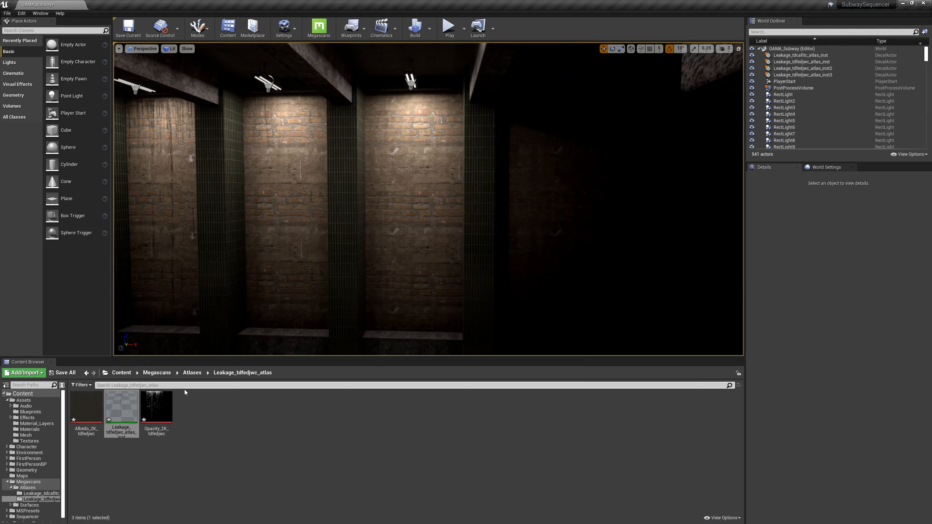
Step: Place a Leakage_tdcafitc_atlas decal on the last lit brick bay and shift it to an X location of about 364
click(42, 493)
drag(122, 408, 399, 215)
scroll(451, 171, up, 3)
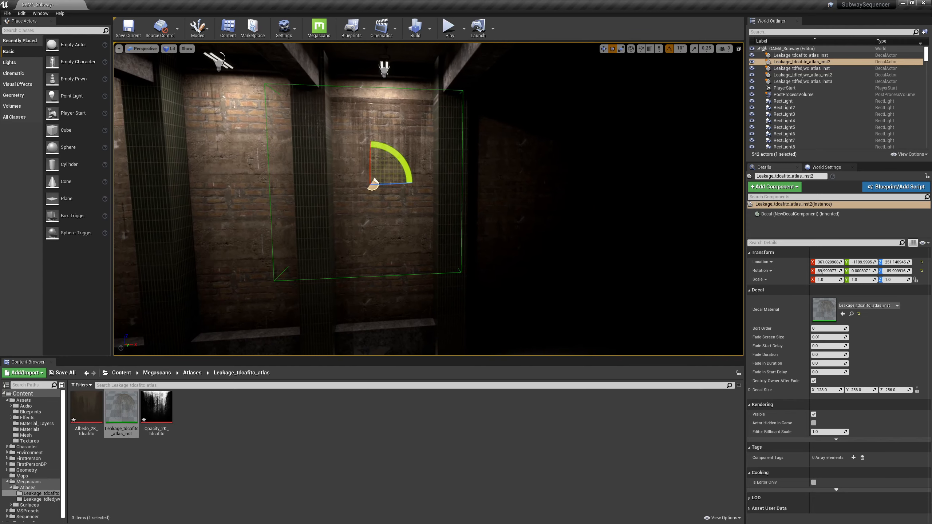
key(w)
drag(401, 182, 402, 189)
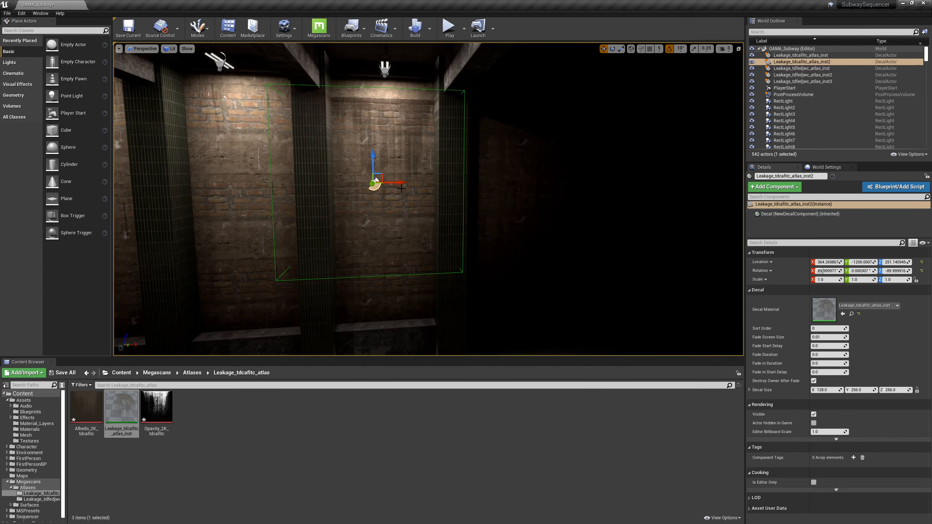
Step: Adjust the new decal's height on the brick bay, deselect it, and view the bays from farther back
drag(370, 157, 375, 140)
drag(381, 173, 383, 205)
key(w)
right_drag(394, 193, 354, 187)
key(s)
key(Escape)
key(s)
right_drag(473, 269, 475, 279)
key(w)
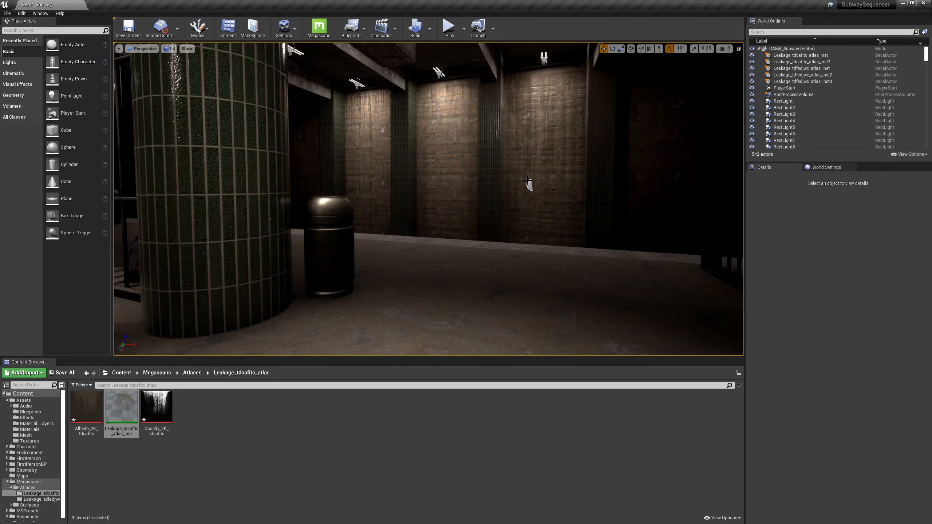
Step: Shift the Leakage_tdcafitc_atlas decal on the last lit brick bay to an X location of about 228
click(529, 183)
drag(564, 186, 527, 186)
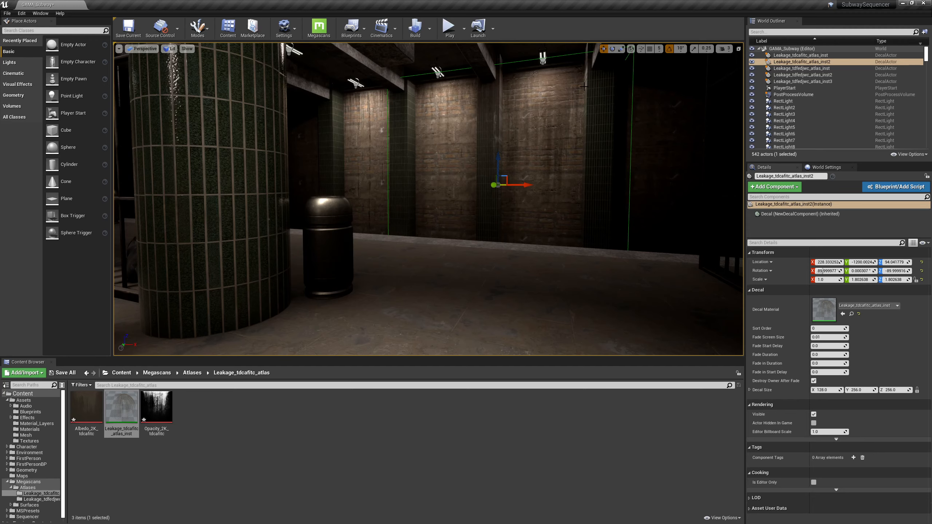
right_drag(573, 160, 534, 178)
key(w)
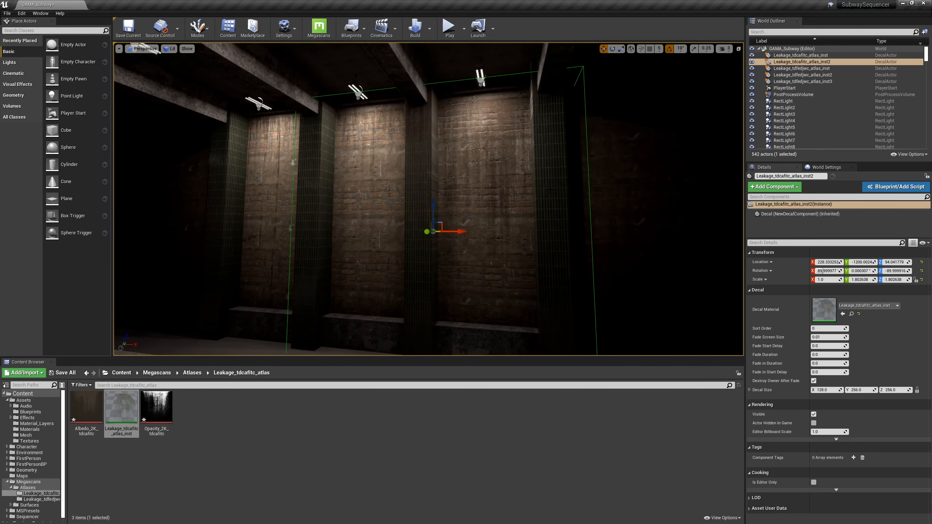
Step: Show the level unlit and raise the leakage decal on the brick bay to a Z location of about 108
click(170, 49)
click(178, 70)
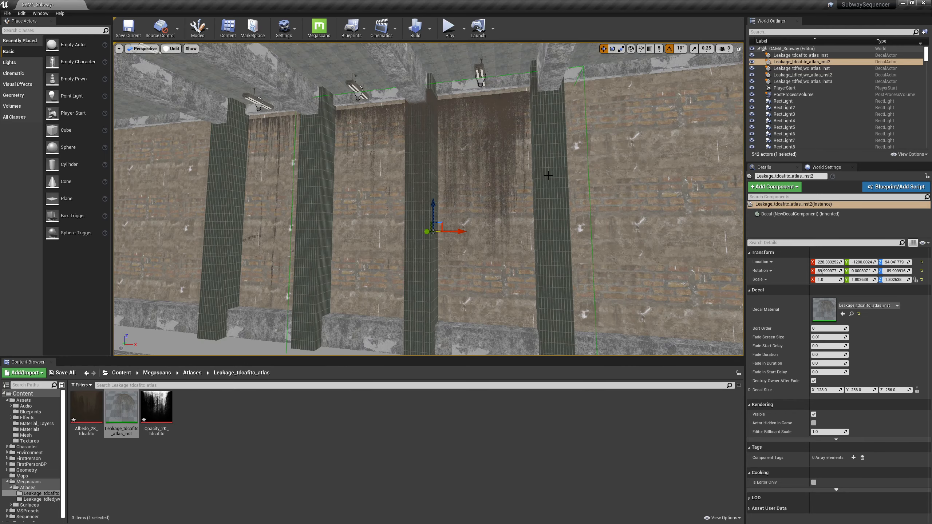
key(s)
right_drag(545, 172, 522, 192)
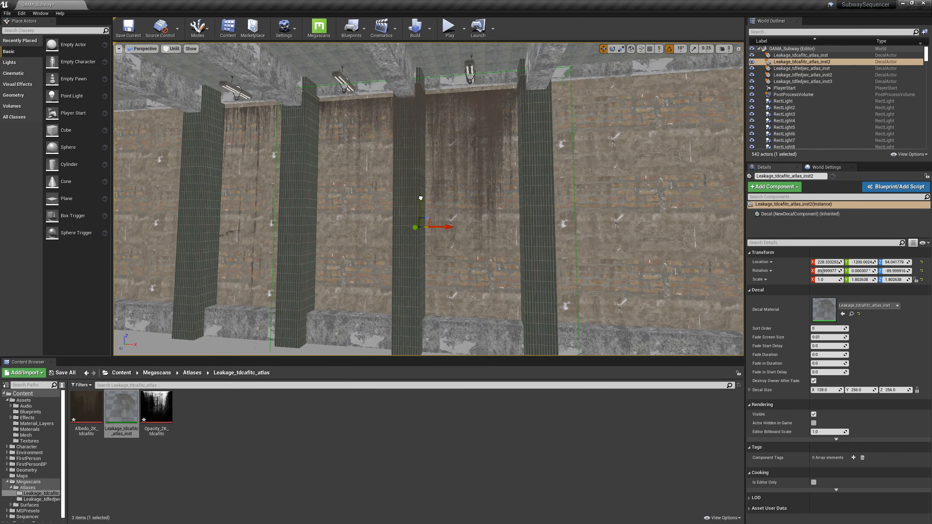
drag(421, 198, 422, 194)
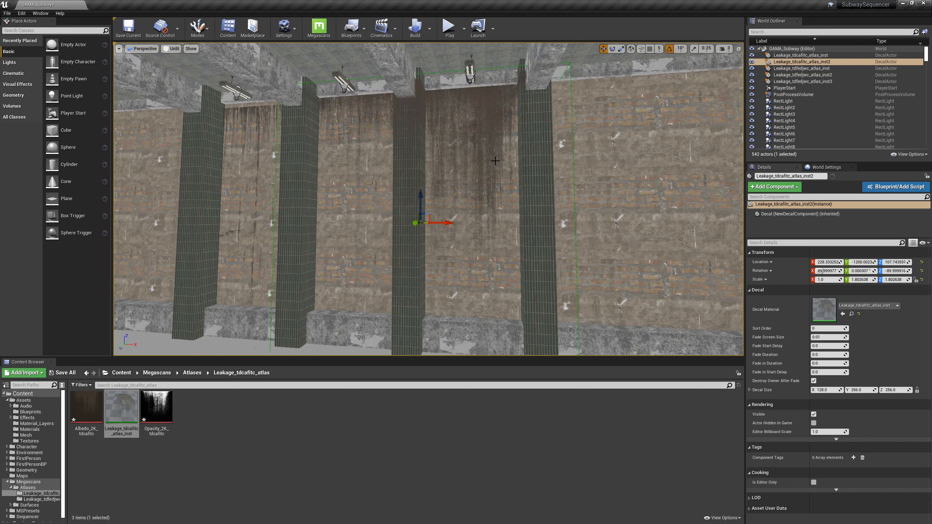
right_drag(515, 185, 538, 174)
right_drag(419, 156, 419, 156)
right_drag(399, 126, 461, 166)
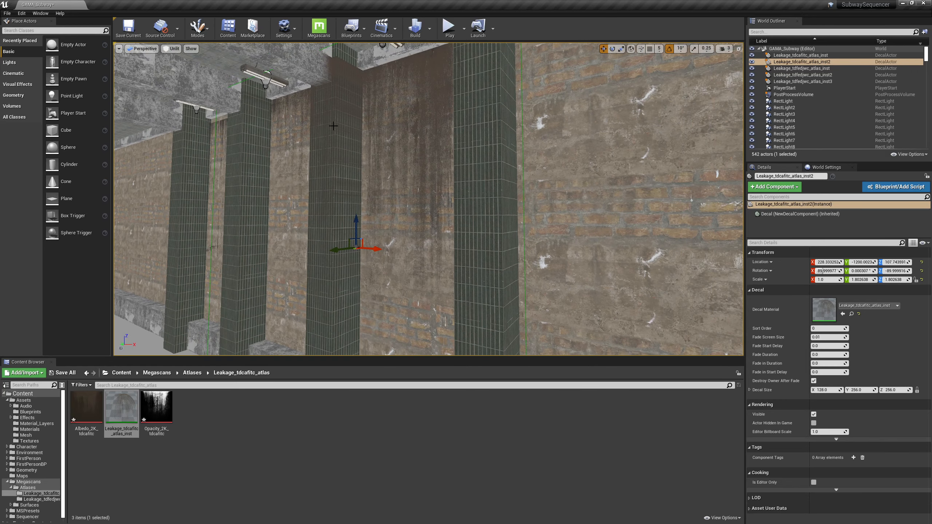
Step: Return the viewport to lit shading, flatten the leakage decal to an X scale of about 0.06, and deselect it
click(172, 48)
click(184, 57)
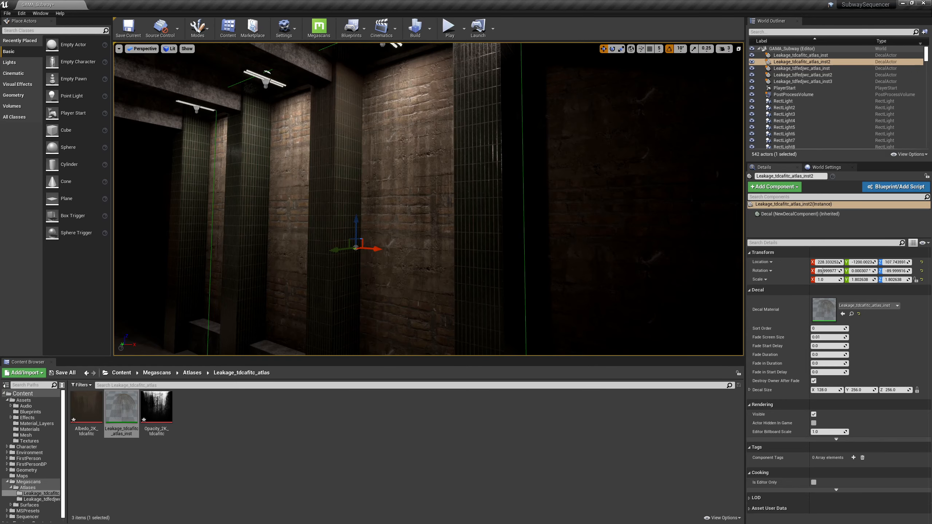
mouse_move(403, 176)
right_down()
mouse_move(387, 175)
mouse_move(403, 183)
mouse_move(390, 159)
mouse_move(404, 162)
right_up()
key(r)
right_drag(485, 302, 477, 315)
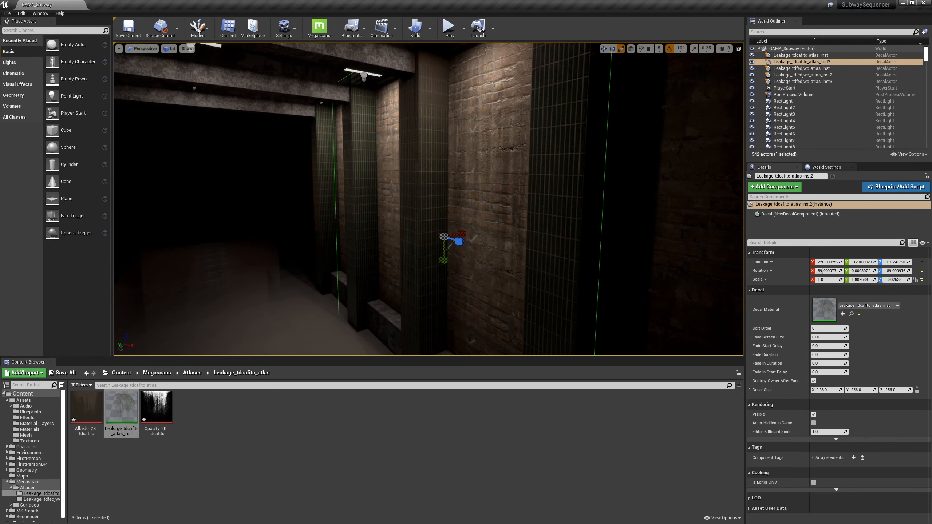
drag(462, 231, 427, 236)
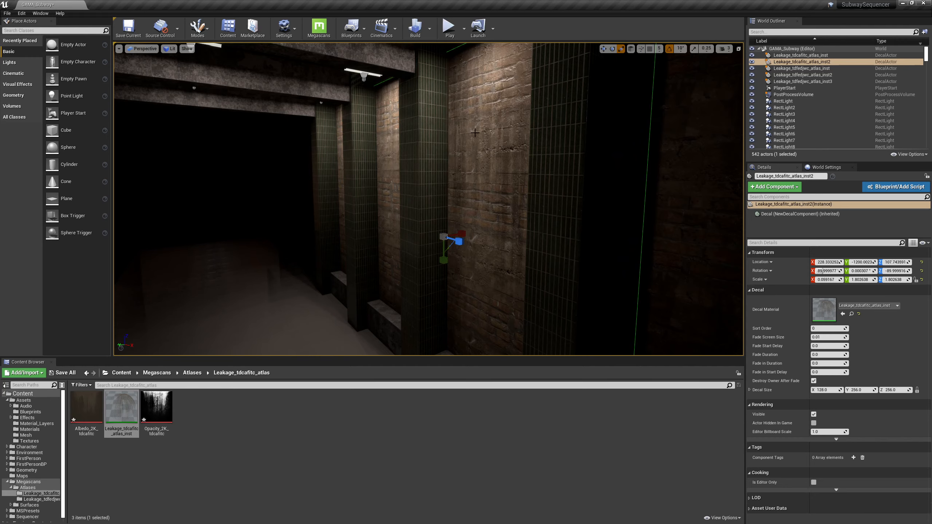
right_drag(474, 133, 534, 128)
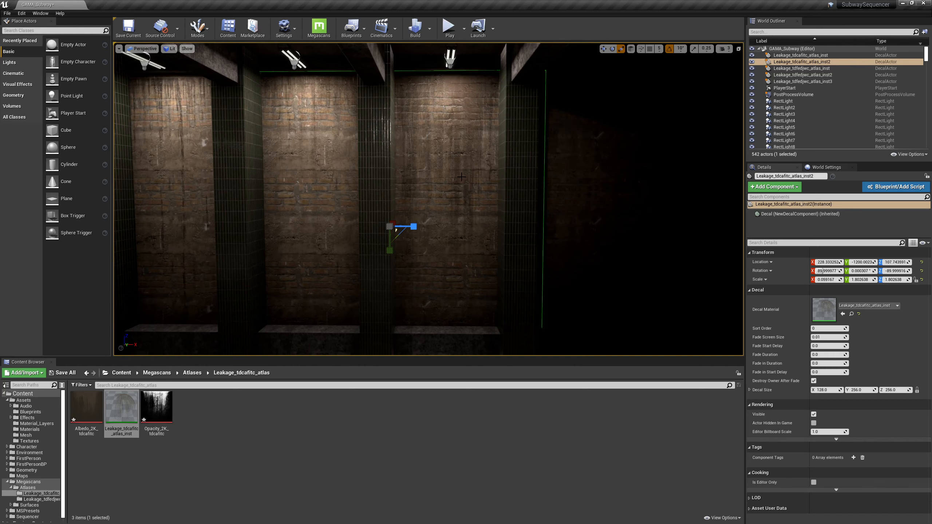
right_drag(497, 180, 518, 175)
key(Escape)
Step: Switch to Quixel Bridge and preview the opacity map of the tileable Leakage decal among the purchased decals
key(alt+Tab)
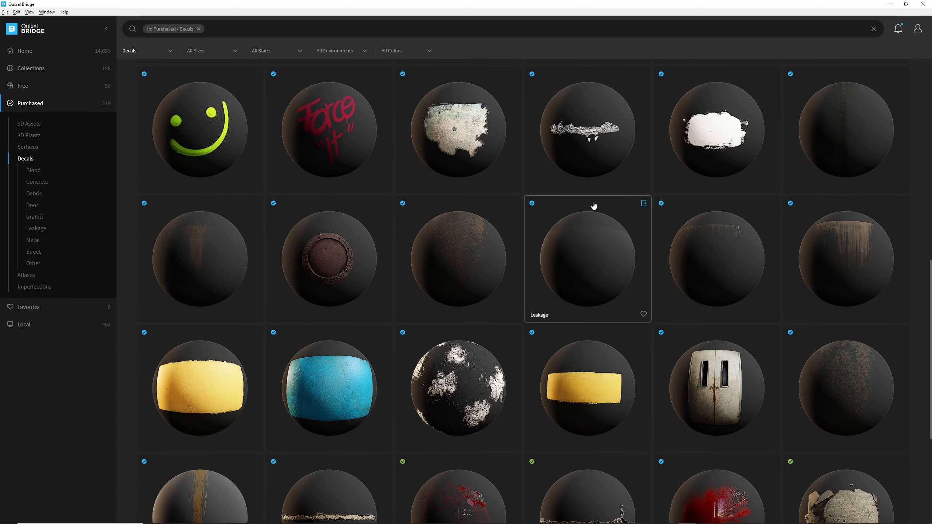
click(593, 252)
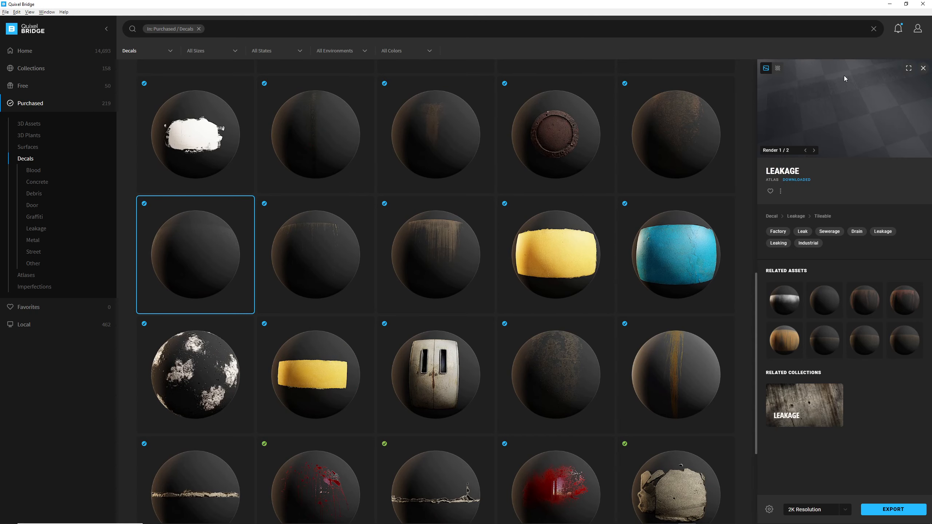
click(778, 69)
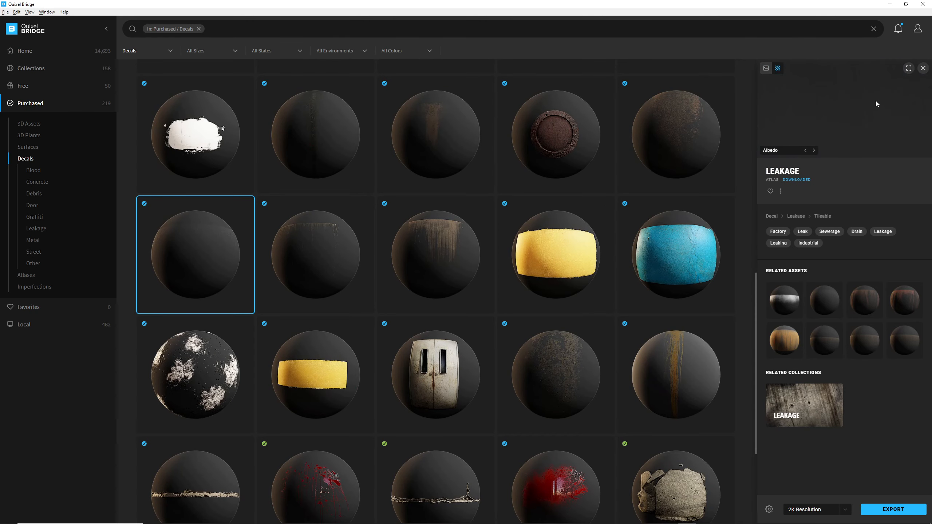
click(814, 150)
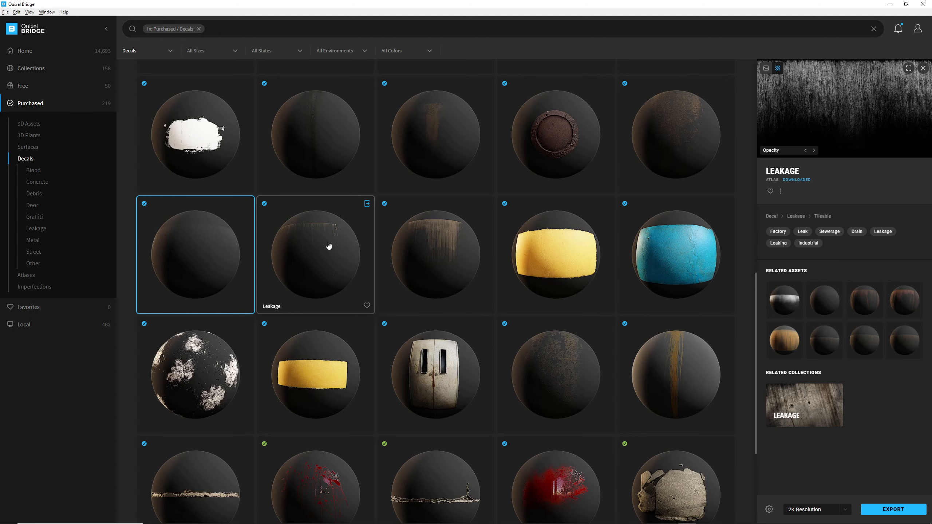
Step: Browse the purchased decals and examine the brown Leakage stamp decal's opacity map and render at full screen
scroll(328, 246, down, 2)
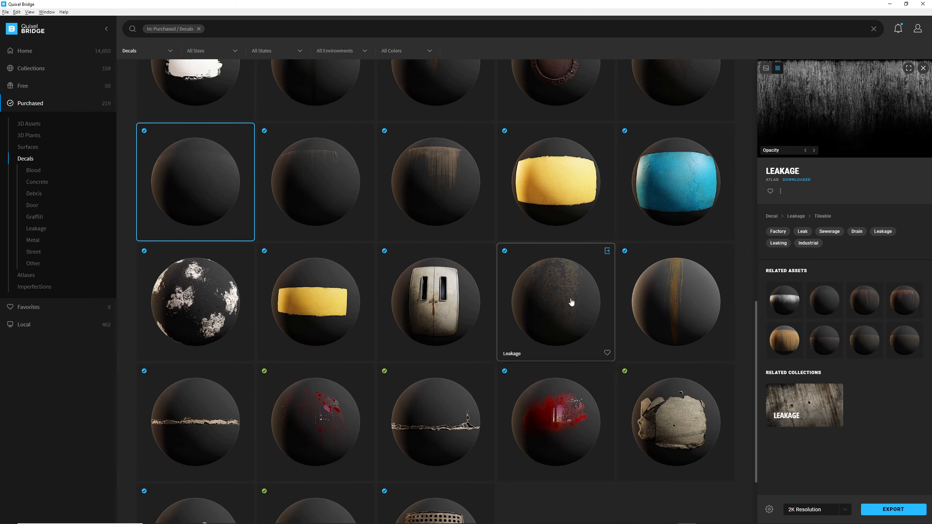
scroll(569, 304, down, 3)
scroll(567, 308, up, 15)
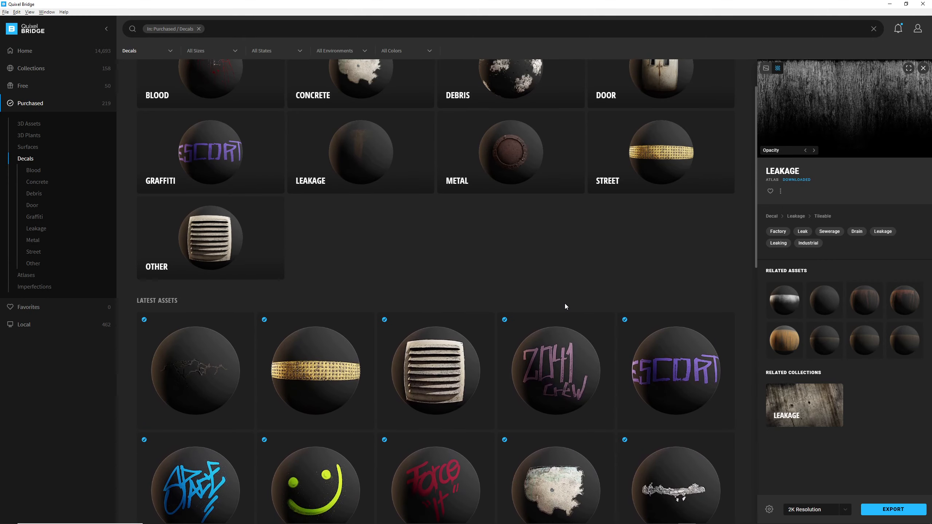
scroll(565, 307, down, 5)
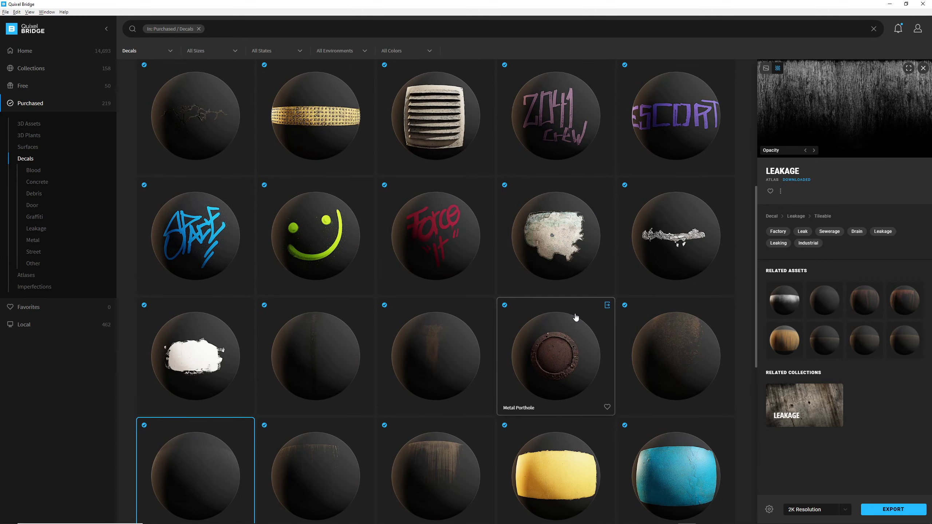
click(683, 344)
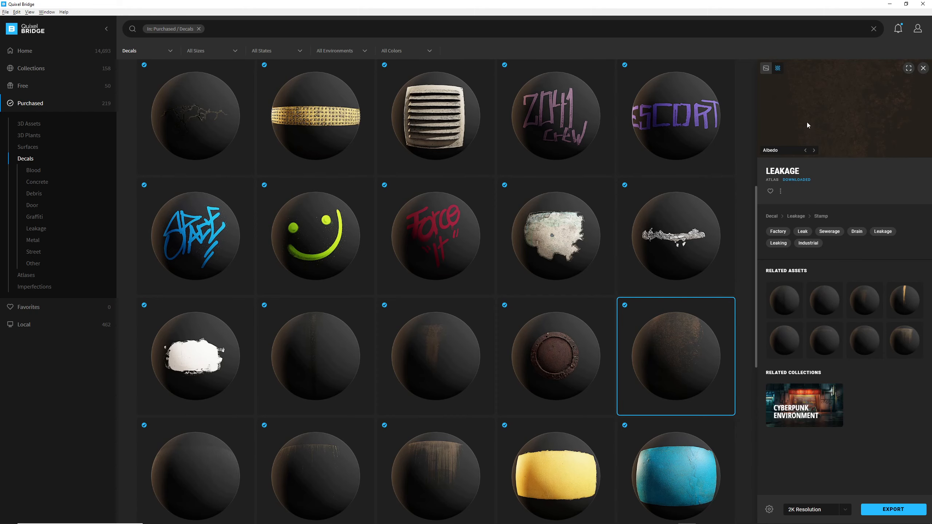
click(813, 150)
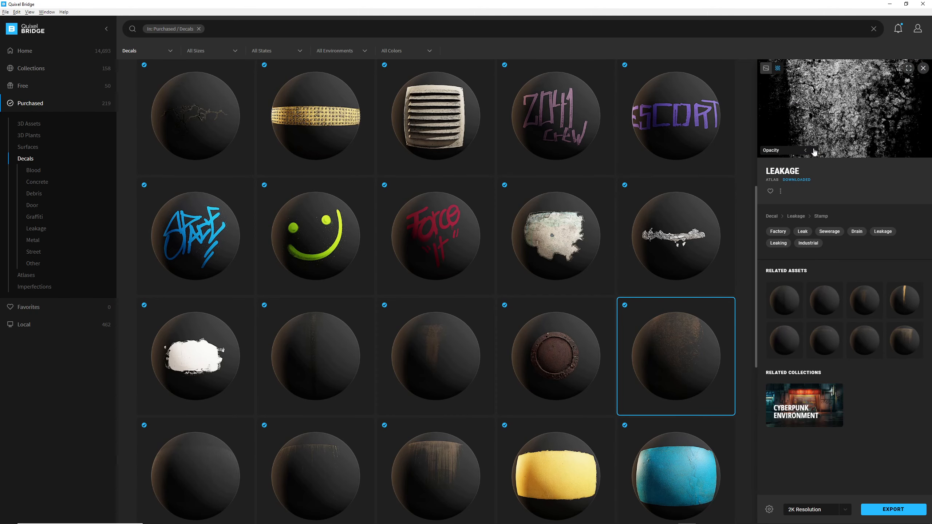
click(908, 68)
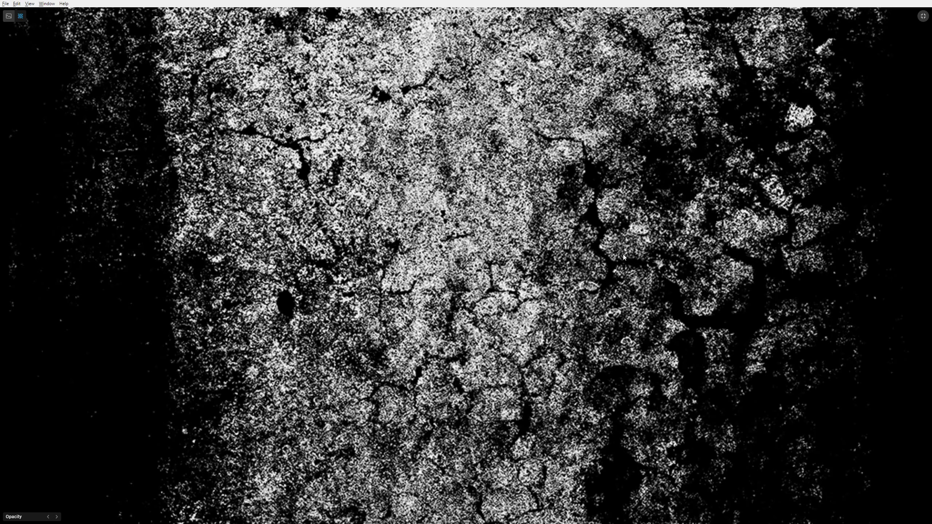
click(9, 18)
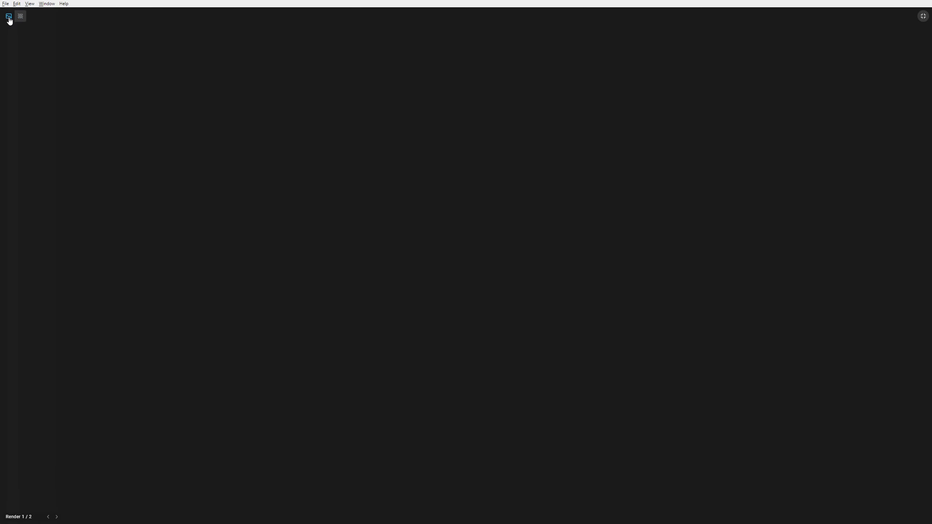
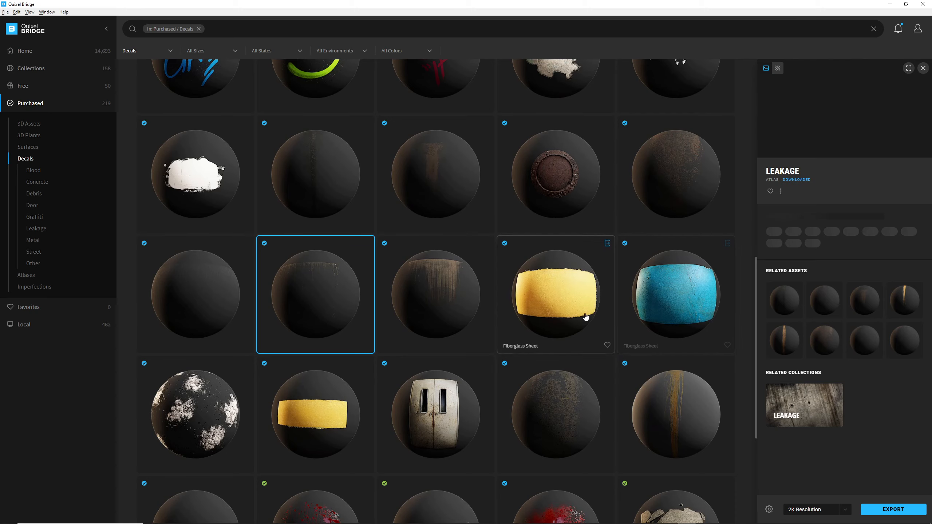
Step: Find the downloaded Concrete Patch decal among the purchased decals and export it to Unreal Engine
scroll(584, 321, down, 3)
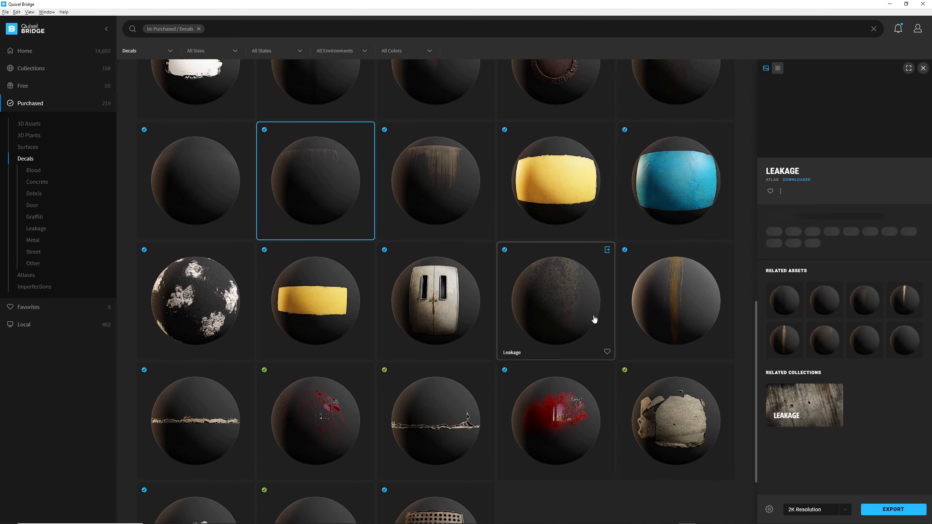
scroll(595, 320, down, 2)
scroll(594, 319, down, 1)
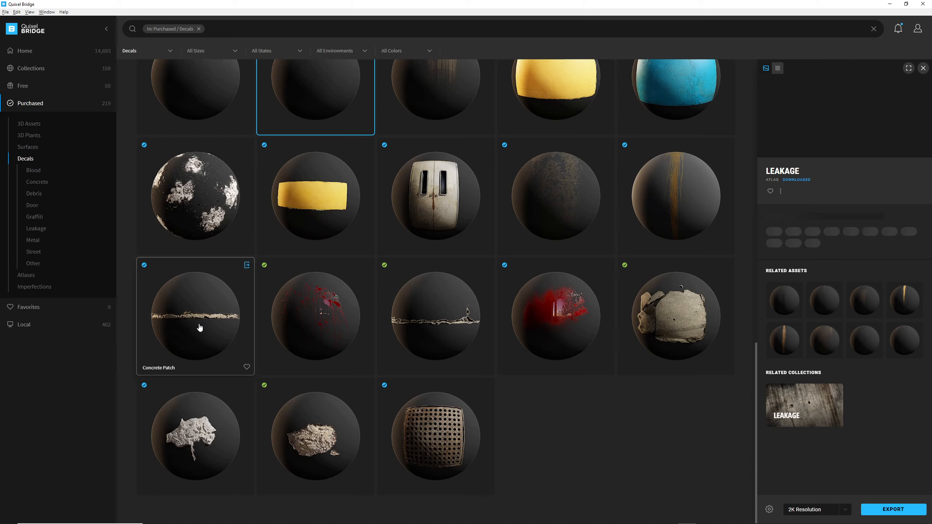
scroll(200, 327, up, 2)
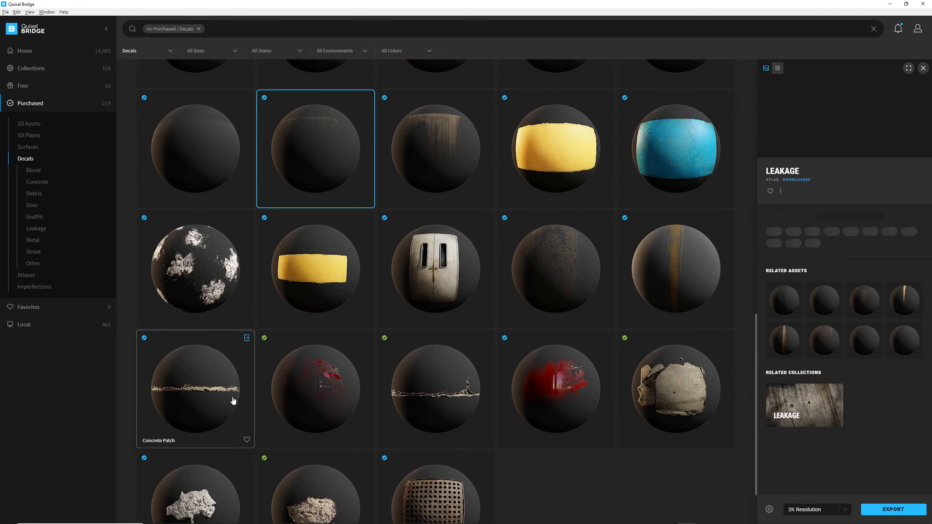
click(247, 340)
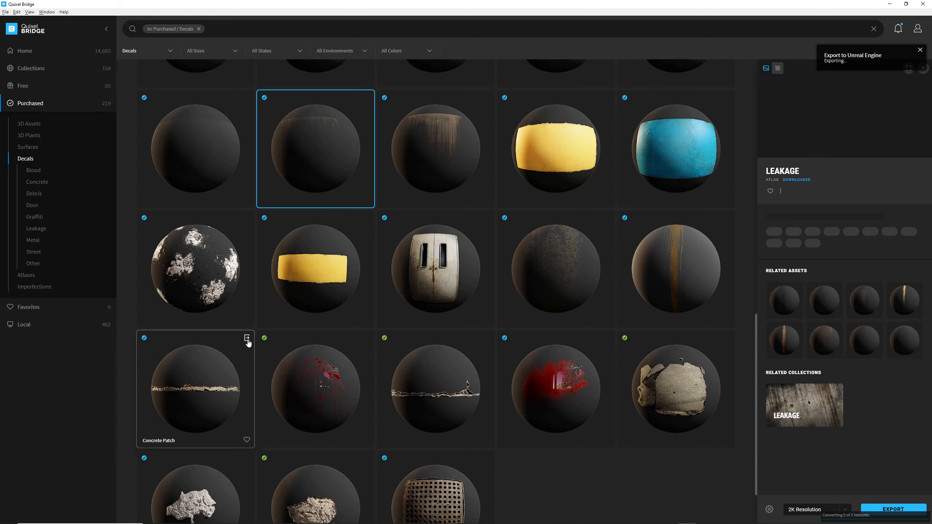
Step: Switch back to Unreal Editor and place Concrete_Patch_shclmng_atlas_inst from its Atlases folder on the subway floor
key(alt+Tab)
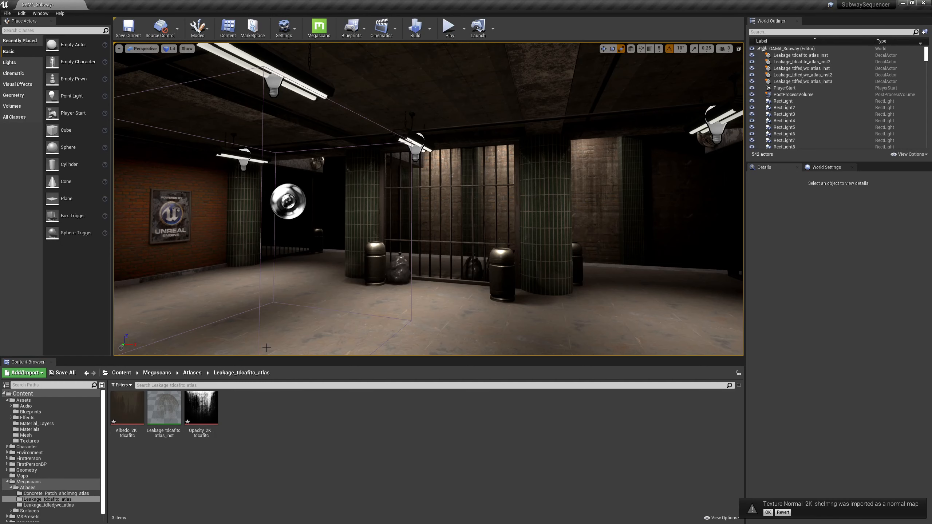
scroll(59, 470, down, 1)
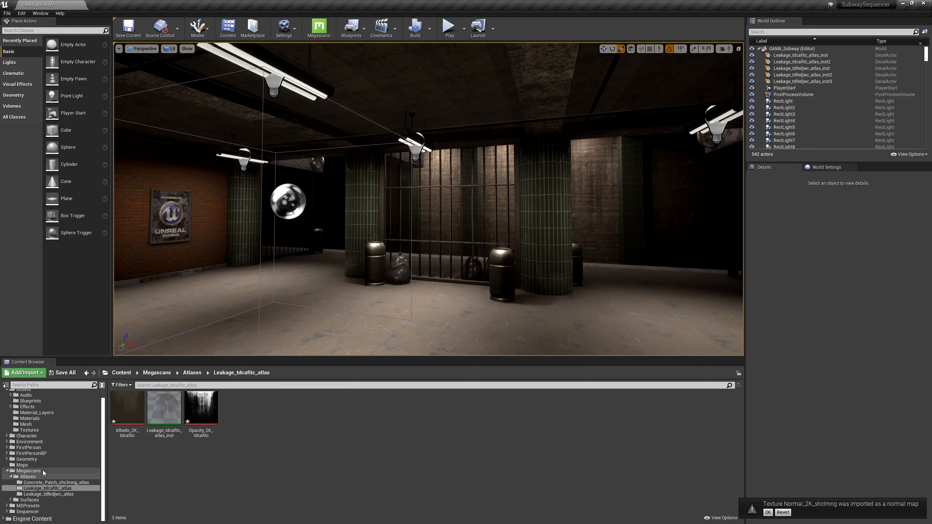
click(56, 483)
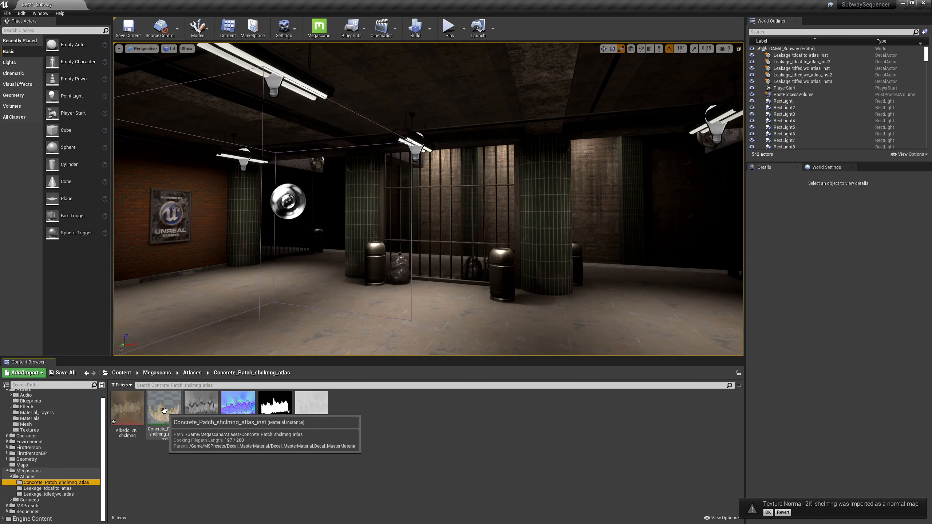
mouse_move(252, 411)
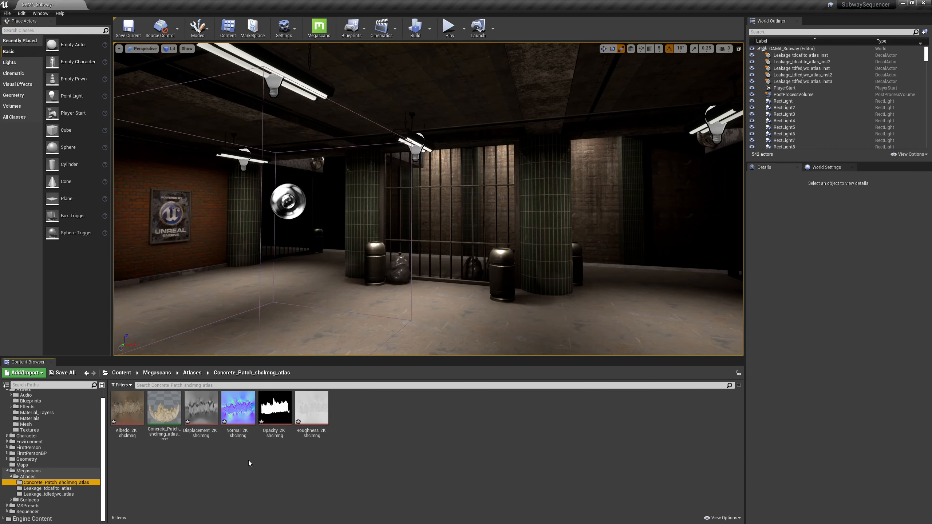
drag(164, 408, 338, 325)
key(f)
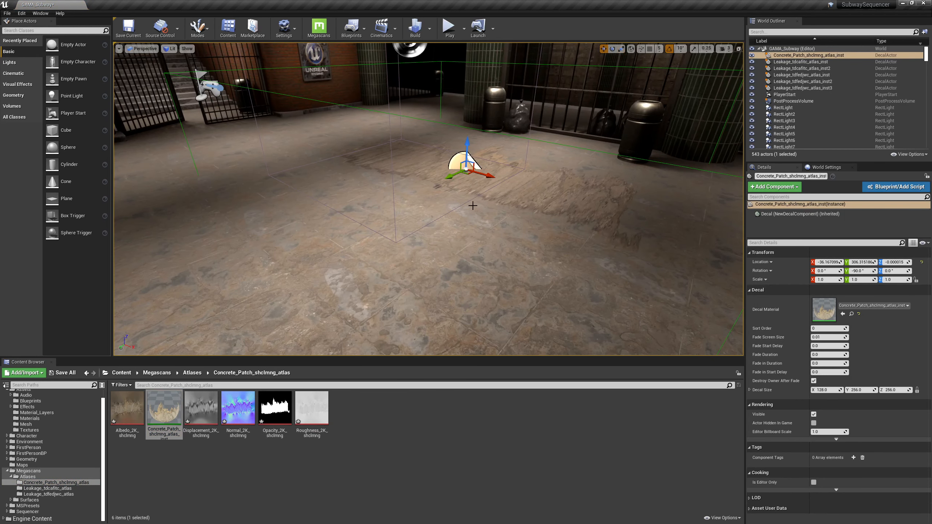
Step: Scale the concrete patch decal on the floor to about 0.066 in X and 0.14 in Y
mouse_move(530, 206)
alt+mouse_down()
mouse_move(535, 159)
mouse_move(495, 192)
mouse_move(461, 177)
mouse_move(346, 162)
alt+mouse_up()
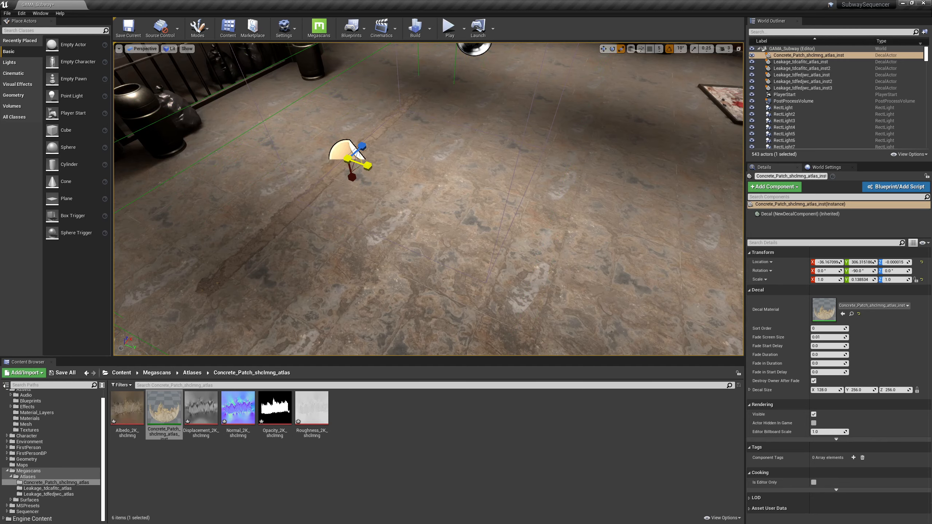
alt+drag(419, 179, 596, 173)
drag(448, 131, 452, 134)
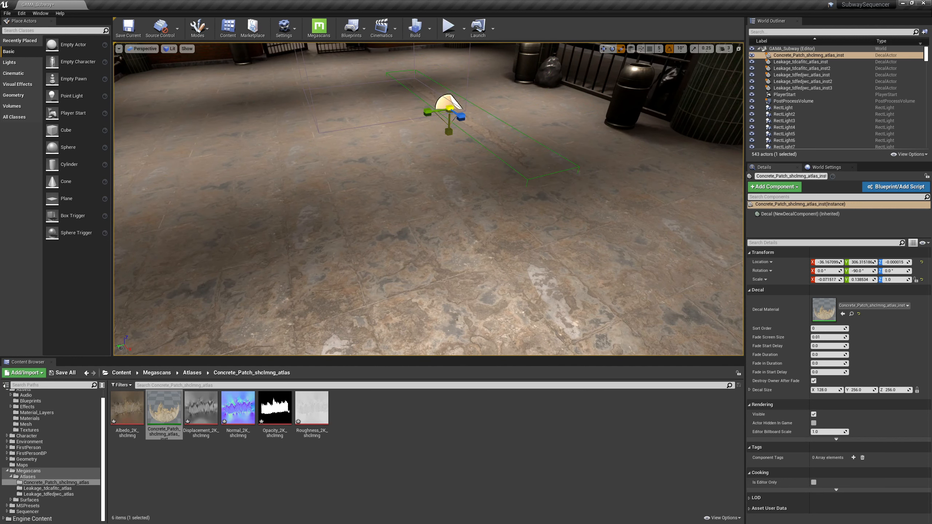
alt+drag(451, 132, 574, 178)
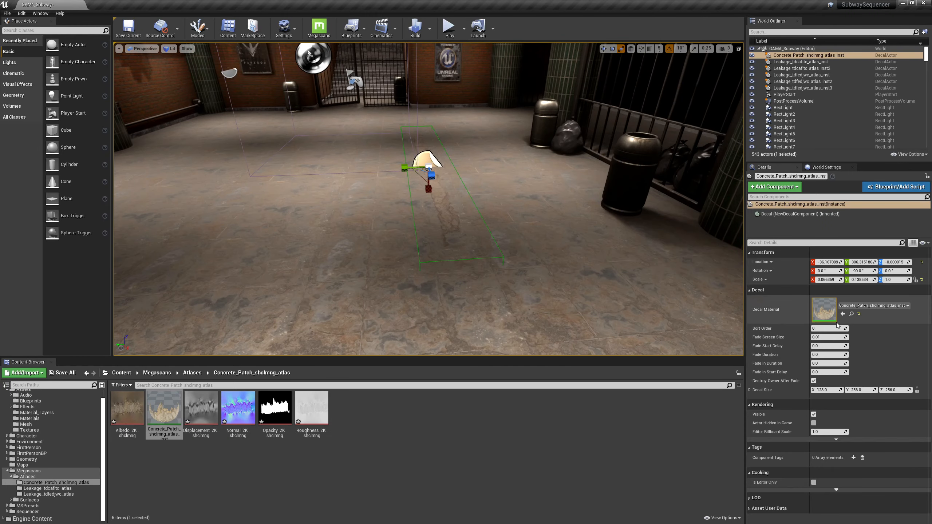
Step: Open the concrete patch decal's material instance and its parent Decal_MasterMaterial, and maximize the material editor
double_click(822, 310)
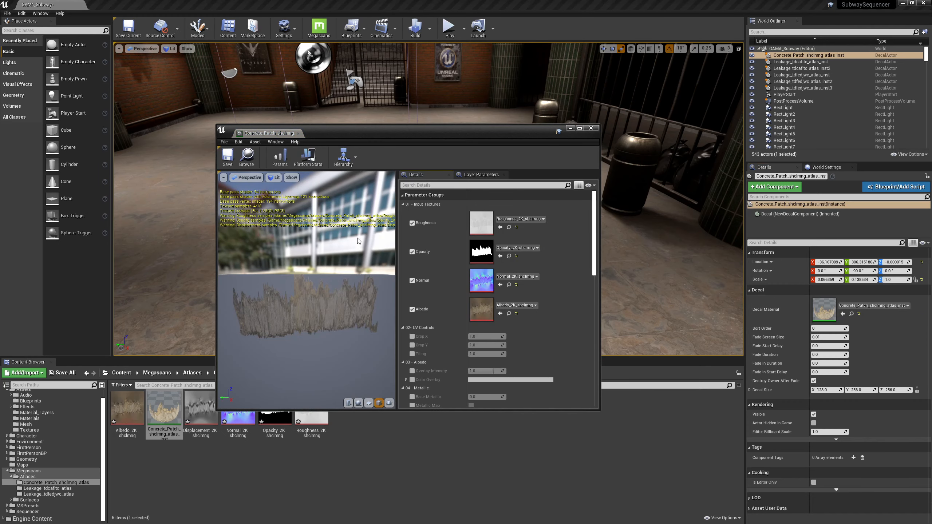
scroll(498, 269, down, 10)
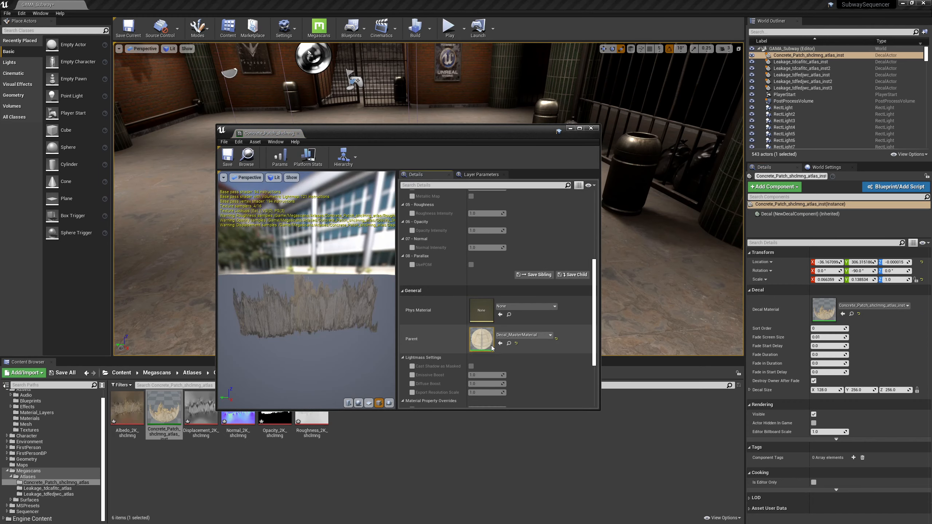
double_click(481, 327)
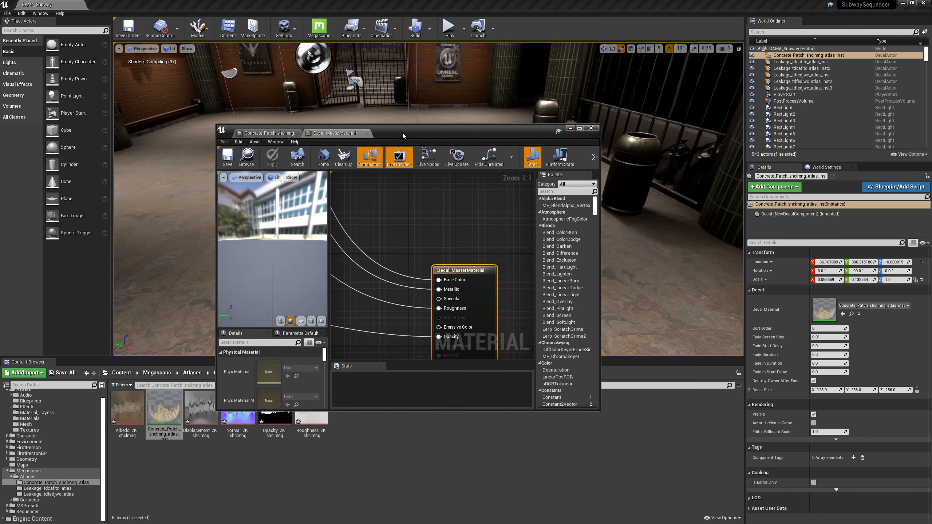
double_click(412, 131)
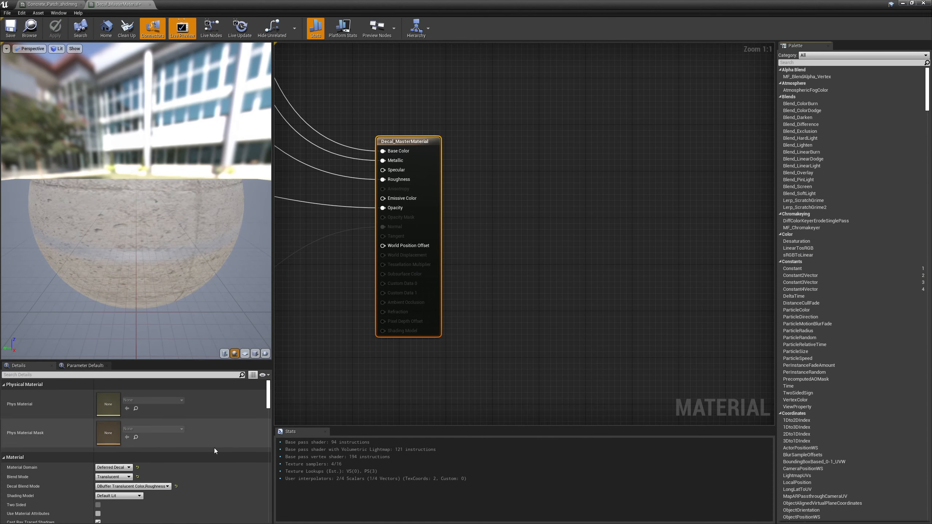
Step: Set Decal_MasterMaterial's Decal Blend Mode to DBuffer Translucent Color,Normal,Roughness and apply the change
click(164, 486)
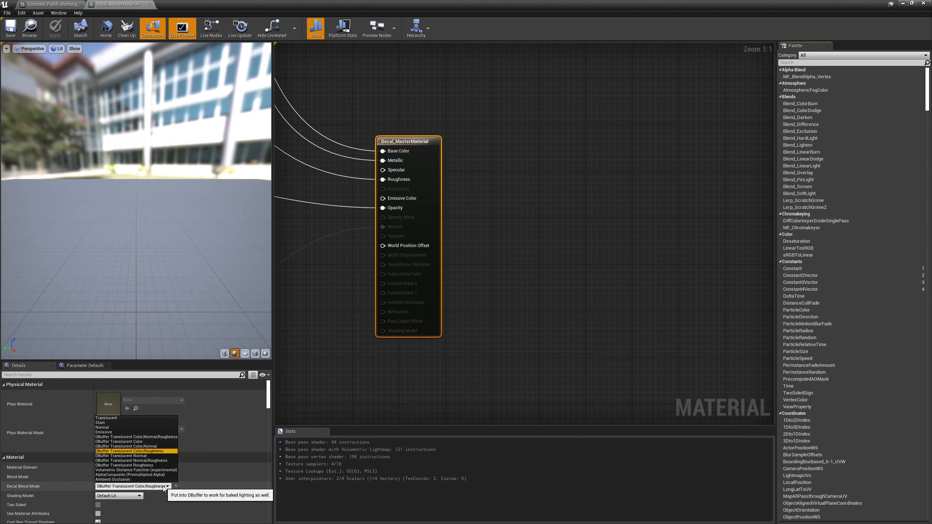
click(155, 437)
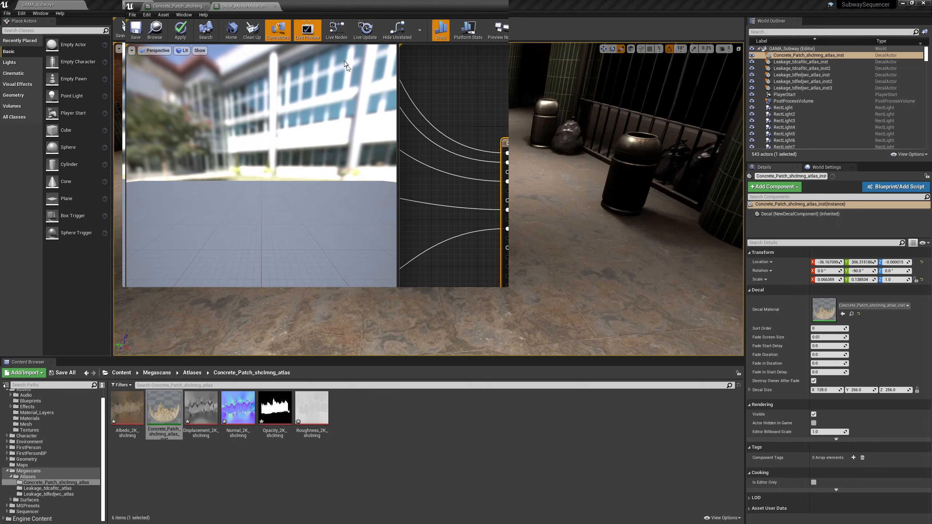
drag(463, 195, 507, 231)
right_drag(486, 122, 378, 101)
key(w)
mouse_move(372, 211)
right_down()
mouse_move(386, 211)
mouse_move(372, 211)
right_up()
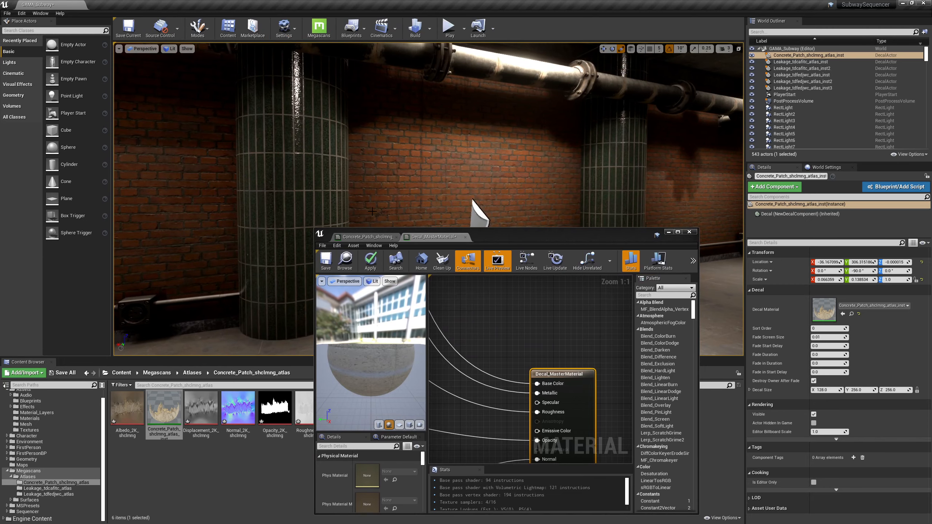
click(364, 264)
Step: Examine the wall leakage decals and the concrete patch on the floor with the DBuffer blend mode applied
right_drag(440, 180, 457, 166)
key(w)
key(s)
key(d)
key(a)
key(d)
key(d)
right_drag(483, 367, 497, 320)
Step: Change Decal_MasterMaterial's Decal Blend Mode to Translucent and apply it to the level's decals
double_click(517, 234)
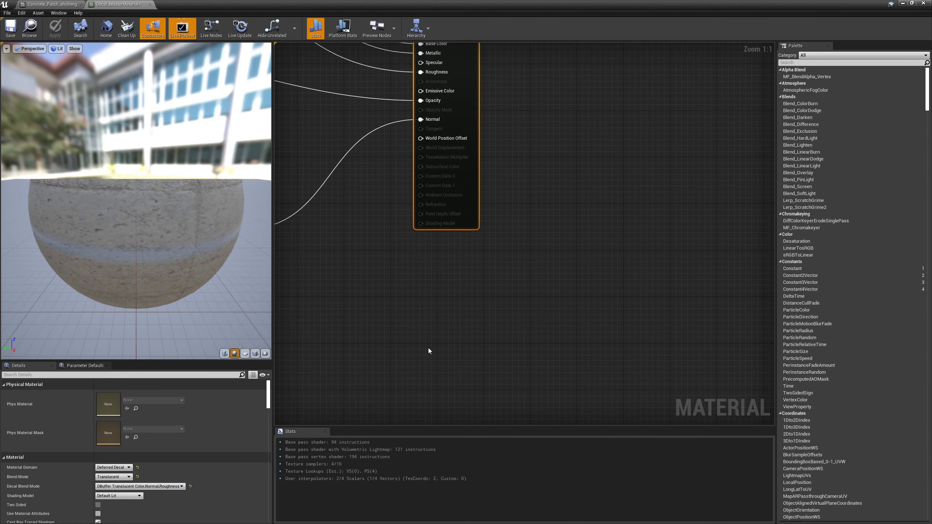
click(182, 488)
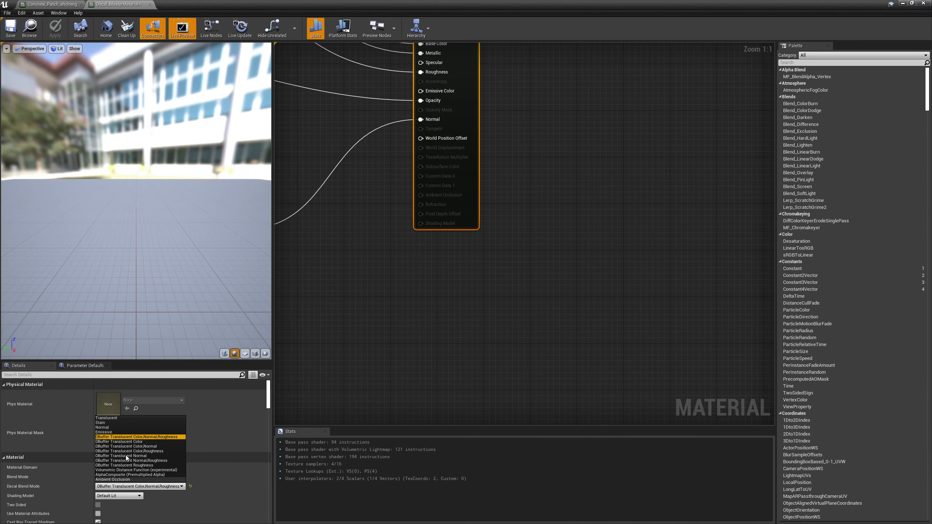
click(118, 418)
drag(216, 5, 270, 159)
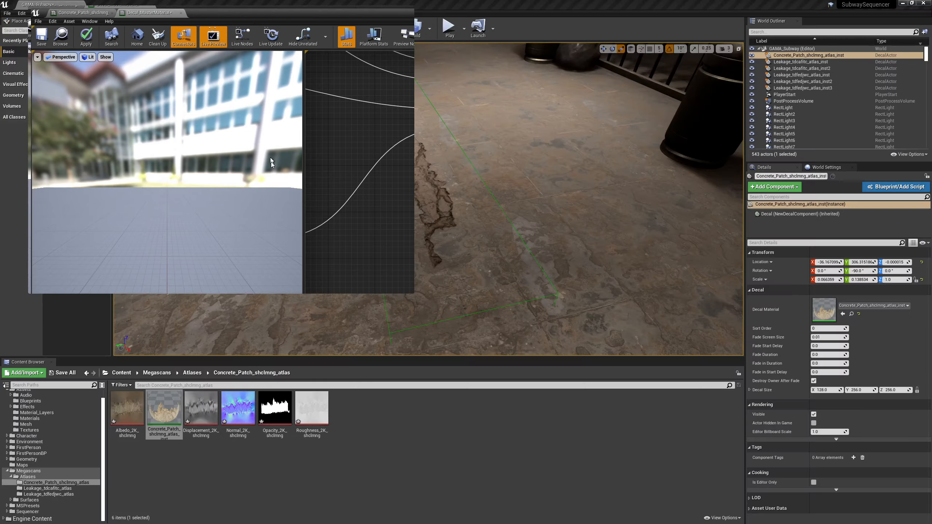
drag(441, 357, 431, 257)
right_drag(428, 213, 387, 134)
click(295, 288)
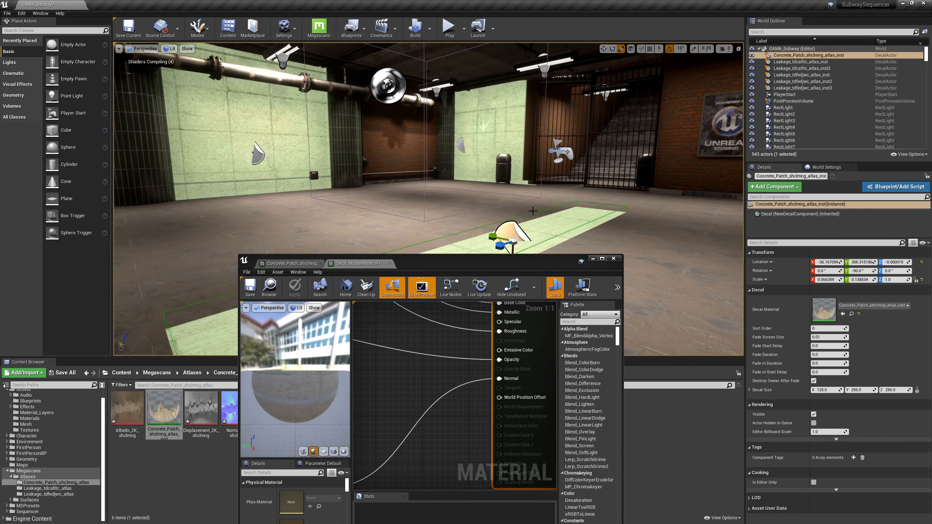
Step: Focus on the concrete patch decal and examine its surface on the floor with the Translucent blend mode
key(f)
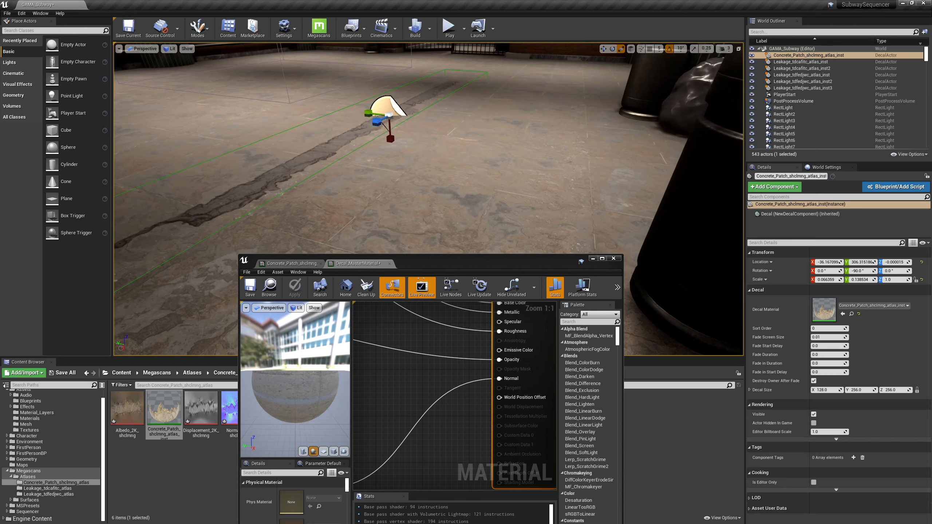
right_drag(428, 154, 584, 159)
key(w)
key(w)
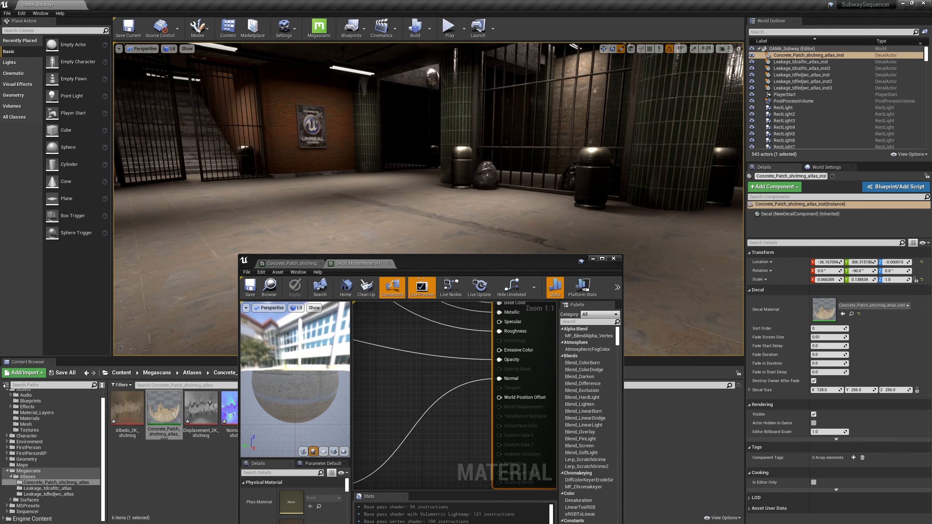
Step: Enable the Blend Mode and Shading Model overrides in the concrete patch instance, leaving Translucent and Default Lit, and close both material editors
drag(506, 266, 558, 243)
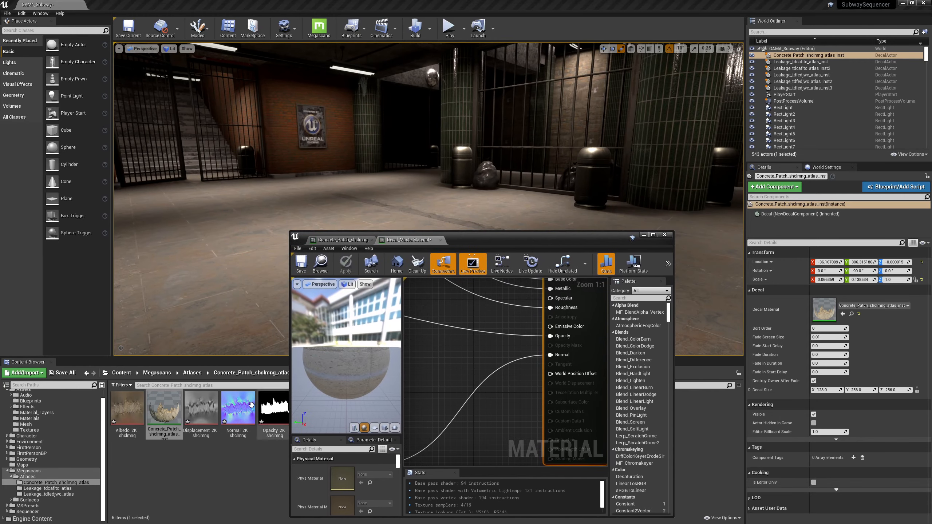
double_click(160, 410)
double_click(496, 240)
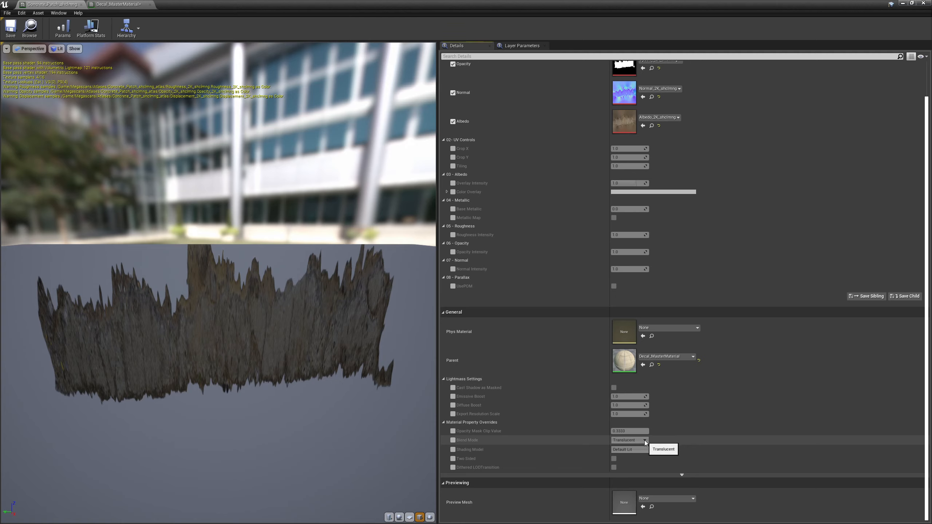
click(454, 441)
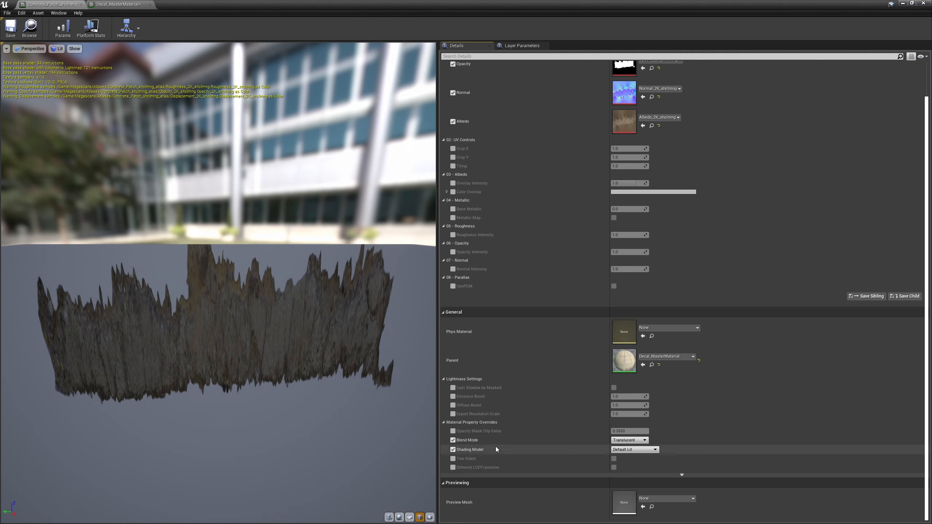
click(636, 441)
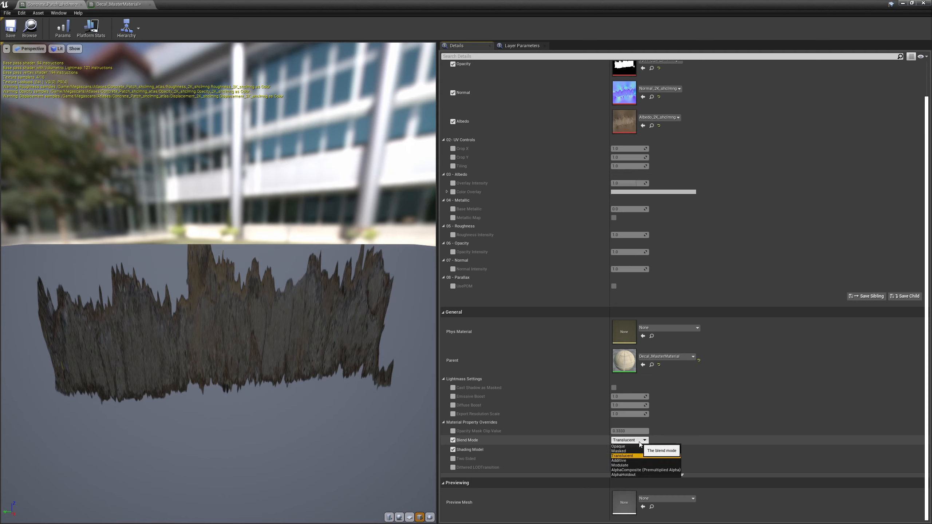
click(685, 432)
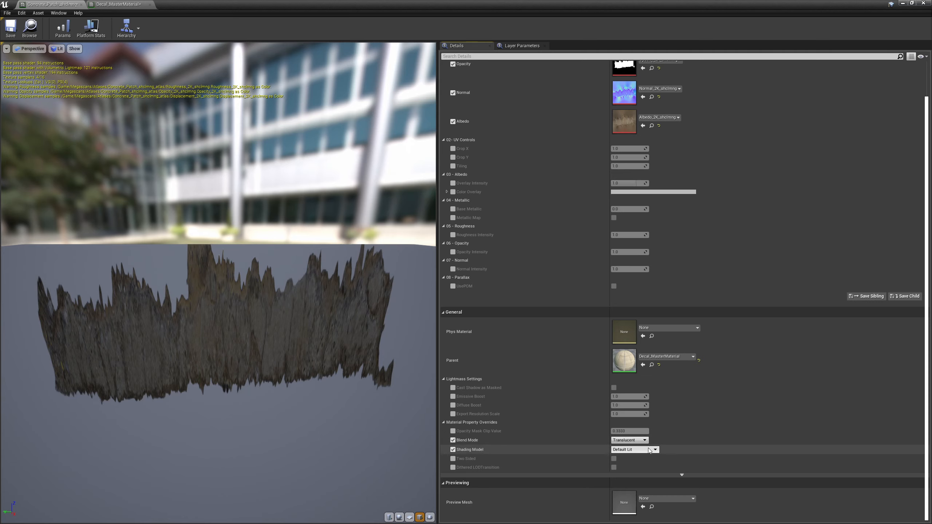
click(647, 450)
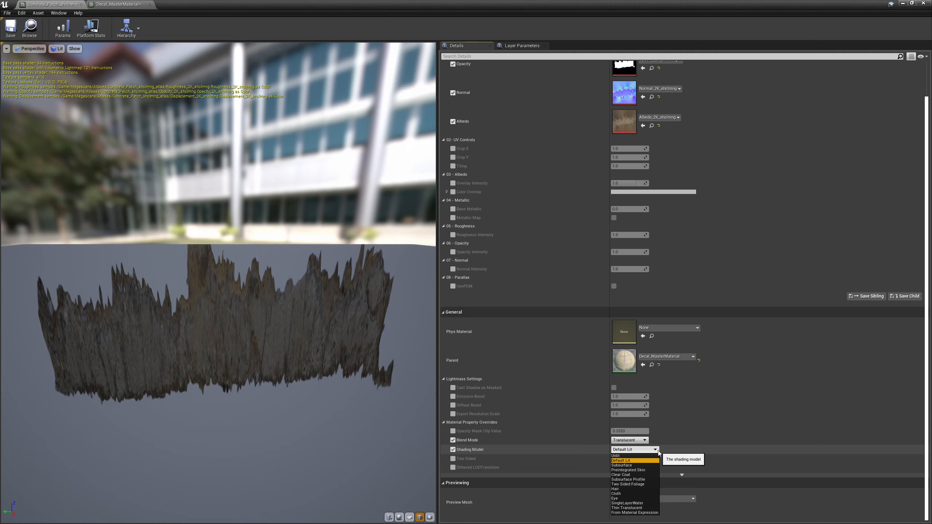
click(770, 422)
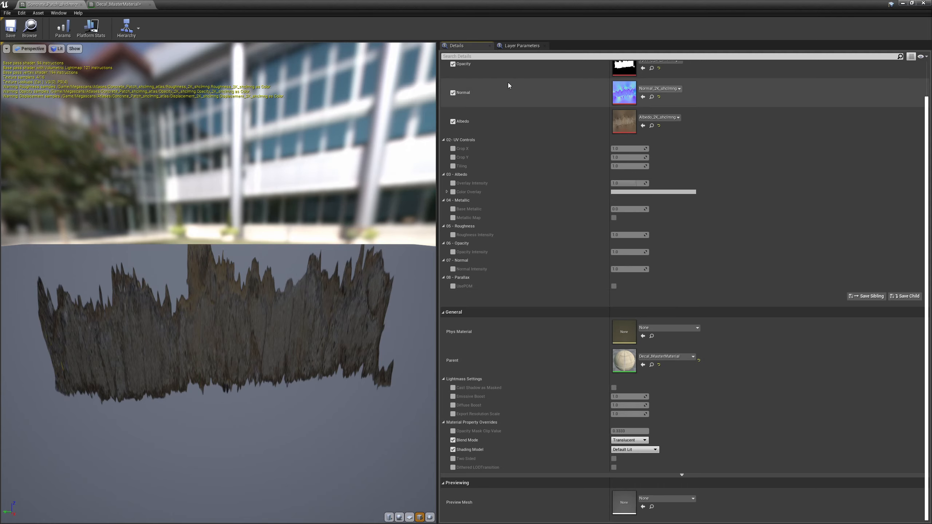
click(81, 5)
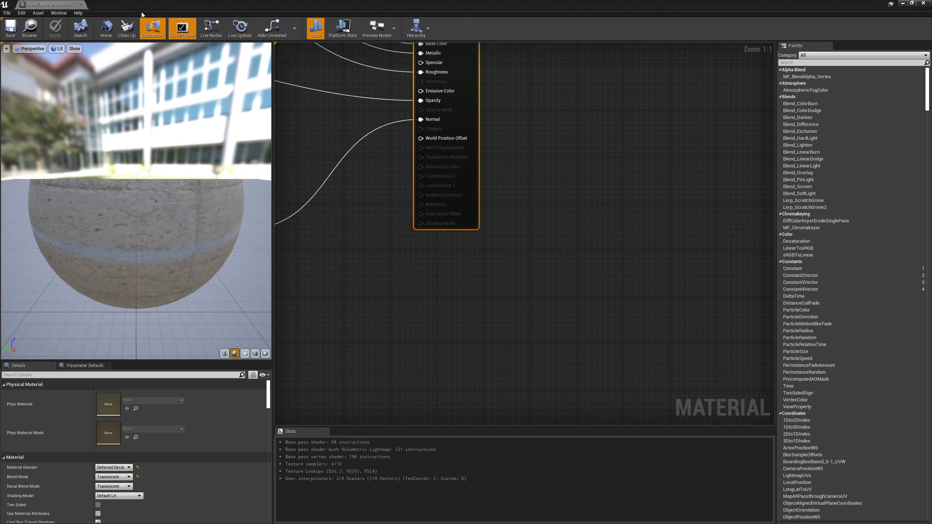
click(82, 4)
Step: Select the Leakage_tdfedjwc decal on the brick wall beside the tiled column and open its material instance
key(f)
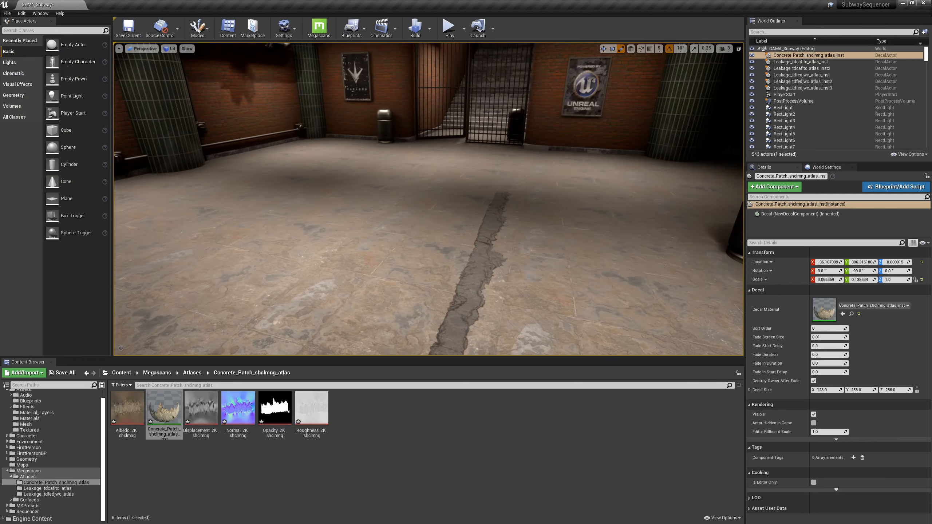
right_drag(560, 186, 488, 158)
key(w)
key(g)
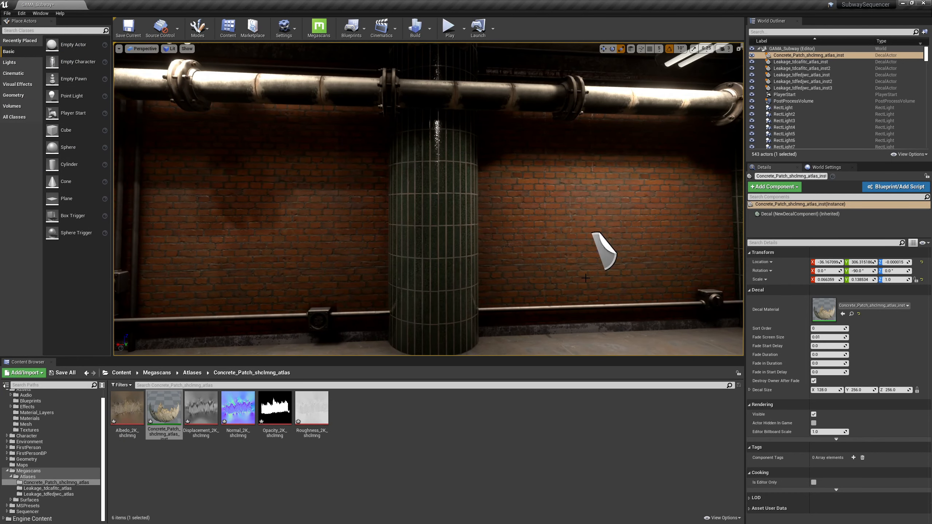
click(604, 254)
double_click(829, 308)
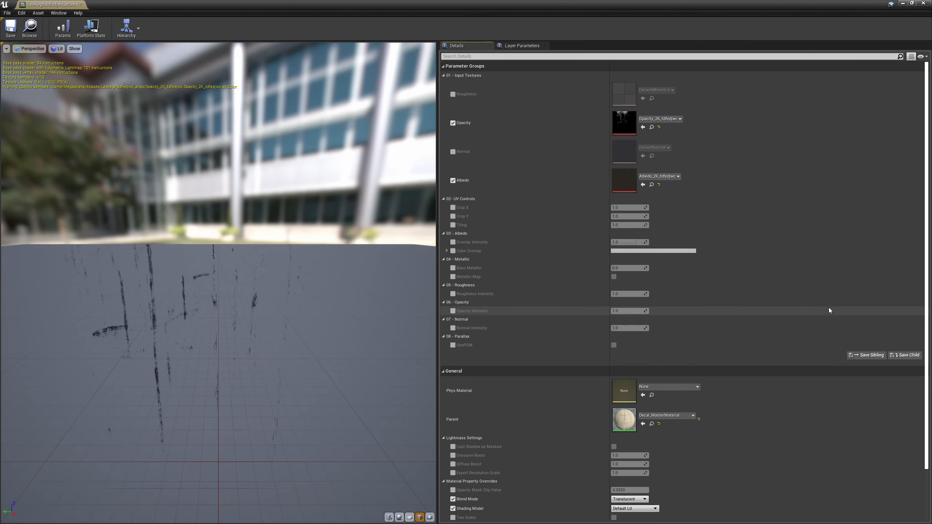
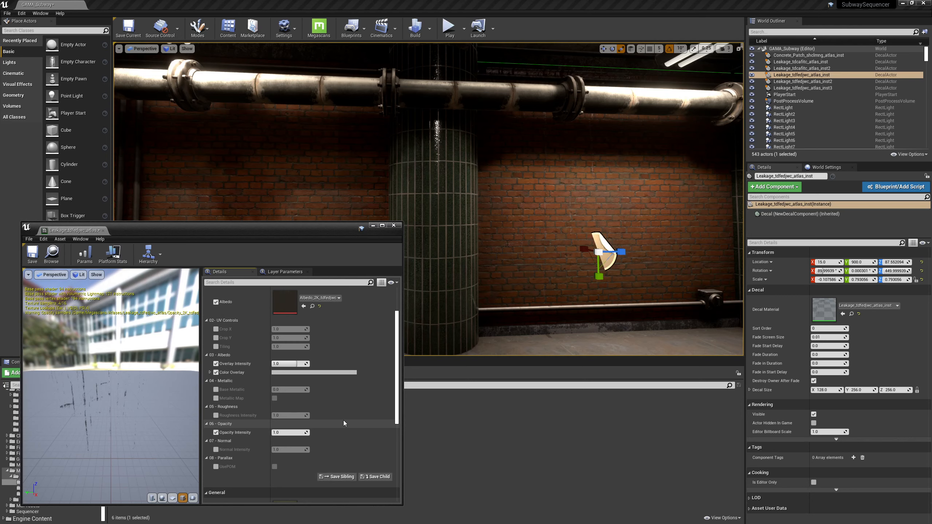
Step: Try overriding the Roughness and Normal textures of the leakage material instance, and disable both overrides again
scroll(343, 423, up, 4)
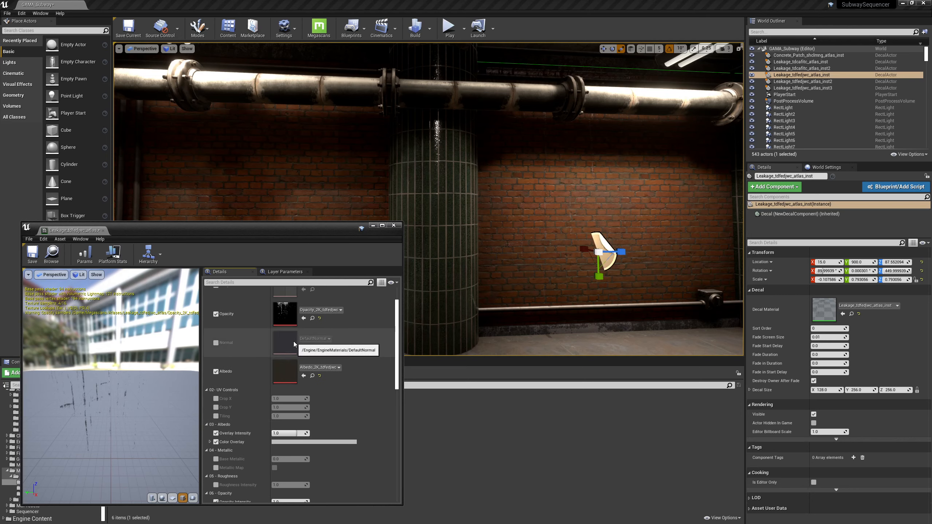
scroll(293, 341, up, 2)
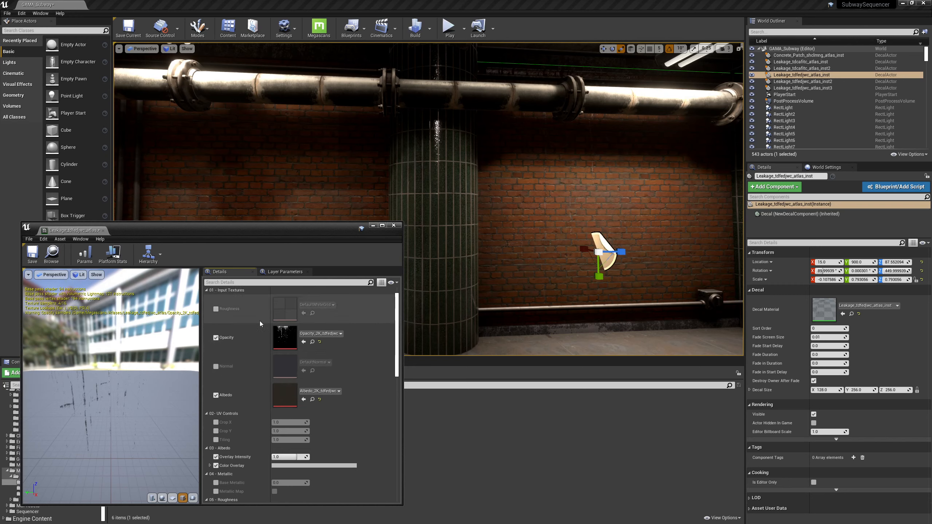
click(215, 309)
click(216, 366)
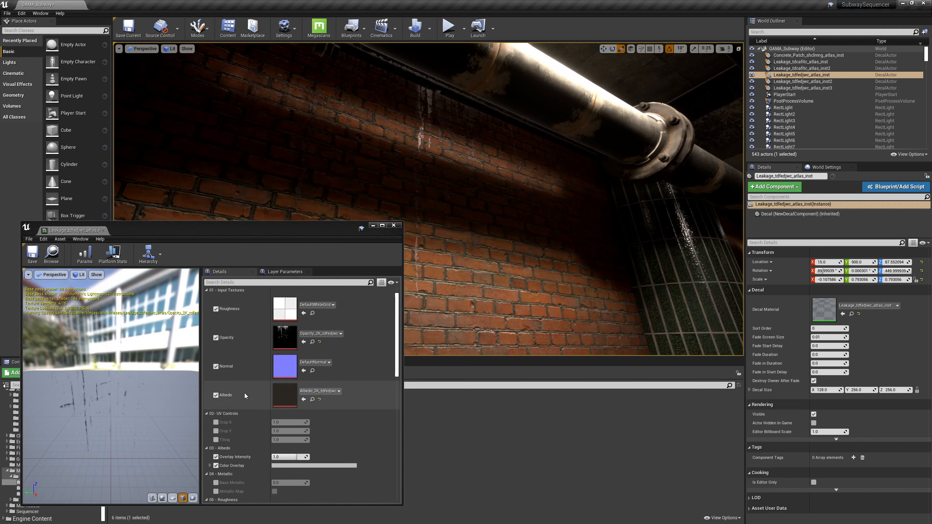
click(216, 366)
click(216, 309)
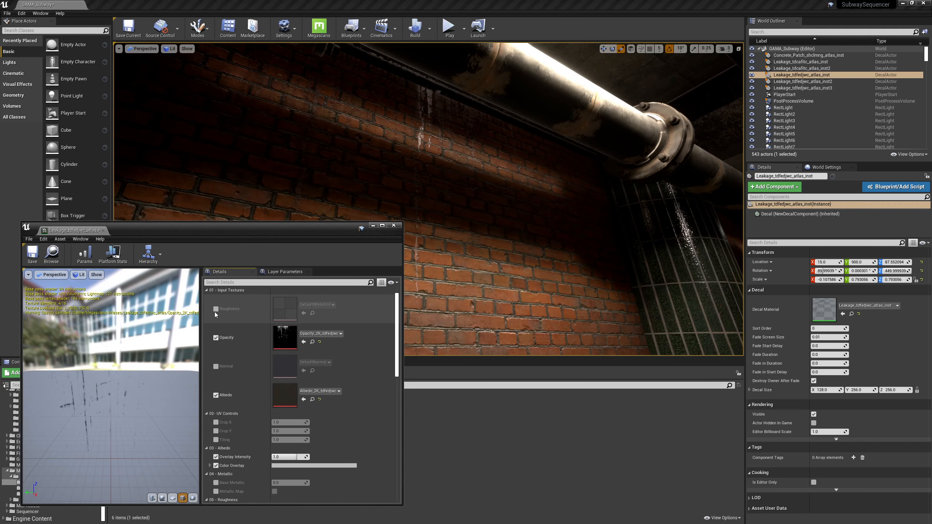
right_drag(494, 290, 493, 290)
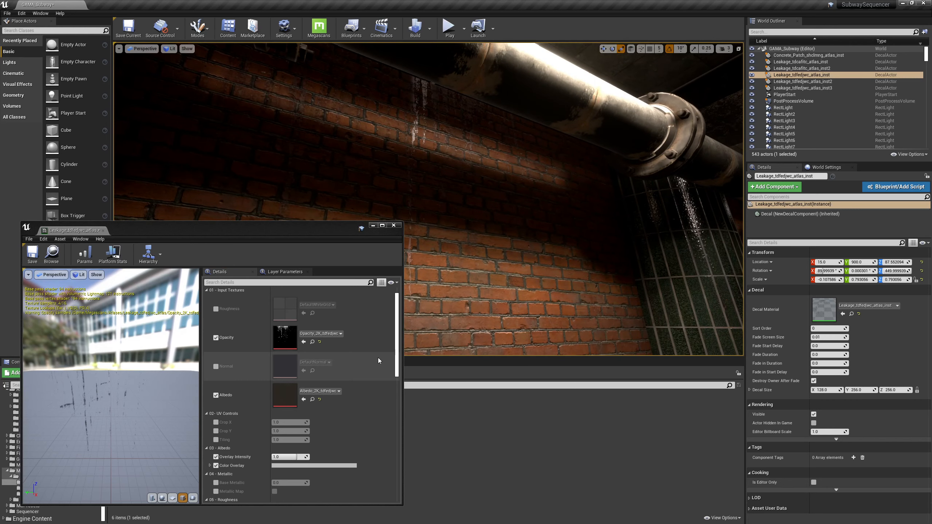
Step: Locate the leakage instance's parent Decal_MasterMaterial in the Content Browser and move the material editor clear of it
drag(146, 331, 158, 316)
drag(228, 230, 352, 146)
scroll(395, 335, down, 10)
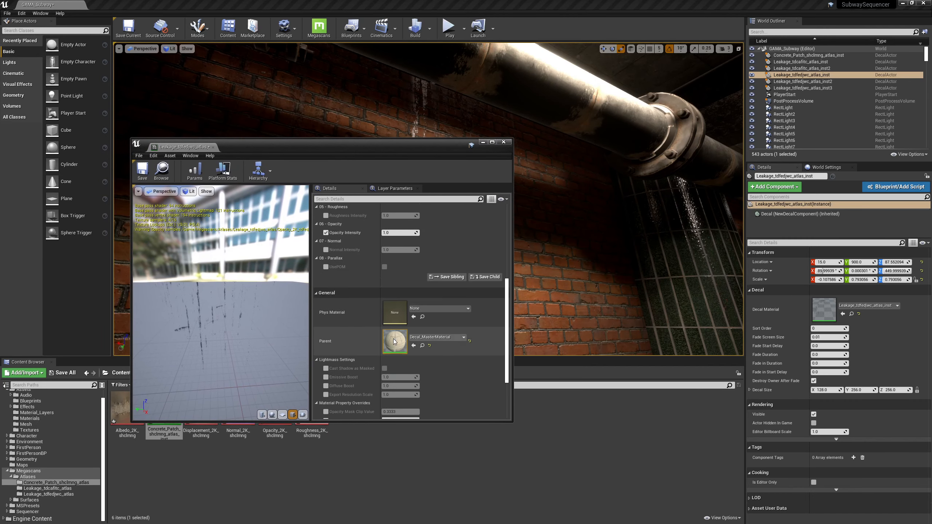
scroll(393, 339, down, 4)
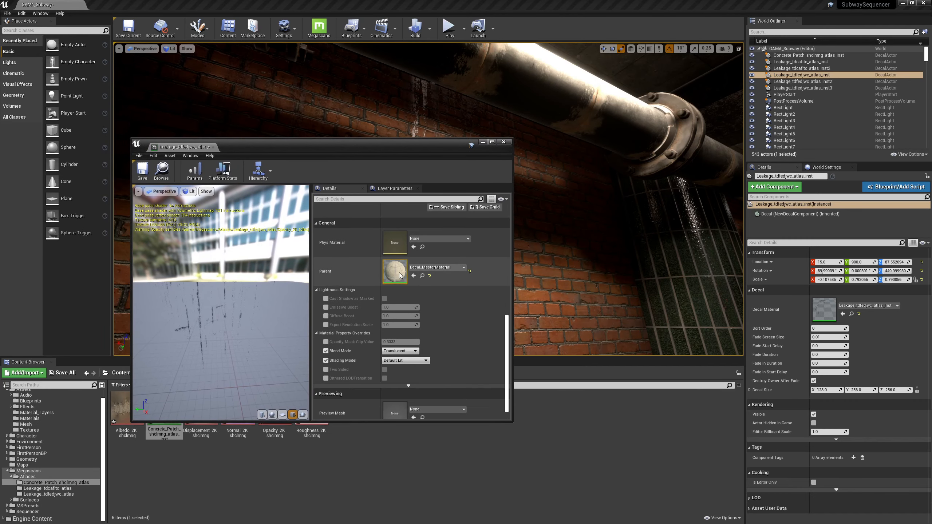
click(422, 278)
drag(293, 147, 326, 82)
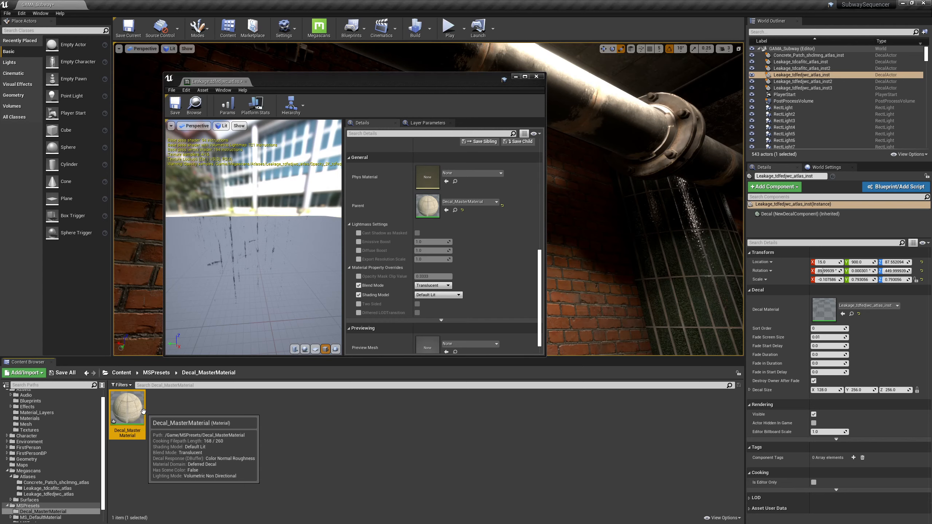
Step: Duplicate Decal_MasterMaterial in its folder and name the copy Decal_MasterMaterial_ColorRough
key(ctrl+w)
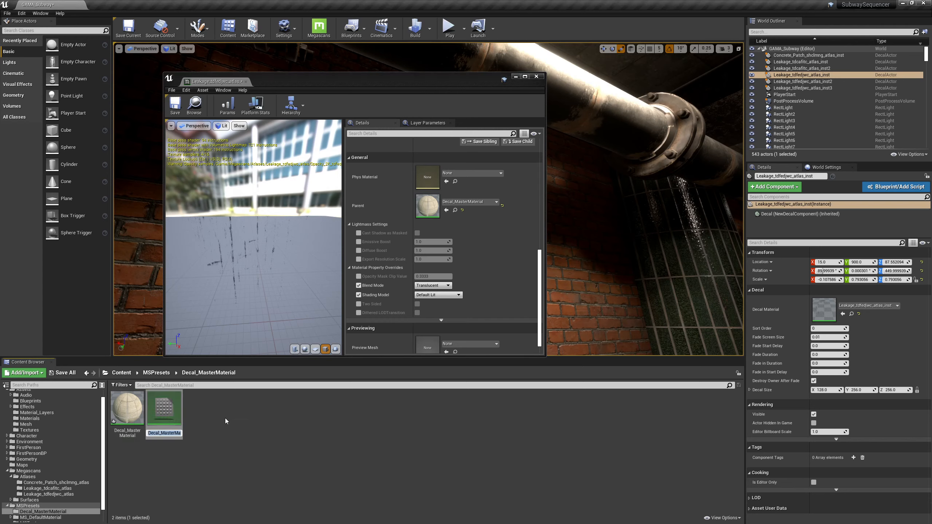
key(End)
key(BackSpace)
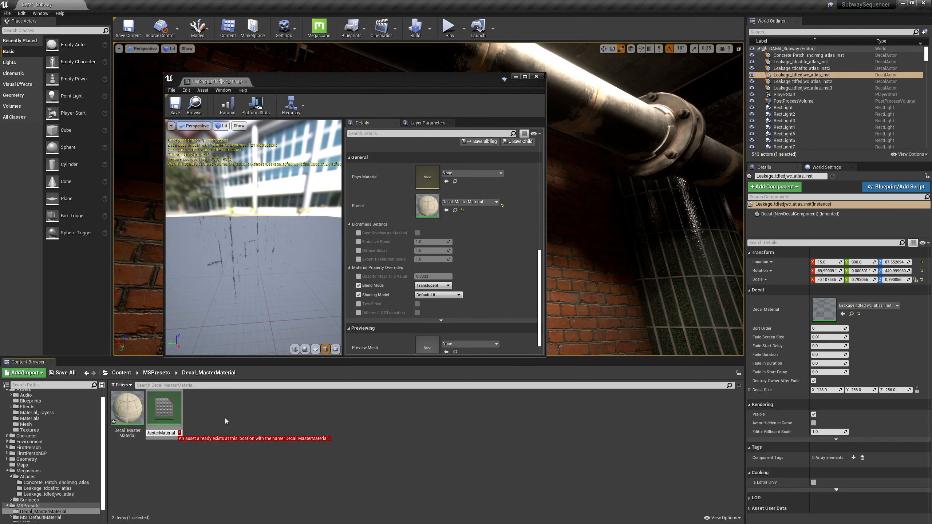
text(_)
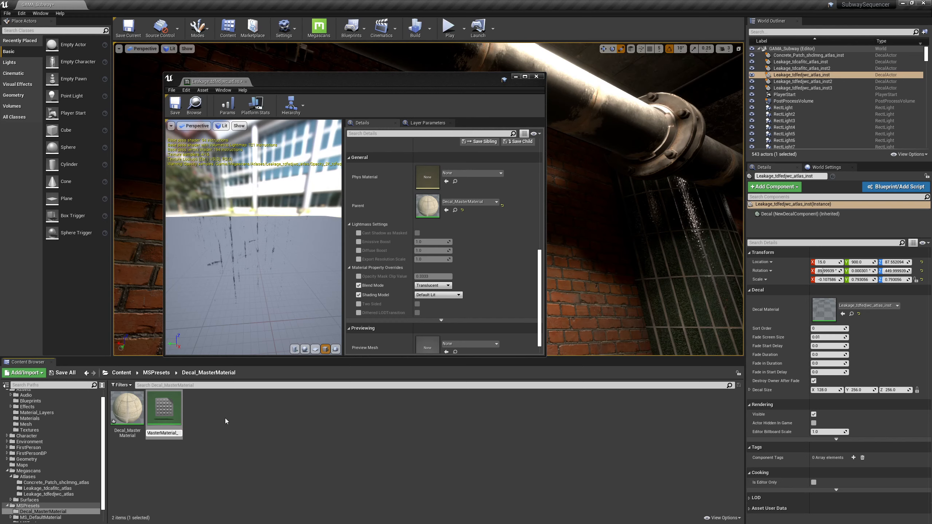
text(ColorRough)
key(Return)
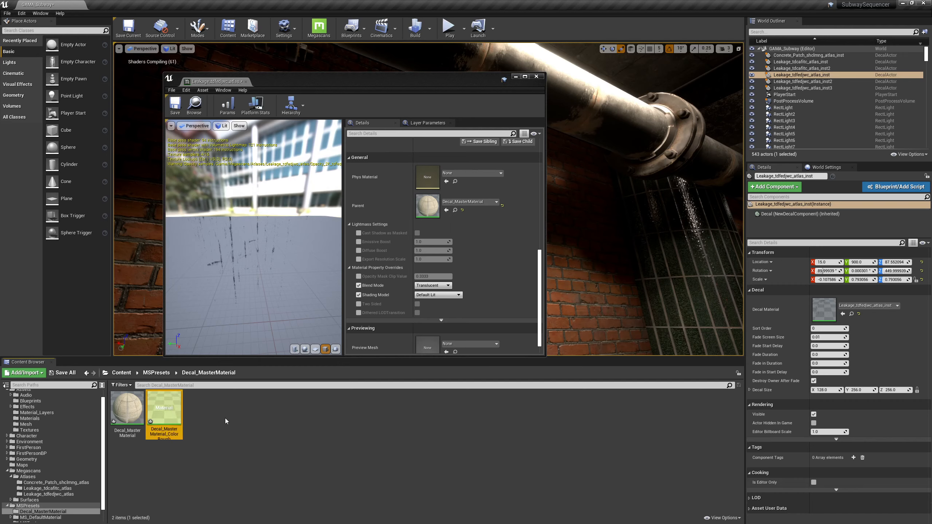
Step: Set the Decal Blend Mode of Decal_MasterMaterial_ColorRough to DBuffer Translucent Color,Roughness and close the material editor
double_click(167, 406)
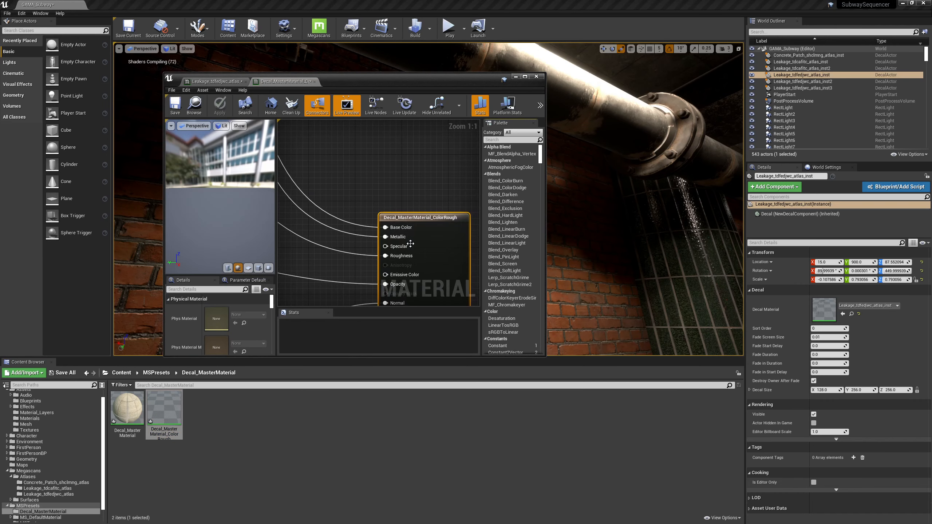
double_click(355, 78)
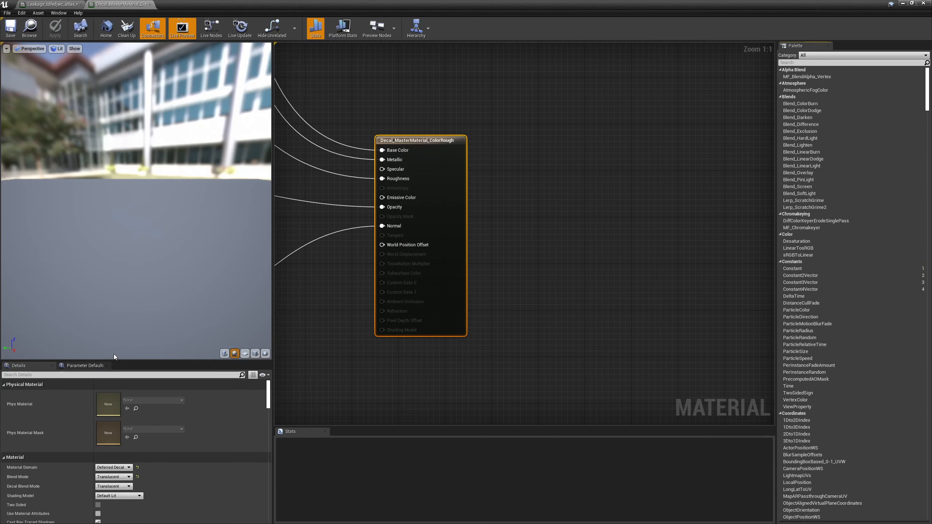
click(126, 488)
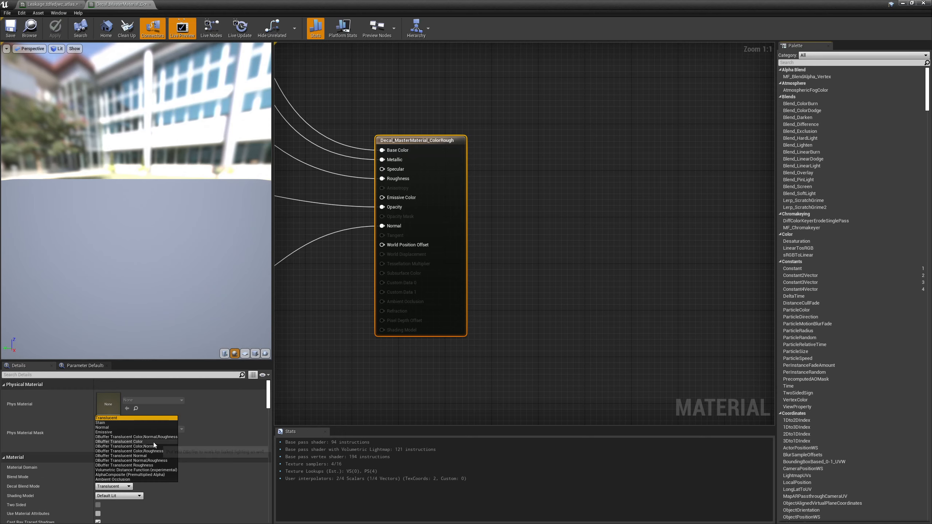
click(157, 449)
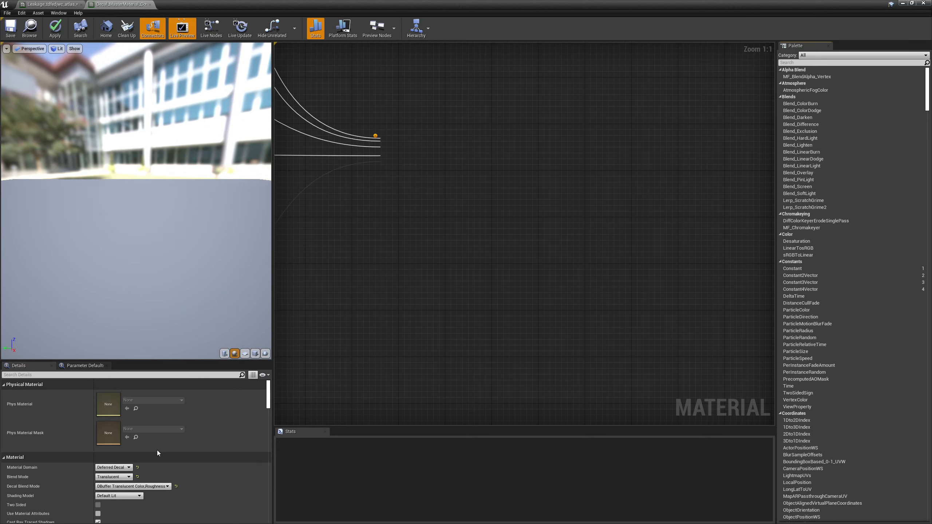
double_click(176, 6)
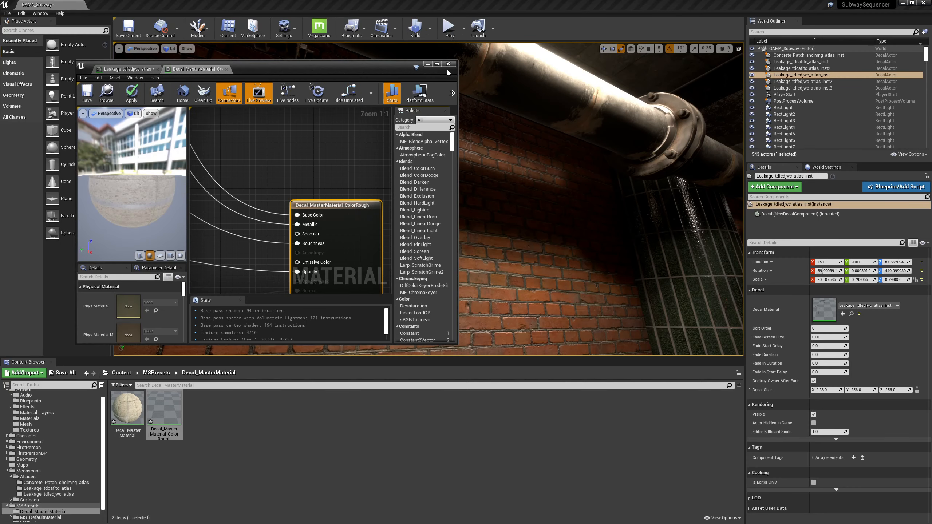
click(448, 65)
click(483, 296)
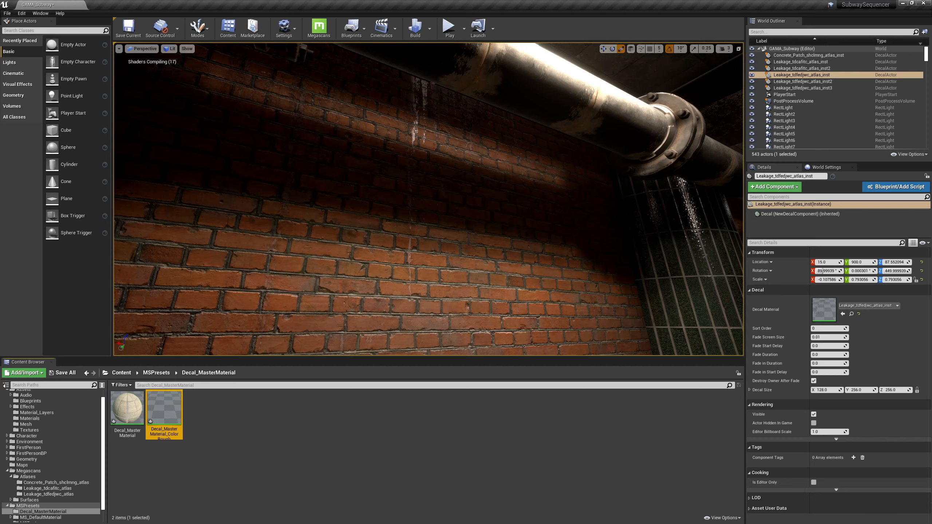
Step: Change the parent of the Leakage_tdfedjwc material instance to Decal_MasterMaterial_ColorRough and move its editor clear of the decals in the level
key(f)
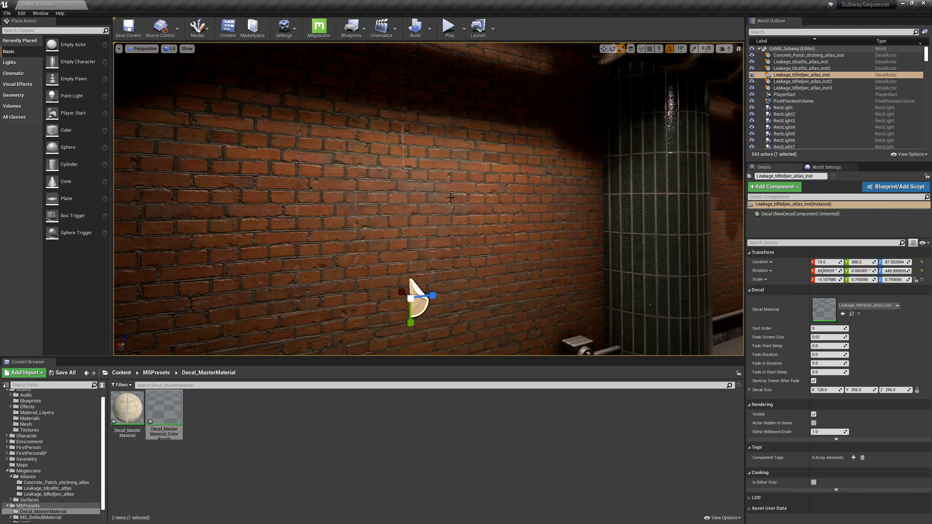
double_click(824, 309)
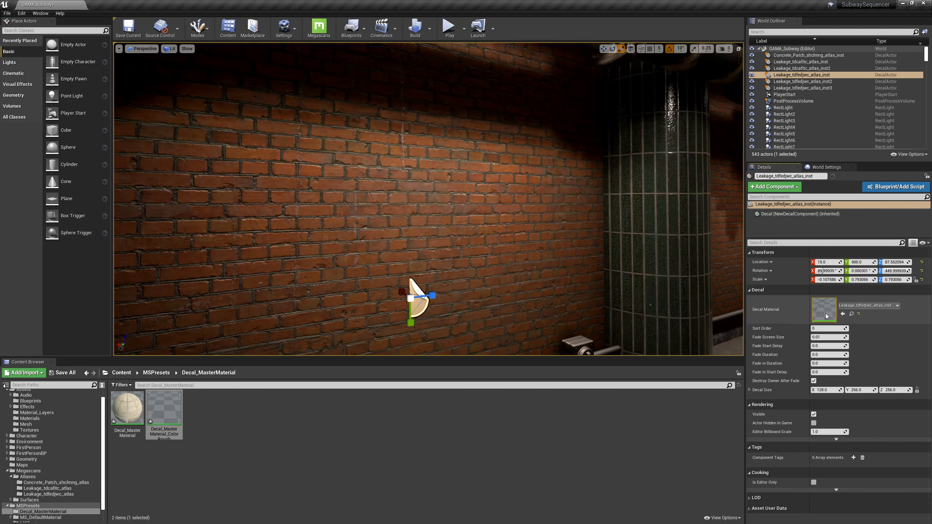
scroll(349, 280, down, 3)
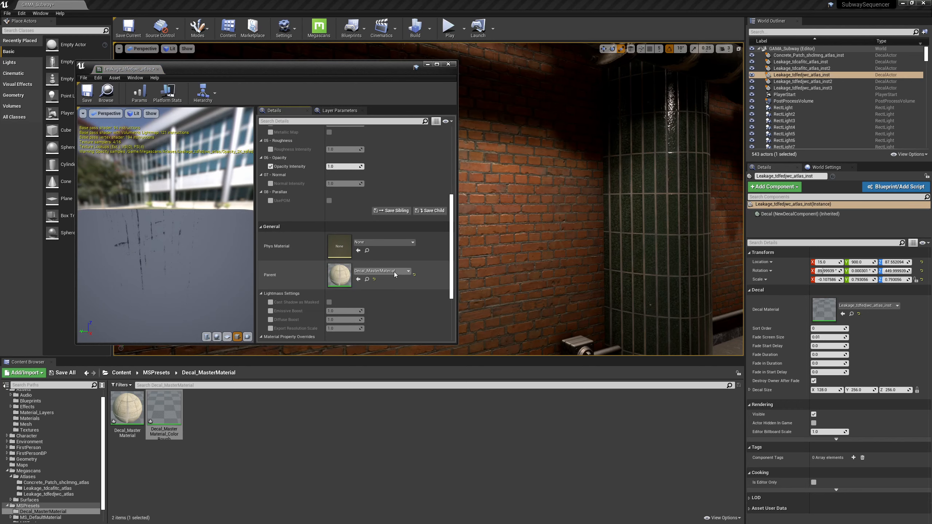
click(390, 270)
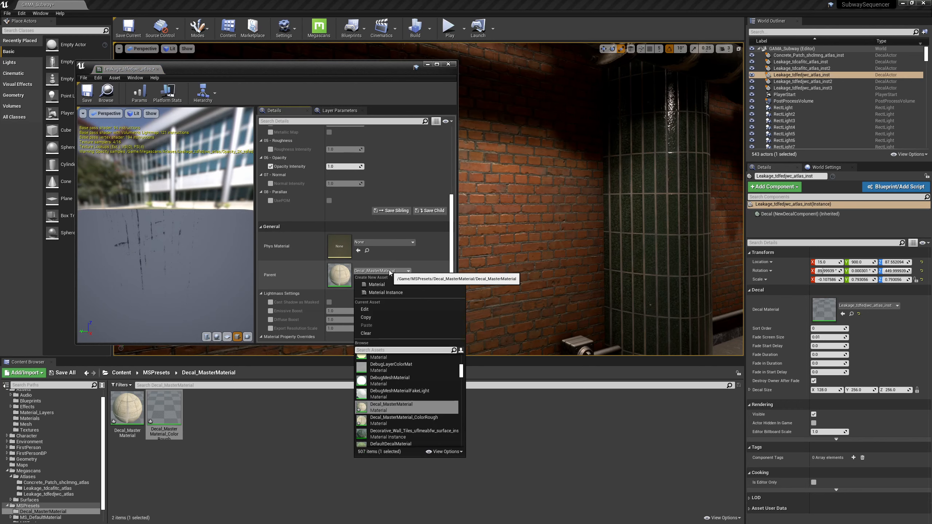
click(426, 420)
drag(313, 71, 429, 249)
right_drag(422, 176, 421, 139)
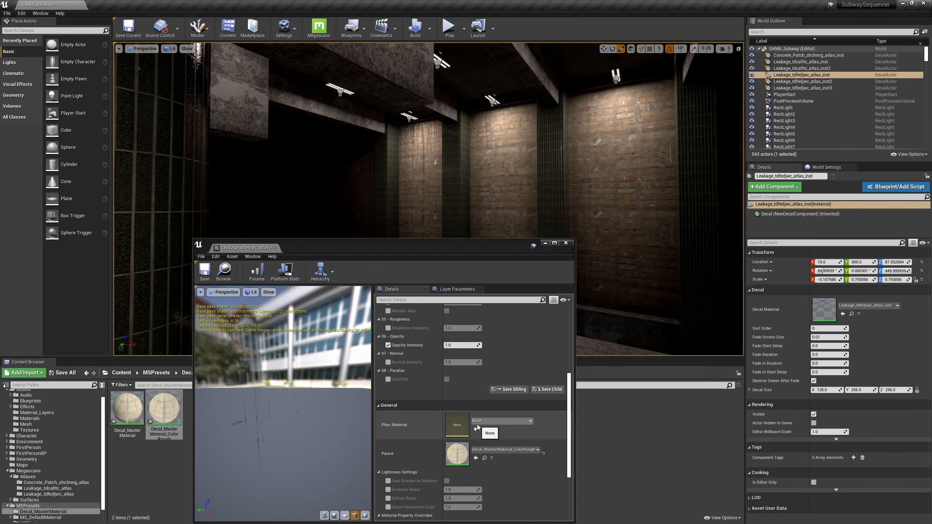
Step: Switch the leakage instance's parent to Decal_MasterMaterial and back to Decal_MasterMaterial_ColorRough to compare the two
click(507, 449)
click(507, 383)
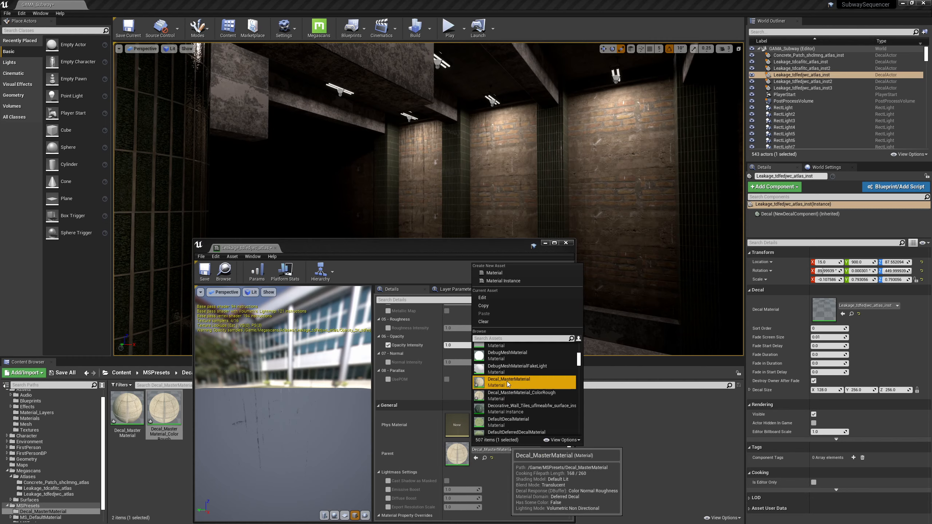
click(501, 450)
click(511, 405)
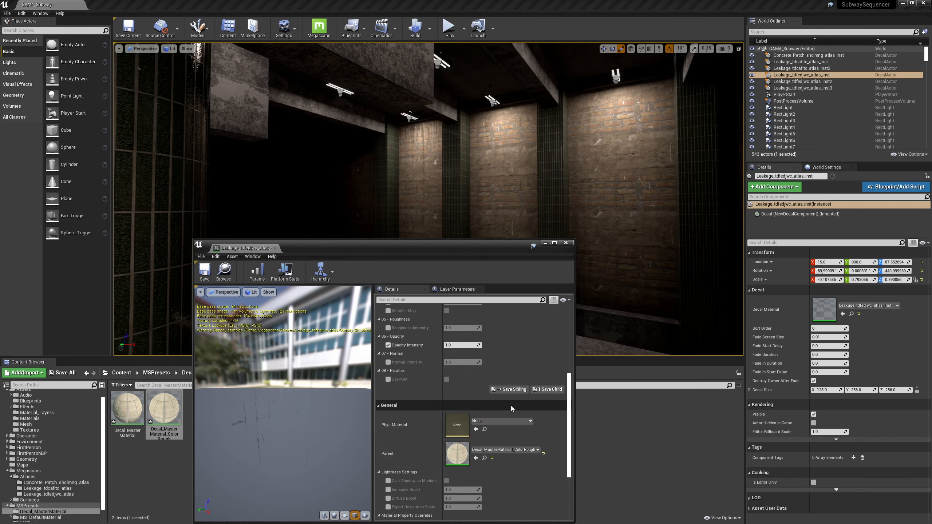
Step: Try moving the Leakage_tdcafitc_atlas_inst2 and Leakage_tdfedjwc_atlas_inst3 decals together, and undo the move
right_drag(558, 200, 584, 178)
right_drag(543, 151, 373, 173)
click(351, 137)
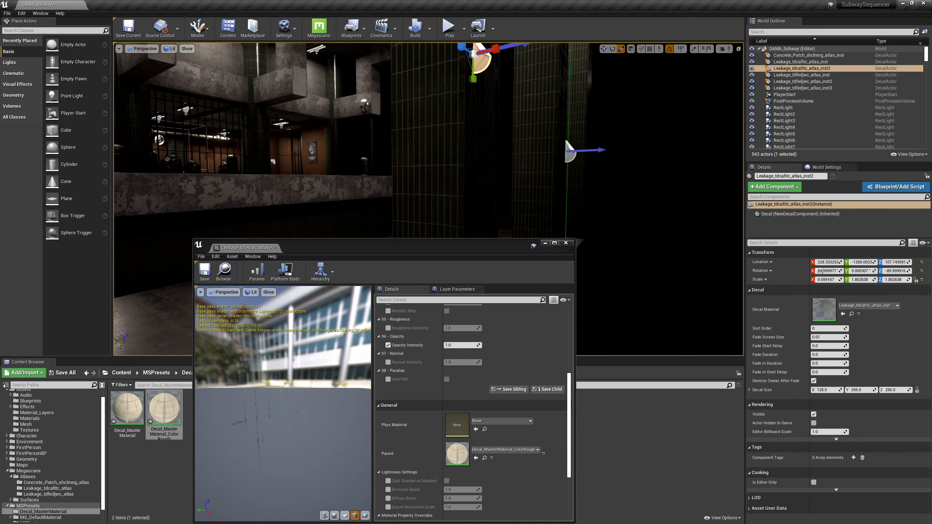
ctrl+click(571, 157)
right_drag(570, 157, 427, 153)
key(w)
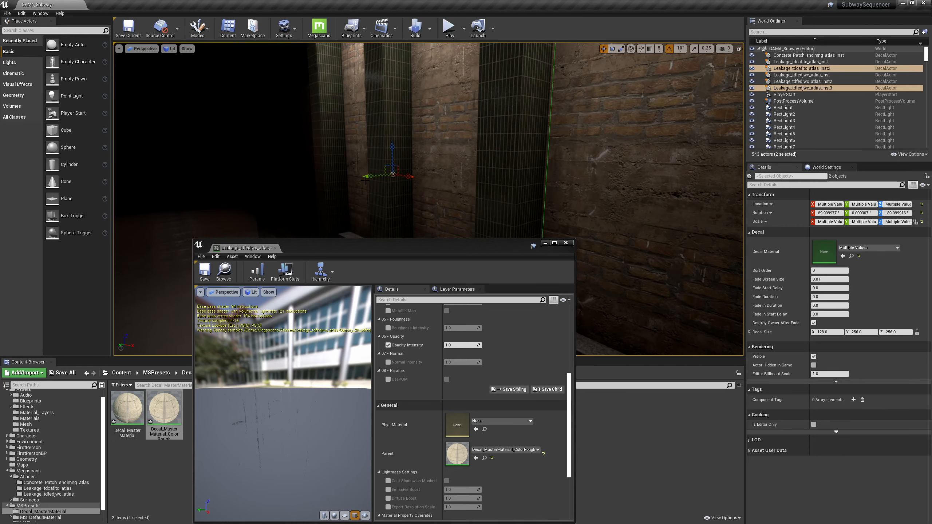
right_drag(364, 177, 441, 202)
right_drag(518, 178, 639, 96)
key(ctrl+z)
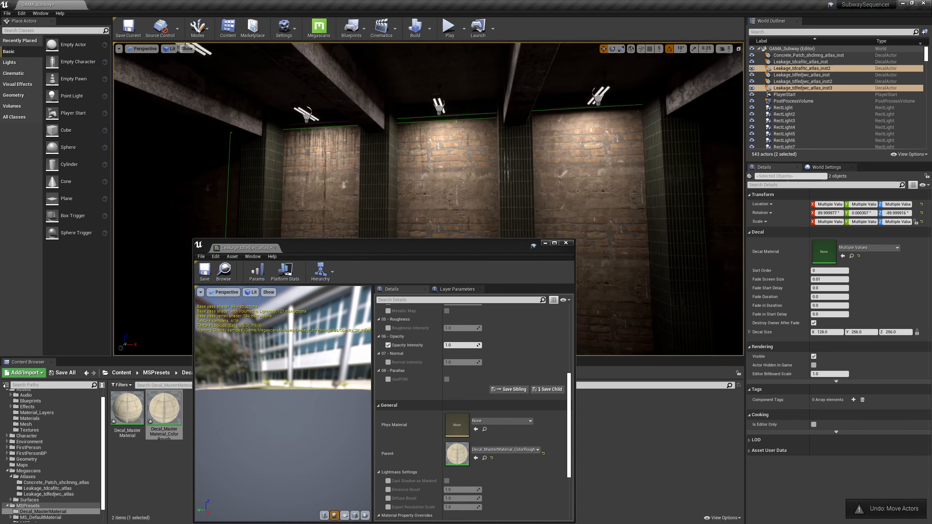
Step: Change the parent of the Leakage_tdcafitc_atlas_inst2 decal's material instance to Decal_MasterMaterial_ColorRough and close the instance editor
right_drag(514, 220, 330, 213)
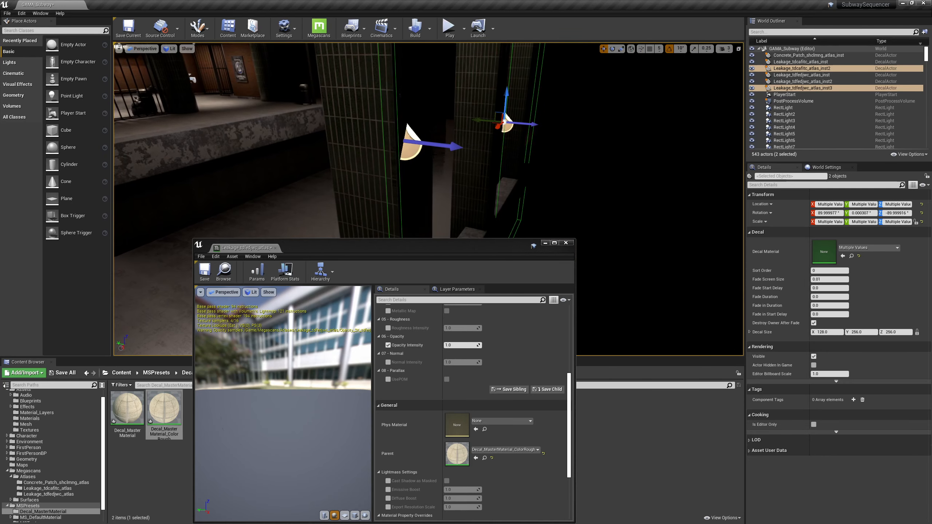
click(412, 147)
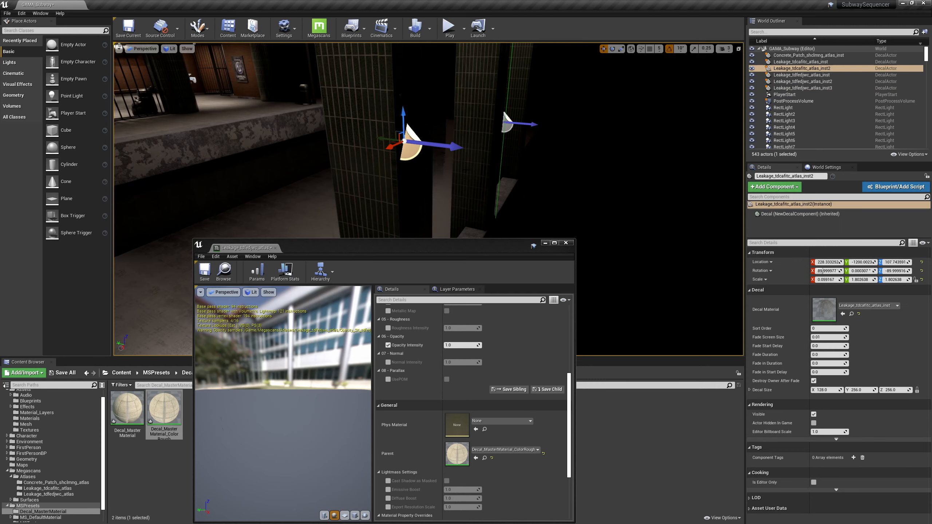
double_click(825, 310)
scroll(455, 431, down, 5)
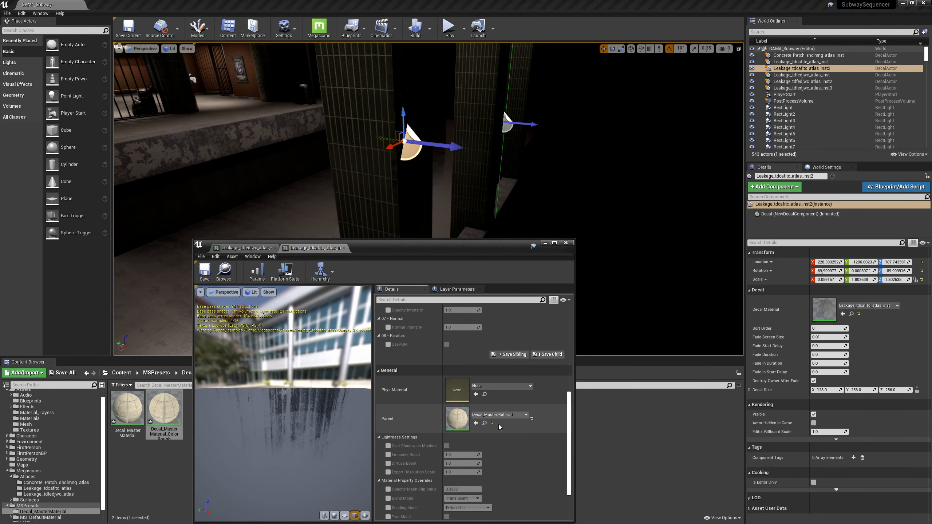
click(499, 415)
click(525, 372)
right_drag(466, 231, 587, 183)
click(566, 243)
Step: Open the floor concrete patch decal's material instance to check its input textures, and close it again
right_drag(455, 188, 491, 187)
click(490, 176)
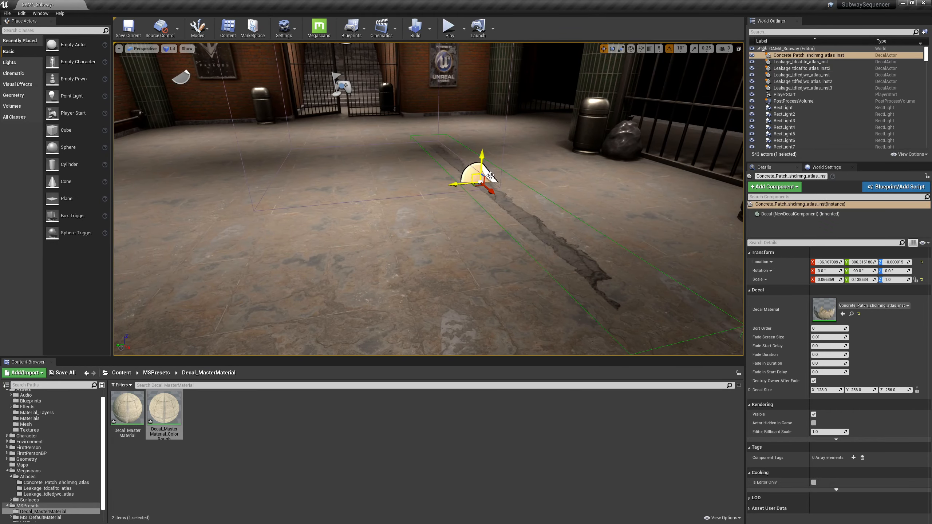
double_click(823, 309)
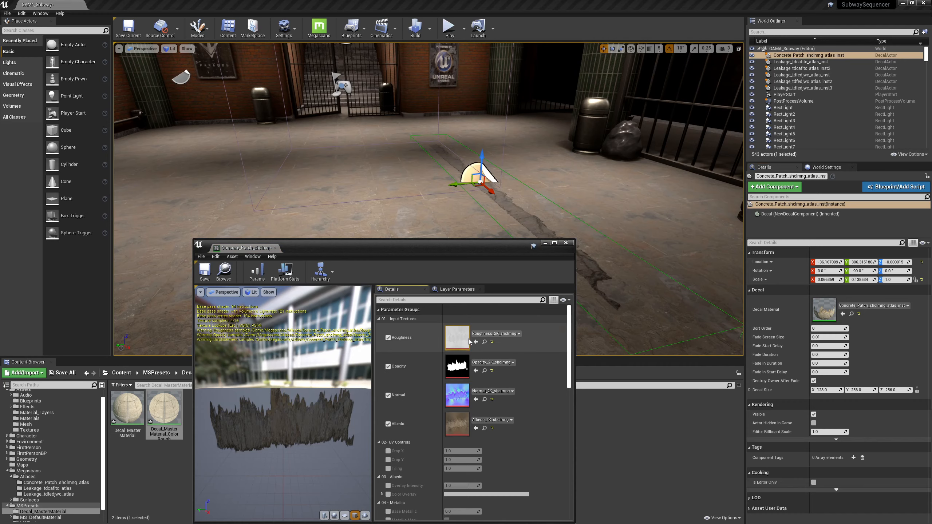
drag(440, 246, 399, 55)
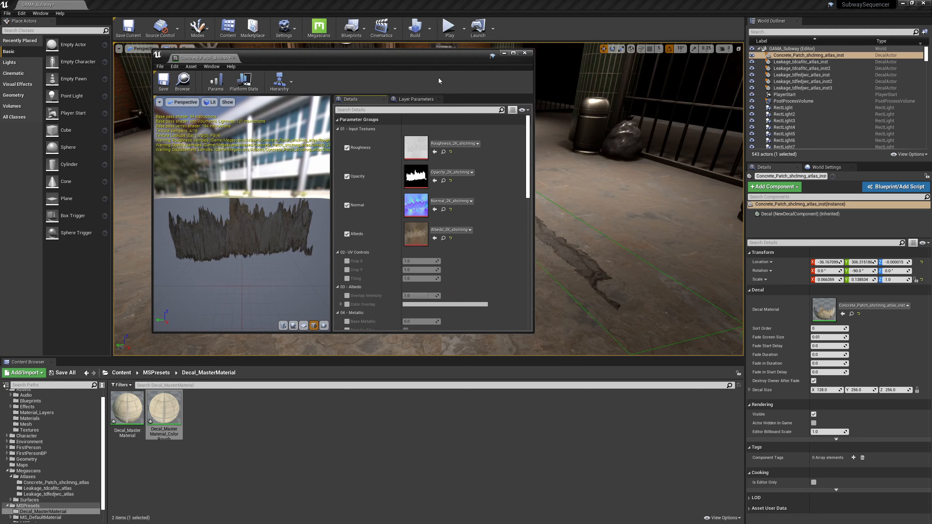
click(524, 53)
Step: Shrink the floor's concrete patch decal slightly on all axes and shift it along Y to about 309
right_drag(620, 231, 551, 239)
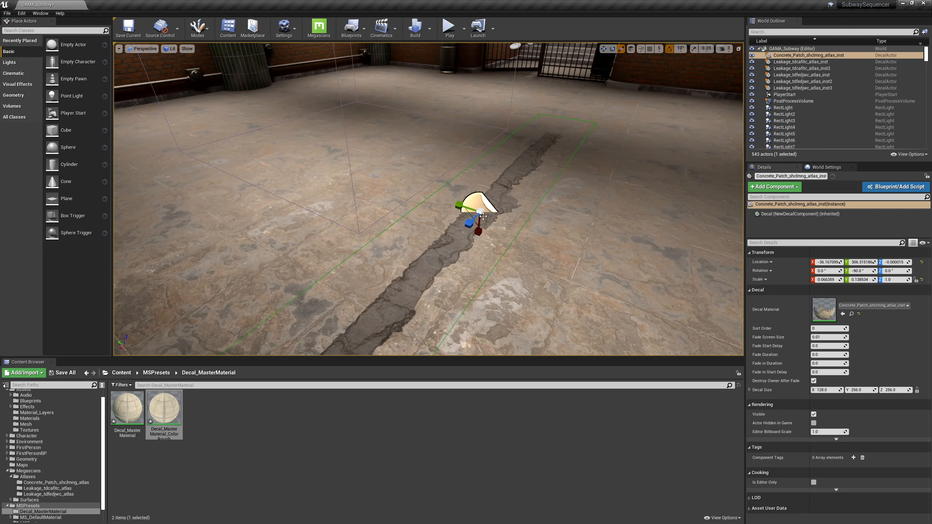
mouse_move(483, 216)
mouse_down()
mouse_move(494, 210)
mouse_move(473, 220)
mouse_up()
right_drag(477, 220, 451, 303)
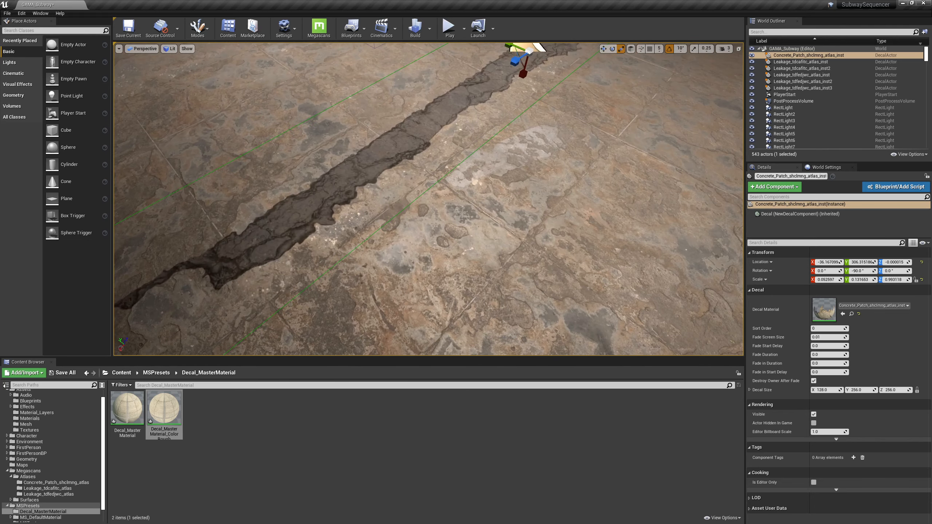
right_drag(509, 220, 562, 180)
key(w)
mouse_move(447, 147)
mouse_down()
mouse_move(429, 135)
mouse_move(447, 141)
mouse_up()
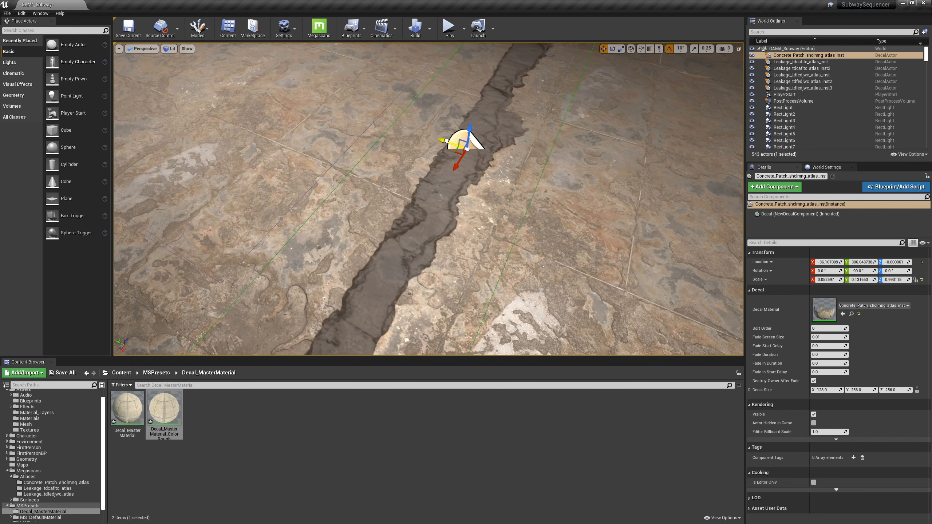
right_drag(442, 149, 765, 176)
right_drag(556, 191, 534, 190)
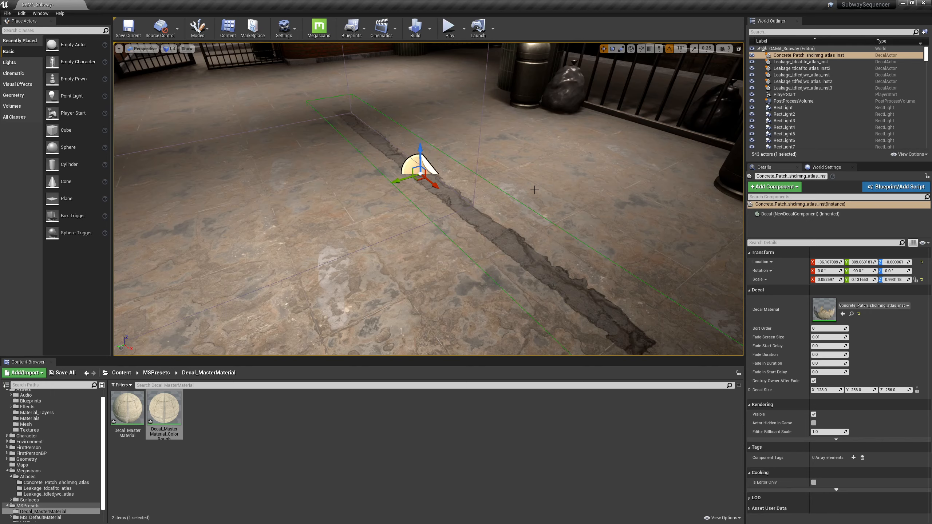
Step: Locate the concrete patch material instance in the Content Browser and delete the concrete patch decal from the floor
click(851, 314)
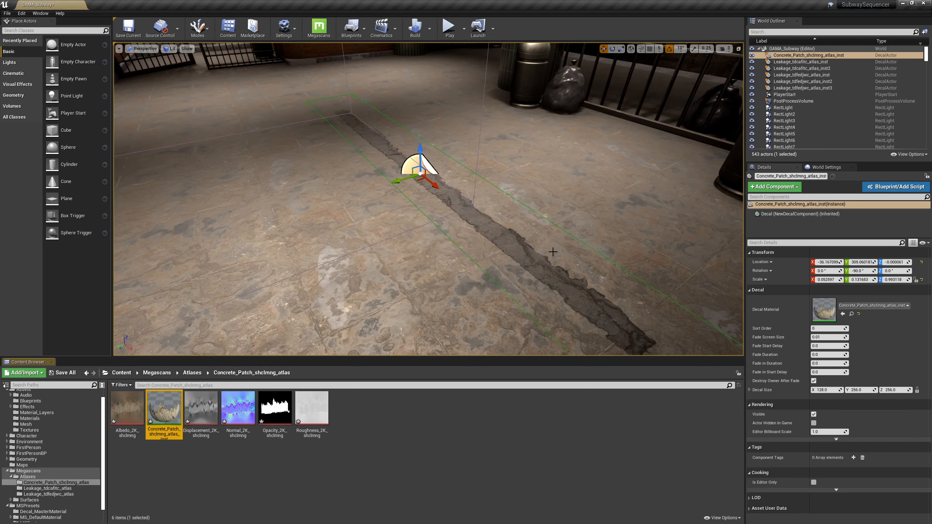
right_drag(553, 254, 173, 193)
key(Delete)
Step: Place the concrete patch decal on the brick wall beside the poster, with Y scale about 0.17 and X rotation about 260°
drag(171, 413, 477, 229)
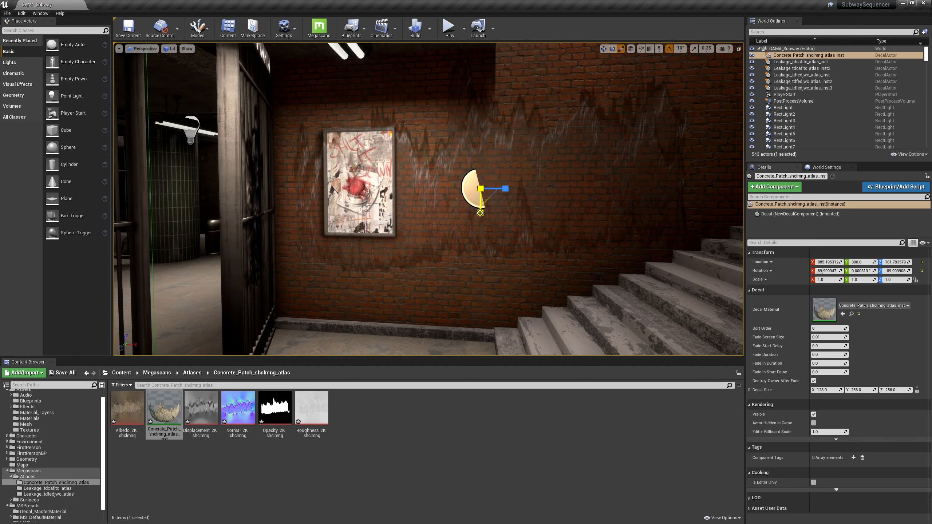
drag(480, 213, 429, 225)
right_drag(476, 227, 606, 200)
key(Escape)
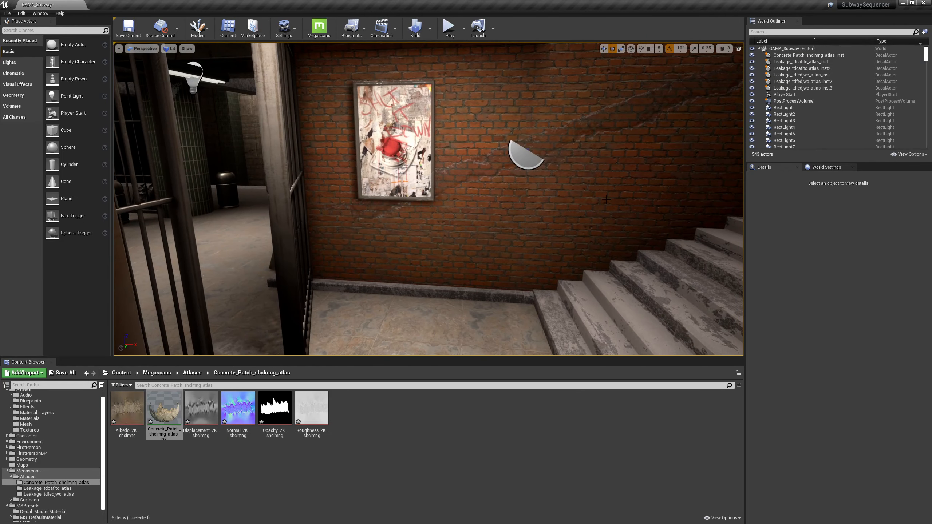
click(526, 159)
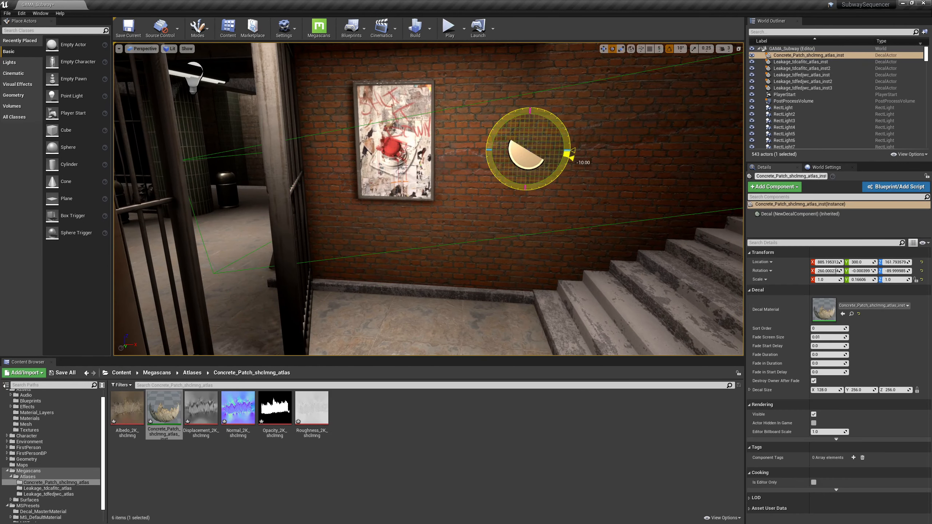
key(Escape)
Step: Delete the concrete patch decal from the brick wall above the stairs
right_drag(607, 181, 642, 141)
right_drag(615, 219, 582, 229)
click(496, 145)
key(Delete)
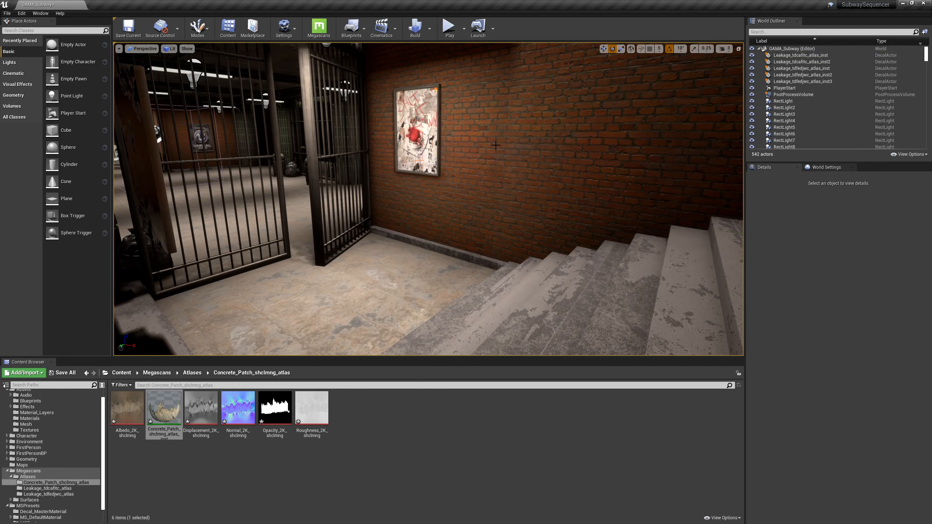
double_click(164, 407)
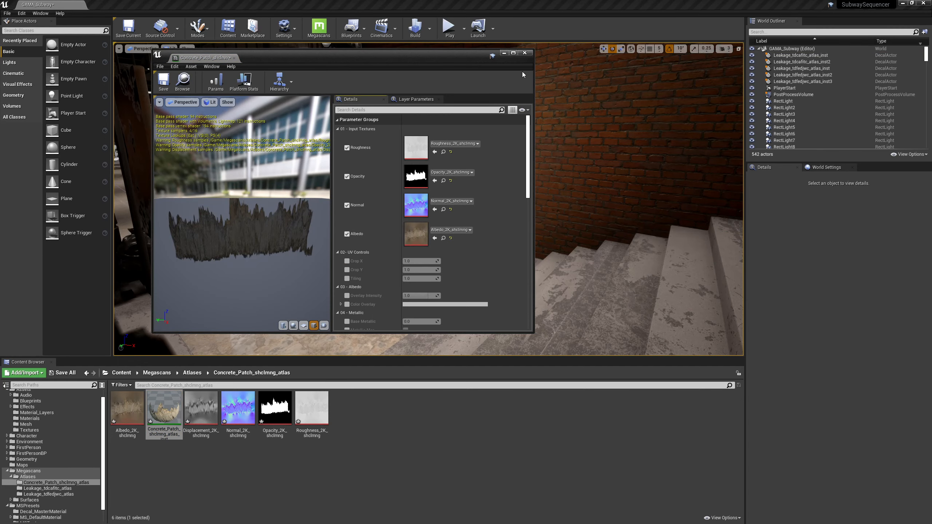
click(524, 52)
right_drag(477, 183, 377, 189)
right_drag(595, 188, 594, 210)
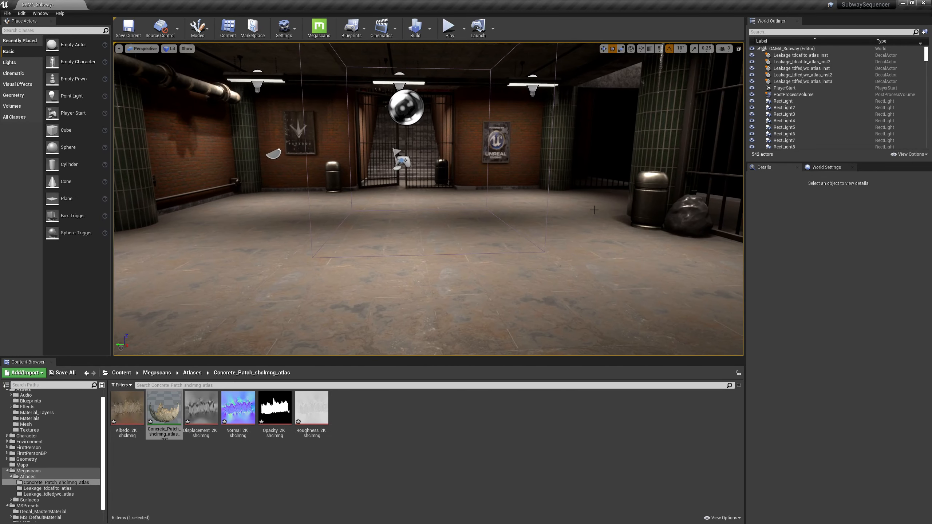
Step: Switch to Quixel Bridge, export the Square Rusty Drain decal to Unreal Engine and return to the Unreal Editor
key(alt+Tab)
scroll(436, 483, down, 2)
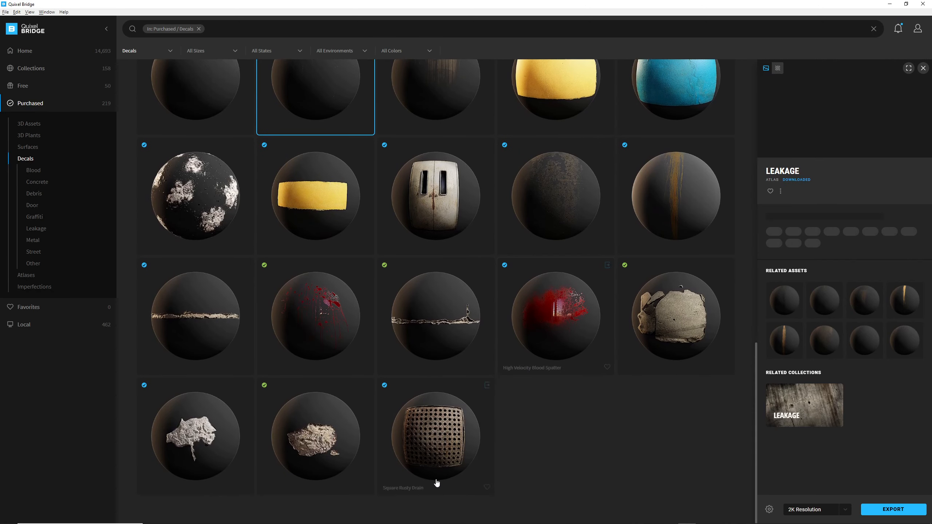
click(486, 386)
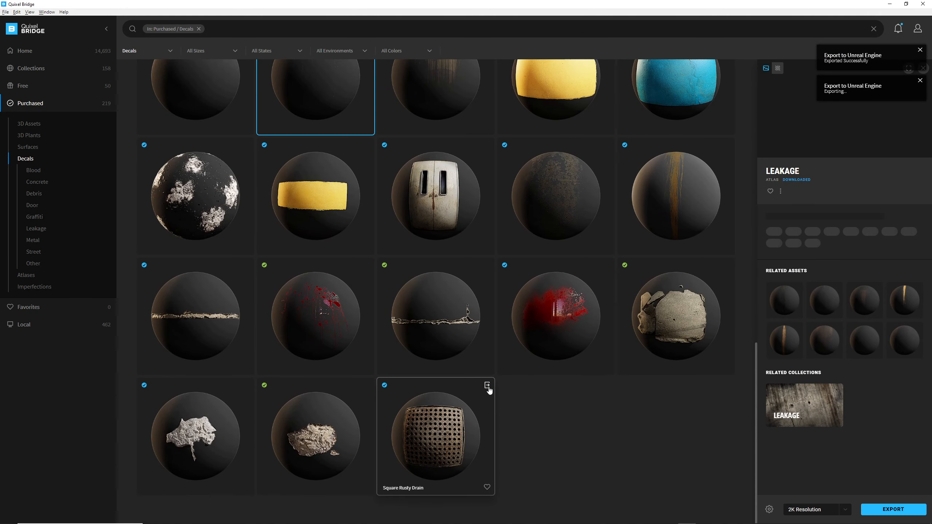
key(alt+Tab)
Step: Place the Square_rusty_drain material instance as a decal on the open floor in front of the gated stairs
right_drag(574, 254, 553, 280)
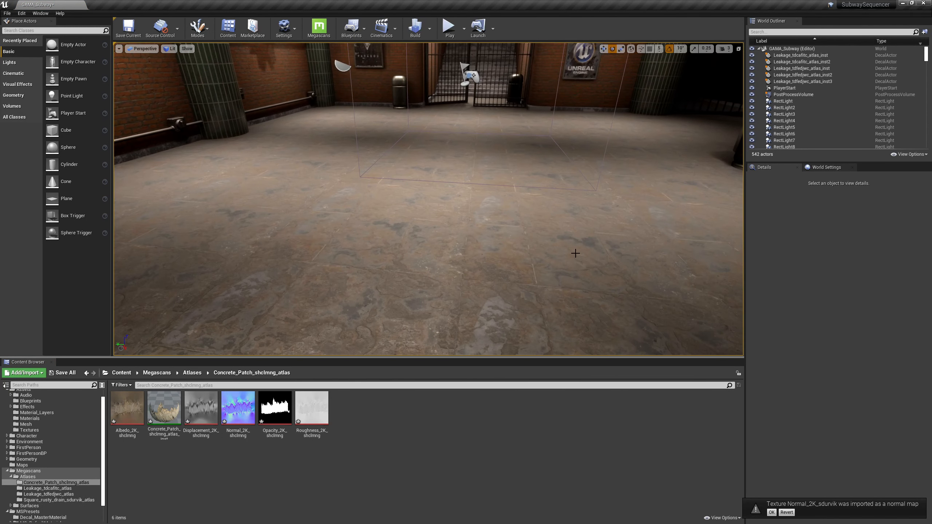
click(62, 500)
drag(328, 425, 437, 243)
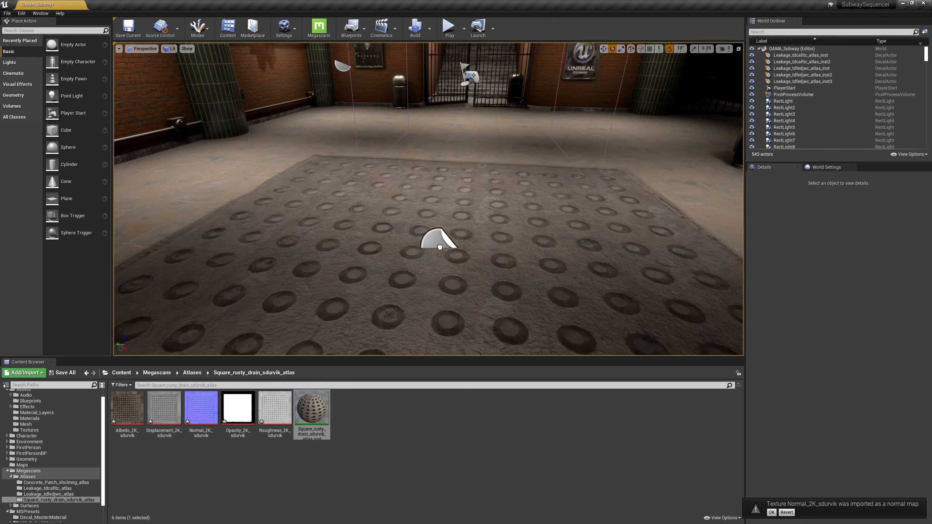
key(f)
mouse_move(437, 244)
right_down()
mouse_move(437, 273)
mouse_move(436, 257)
right_up()
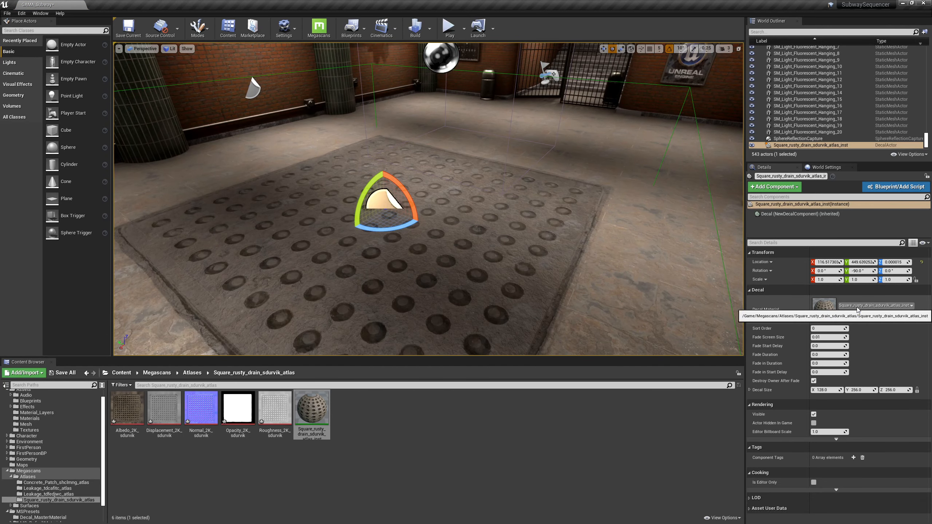
Step: In the drain decal's material instance, override the opacity intensity, try about 1.37 and reset it to default
double_click(825, 309)
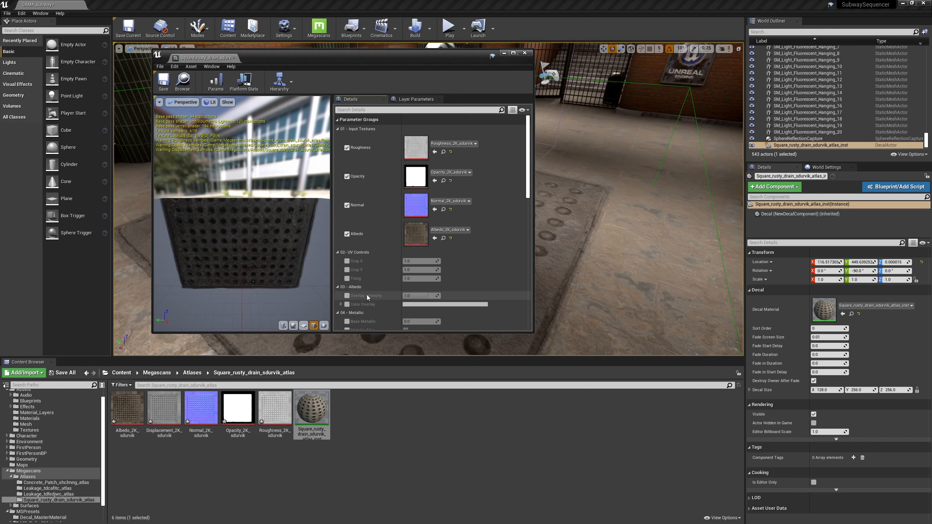
scroll(362, 298, down, 3)
click(347, 306)
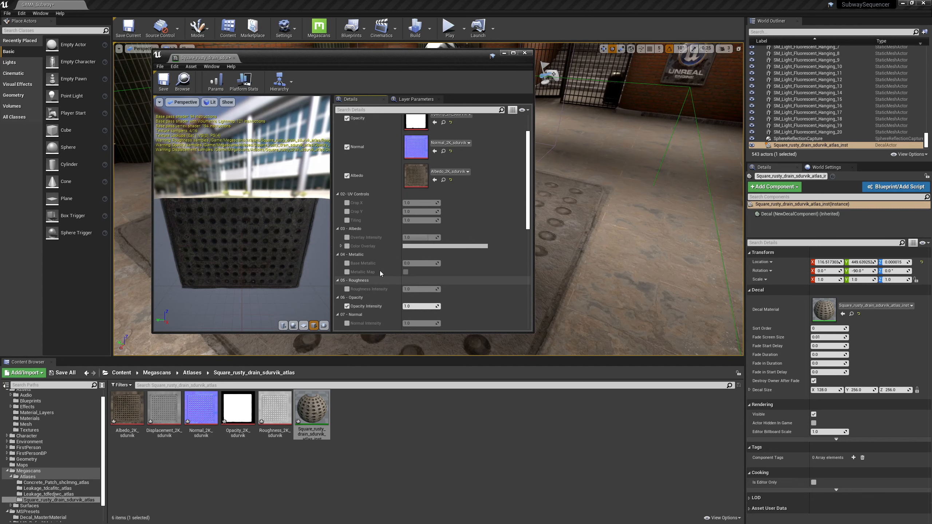
mouse_move(422, 305)
mouse_down()
mouse_move(440, 306)
mouse_move(426, 306)
mouse_up()
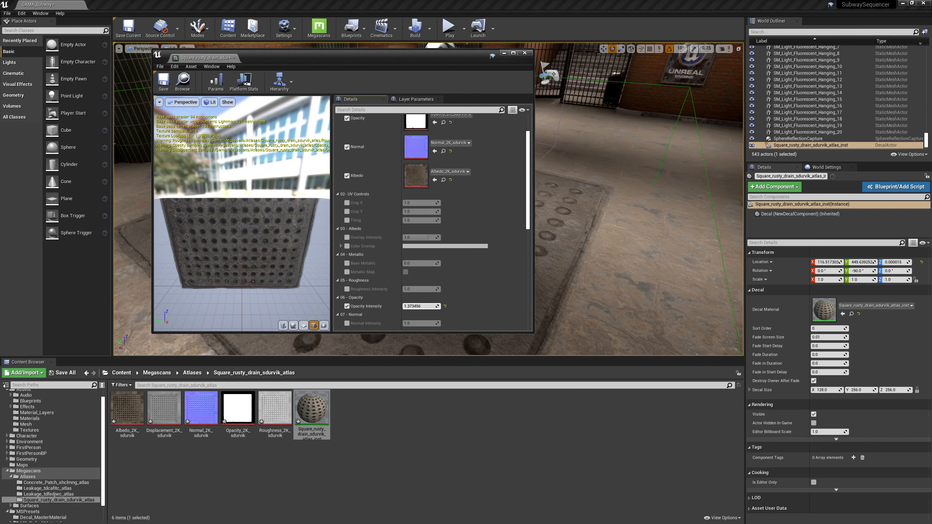
click(445, 306)
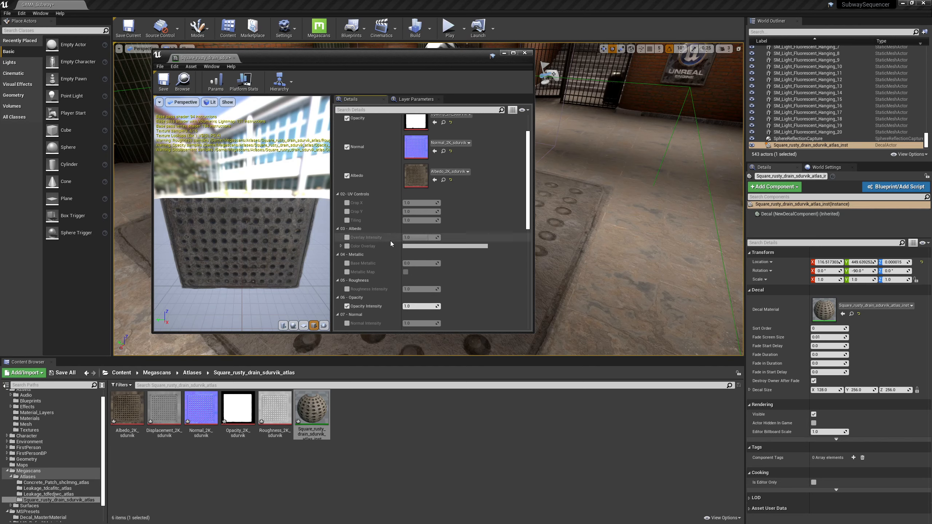
Step: Override the drain material instance's blend mode as Translucent and its shading model as Default Lit
scroll(424, 253, down, 5)
scroll(422, 258, down, 3)
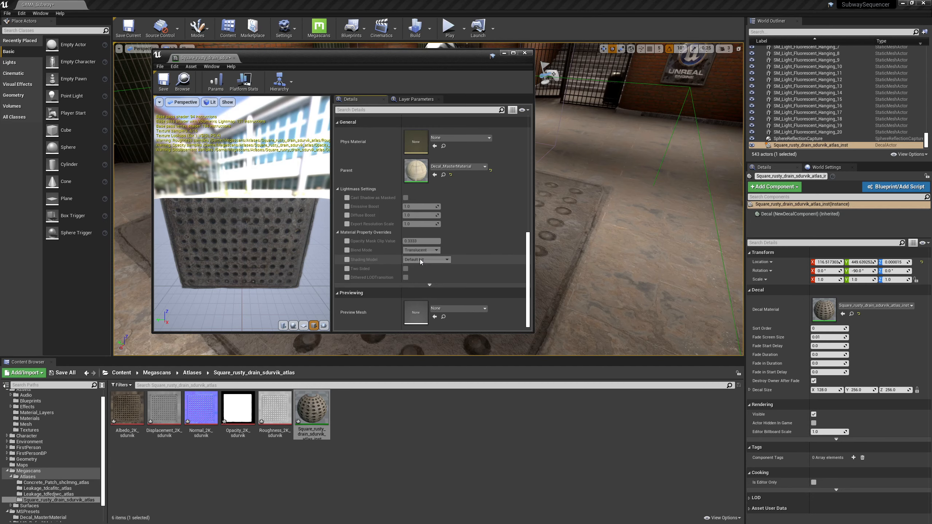
click(346, 250)
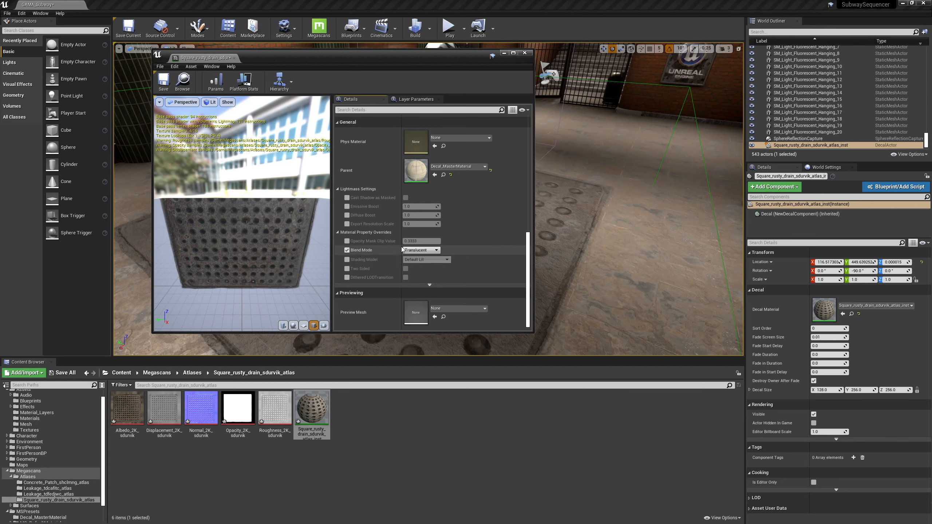
click(427, 250)
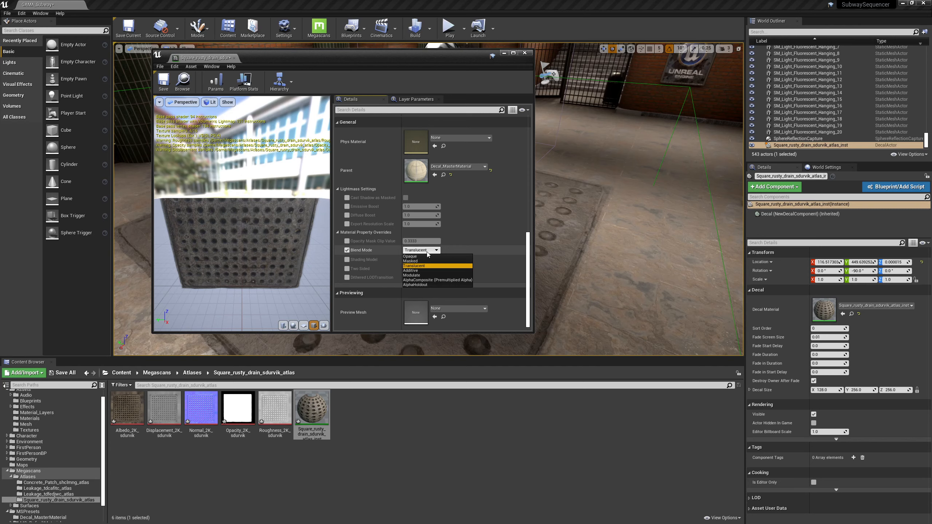
click(430, 265)
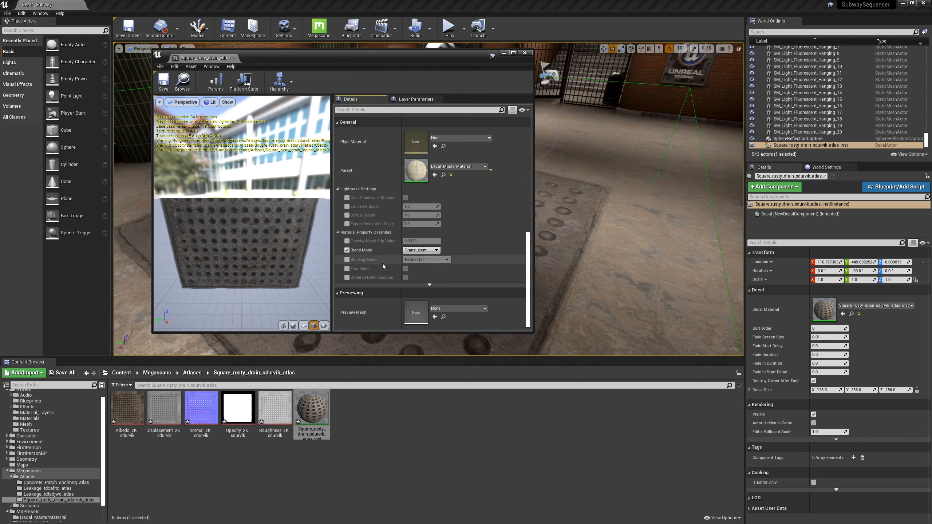
click(431, 259)
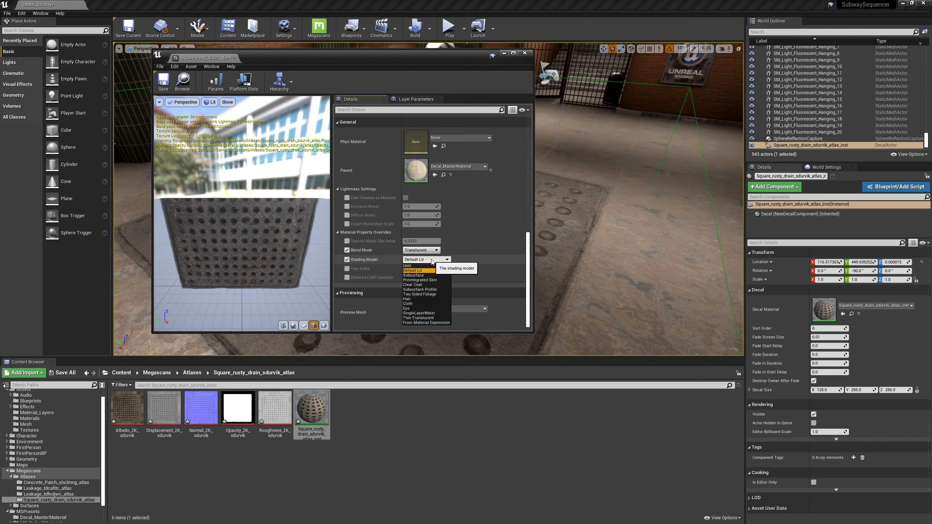
click(431, 261)
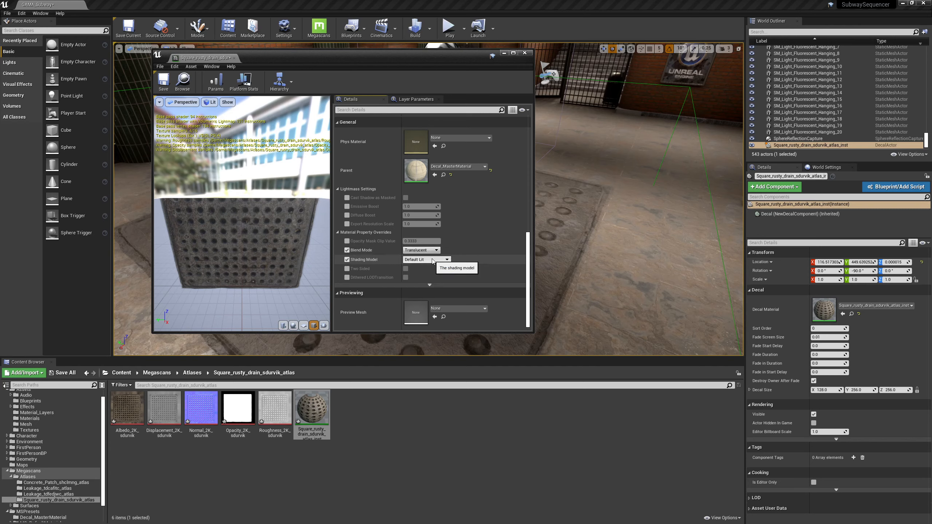
Step: Set the parent Decal_MasterMaterial's decal blend mode to DBuffer Translucent Color,Normal,Roughness, apply it and close the material editor
double_click(416, 174)
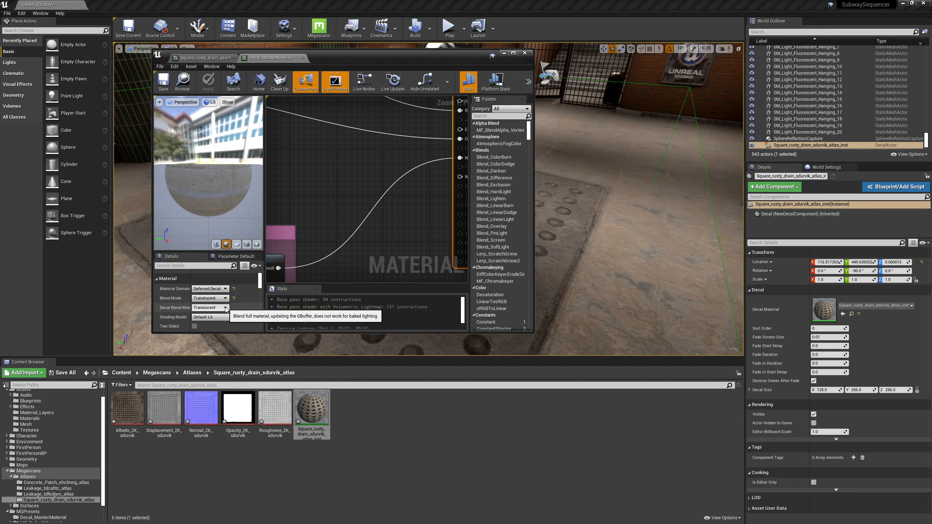
click(225, 308)
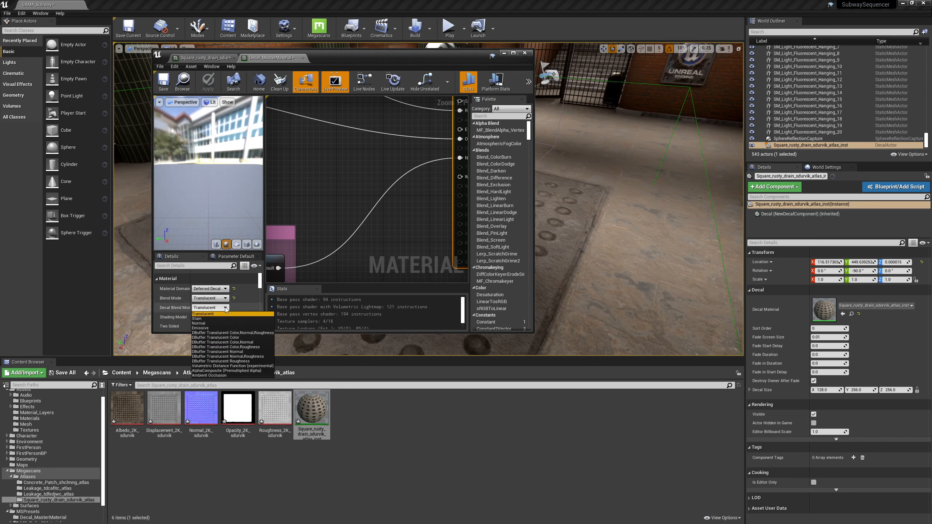
click(250, 334)
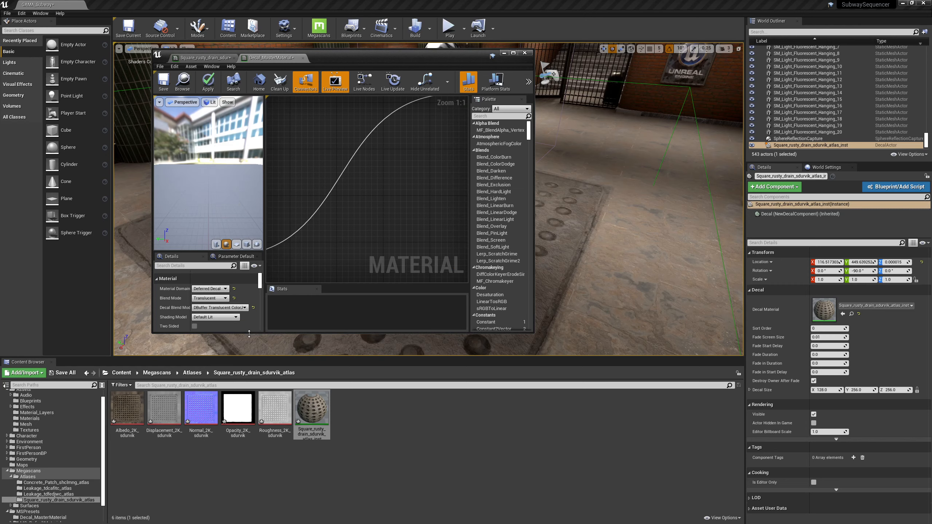
click(208, 86)
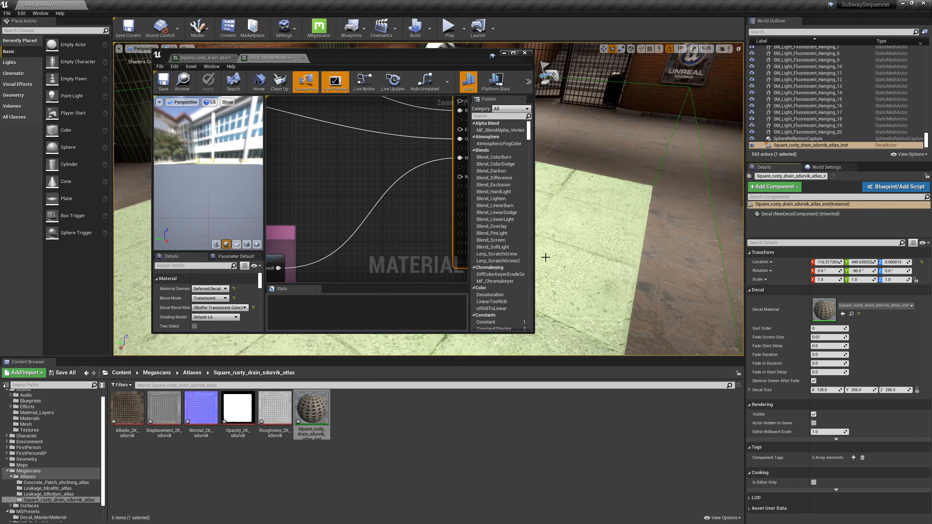
drag(434, 57, 292, 124)
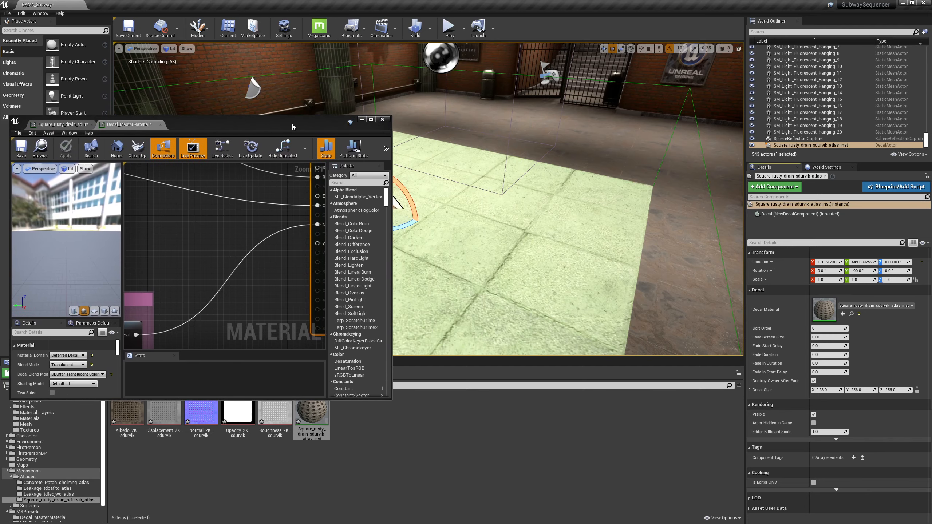
right_drag(611, 175, 618, 187)
click(382, 120)
Step: Scale the drain decal down to about 0.07 on X and 0.25 on Y and Z
right_drag(344, 166, 385, 158)
mouse_move(316, 197)
right_down()
mouse_move(382, 211)
mouse_move(330, 208)
right_up()
key(s)
key(r)
mouse_move(358, 215)
mouse_down()
mouse_move(349, 222)
mouse_move(355, 217)
mouse_up()
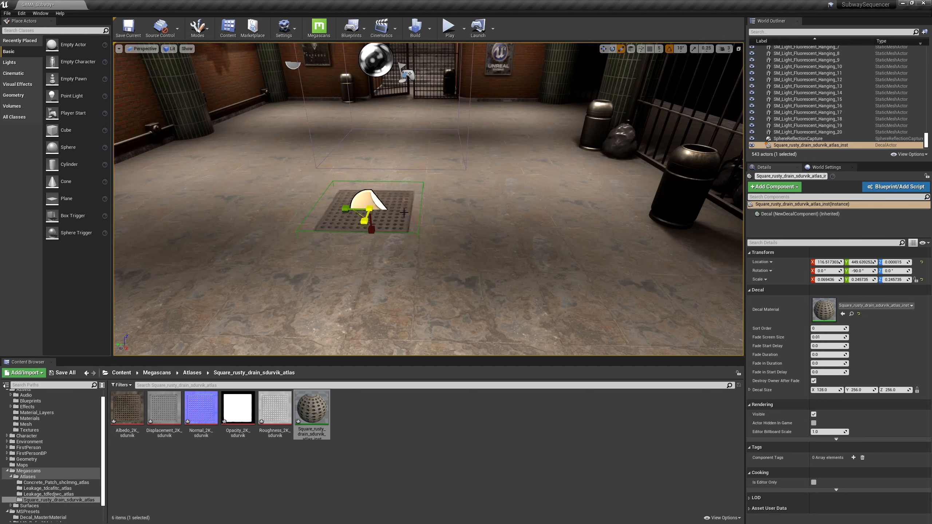
Step: Reset the drain decal's location to the origin and move it along Y to about 433
right_drag(403, 213, 431, 196)
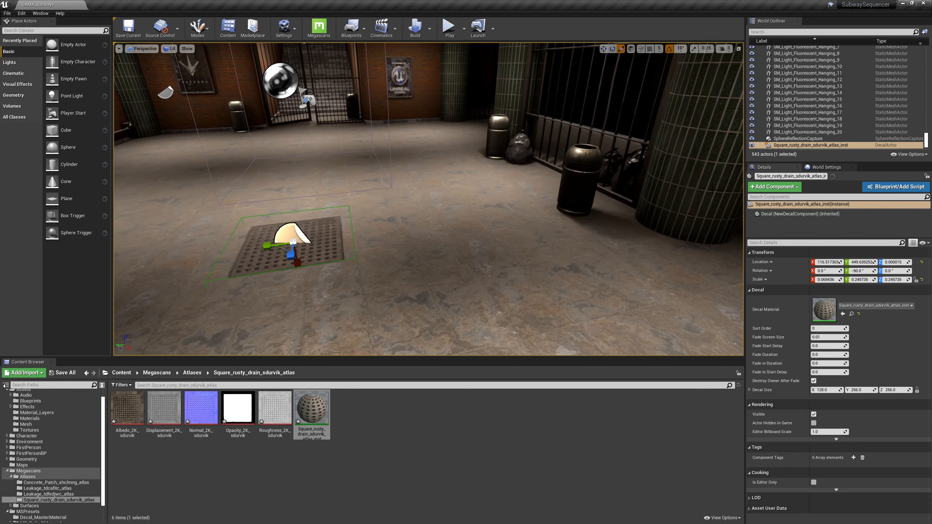
click(921, 262)
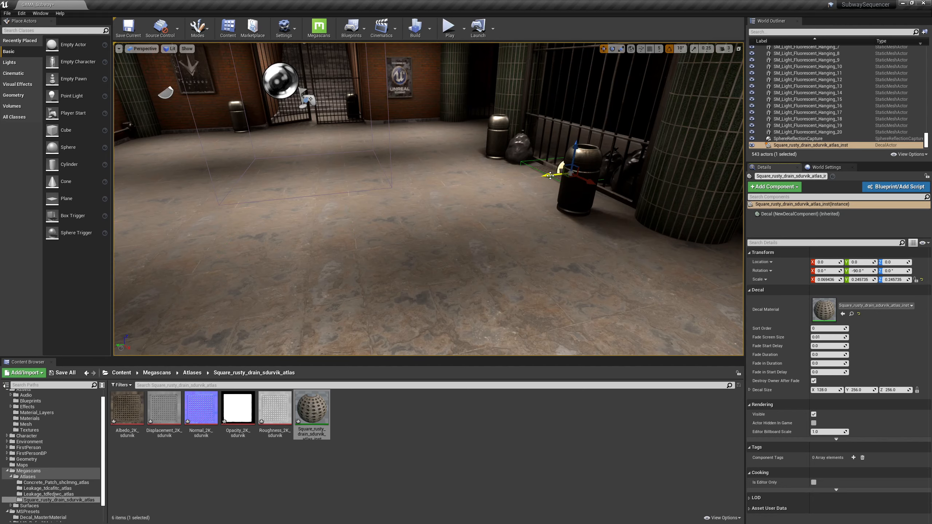
drag(550, 176, 281, 216)
right_drag(285, 214, 249, 214)
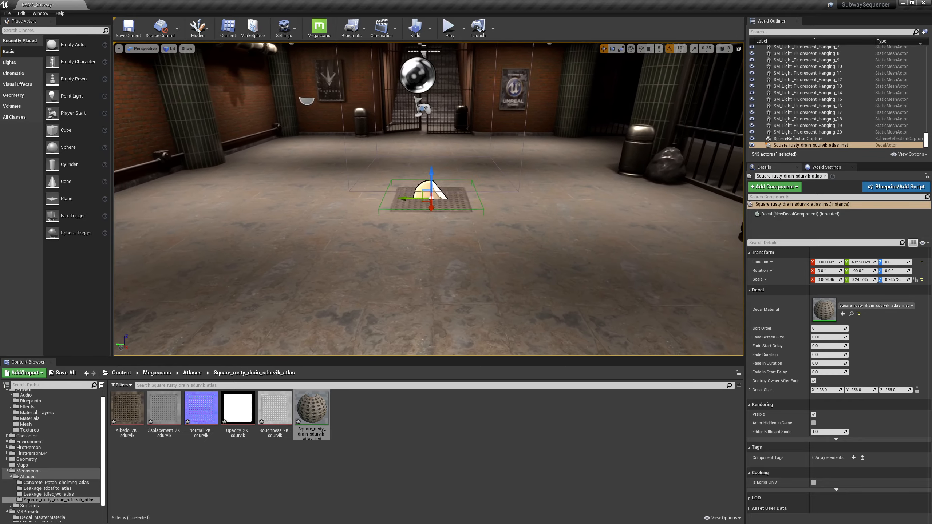
Step: Deselect the drain decal and examine how it sits in the station floor in game view
right_drag(419, 148, 532, 174)
key(Escape)
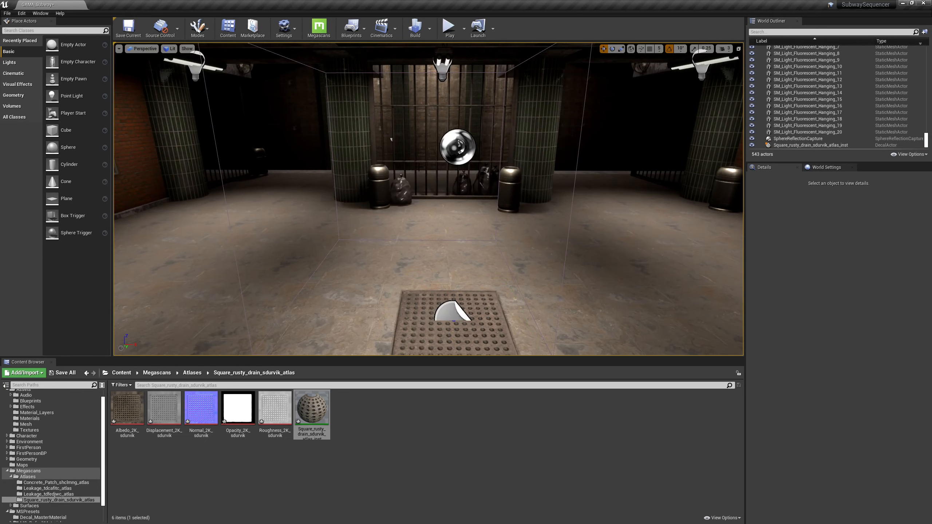
right_drag(411, 170, 437, 170)
key(g)
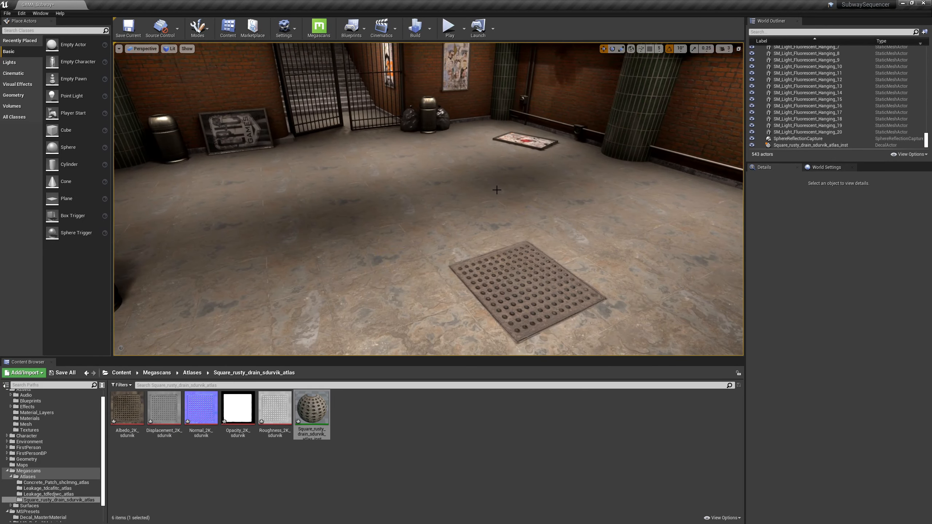
right_drag(498, 190, 623, 183)
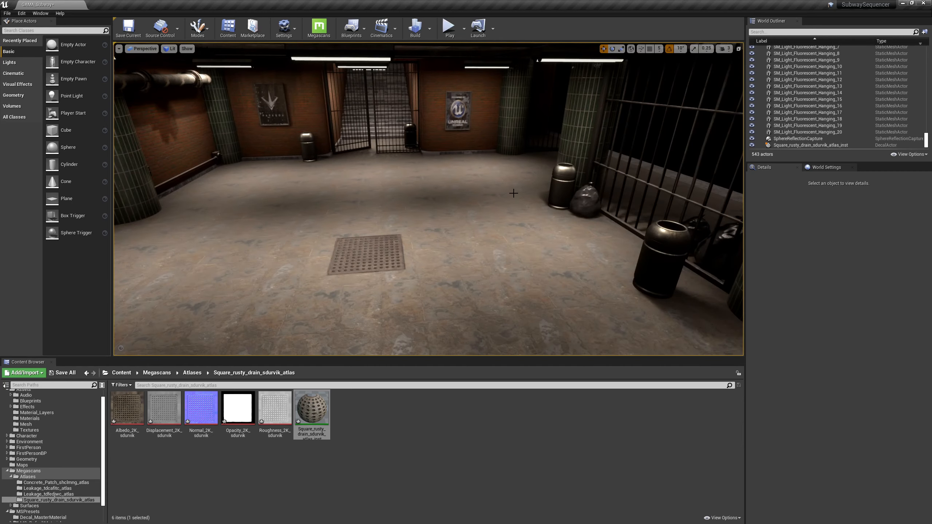
right_drag(518, 214, 473, 223)
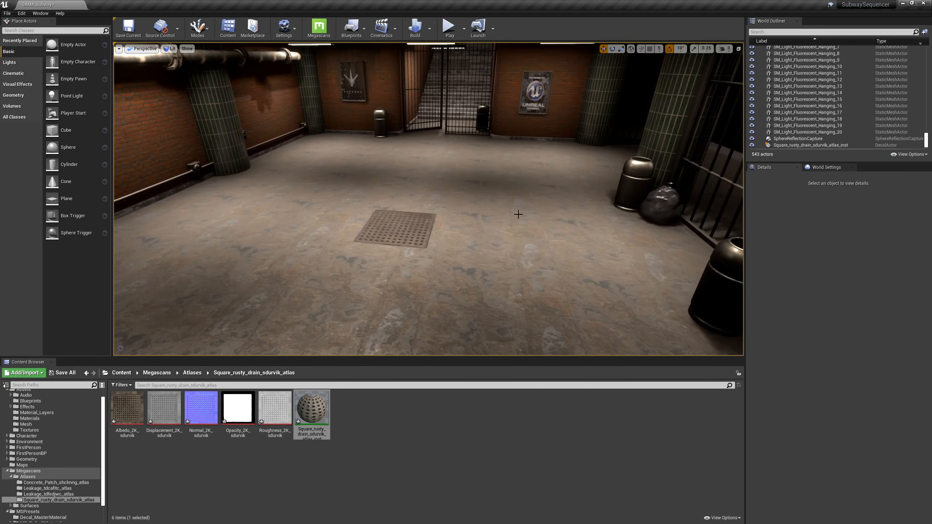
Step: Switch to Quixel Bridge, export the Truncated Domes Pad decal to Unreal Engine and return to the Unreal Editor
key(alt+Tab)
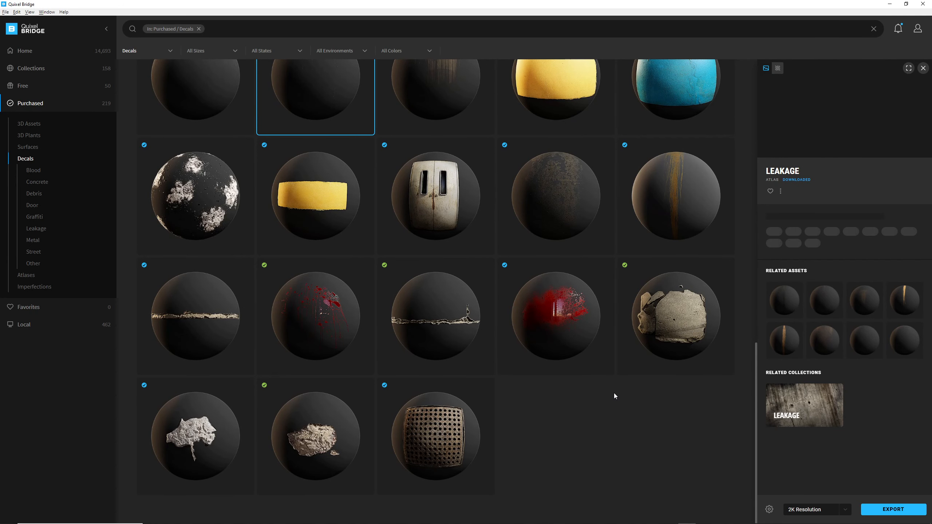
scroll(612, 393, up, 6)
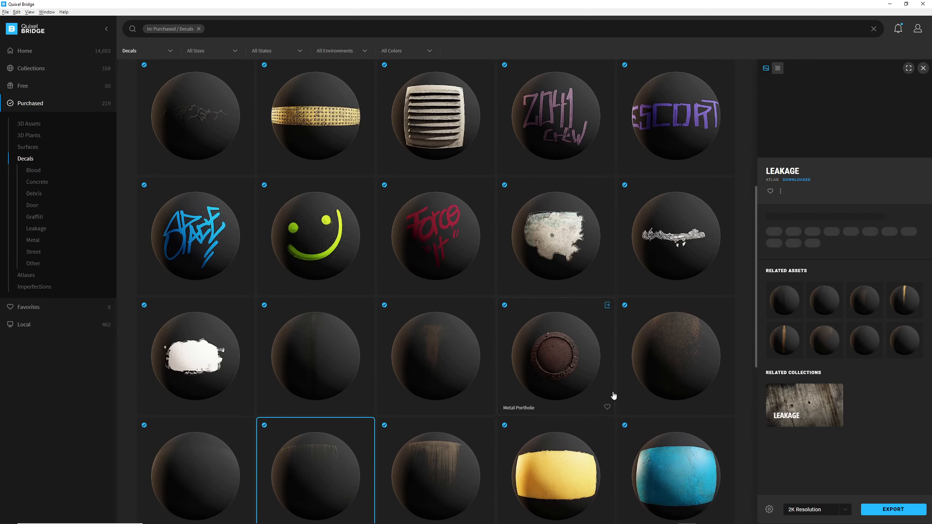
scroll(611, 395, up, 2)
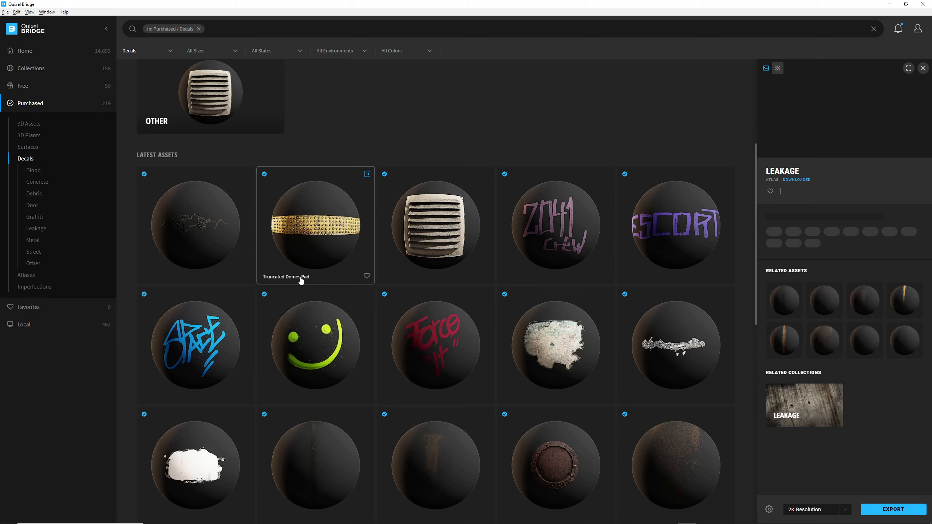
click(366, 174)
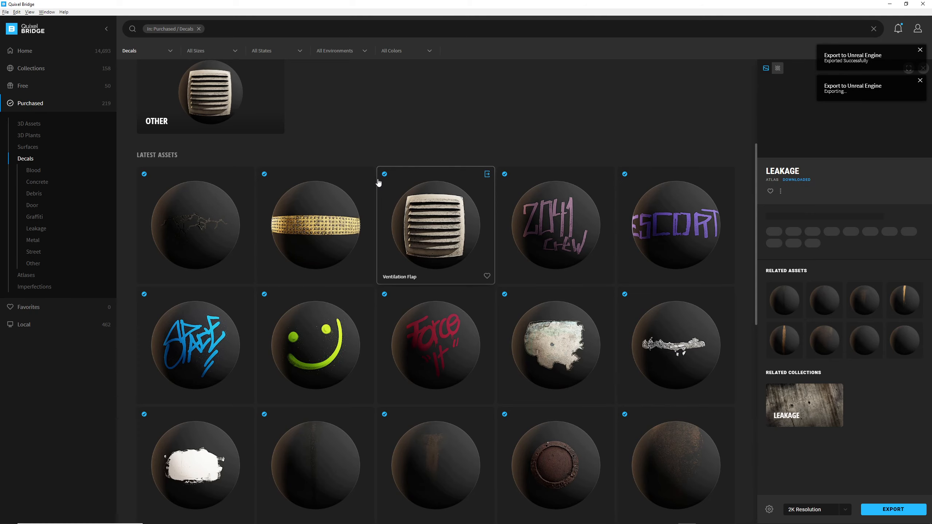
key(alt+Tab)
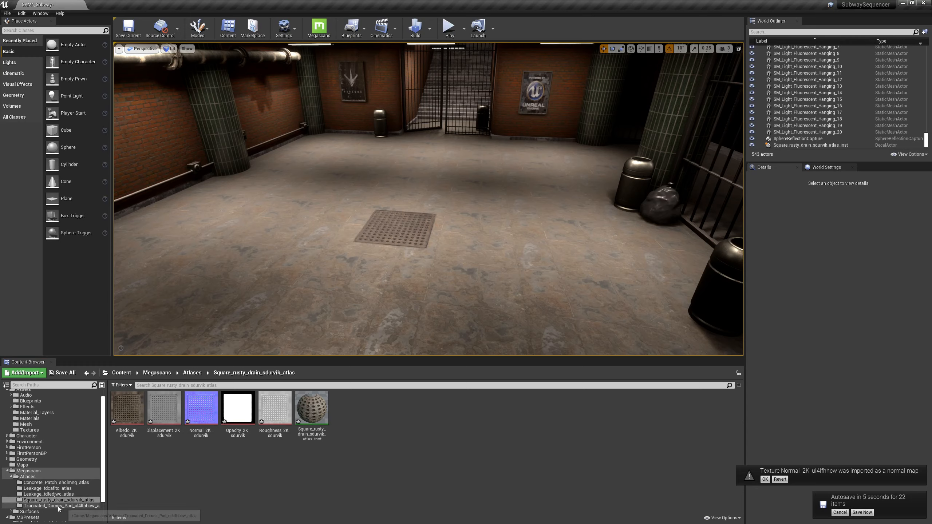
Step: Place the Truncated Domes Pad decal instance from its Megascans atlas folder on the station floor beside the drain
click(42, 506)
drag(312, 408, 503, 288)
right_drag(503, 288, 598, 330)
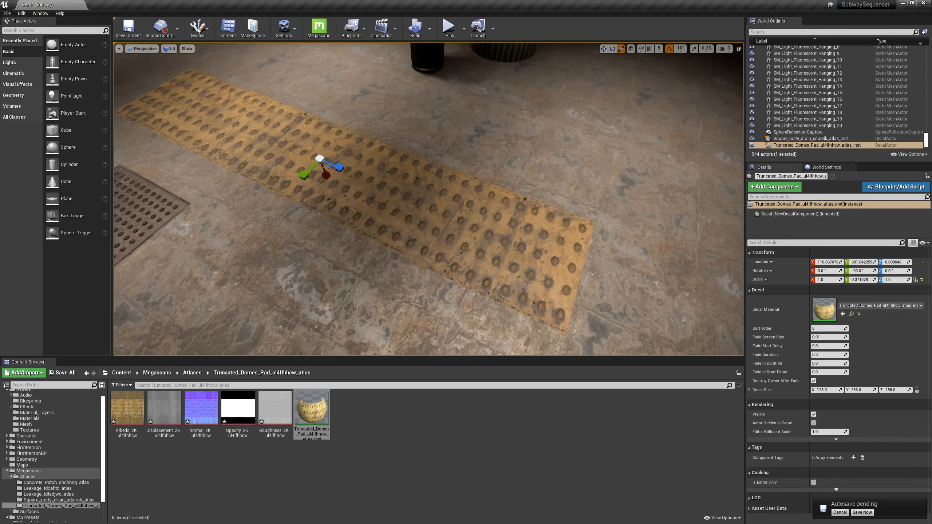
Step: Scale the domes decal down to about 0.16 on Y and 0.72 on Z
drag(344, 172, 348, 169)
right_drag(541, 257, 567, 318)
mouse_move(393, 159)
mouse_down()
mouse_move(371, 173)
mouse_move(388, 167)
mouse_move(380, 169)
mouse_up()
key(ctrl+z)
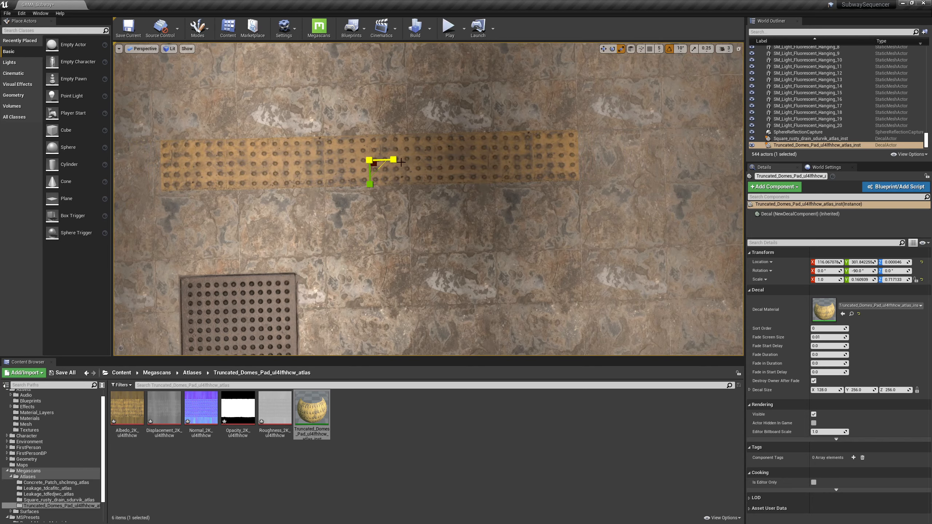
right_drag(400, 162, 385, 125)
Step: Move the domes decal onto the platform edge at Y about -328 and set its X and Z location to 0
key(w)
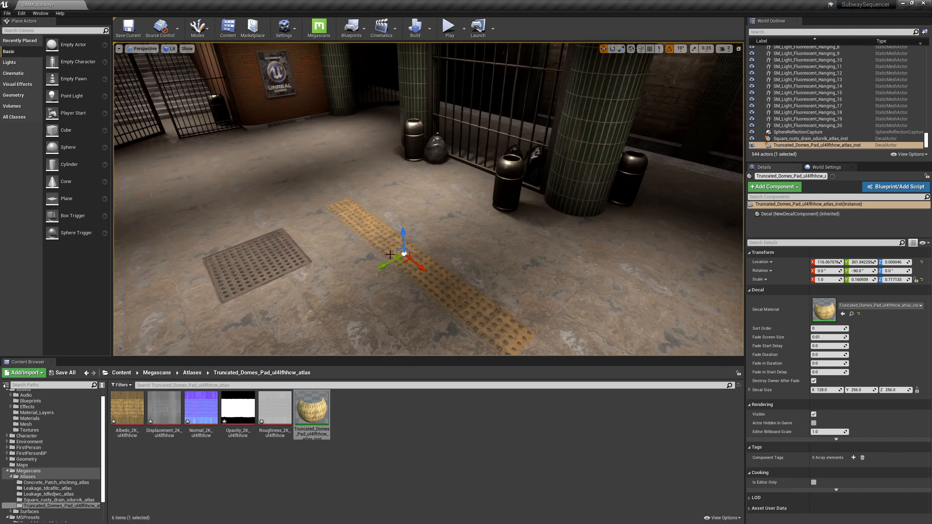
shift+drag(377, 269, 587, 157)
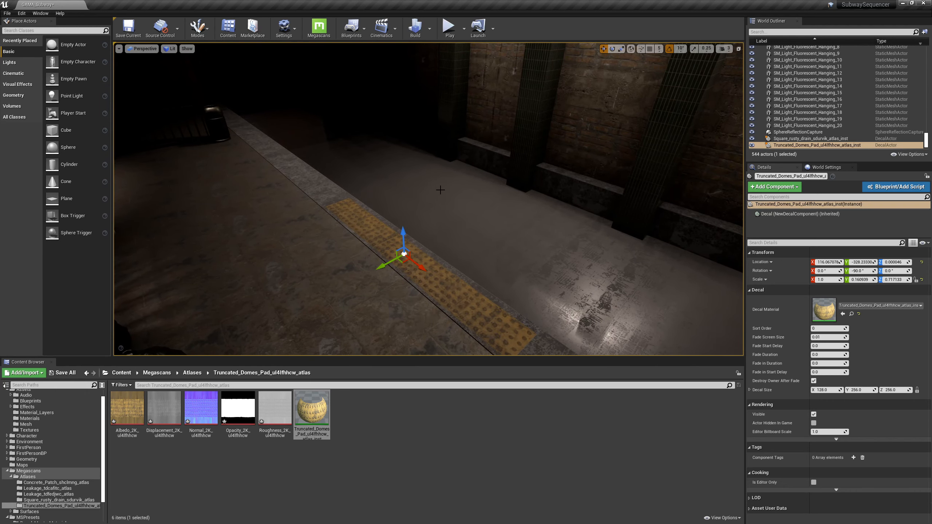
right_drag(440, 189, 440, 189)
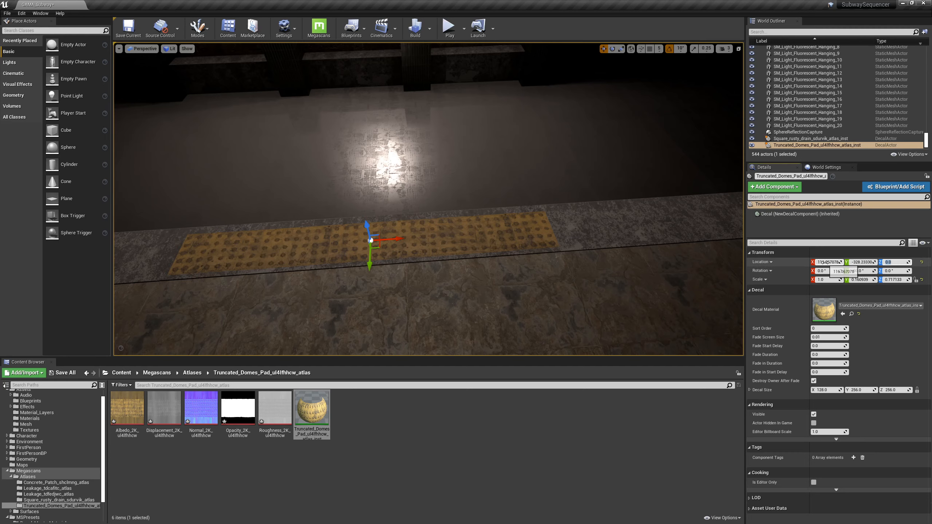
key(Return)
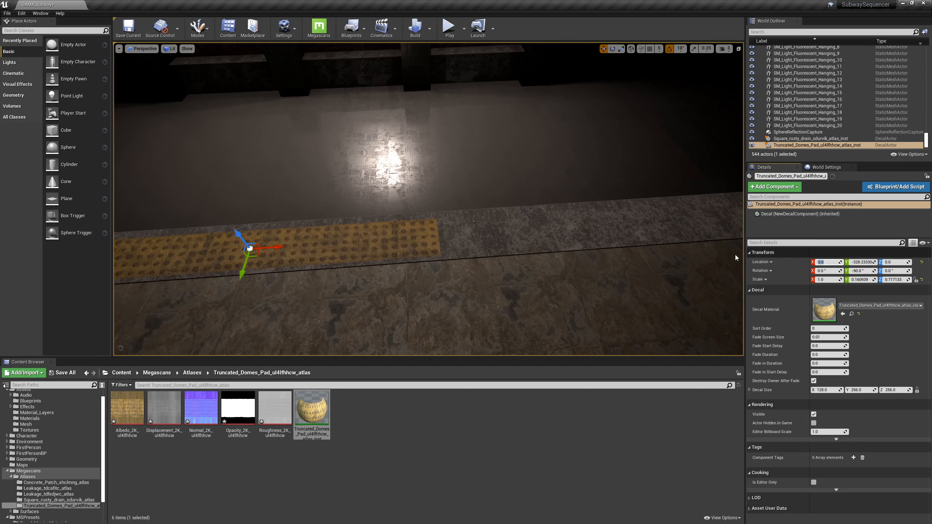
Step: Duplicate the domes decal along the platform edge on both sides, to X about 405 and about -390
right_drag(605, 228, 521, 220)
right_drag(366, 141, 401, 154)
alt+drag(242, 140, 557, 204)
right_drag(557, 204, 571, 77)
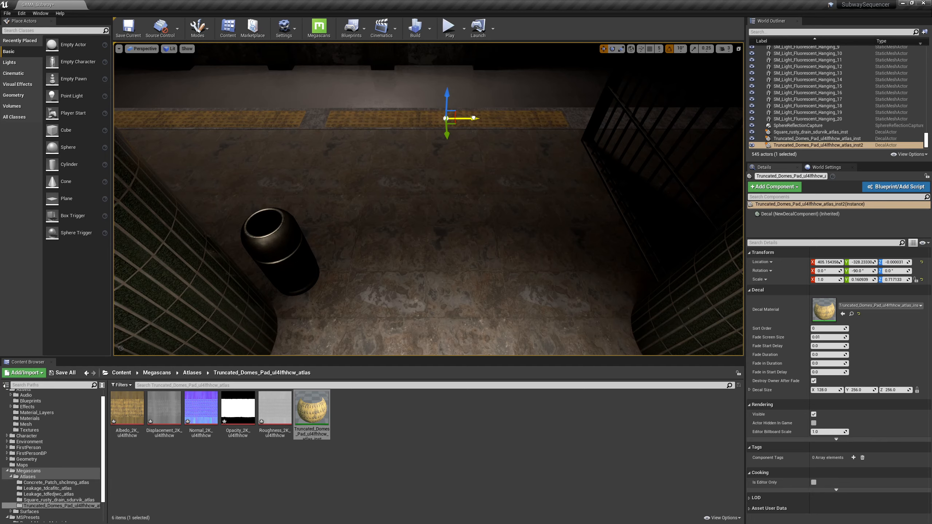
alt+shift+drag(472, 118, 427, 119)
right_drag(482, 128, 844, 134)
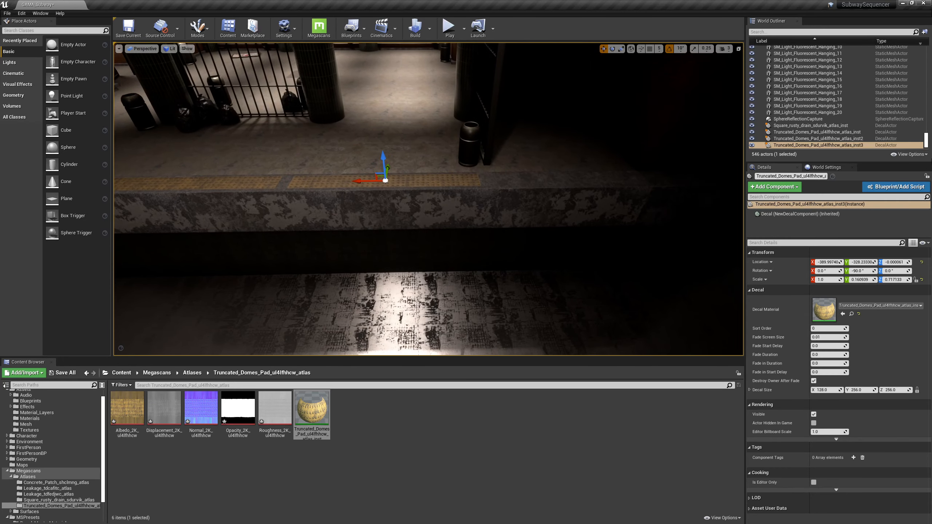
Step: Select the shiny floor tile SM_Hallway_Floor_669 in the track bed and open its Grey material in the material editor
click(910, 155)
click(844, 144)
mouse_move(596, 249)
right_down()
mouse_move(595, 278)
mouse_move(579, 264)
mouse_move(605, 253)
mouse_move(620, 279)
mouse_move(596, 249)
right_up()
click(595, 249)
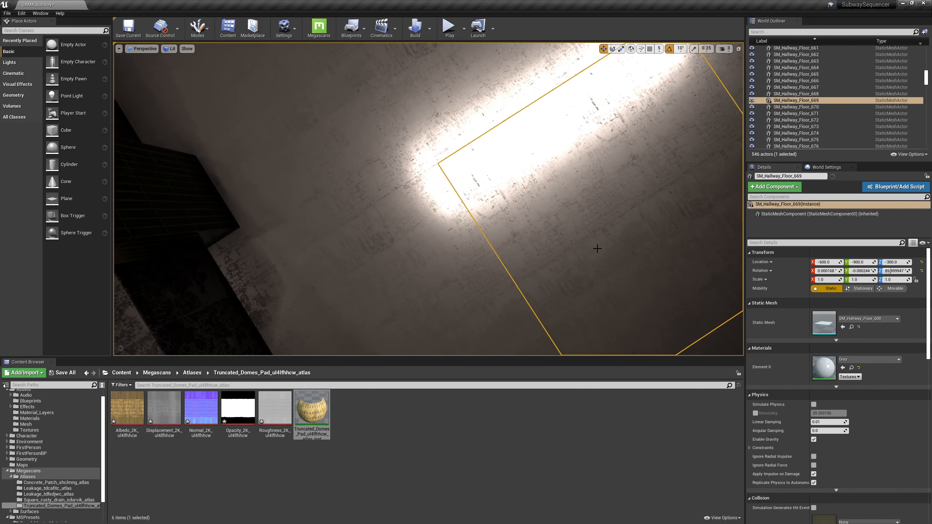
key(f)
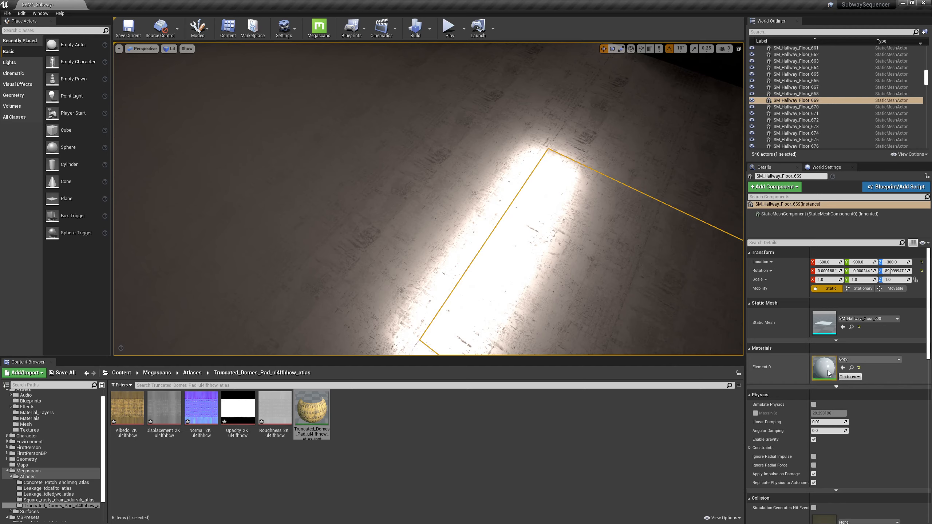
double_click(819, 368)
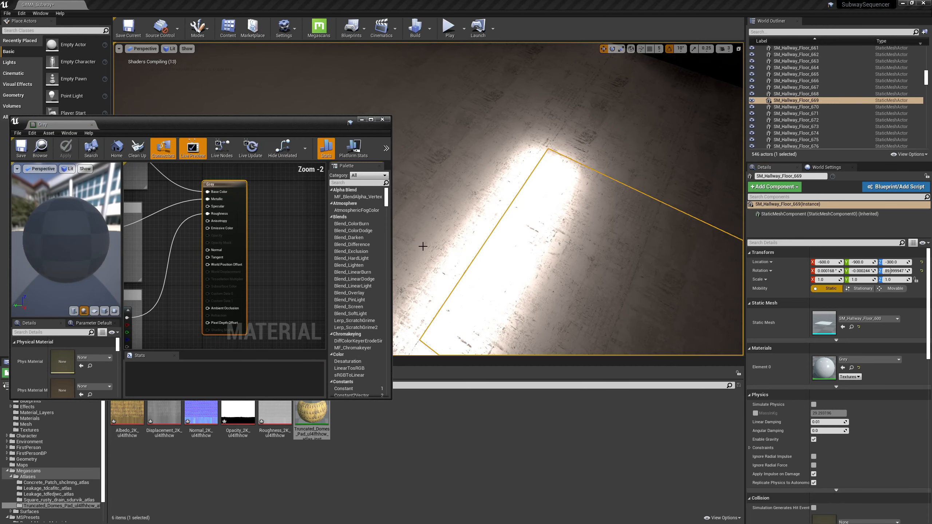
Step: Close the Grey material editor and return to the platform edge in the level
right_drag(178, 271, 284, 319)
click(382, 119)
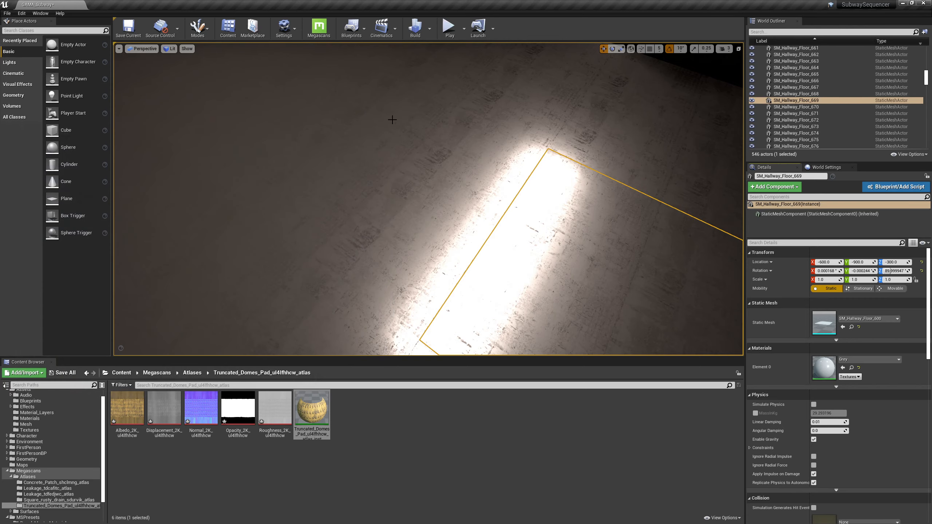
right_drag(428, 200, 377, 226)
mouse_move(491, 218)
right_down()
mouse_move(447, 222)
mouse_move(410, 202)
mouse_move(432, 250)
mouse_move(491, 219)
right_up()
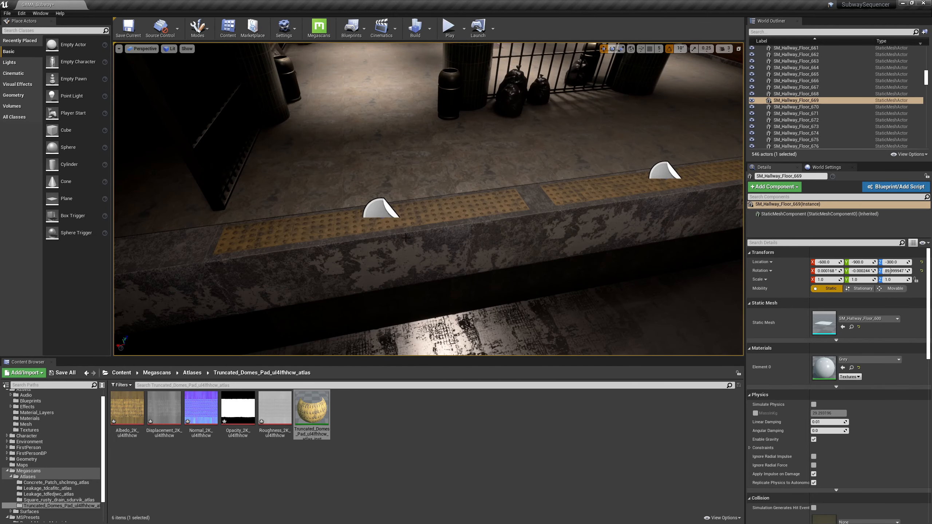
Step: Slide the two outer truncated-dome pad decals along the platform edge to close the gaps beside the middle one
click(379, 212)
drag(355, 220, 385, 220)
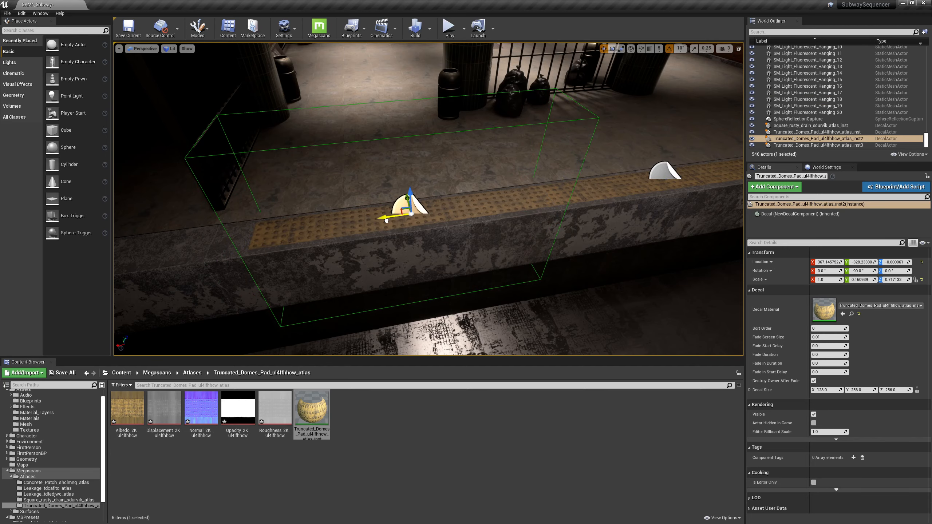
right_drag(543, 251, 510, 230)
key(d)
click(589, 201)
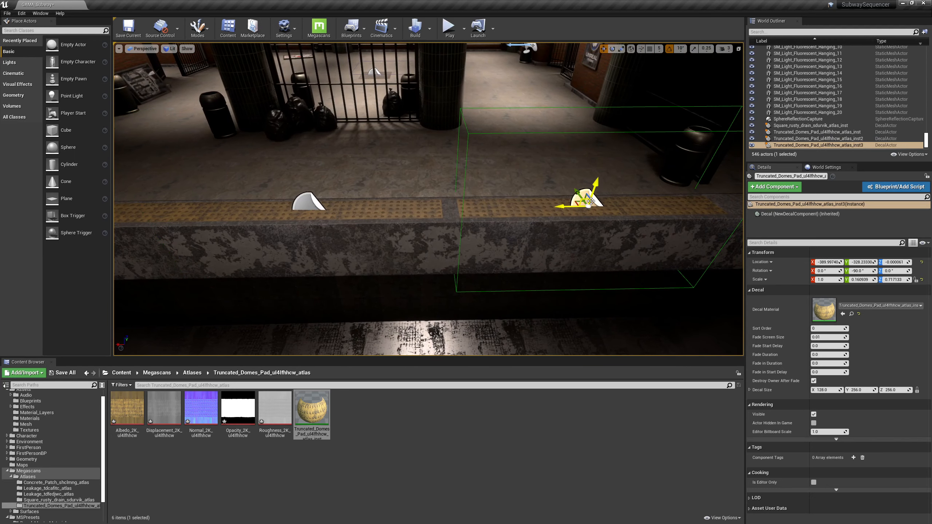
drag(563, 206, 546, 207)
Step: Flatten all three truncated-dome pad decals on the platform edge together to an X scale of about 0.008
ctrl+click(310, 210)
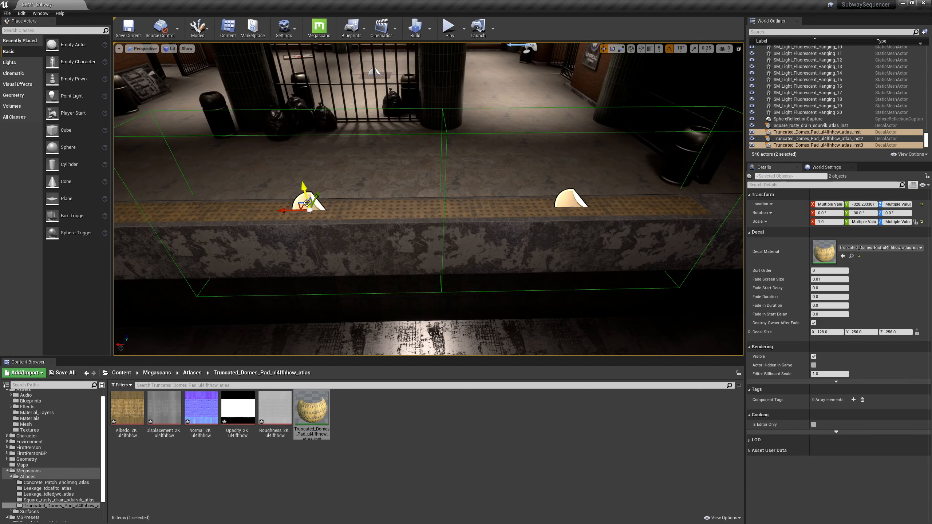
key(f)
right_drag(390, 188, 286, 191)
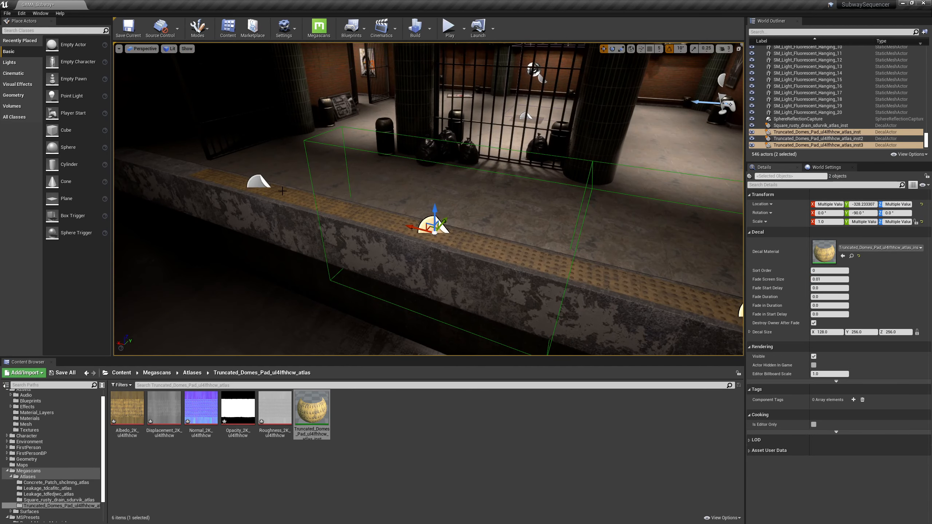
ctrl+click(259, 182)
drag(268, 214, 266, 193)
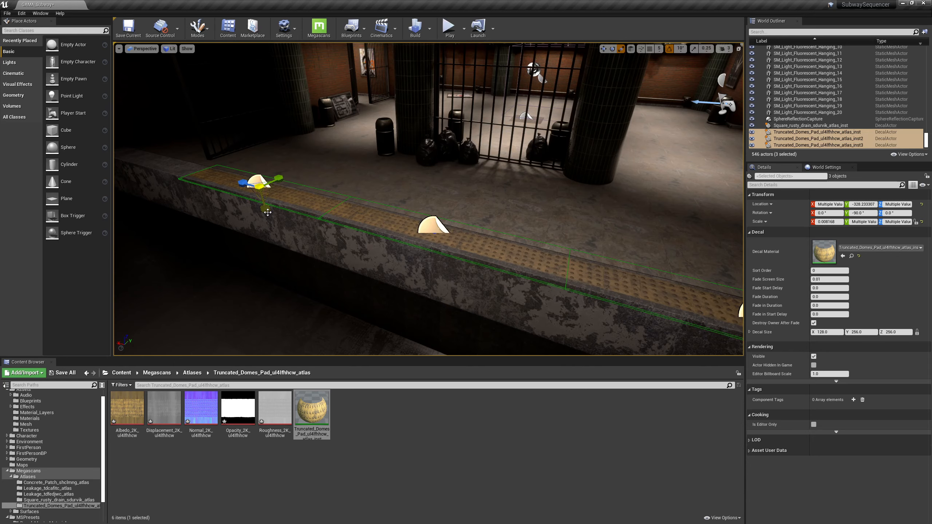
right_drag(407, 220, 507, 225)
key(Escape)
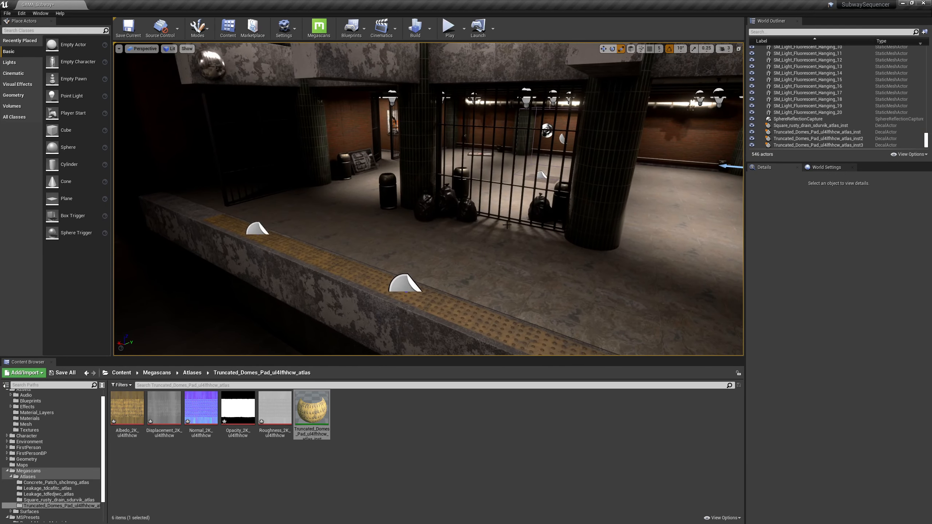
Step: Duplicate a truncated-dome pad decal, turn it, and align it with the foot of the staircase at X about 878, Y about 448
click(401, 283)
alt+shift+drag(421, 279, 310, 290)
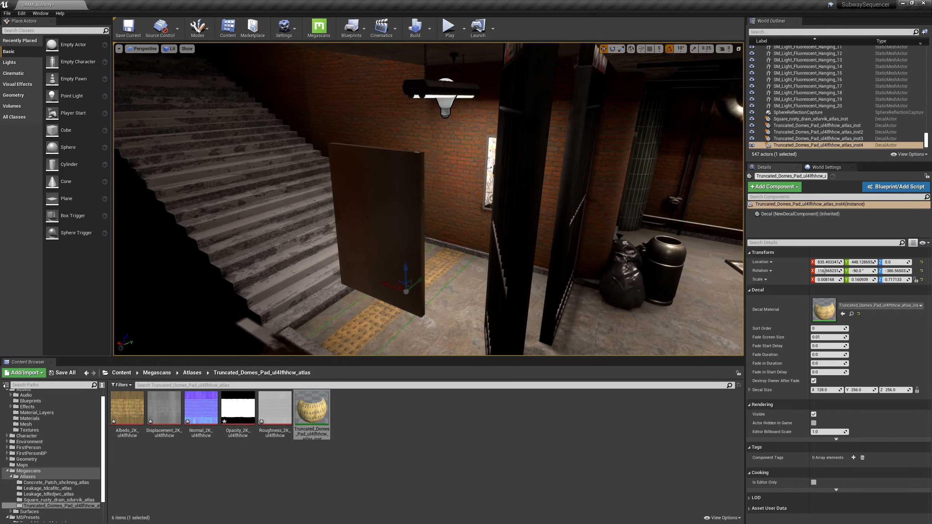
right_drag(383, 283, 279, 315)
right_drag(566, 263, 532, 279)
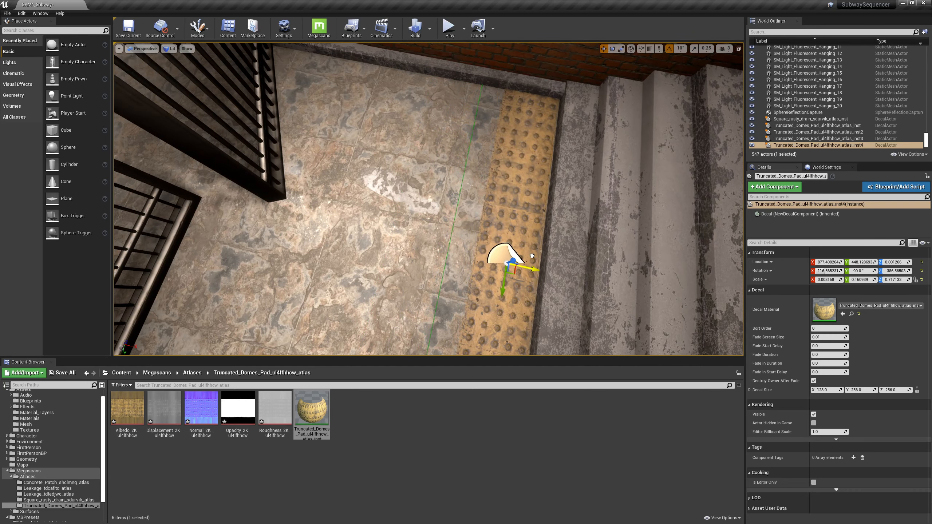
mouse_move(520, 223)
right_down()
mouse_move(587, 210)
mouse_move(664, 211)
mouse_move(528, 208)
right_up()
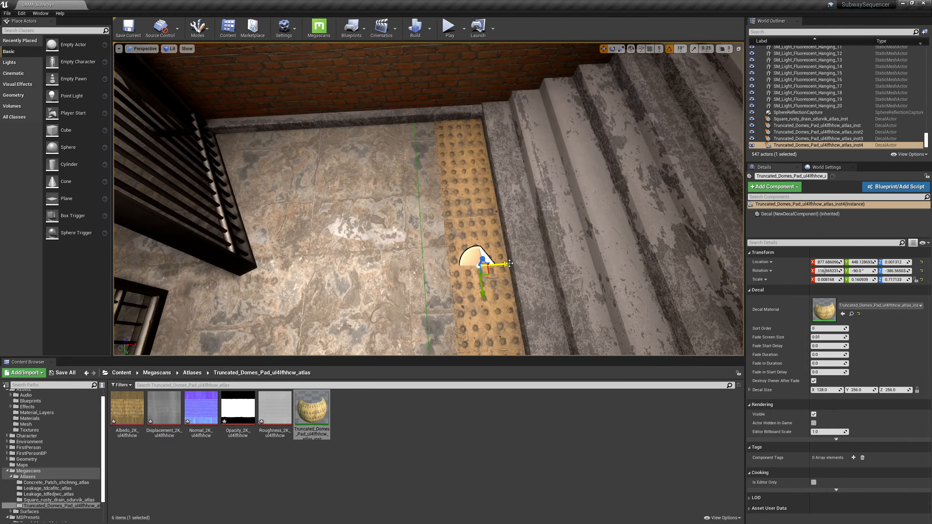
Step: Duplicate the stair pad decal and place it rotated at the foot of the opposite staircase, at X about -877
alt+shift+drag(510, 263, 156, 265)
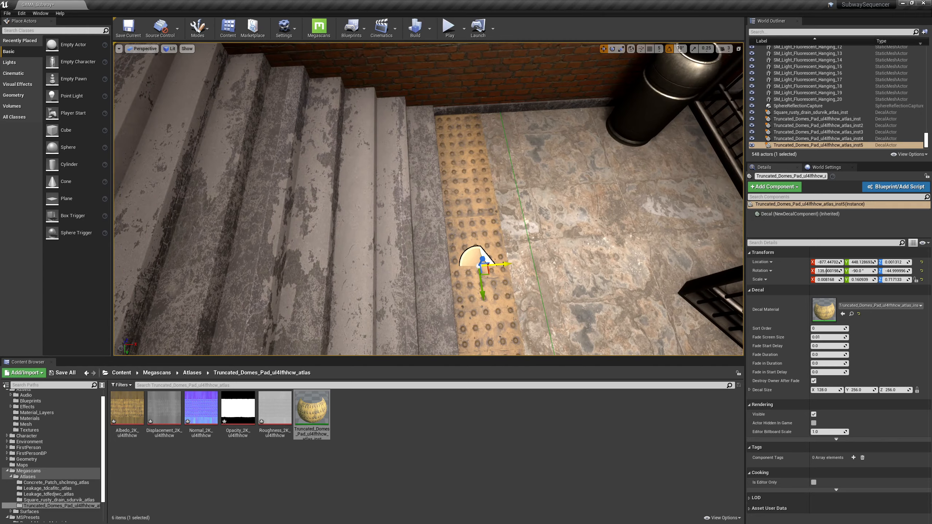
right_drag(504, 263, 488, 244)
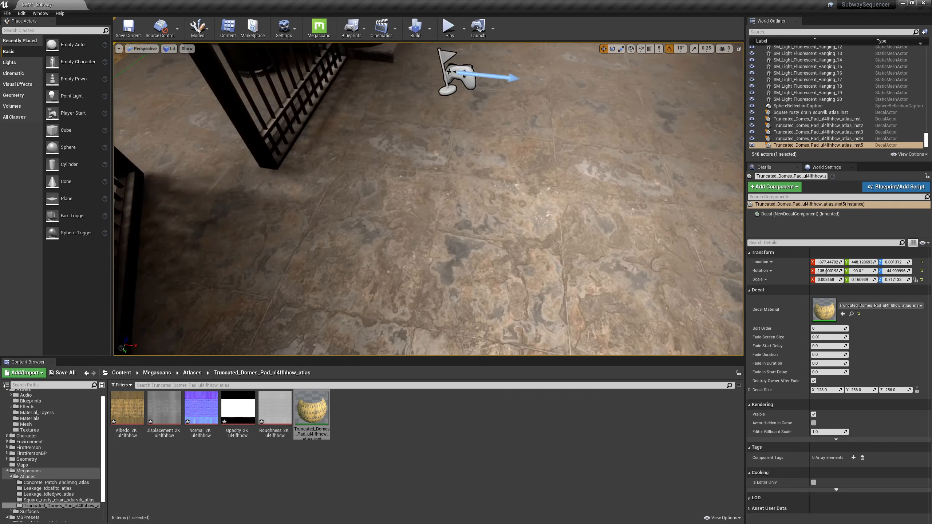
right_drag(574, 204, 462, 174)
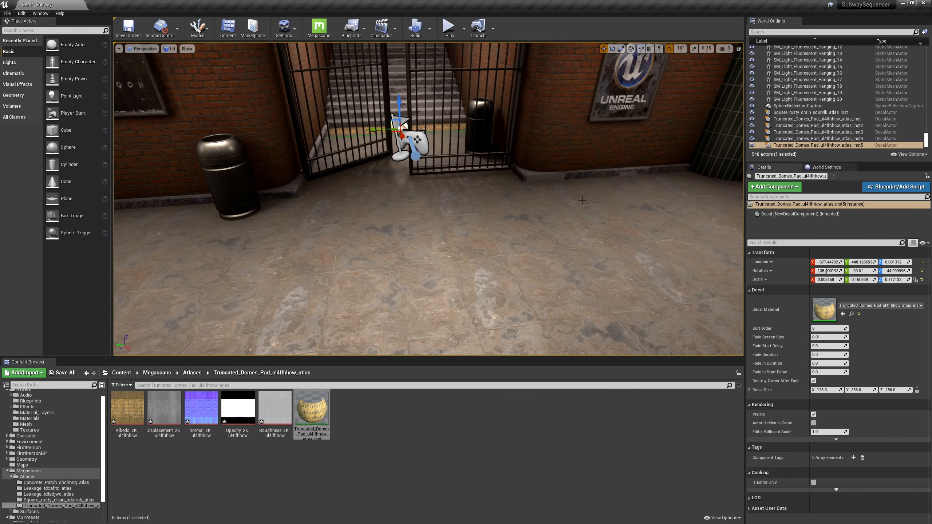
right_drag(582, 201, 548, 208)
Step: Switch to Quixel Bridge and export the Damaged Plaster Patch decal to Unreal Engine
key(alt+Tab)
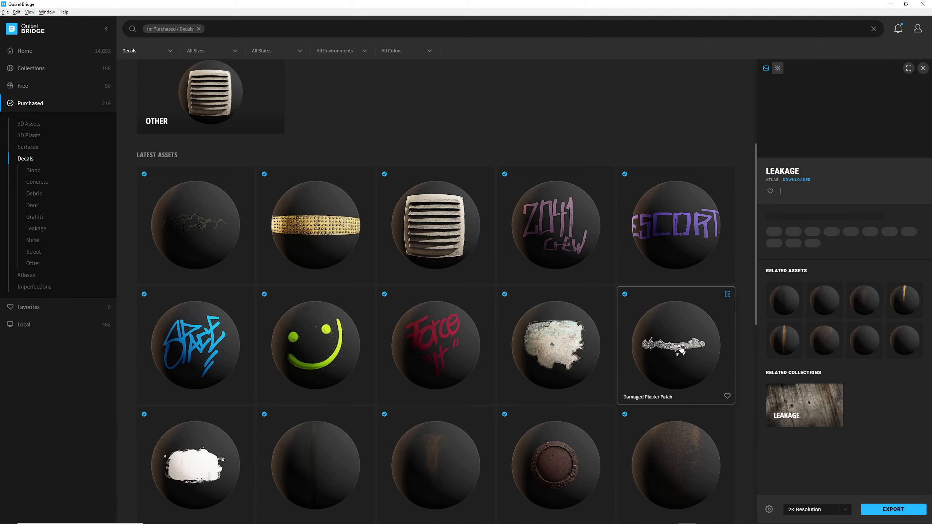
click(727, 298)
click(727, 298)
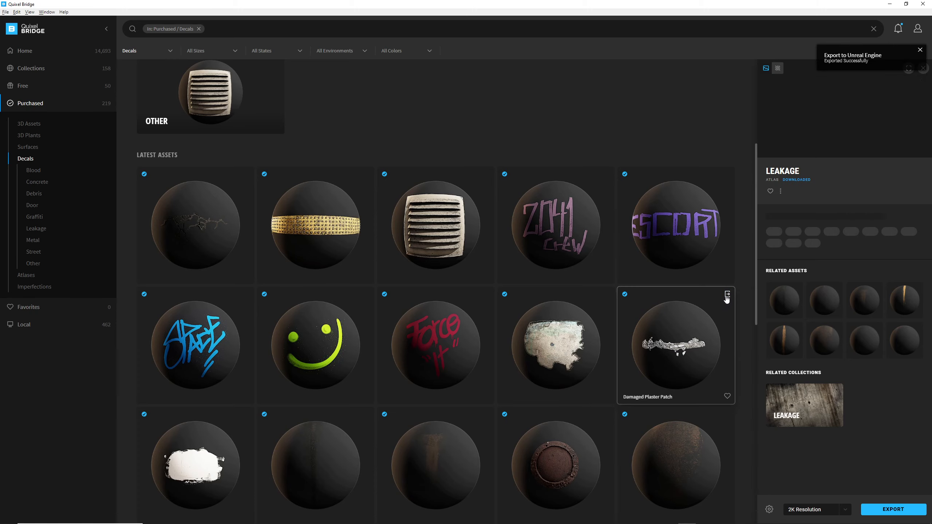
Step: Return to Unreal Editor and place the Damaged Plaster Patch decal on the floor over the square drain, at X about -2, Y about 447
key(alt+Tab)
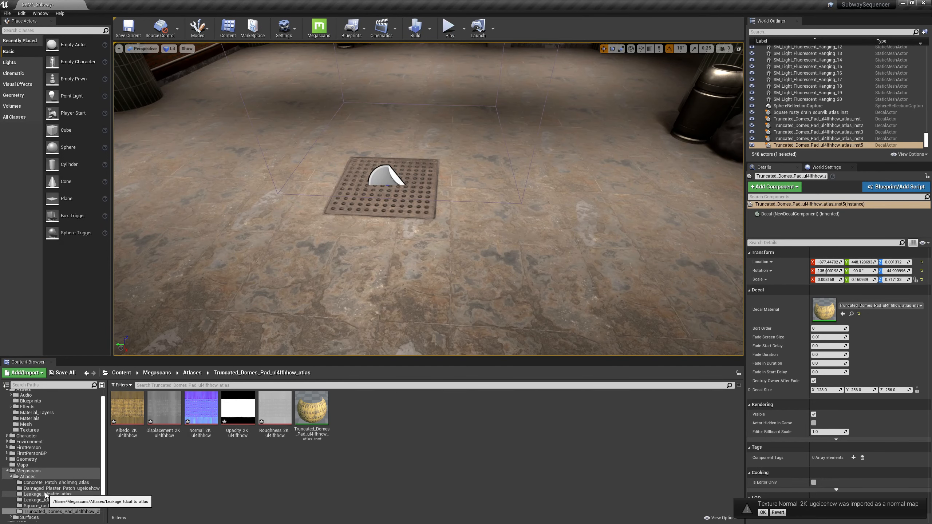
click(55, 488)
drag(164, 413, 384, 180)
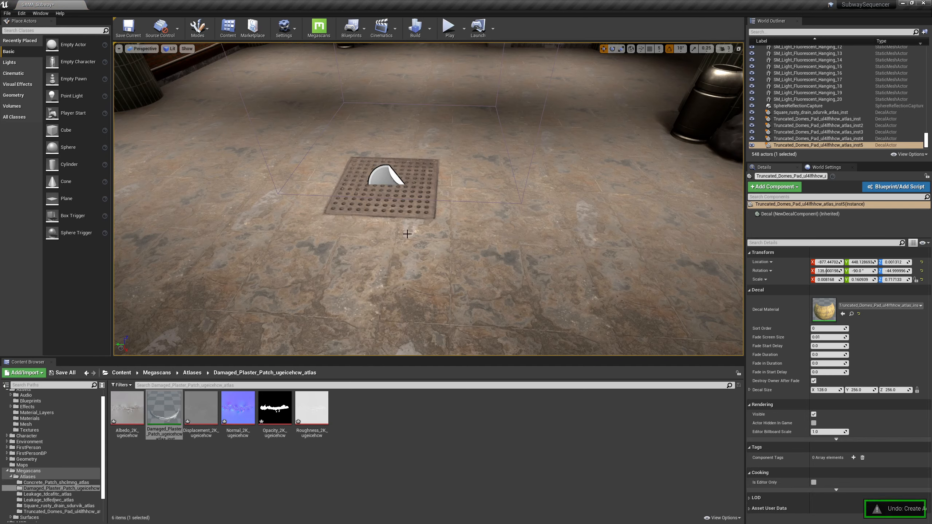
drag(169, 408, 359, 177)
right_drag(516, 166, 433, 166)
drag(390, 158, 394, 153)
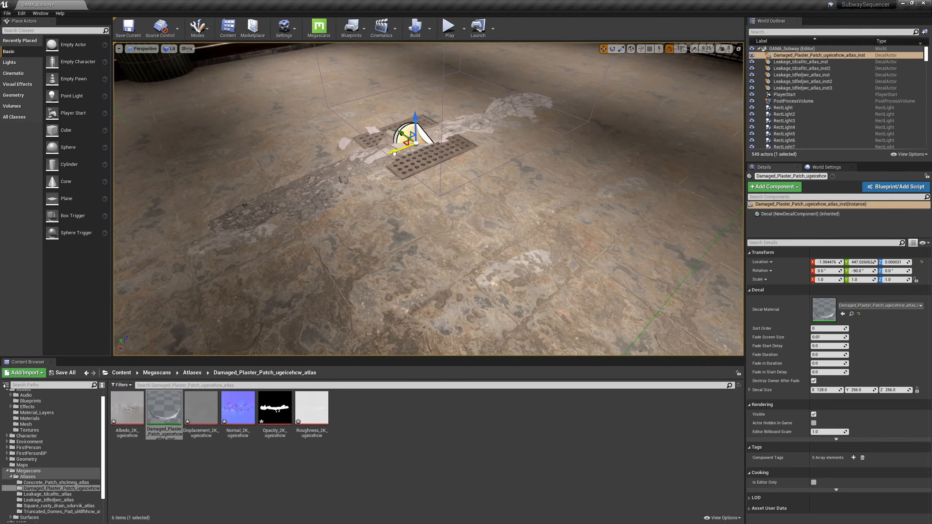
Step: Flatten the damaged plaster decal to an X scale of about 0.015 and check it without the editor icons
right_drag(395, 153, 501, 224)
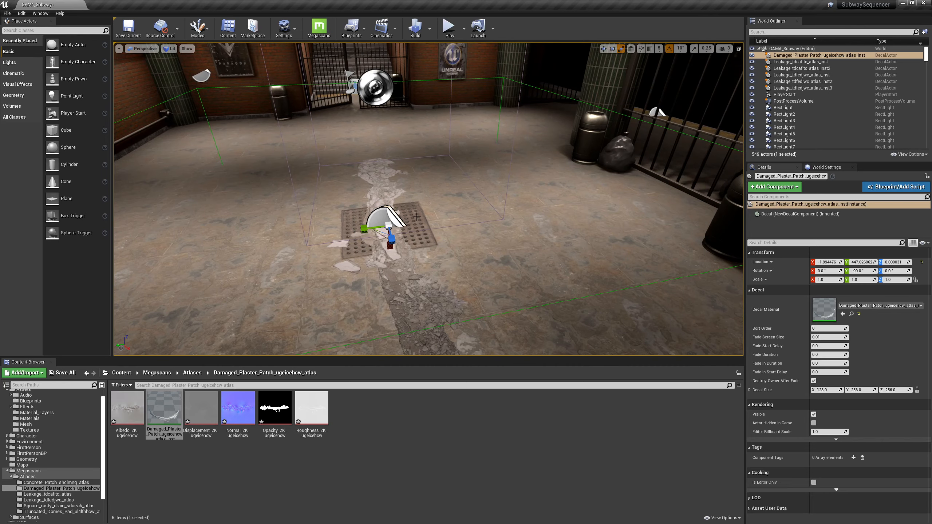
right_drag(416, 216, 395, 250)
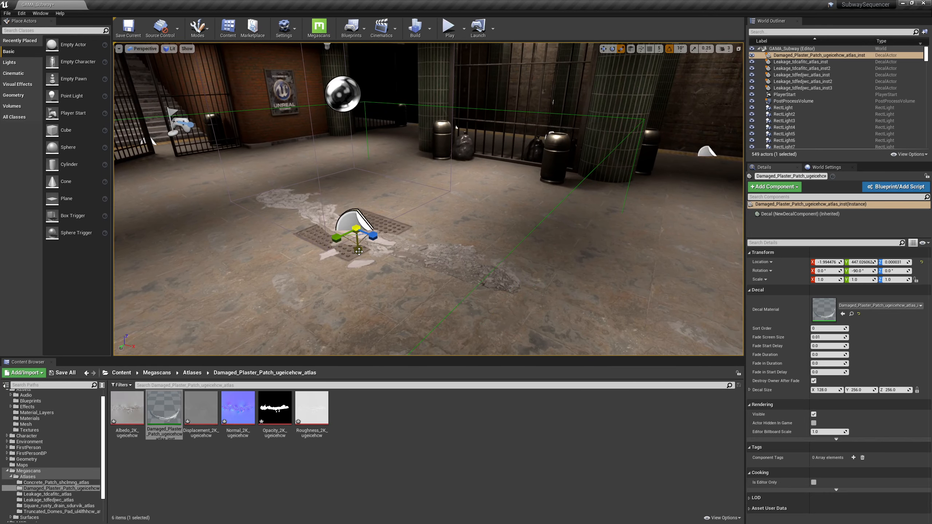
drag(359, 251, 358, 249)
right_drag(358, 250, 315, 257)
key(g)
right_drag(548, 198, 508, 196)
right_drag(540, 248, 583, 235)
mouse_move(419, 245)
right_down()
mouse_move(447, 267)
mouse_move(445, 250)
mouse_move(433, 250)
right_up()
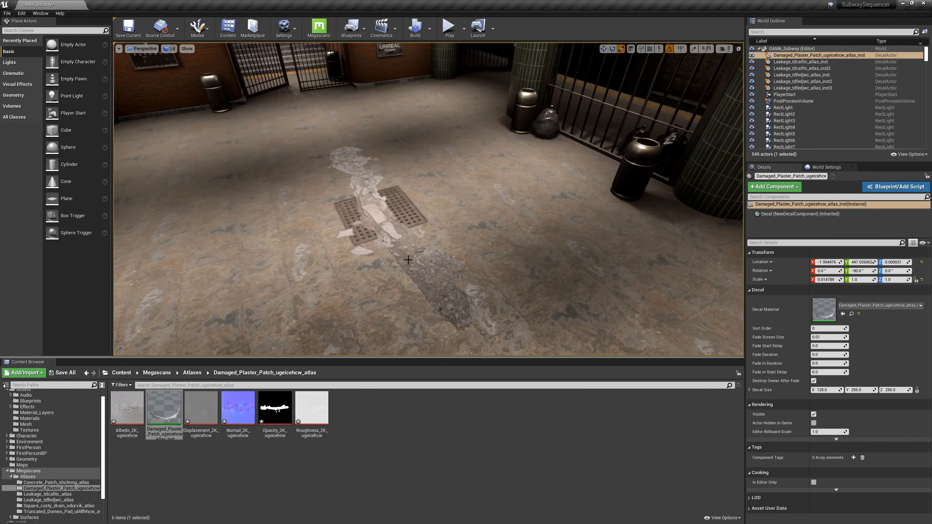
key(g)
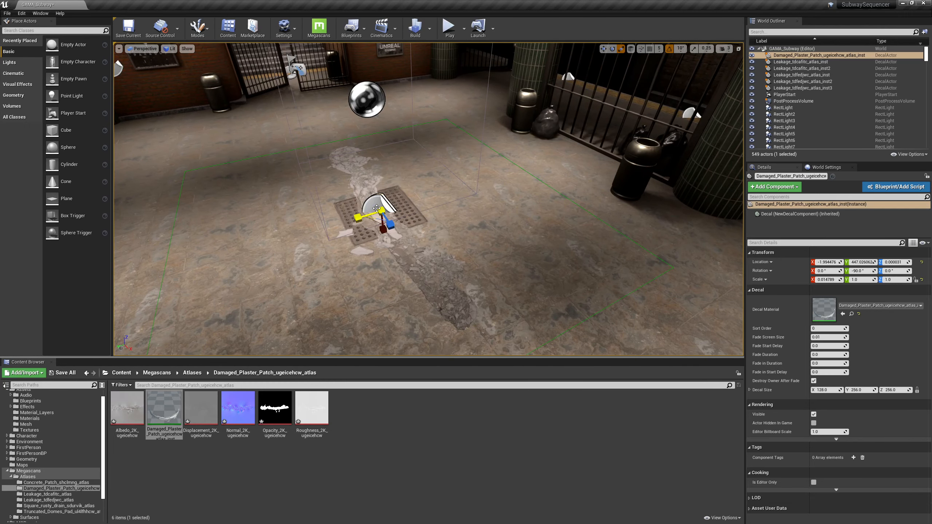
Step: Duplicate the damaged plaster decal to the gate beside the Paragon poster and turn it to run across the gate opening
key(ctrl+grave)
alt+drag(391, 227, 343, 107)
key(e)
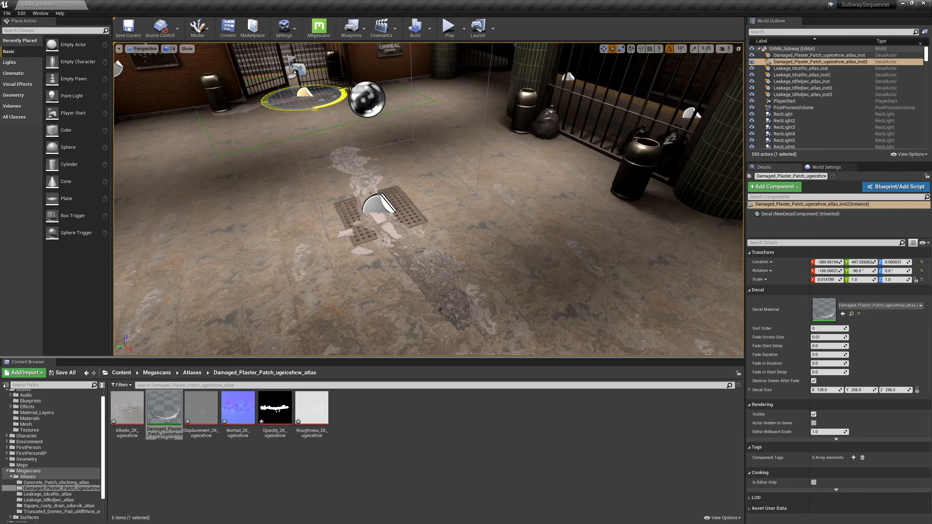
key(f)
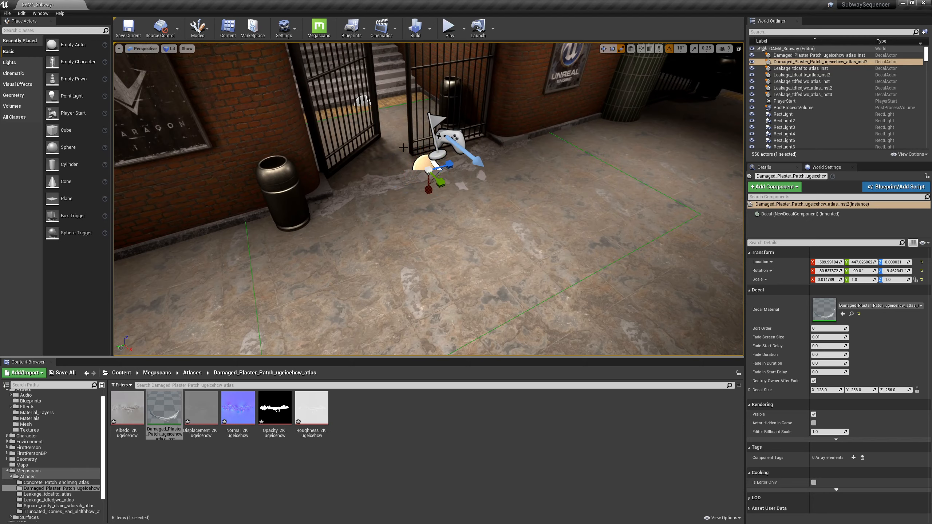
drag(437, 184, 427, 173)
alt+drag(582, 193, 494, 186)
drag(373, 177, 394, 177)
right_drag(394, 177, 602, 193)
key(Escape)
Step: Duplicate the gate's damaged plaster decal to the opposite gate at X about 654, turned to run across that opening
right_drag(416, 257, 437, 250)
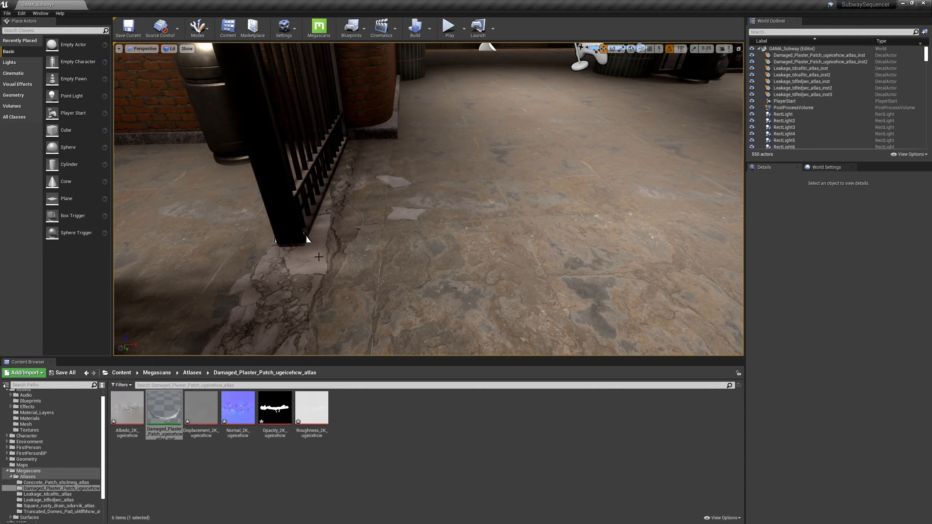
click(307, 239)
alt+shift+drag(321, 241, 322, 241)
right_drag(321, 241, 550, 206)
key(s)
key(s)
key(f)
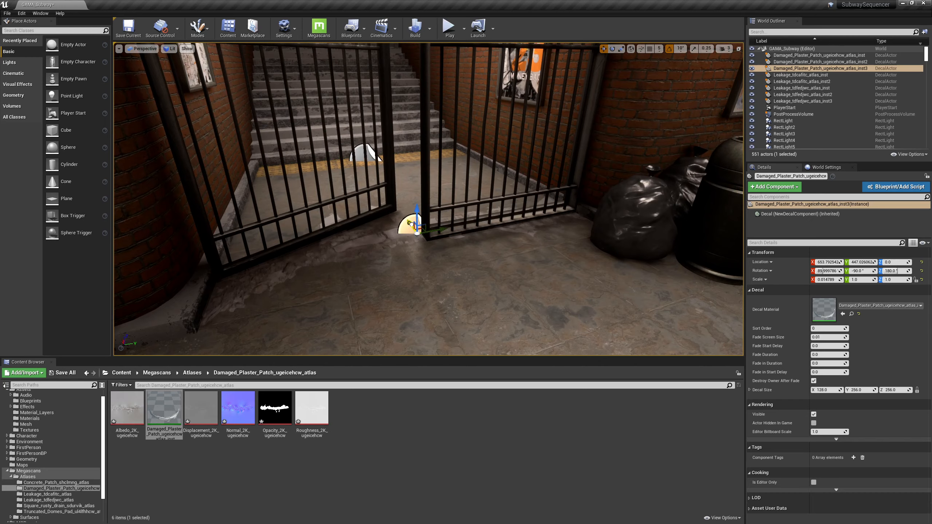
key(Escape)
Step: Duplicate the damaged plaster decal from the drain to the base of the barred fence, at Y about 9
key(s)
right_drag(400, 200, 235, 220)
key(g)
right_drag(240, 165, 241, 166)
key(g)
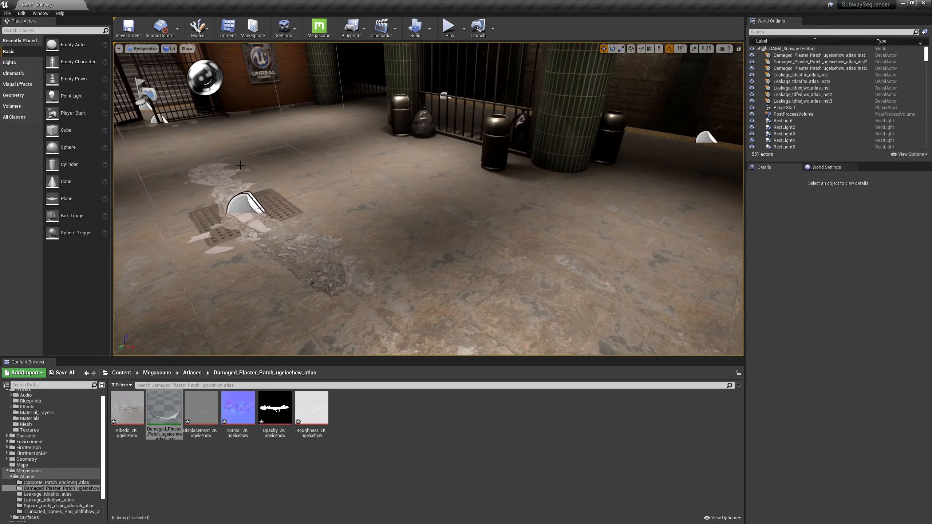
click(241, 205)
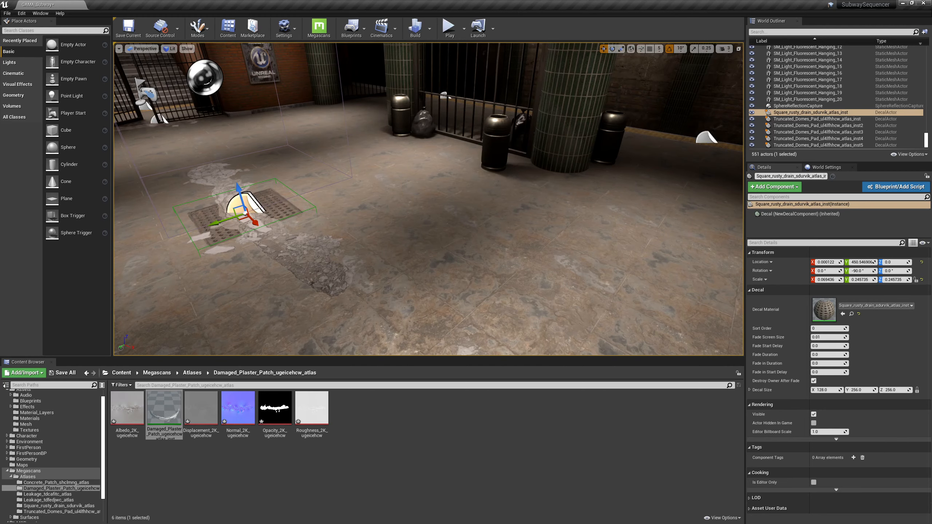
click(260, 203)
click(263, 213)
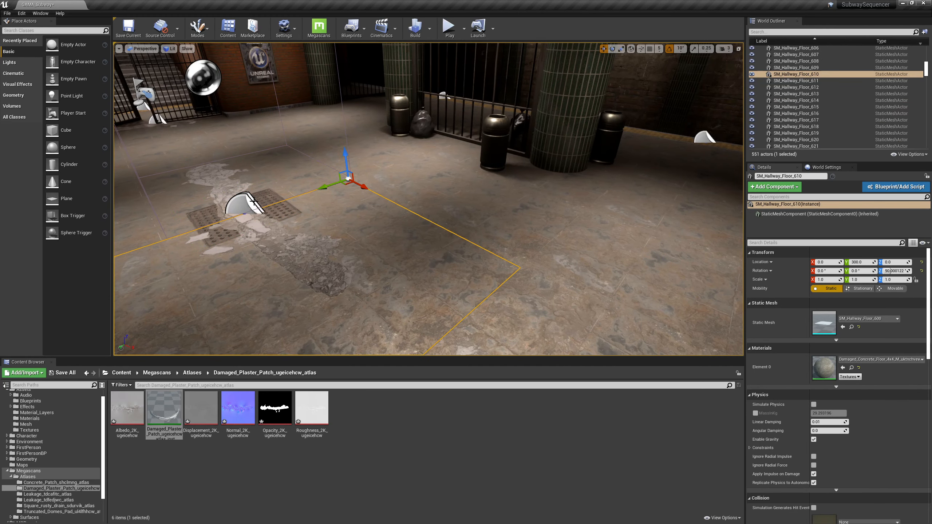
click(254, 202)
alt+drag(215, 223, 459, 135)
key(f)
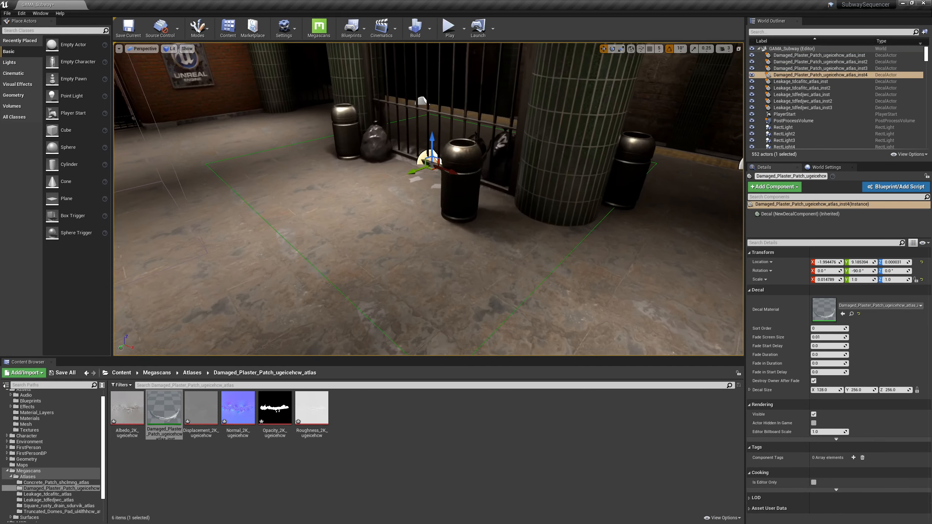
Step: Add two more damaged plaster copies between the pillars on both sides of the barred fence, at X about 437 and about -397
drag(428, 205, 514, 177)
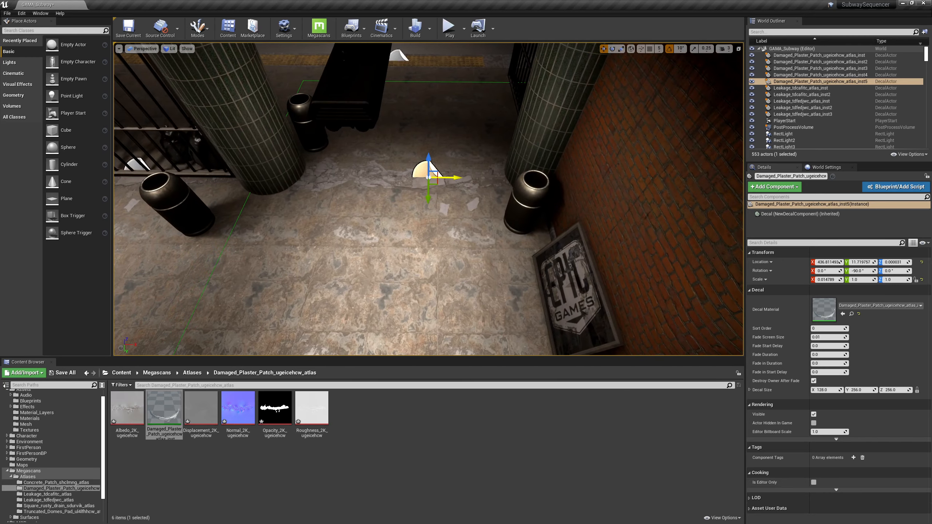
alt+shift+drag(455, 179, 441, 228)
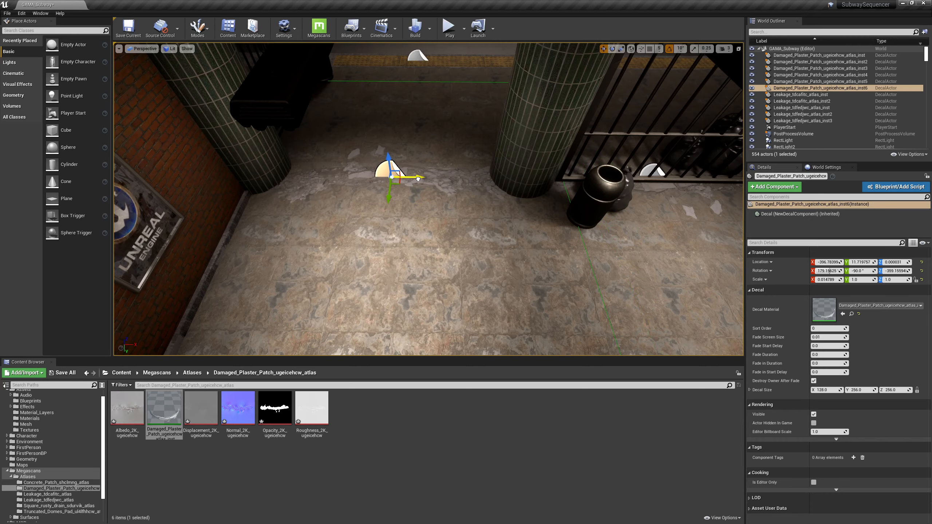
key(Escape)
Step: Hide the editor icons and examine the plaster decals around the fence, drain and gates
key(g)
right_drag(418, 179, 235, 149)
right_drag(660, 194, 734, 189)
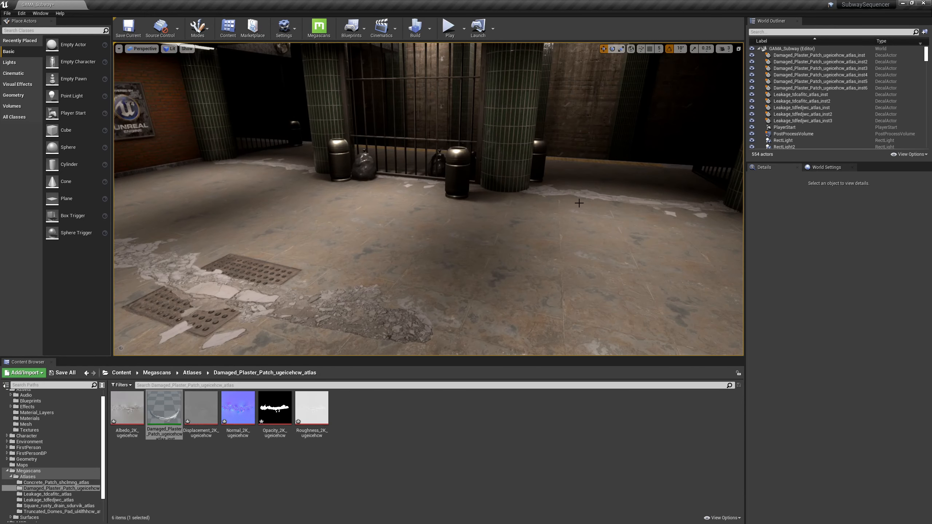
right_drag(429, 199, 602, 199)
right_drag(428, 199, 616, 196)
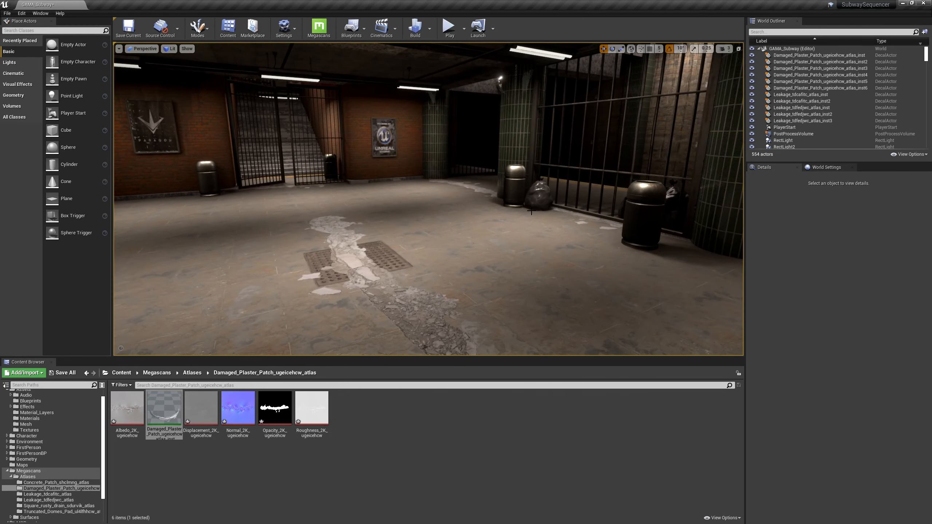
Step: Export the Ash And Charcoal Patches decal from Quixel Bridge to Unreal Engine and open its imported atlas folder
key(alt+Tab)
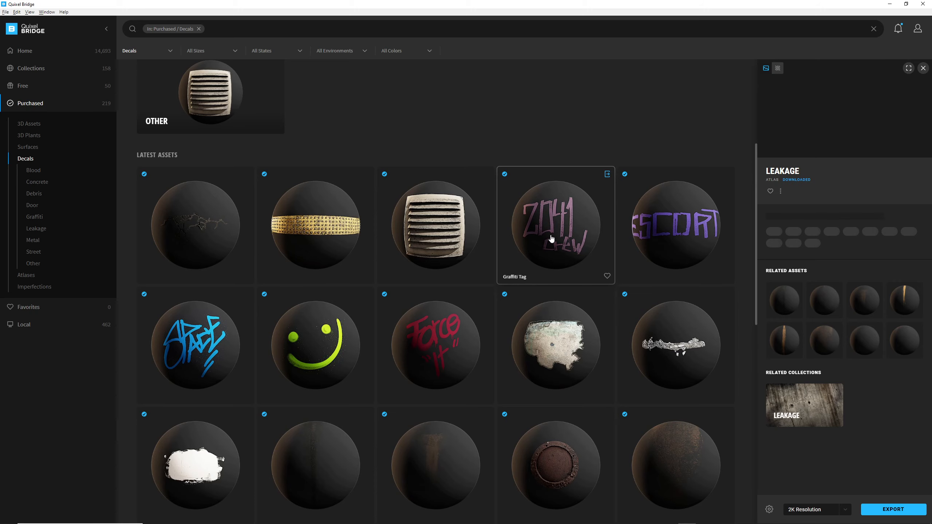
scroll(551, 237, down, 4)
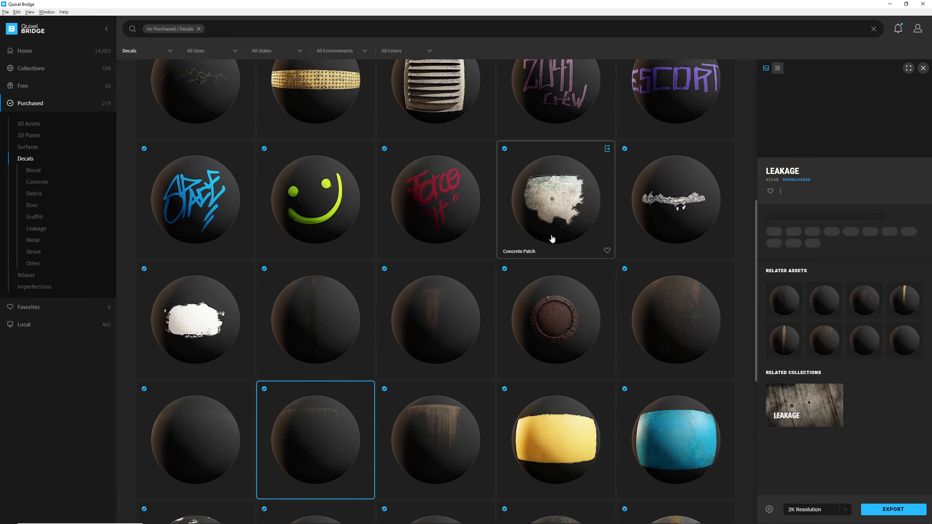
scroll(552, 238, down, 6)
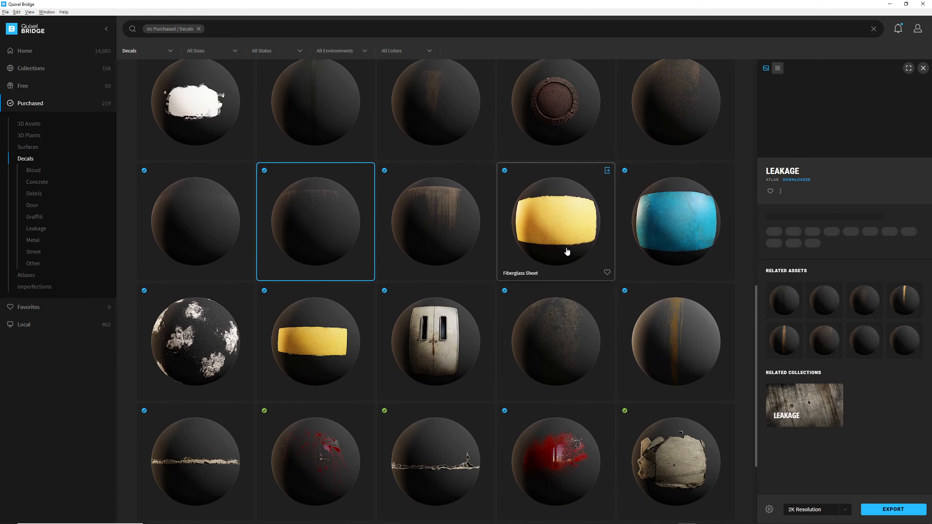
scroll(567, 250, down, 4)
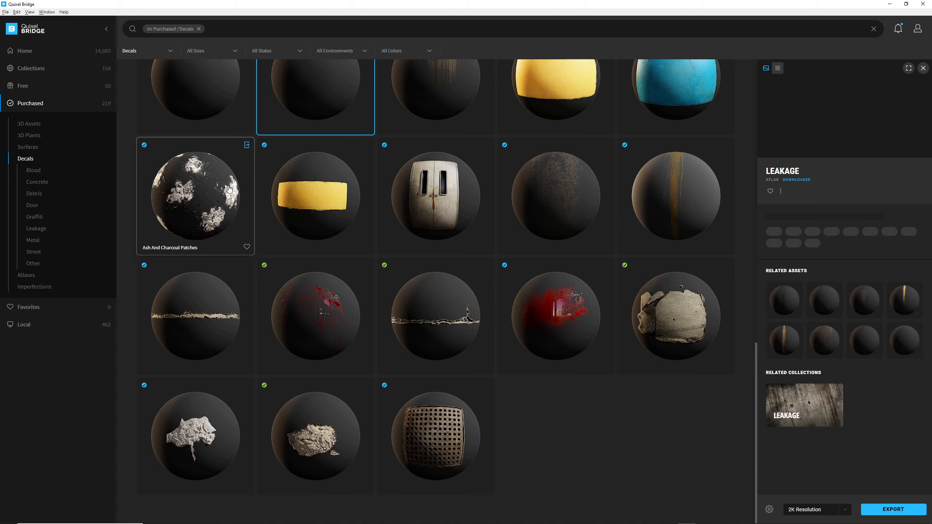
click(246, 147)
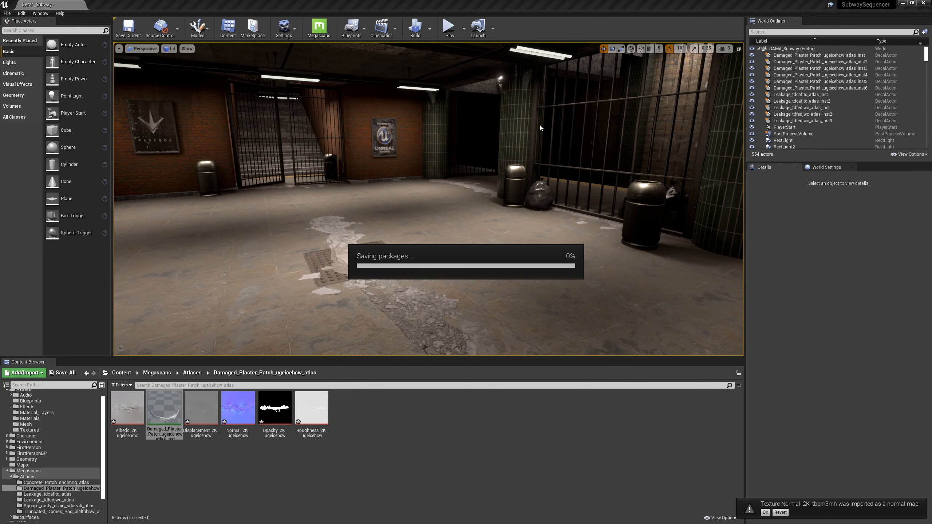
click(51, 483)
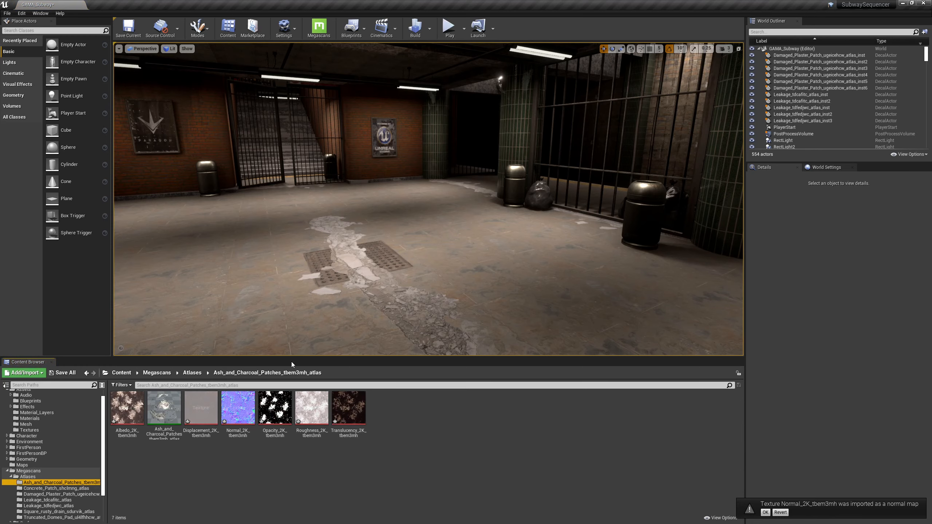
Step: Place the Ash and Charcoal Patches decal on the station floor at X about -98, Y about 618, and inspect it
drag(164, 407, 194, 257)
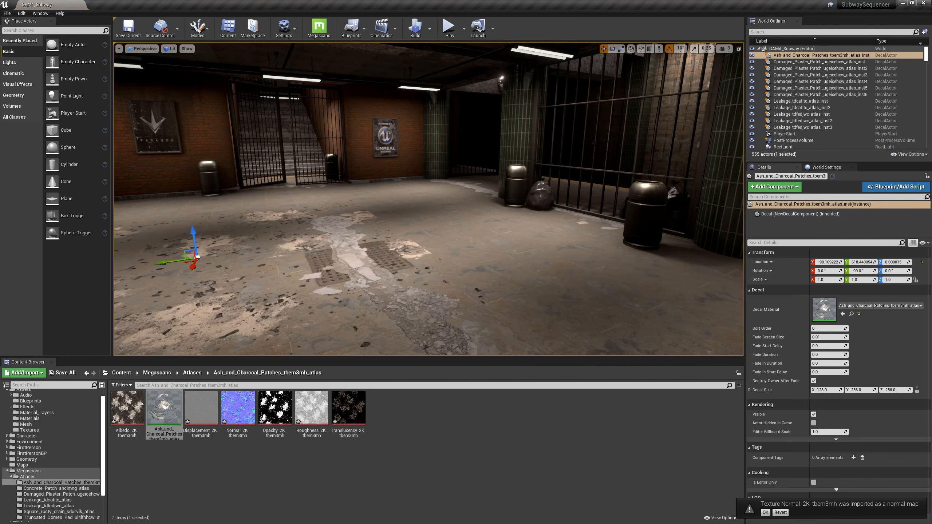
key(Escape)
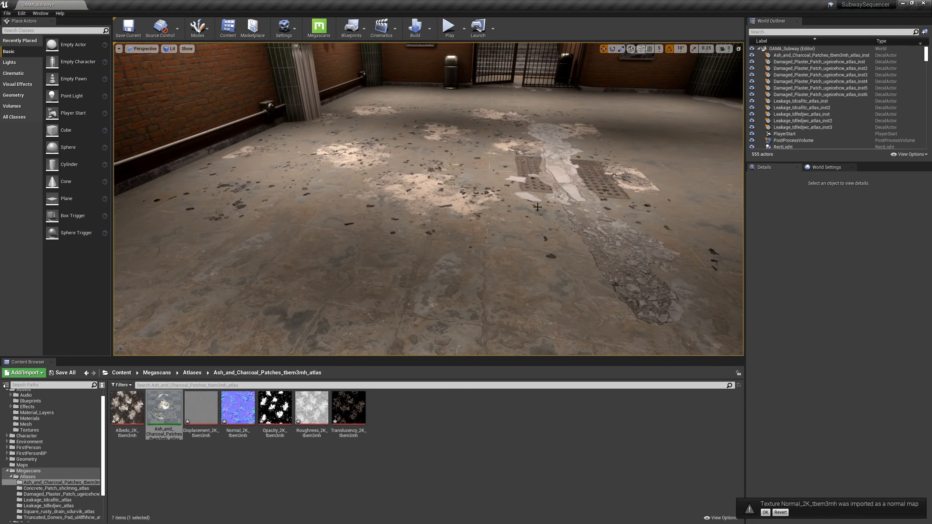
right_drag(544, 224, 398, 222)
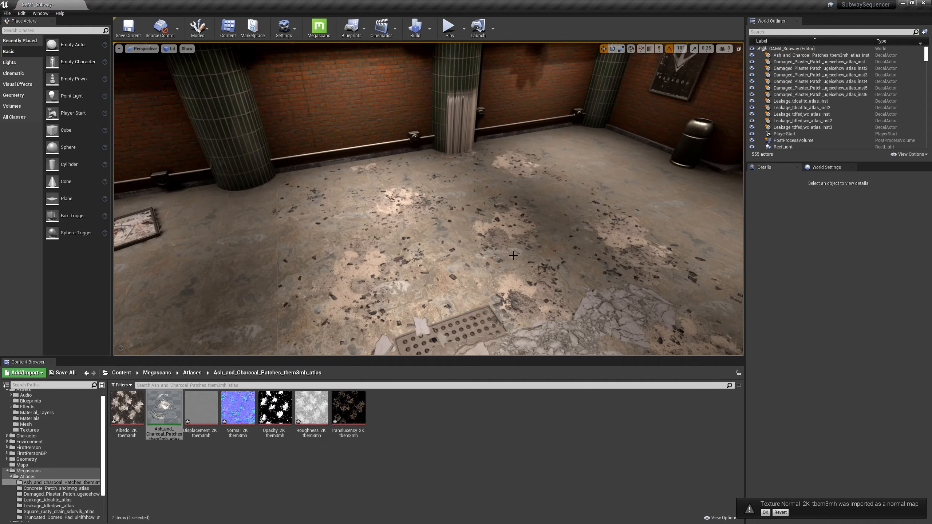
right_drag(513, 255, 509, 259)
key(g)
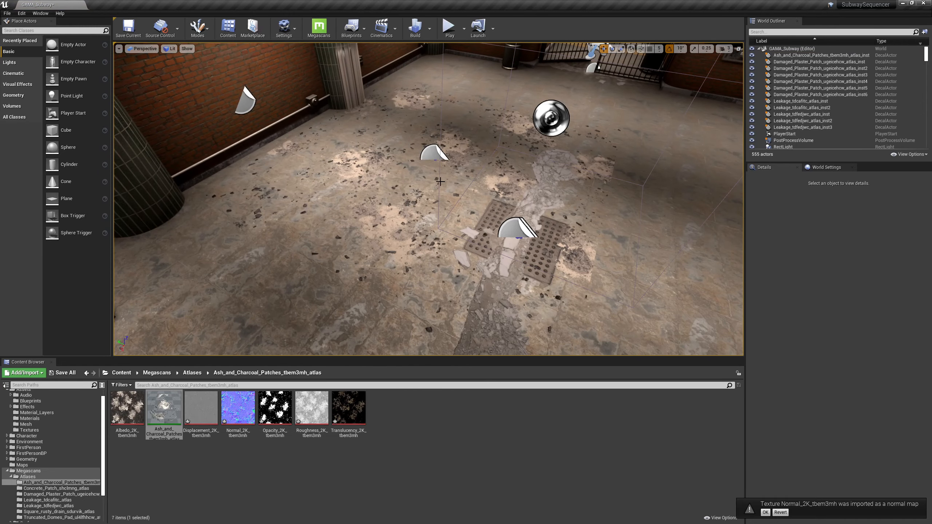
Step: Move the ash and charcoal decal over the floor drains, at X about 12 and Y about 451
click(428, 148)
drag(421, 156, 500, 269)
mouse_move(501, 269)
right_down()
mouse_move(543, 235)
mouse_move(513, 265)
right_up()
key(Escape)
right_drag(493, 178, 550, 209)
right_drag(626, 268, 433, 193)
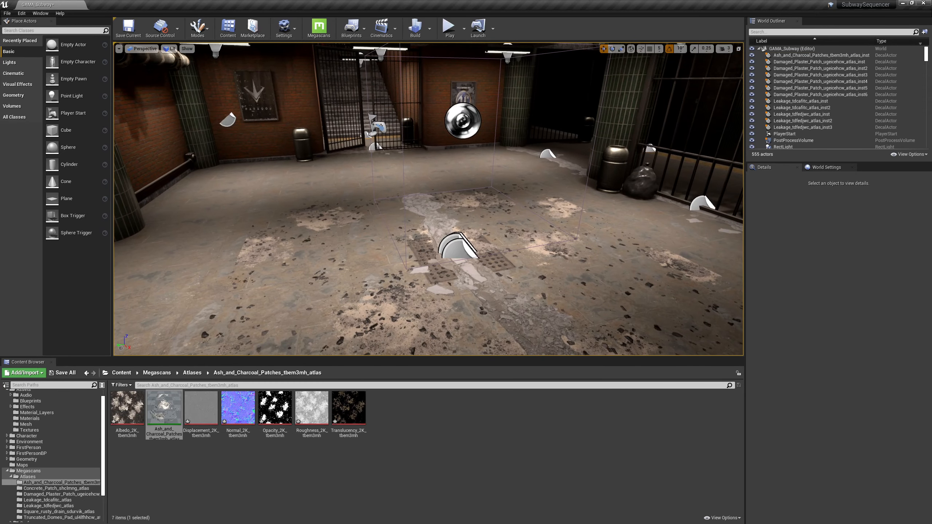
right_drag(520, 219, 538, 209)
right_drag(460, 238, 461, 238)
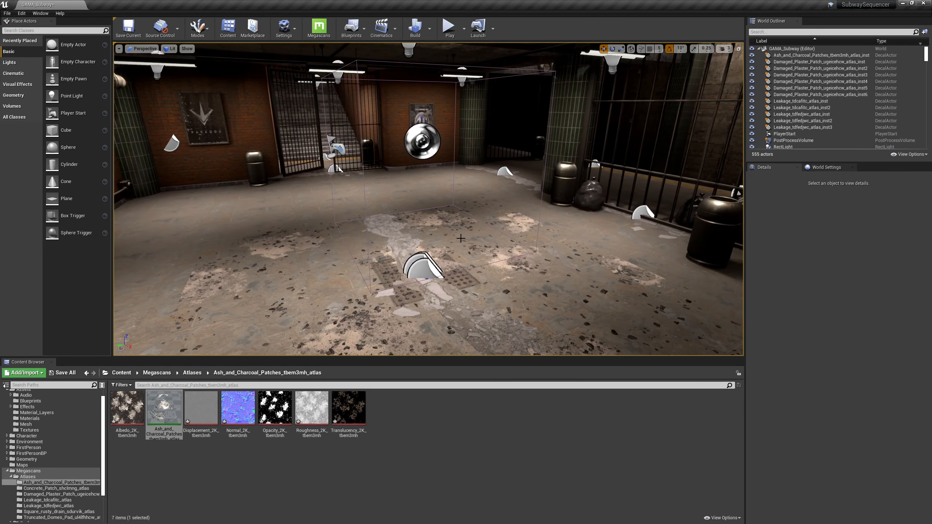
Step: Raise the ash and charcoal decal to the ceiling at Z about 308 and turn it to a Y rotation of 90°
click(426, 268)
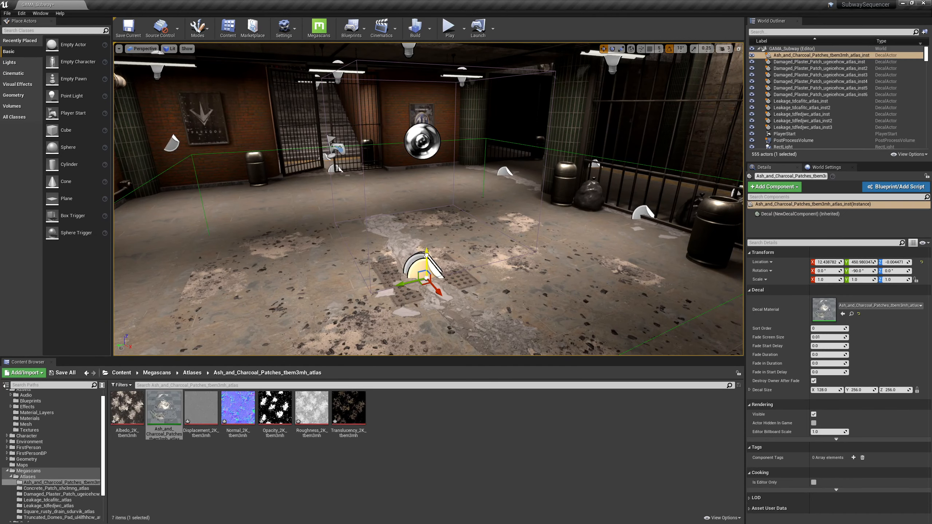
drag(426, 255, 440, 125)
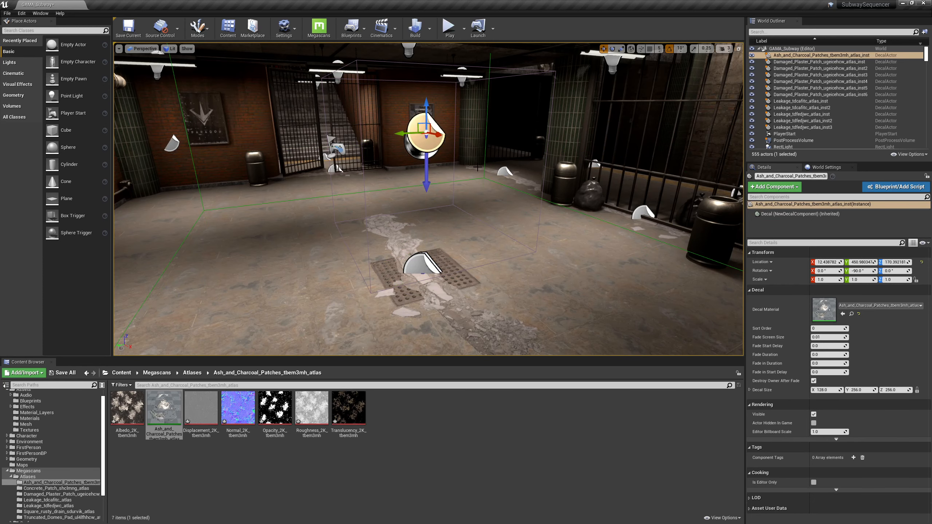
right_drag(476, 167, 449, 207)
drag(433, 241, 348, 244)
key(w)
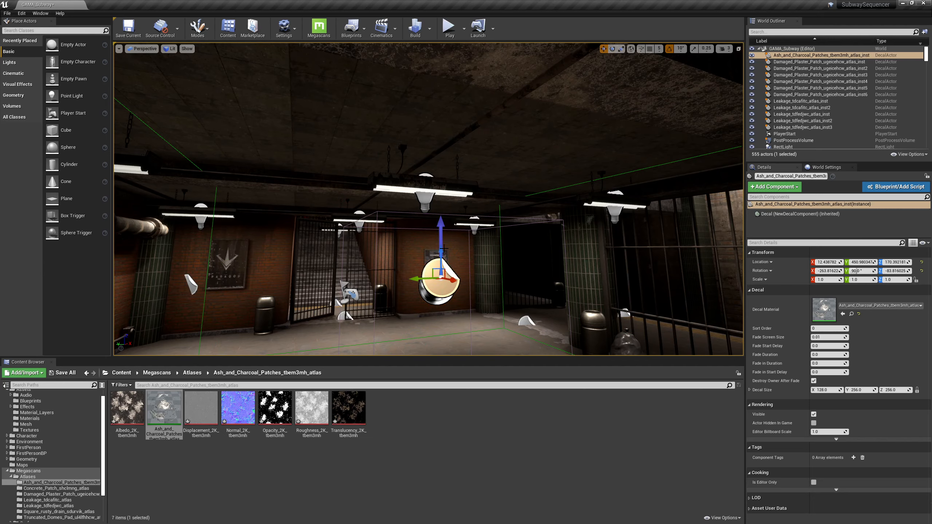
drag(443, 249, 461, 135)
right_drag(461, 136, 488, 69)
key(Escape)
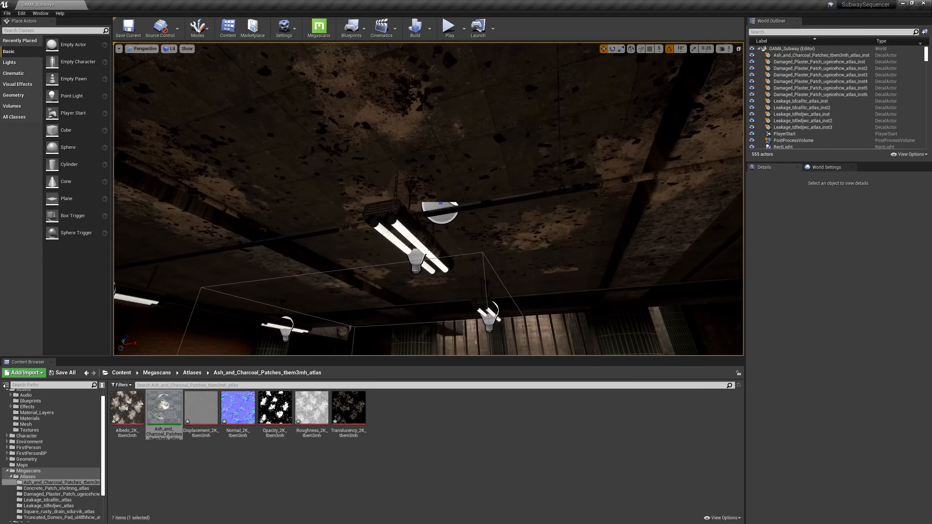
Step: Scale the ceiling decal to about 0.32, 0.66, 0.66, shift it to Y about 649 and check it with editor icons hidden
right_drag(428, 251, 526, 249)
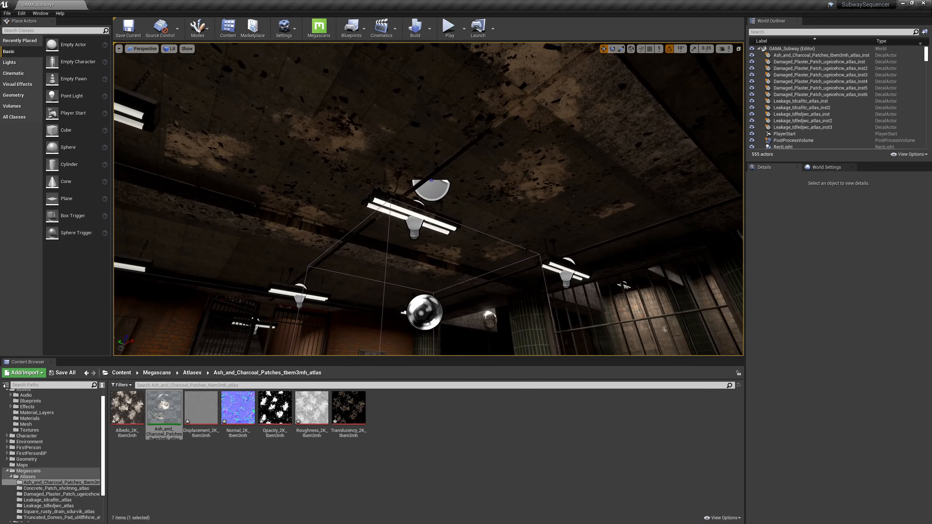
click(432, 191)
drag(434, 186, 411, 199)
right_drag(508, 188, 438, 187)
key(Escape)
click(516, 188)
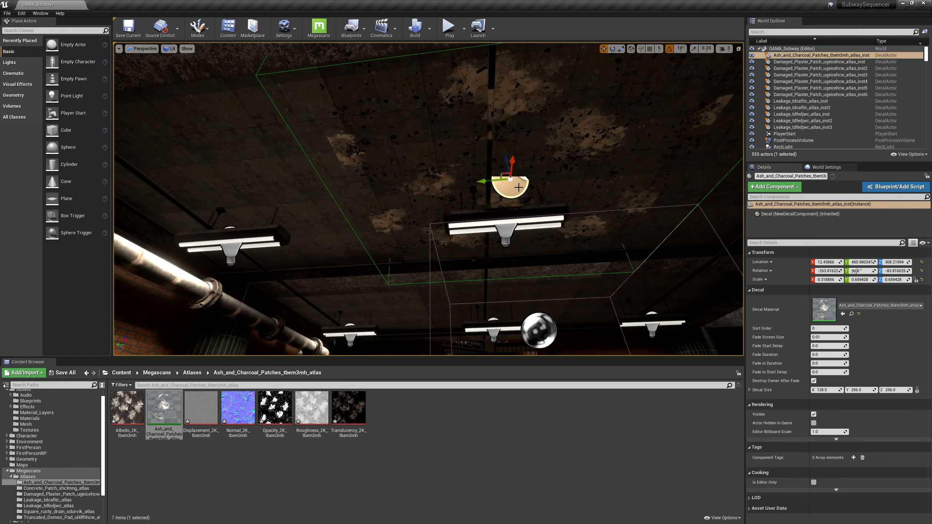
drag(511, 185, 304, 188)
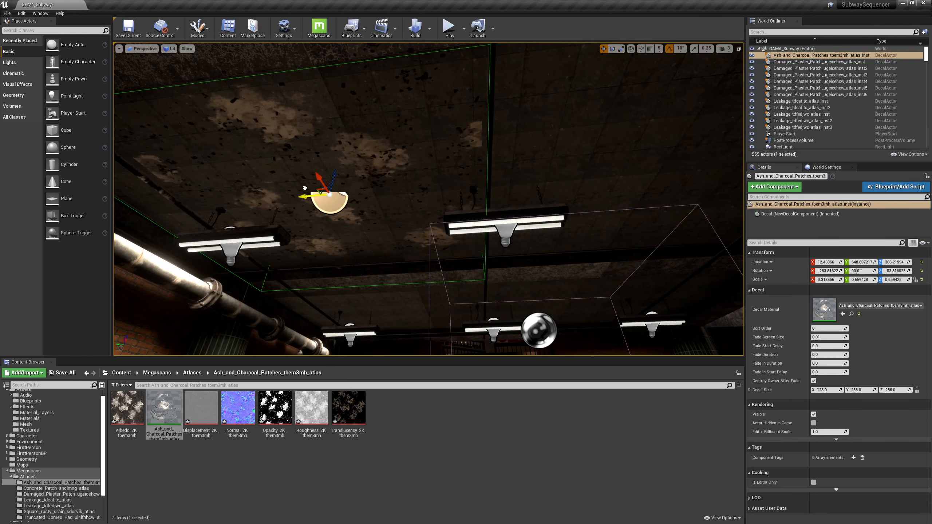
right_drag(404, 150, 450, 215)
key(Escape)
key(g)
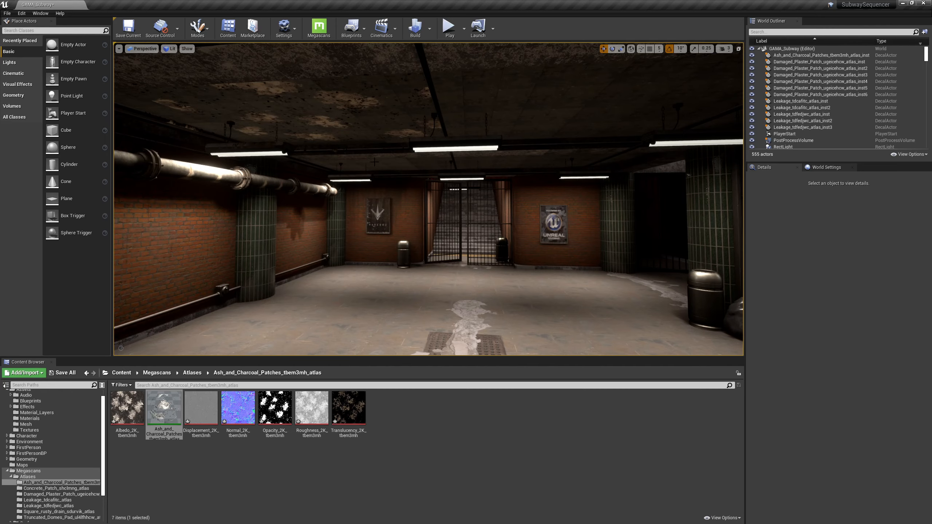
Step: Show the editor icons and delete the ash and charcoal decal from the ceiling
key(g)
right_drag(374, 163, 443, 208)
click(348, 182)
key(Delete)
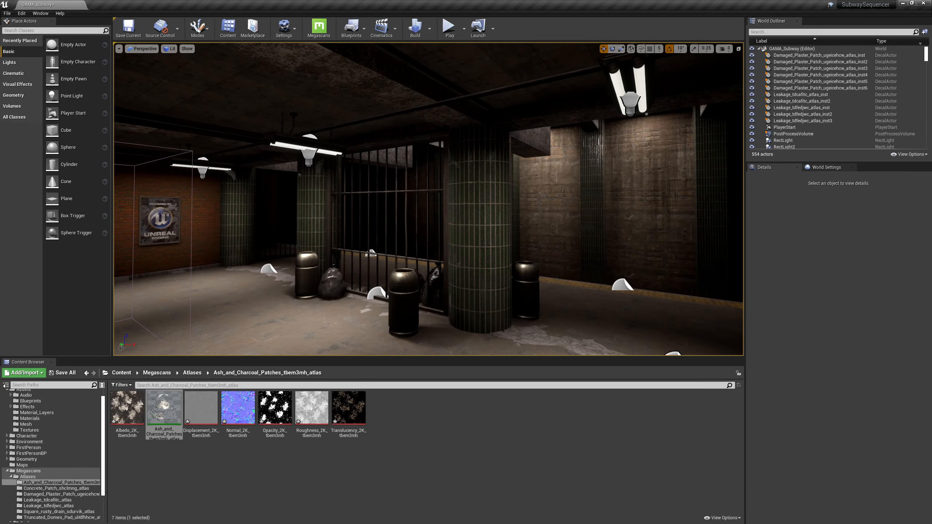
Step: Switch the viewport to Unlit and place the ash and charcoal decal on the far brick wall, rotated to about 90°, 0°, -90°
mouse_move(347, 212)
right_down()
mouse_move(403, 210)
mouse_move(346, 212)
right_up()
key(w)
click(170, 48)
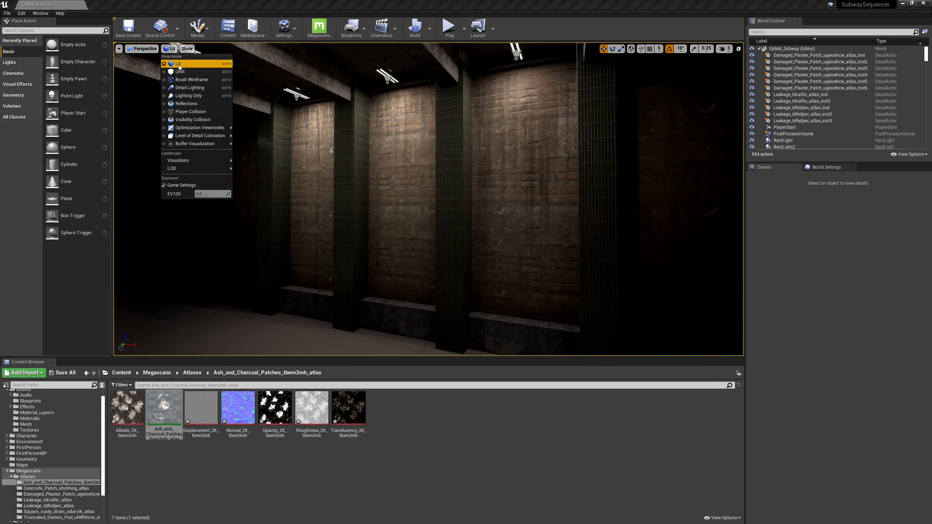
click(176, 74)
drag(164, 407, 167, 209)
drag(143, 177, 116, 210)
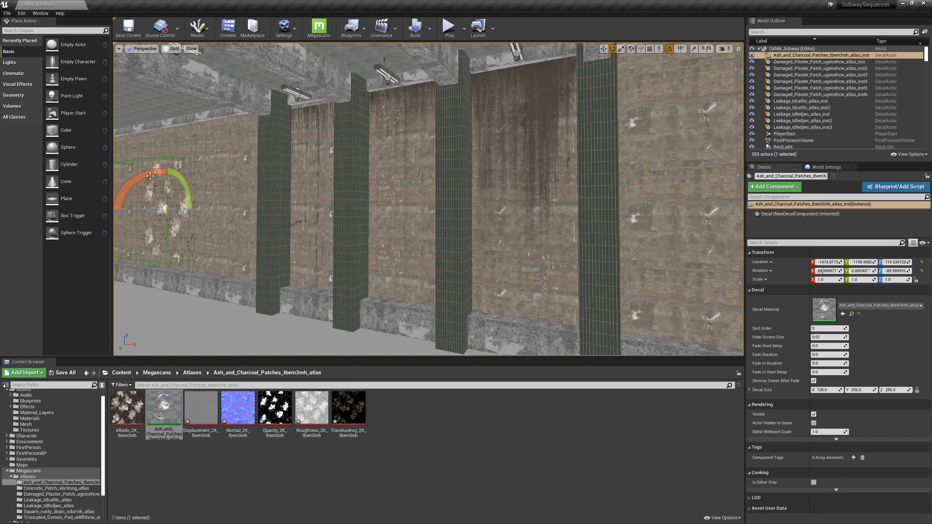
Step: Enlarge the wall decal to about 1.47 in Y and Z, raise it to Z about 189 and shift it sideways along the wall
right_drag(234, 175, 235, 201)
key(f)
key(r)
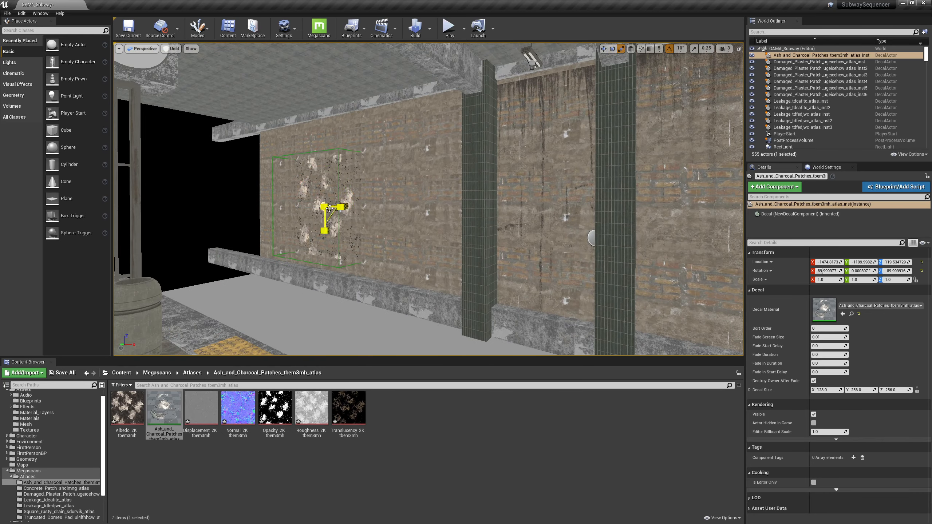
drag(333, 216, 325, 166)
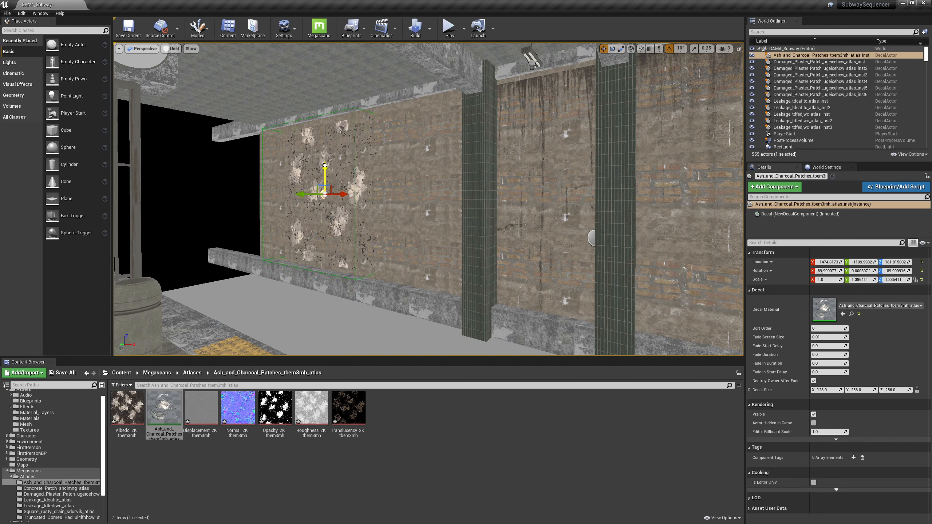
drag(333, 203, 324, 170)
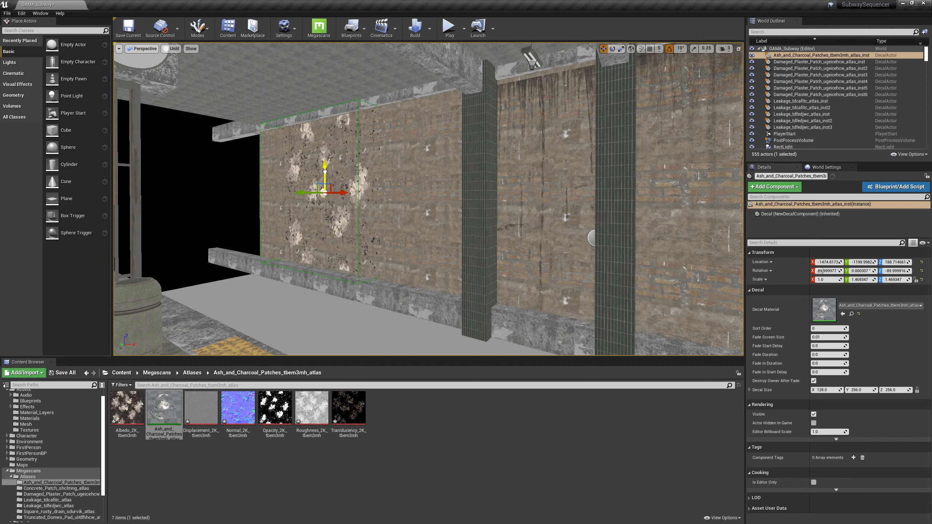
drag(341, 193, 394, 193)
right_drag(502, 214, 466, 238)
key(Escape)
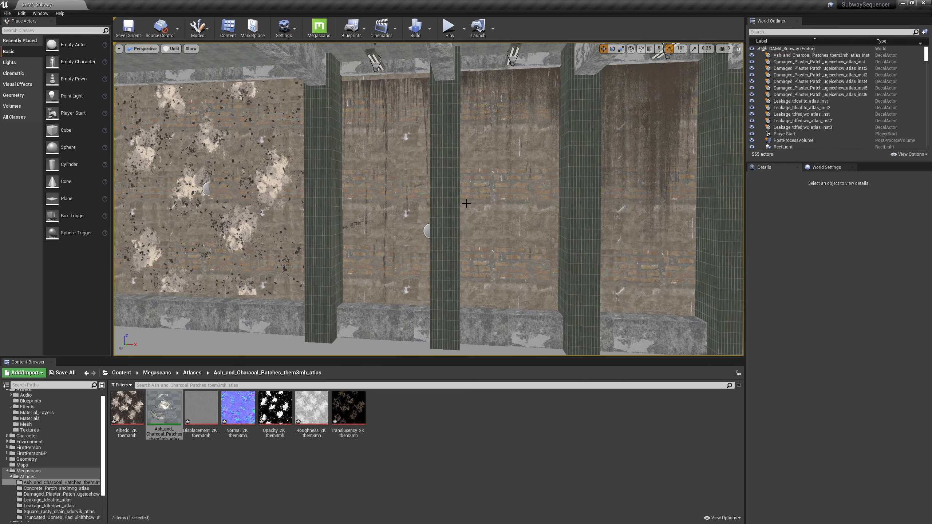
Step: Return the viewport to Lit shading and examine the decorated wall and the barred fence area
click(172, 49)
click(174, 63)
right_drag(367, 183, 281, 182)
key(s)
right_drag(541, 204, 411, 266)
key(a)
key(d)
right_drag(471, 221, 568, 228)
key(a)
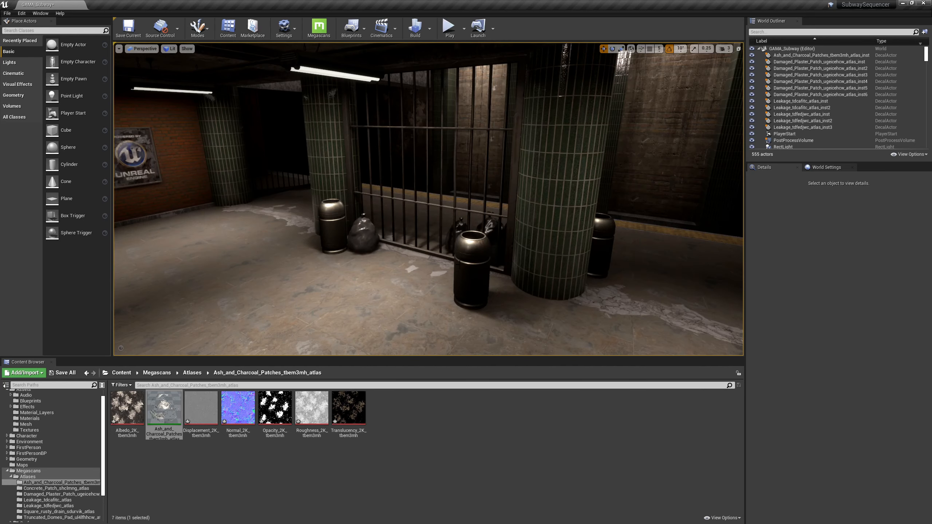
click(461, 268)
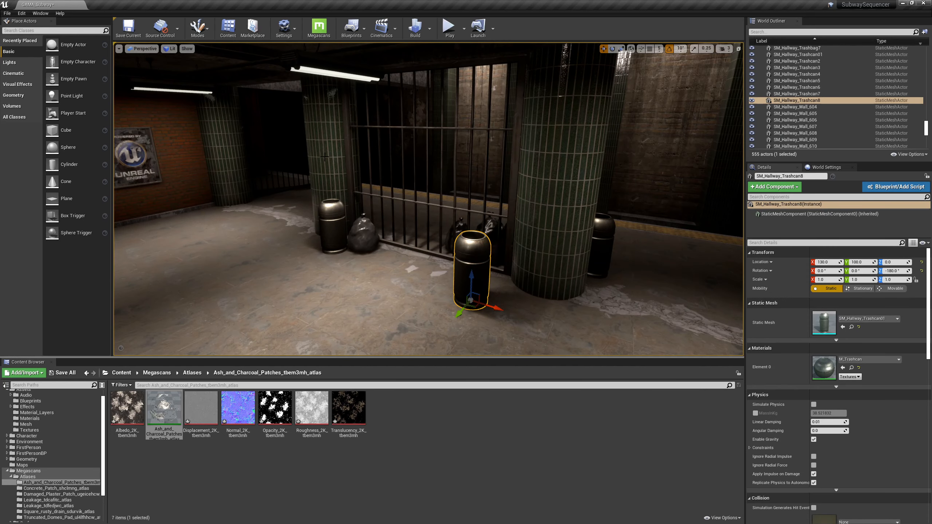
Step: Export the blue SPACE Graffiti Tag decal from Quixel Bridge to Unreal Engine and return to the level editor
key(alt+Tab)
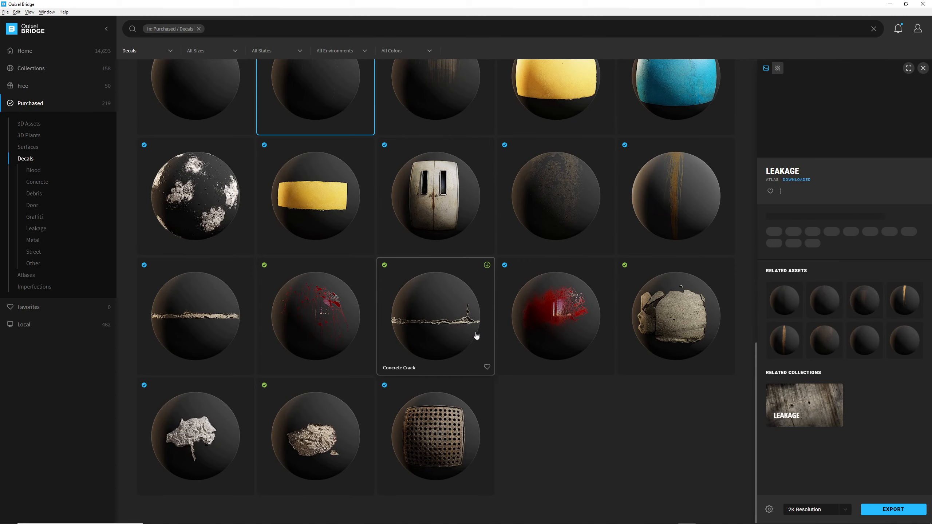
scroll(476, 336, up, 3)
scroll(476, 335, up, 3)
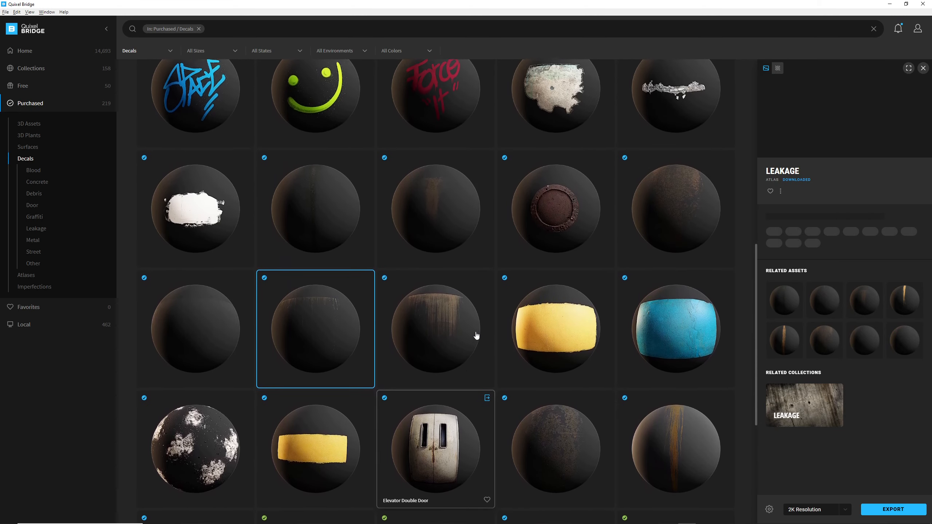
scroll(476, 336, up, 1)
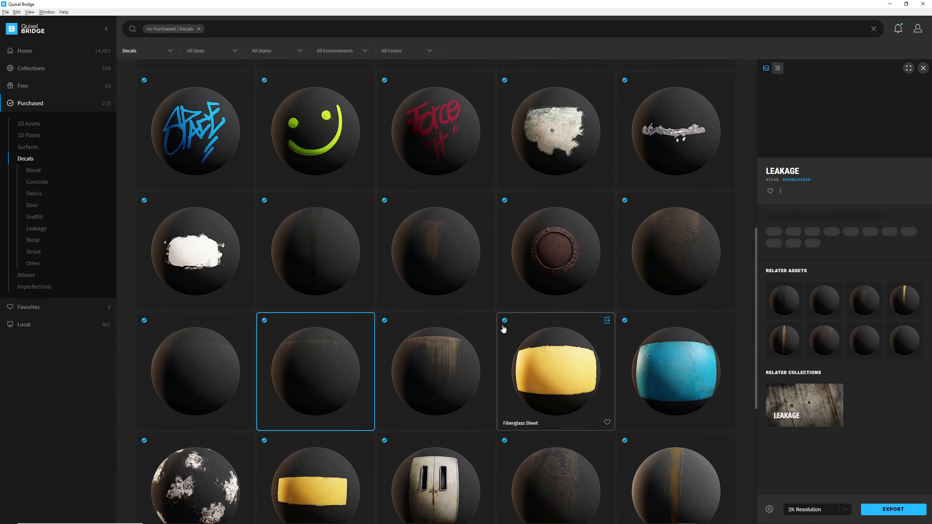
scroll(503, 329, up, 4)
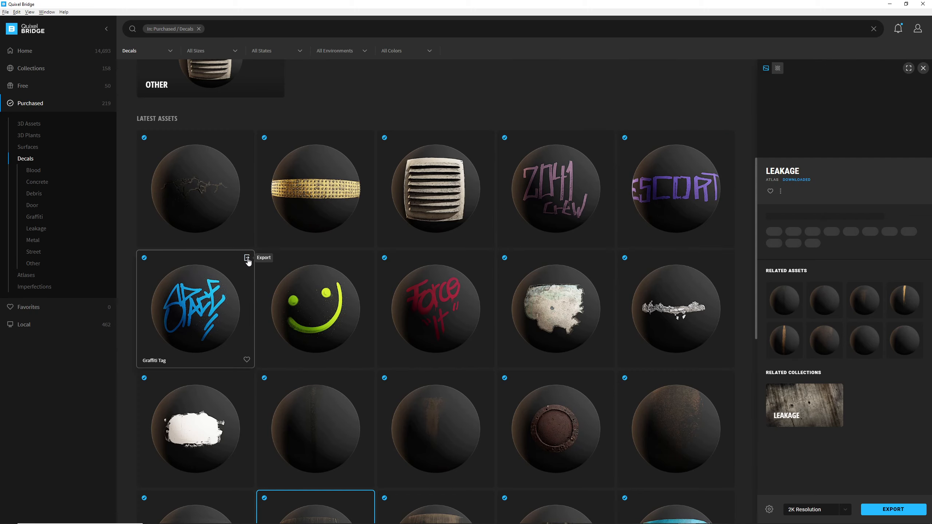
click(247, 259)
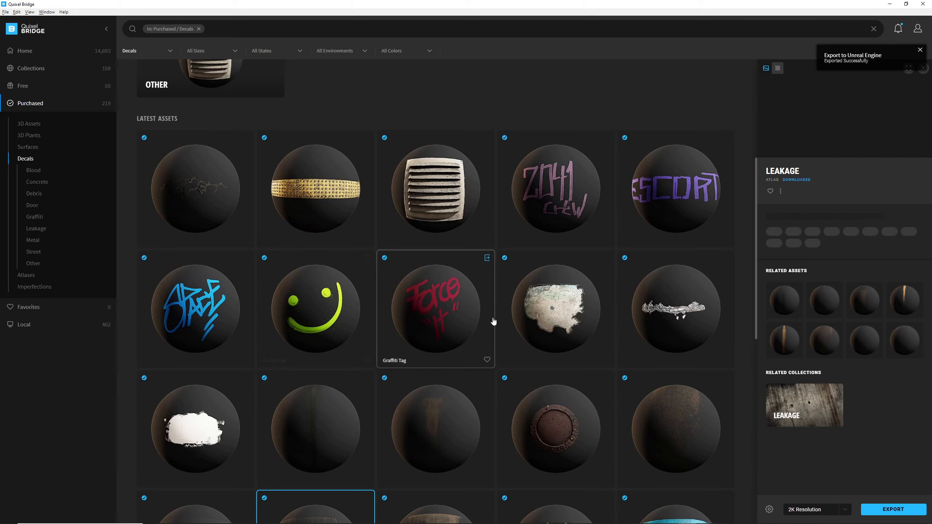
key(alt+Tab)
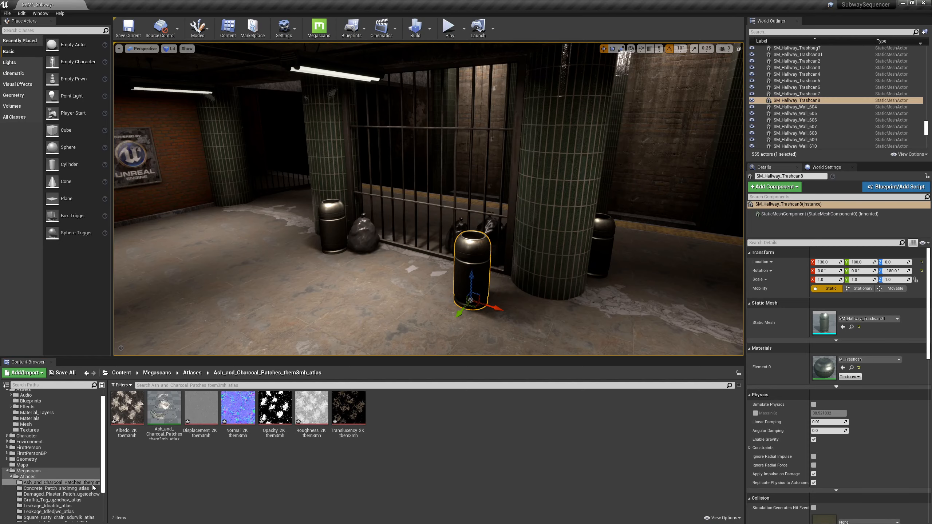
Step: Place the Graffiti_Tag_ujzndhav_atlas decal on the station floor and shift it towards the brick wall to Y about 626
scroll(93, 487, down, 2)
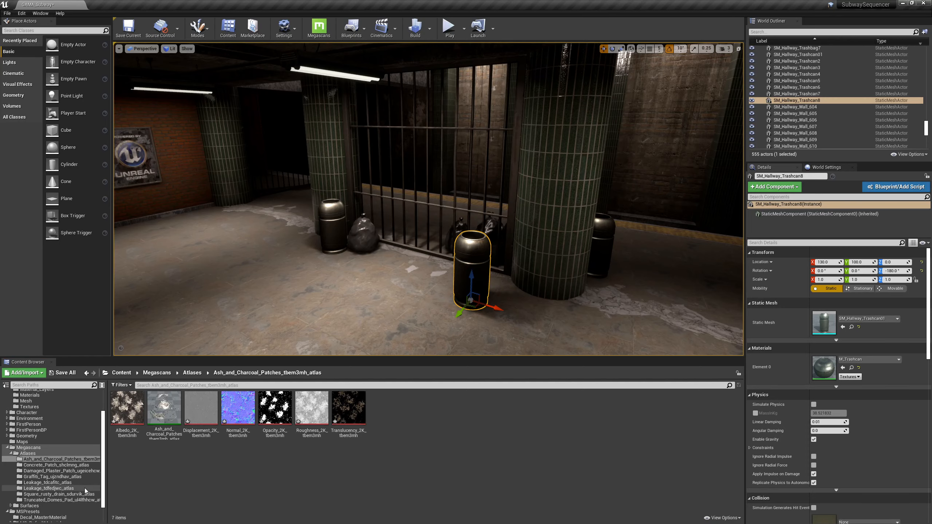
click(45, 478)
drag(166, 410, 198, 285)
right_drag(198, 285, 154, 305)
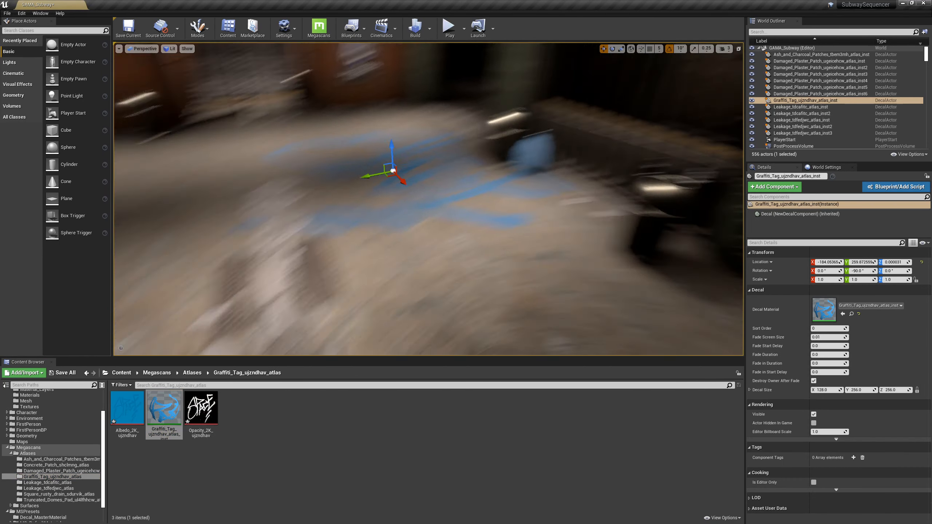
right_drag(379, 273, 361, 246)
drag(403, 198, 125, 215)
Step: Rotate the blue graffiti decal upright so that it projects onto the brick wall between the columns
key(e)
mouse_move(168, 239)
mouse_down()
mouse_move(180, 244)
mouse_move(172, 241)
mouse_up()
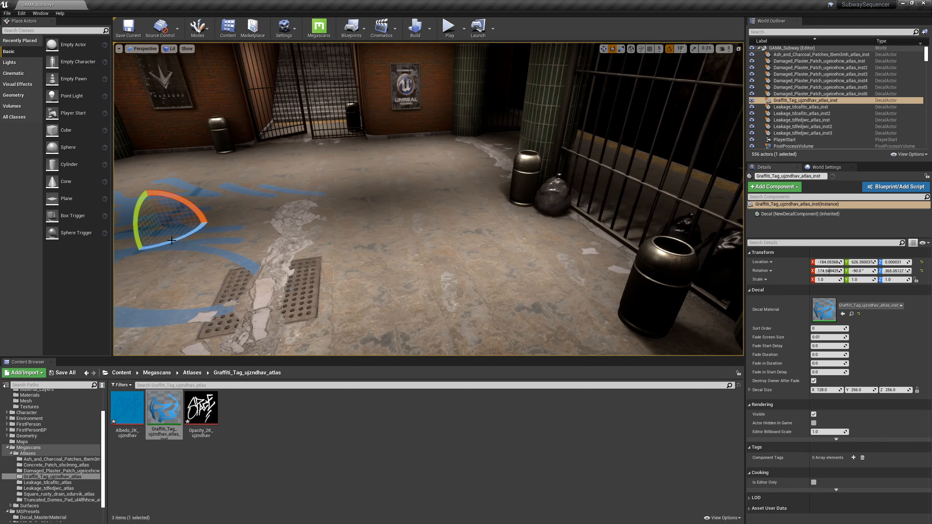
key(space)
key(space)
key(space)
drag(181, 199, 208, 223)
key(space)
key(space)
right_drag(330, 212, 257, 184)
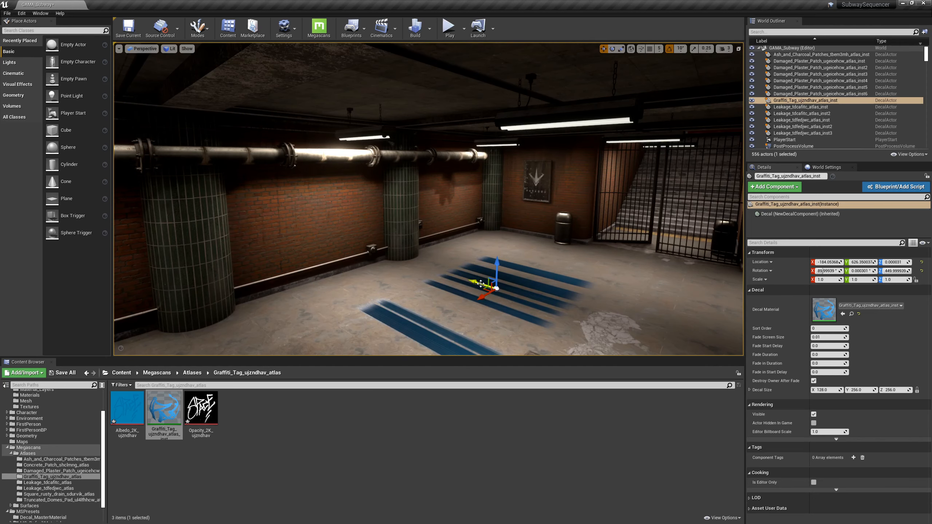
Step: Move the blue graffiti onto the brick wall at about X -6, Y 899, Z 92, and flatten its X scale to about 0.04
drag(480, 283, 332, 224)
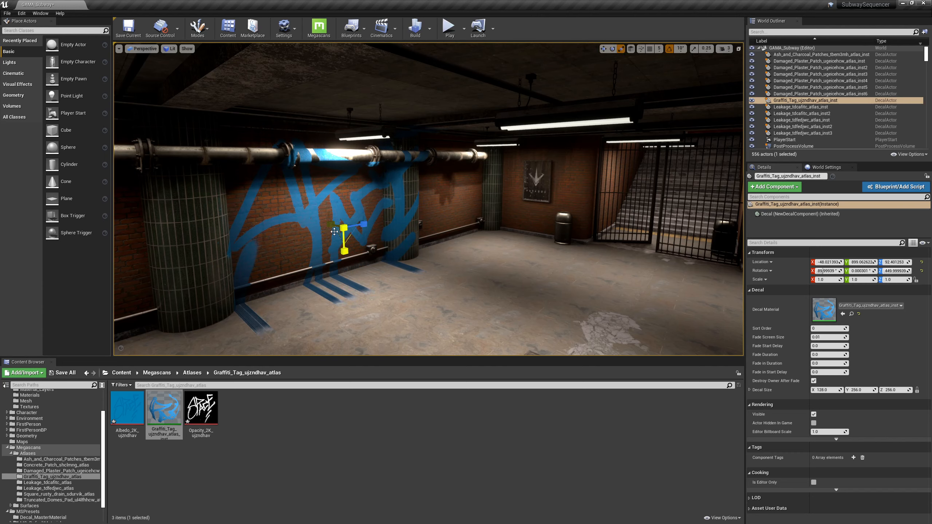
drag(330, 225, 346, 228)
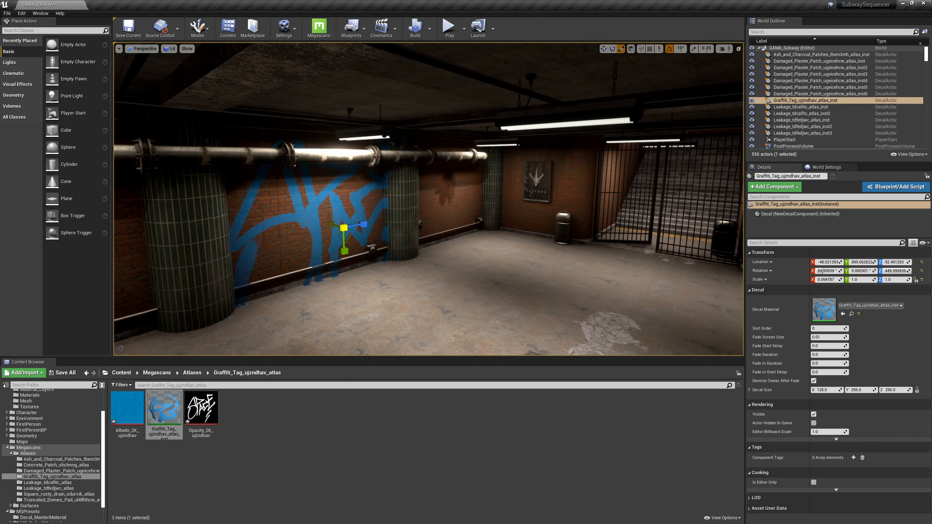
key(f)
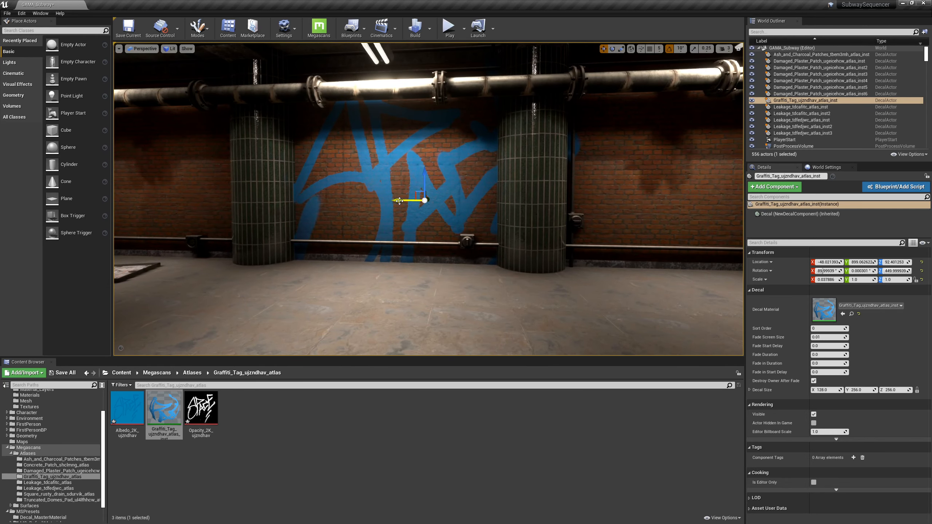
drag(399, 201, 371, 201)
right_drag(401, 135, 458, 135)
key(Escape)
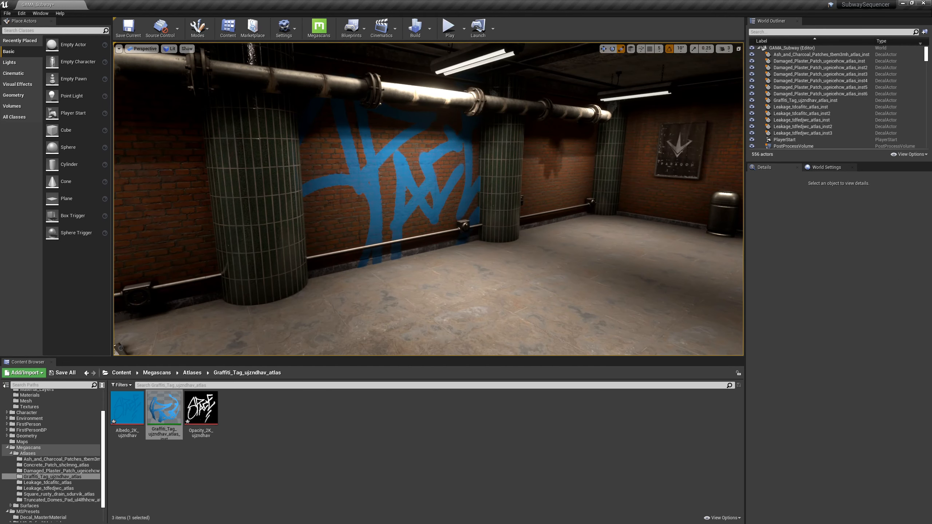
click(421, 200)
click(405, 210)
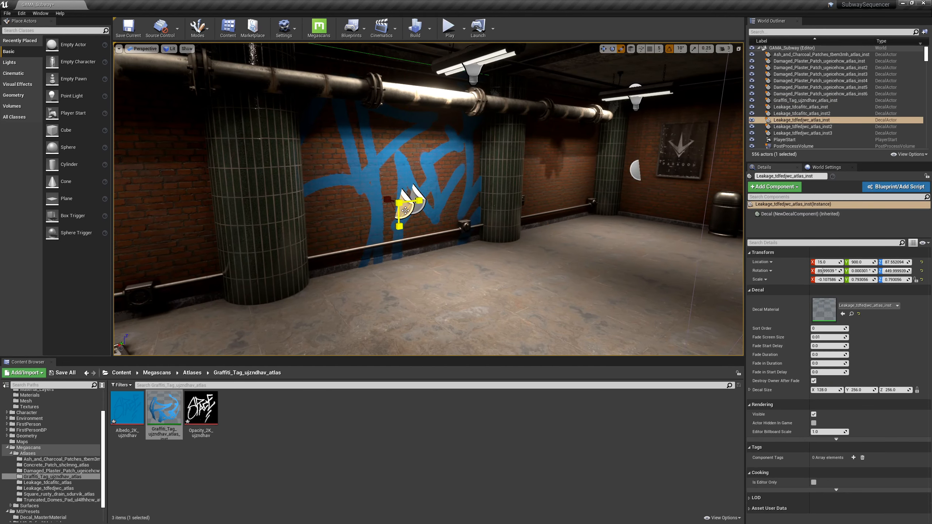
key(ctrl+z)
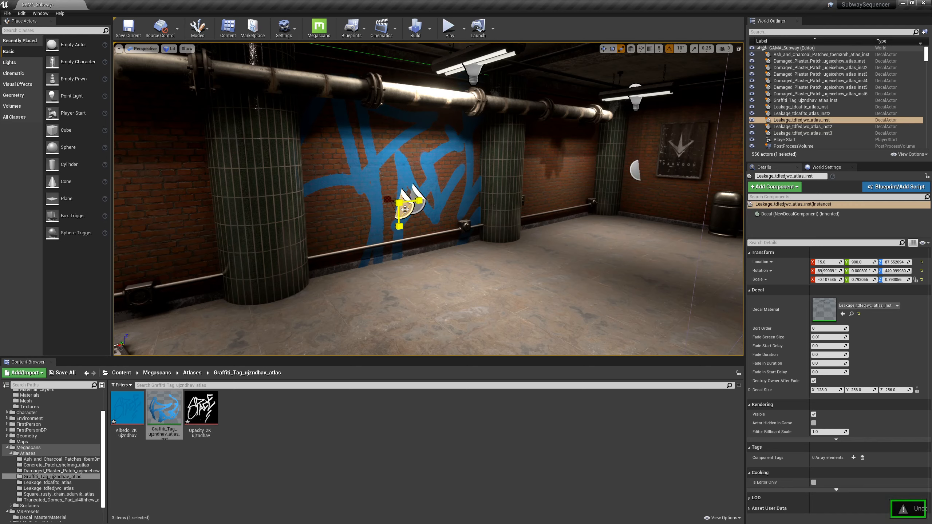
Step: Shrink the blue graffiti decal to about 0.67 in Y and Z and raise it to Z about 136
click(420, 207)
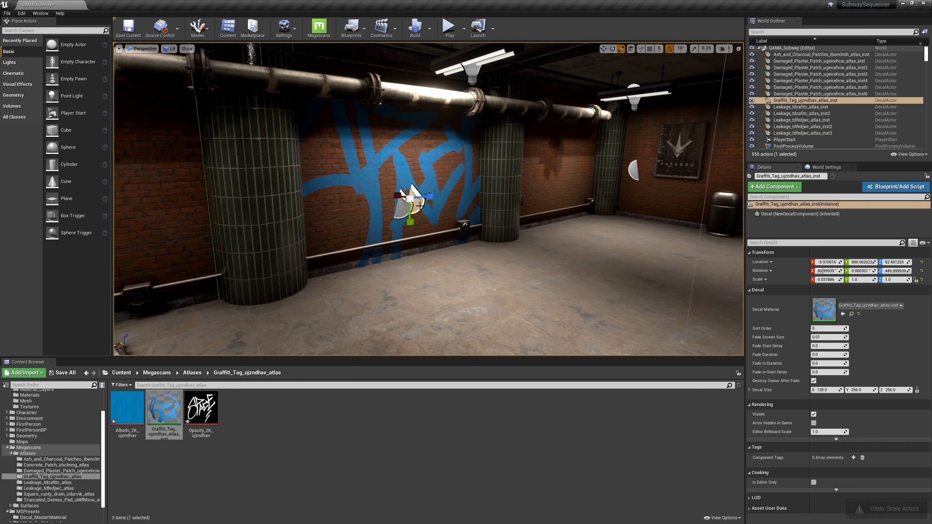
drag(419, 206, 404, 216)
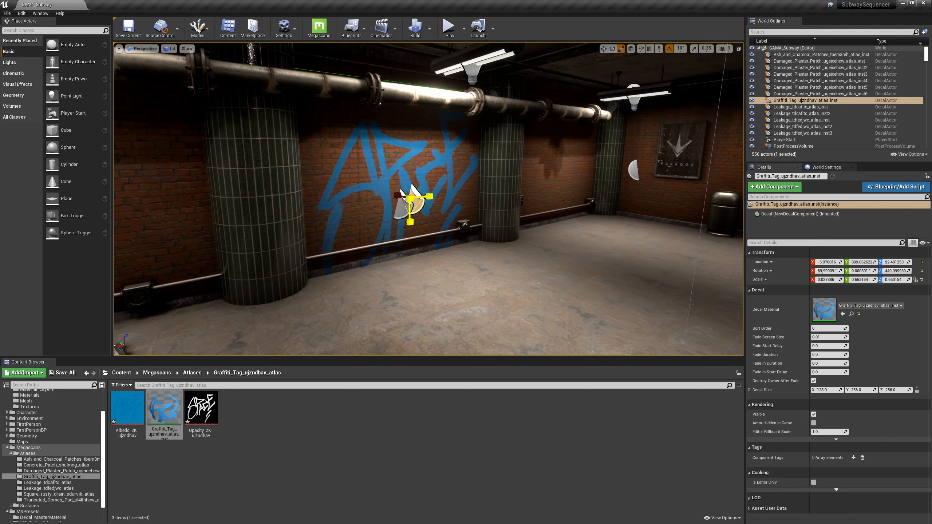
key(f)
key(w)
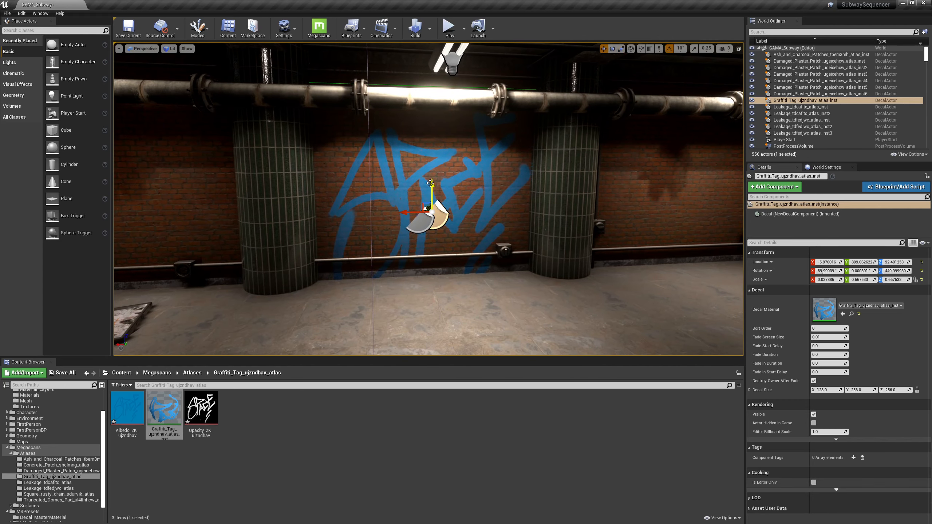
drag(430, 183, 429, 152)
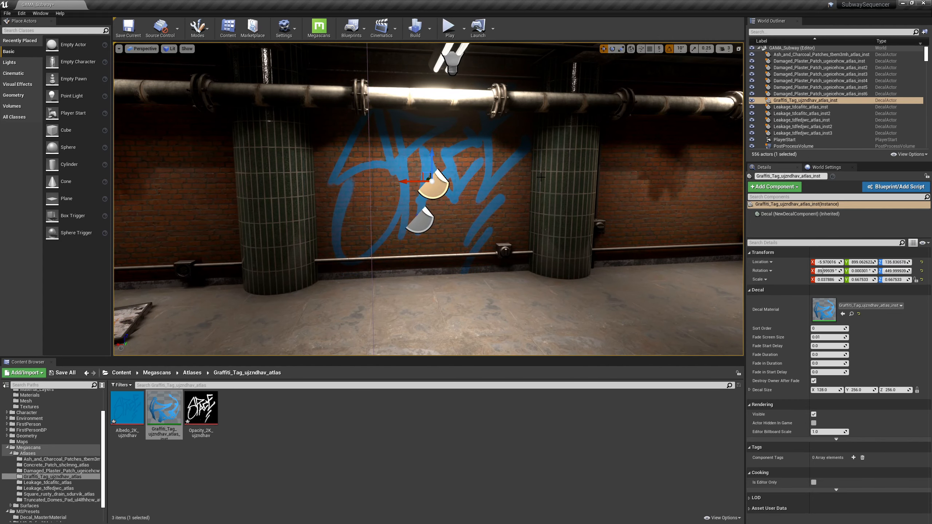
Step: Try sliding the blue graffiti decal along the wall to X about 216, and undo the move
right_drag(541, 178, 734, 117)
key(d)
key(a)
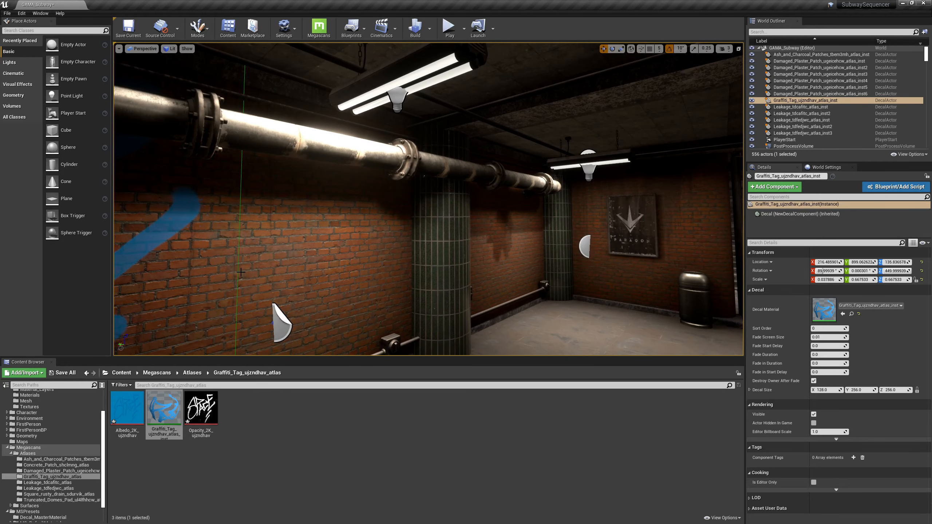
key(ctrl+z)
Step: Deepen the blue graffiti decal's X scale to about 0.12 and nudge it off the wall to Y about 897.7
right_drag(225, 276, 117, 274)
key(r)
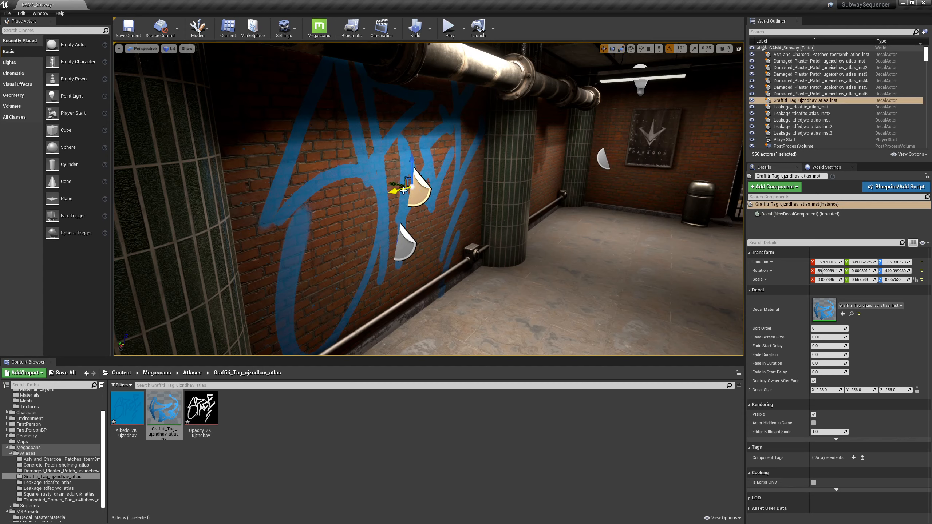
drag(393, 184, 395, 187)
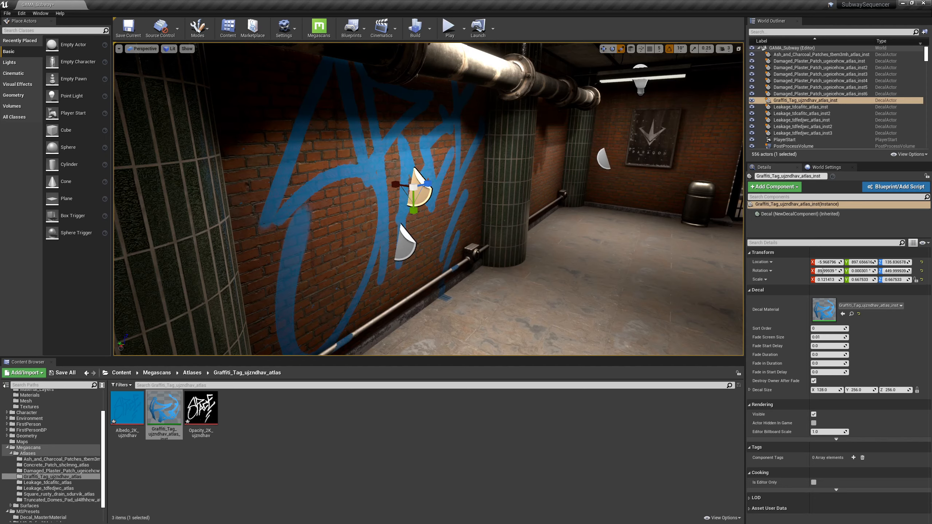
right_drag(319, 274, 327, 310)
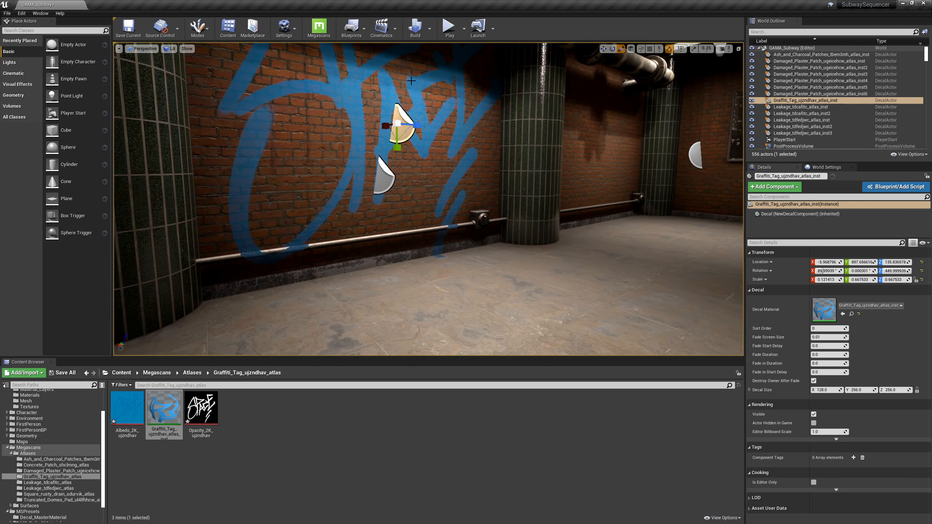
Step: Raise the blue graffiti decal to Z about 155, clear the selection and hide the editor icons to check the wall
key(w)
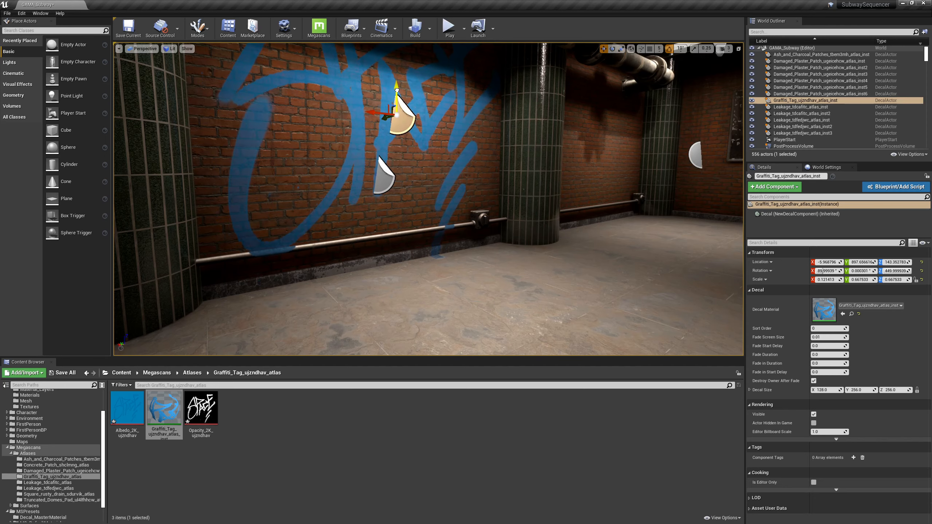
drag(397, 85, 396, 80)
mouse_move(396, 78)
right_down()
mouse_move(368, 91)
mouse_move(389, 83)
right_up()
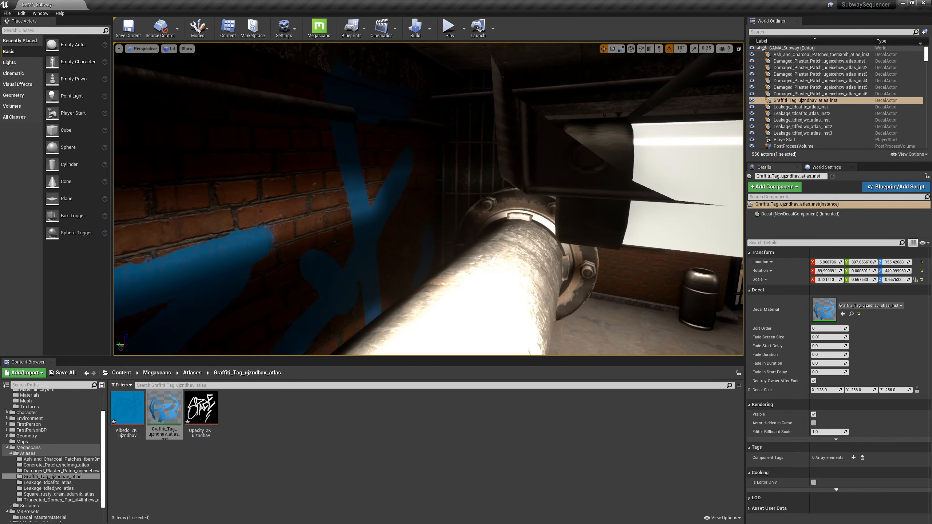
key(f)
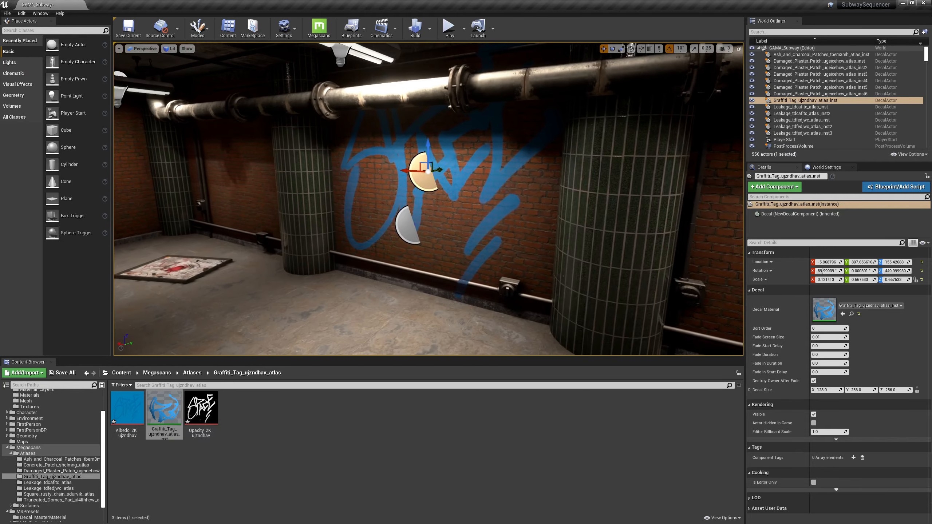
alt+drag(433, 183, 406, 183)
key(e)
mouse_move(436, 143)
right_down()
mouse_move(405, 148)
mouse_move(422, 147)
right_up()
key(Escape)
key(g)
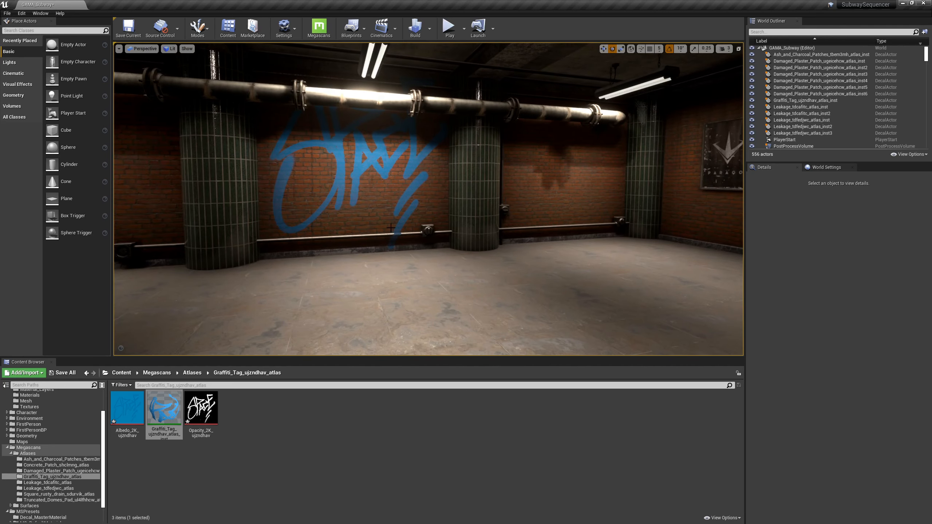
Step: Export the red Force It Graffiti Tag decal from Quixel Bridge to Unreal Engine and return to the level editor
key(alt+Tab)
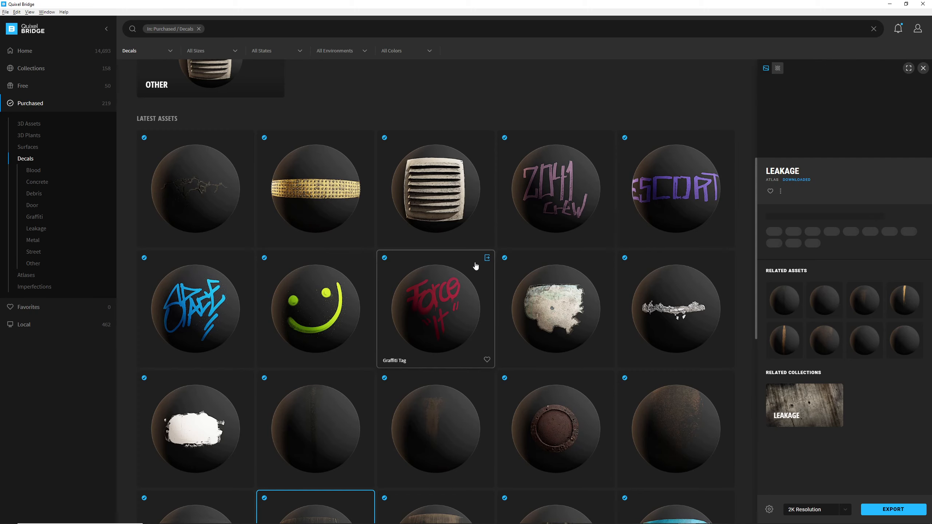
click(487, 258)
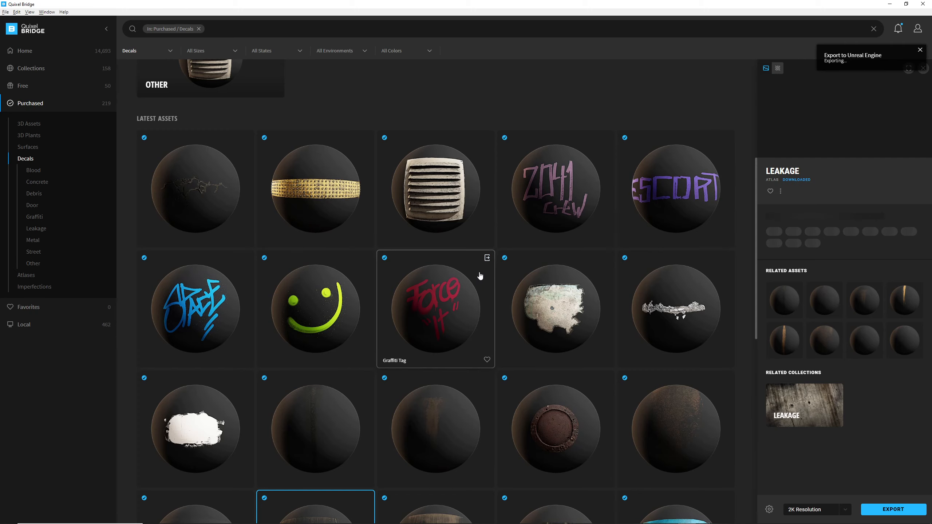
key(alt+Tab)
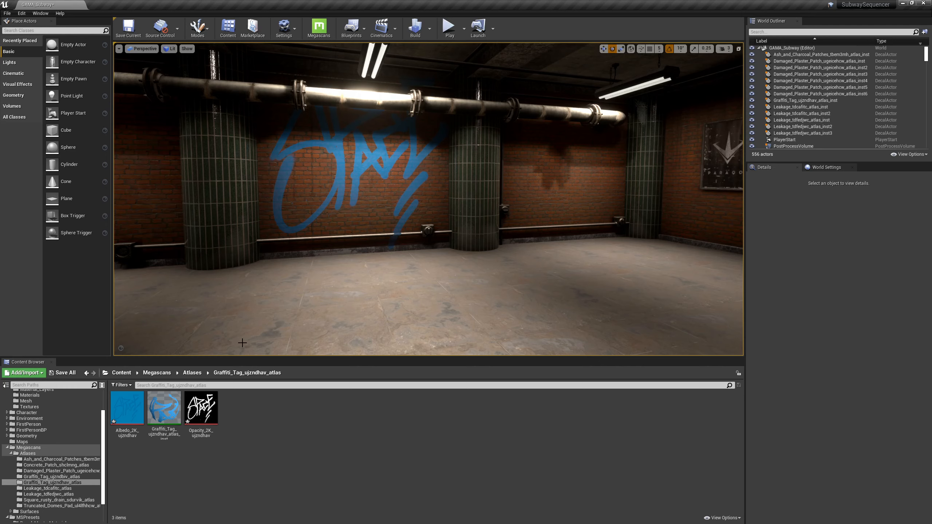
Step: Place the Graffiti_Tag_ujzndbiv_atlas decal over the blue graffiti, rotate it to face the wall and shrink it to about 0.5 in Y and Z
click(39, 478)
drag(172, 435, 327, 179)
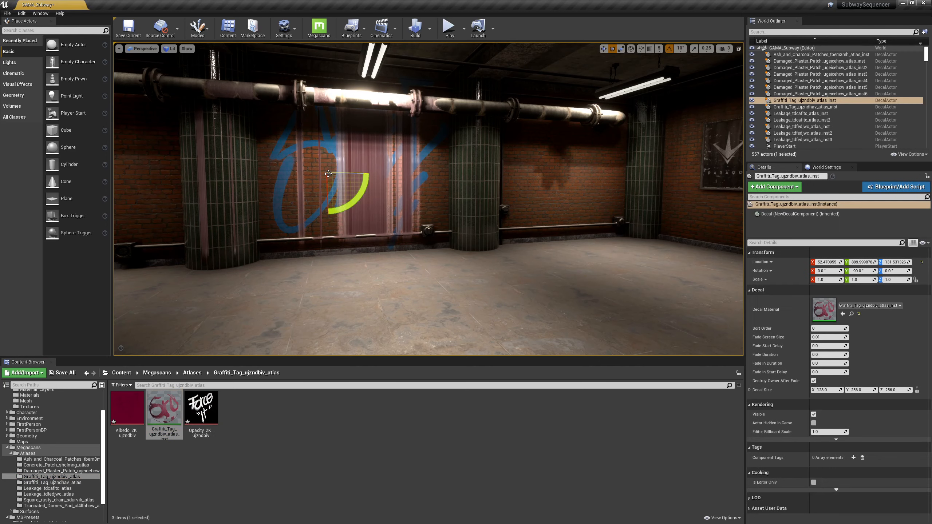
key(e)
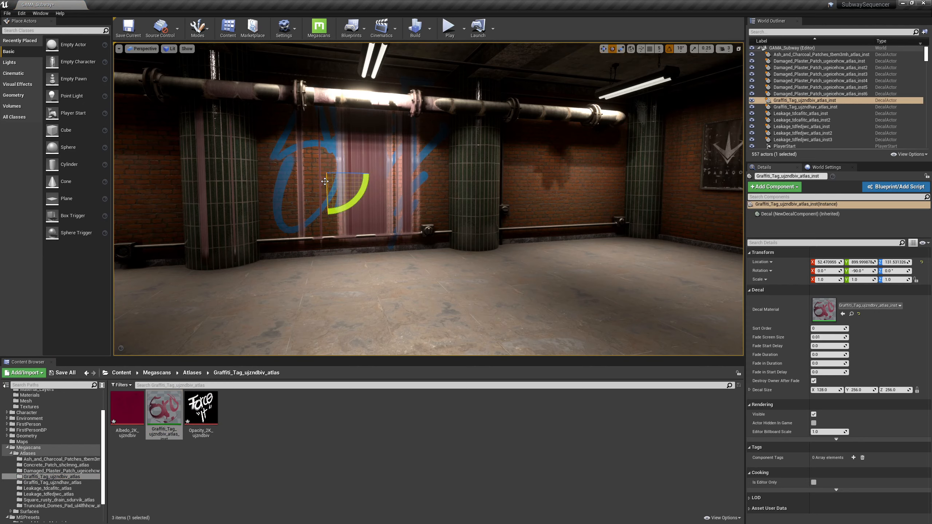
mouse_move(324, 181)
mouse_down()
mouse_move(334, 198)
mouse_move(322, 178)
mouse_move(305, 195)
mouse_move(316, 185)
mouse_up()
key(r)
key(w)
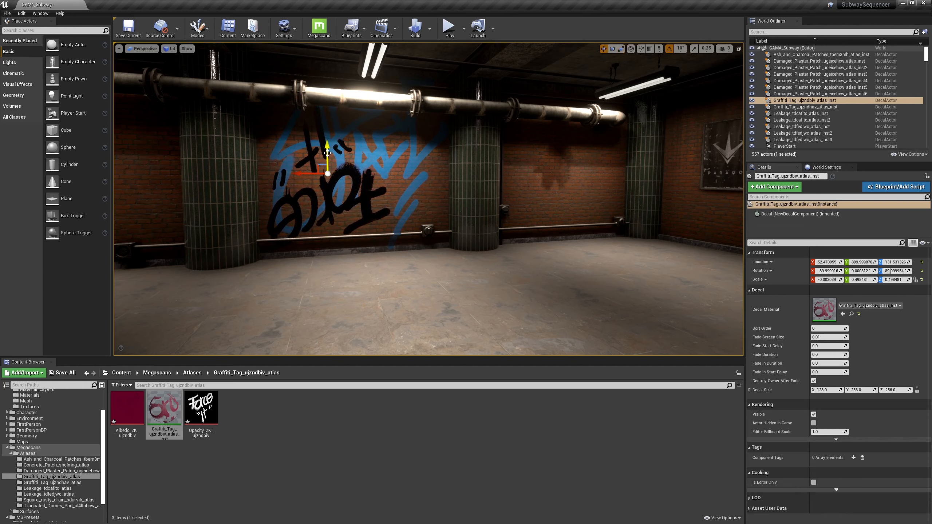
key(e)
key(w)
key(e)
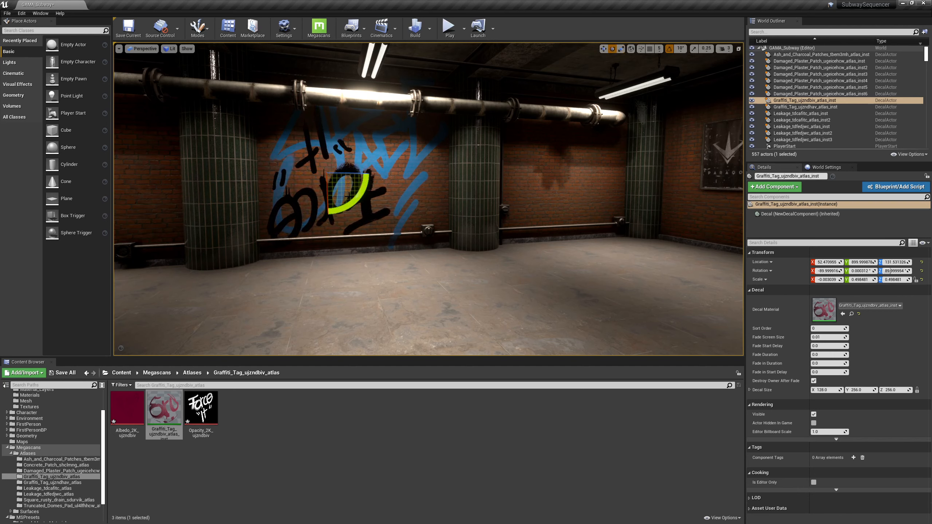
Step: Tilt the red graffiti upright to a rotation of about -290°, 0°, 90° and set its X scale to about 0.13
drag(329, 174, 369, 236)
key(r)
key(a)
right_drag(406, 213, 406, 213)
drag(436, 201, 432, 201)
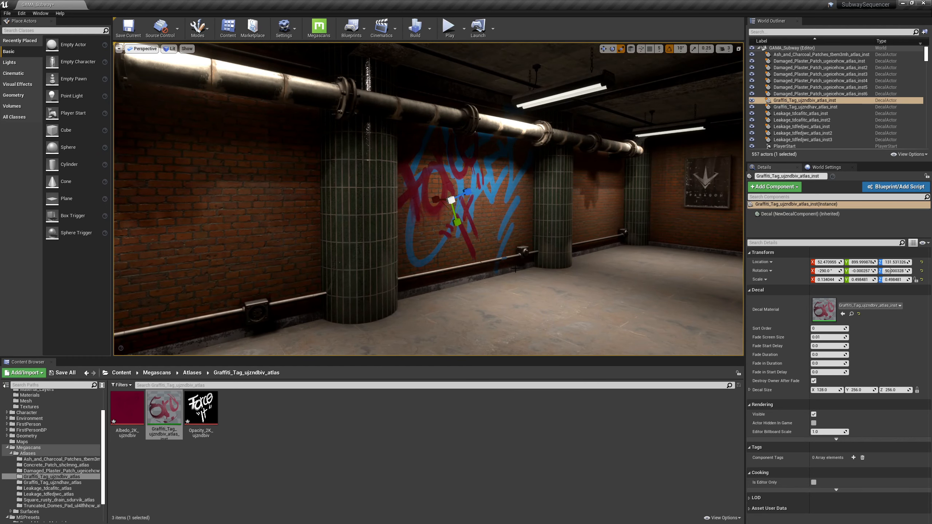
Step: Shrink the red graffiti to about 0.34 in Y and Z and move it to about X 71, Z 102
key(d)
right_drag(585, 236, 585, 237)
key(w)
key(r)
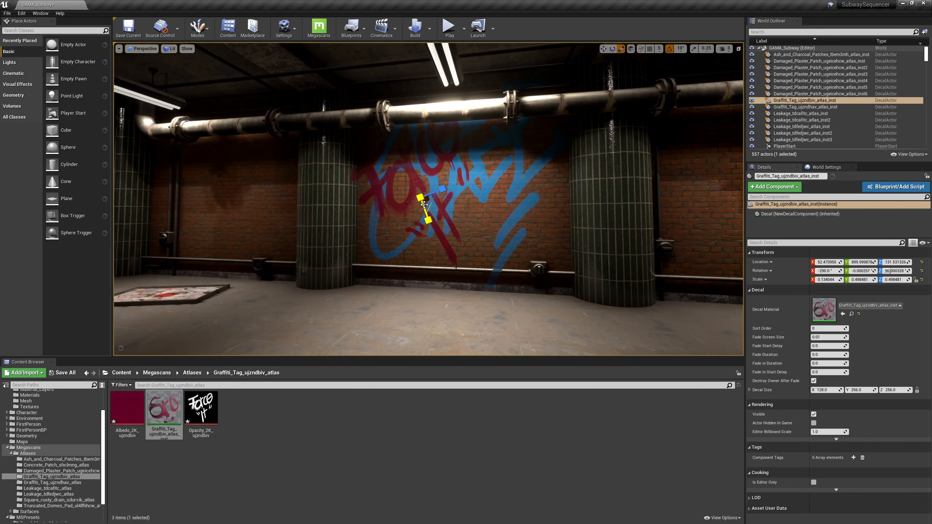
drag(435, 204, 409, 211)
key(w)
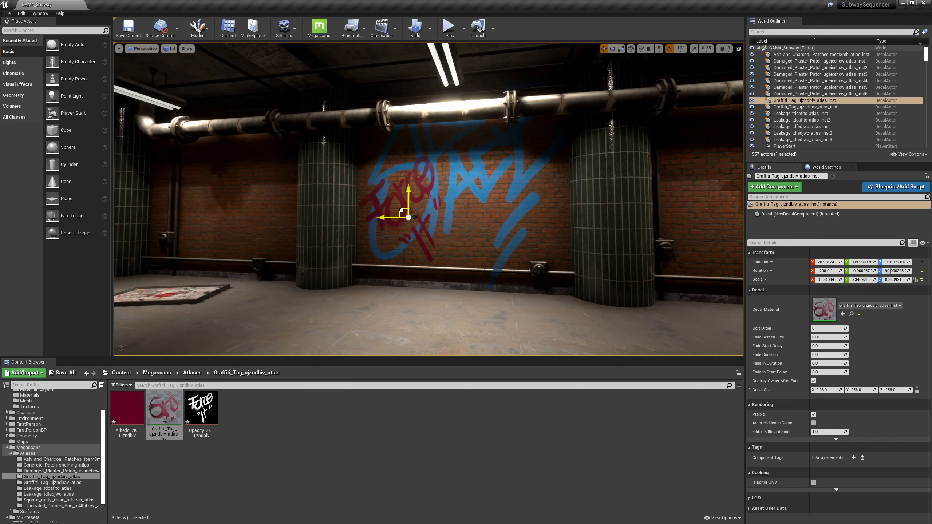
Step: Inspect the overlapping wall decals up close, selecting the red graffiti, the blue graffiti and the leakage decal in turn
right_drag(479, 208, 550, 219)
key(Escape)
key(w)
click(480, 208)
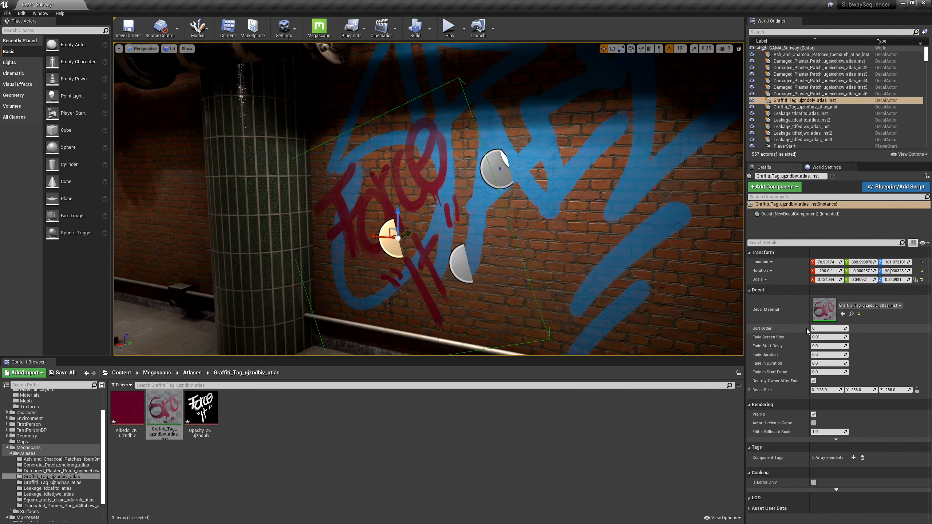
click(494, 173)
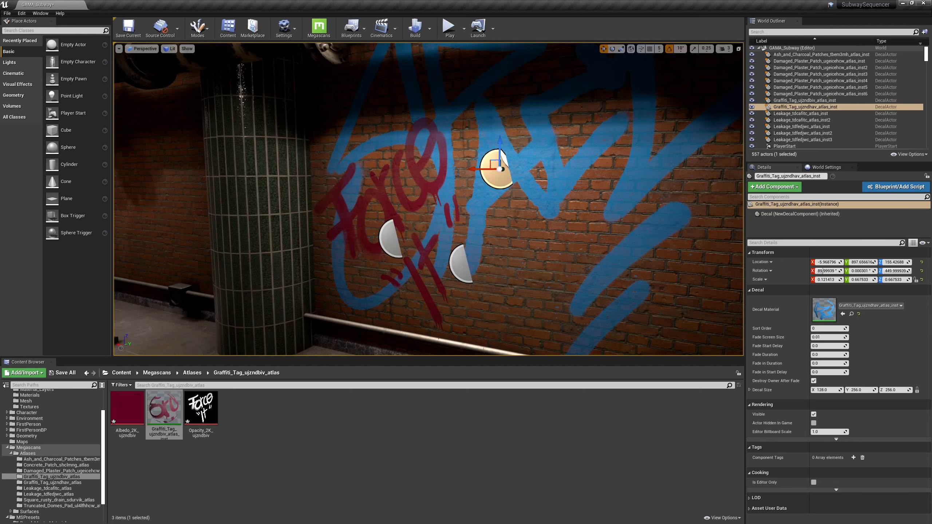
click(501, 227)
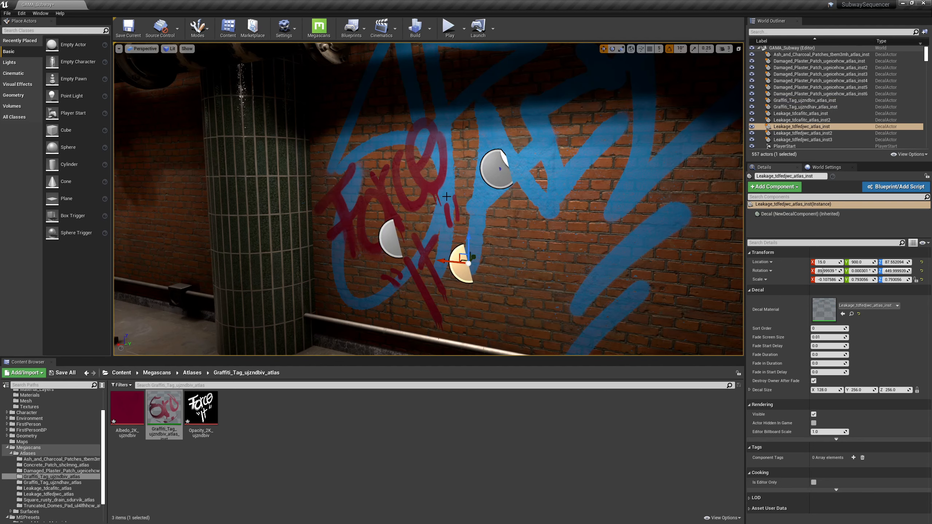
Step: Try a sort order of 1 on the blue graffiti decal and return it to 0
mouse_move(407, 213)
right_down()
mouse_move(451, 207)
mouse_move(407, 213)
right_up()
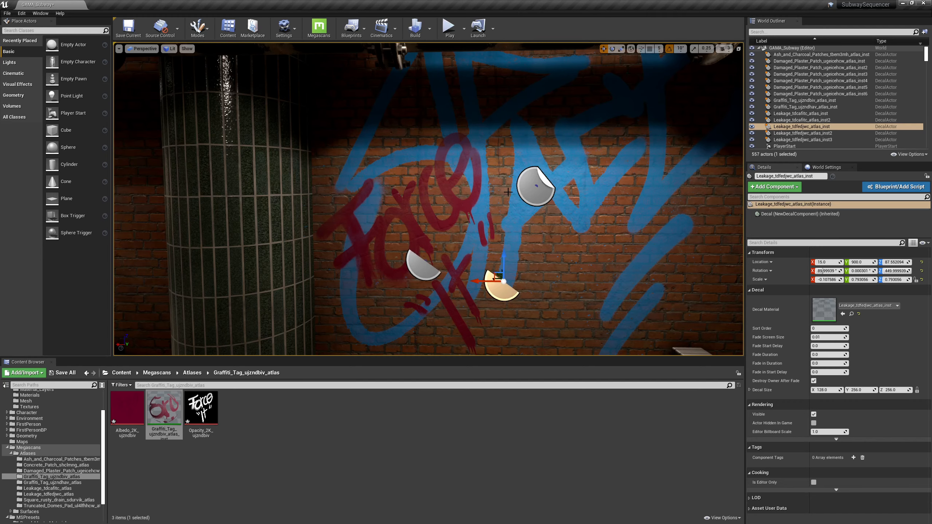
click(535, 188)
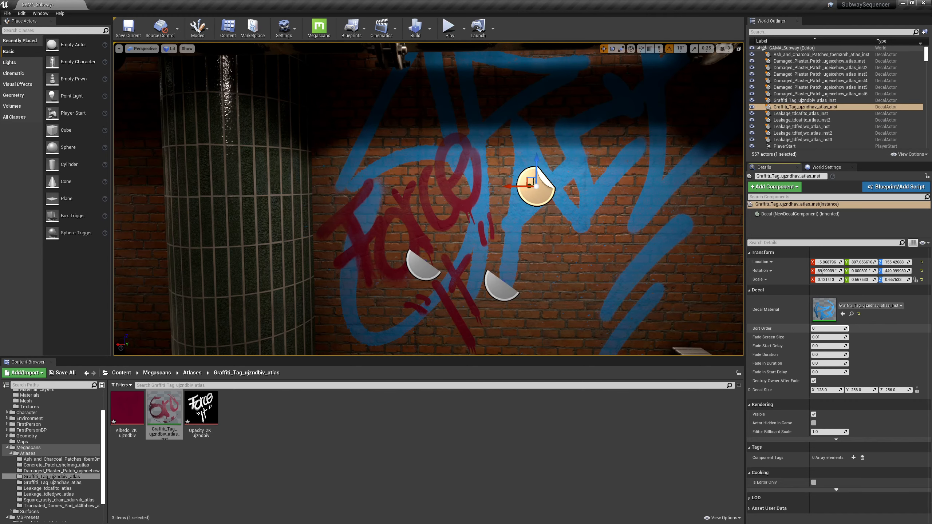
drag(828, 329, 835, 329)
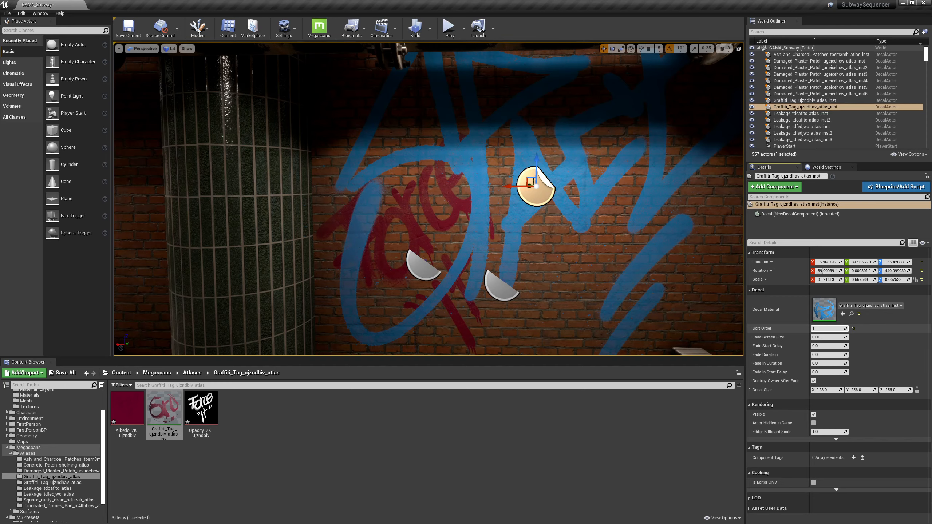
drag(819, 329, 813, 329)
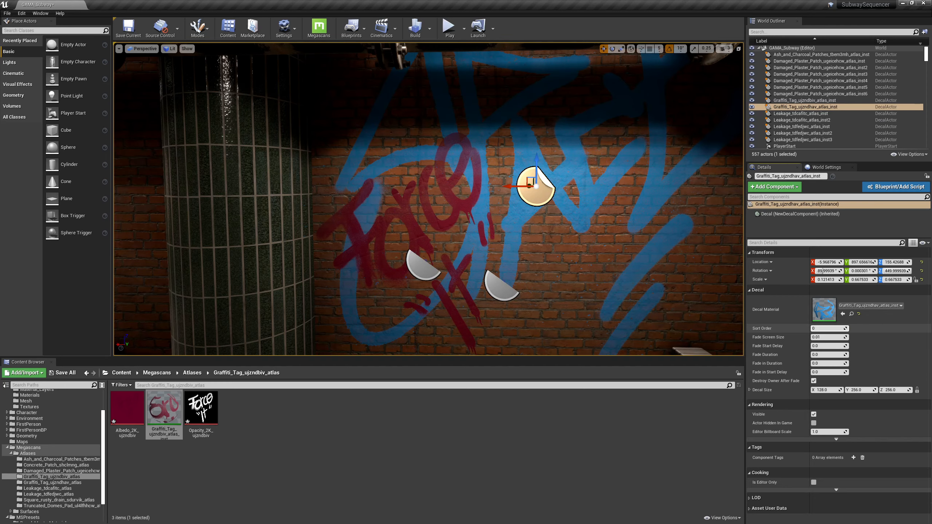
key(s)
right_drag(597, 216, 642, 224)
key(Escape)
Step: Switch to Quixel Bridge, export the green smiley Graffiti Tag decal to Unreal Engine, and return to the level
key(alt+Tab)
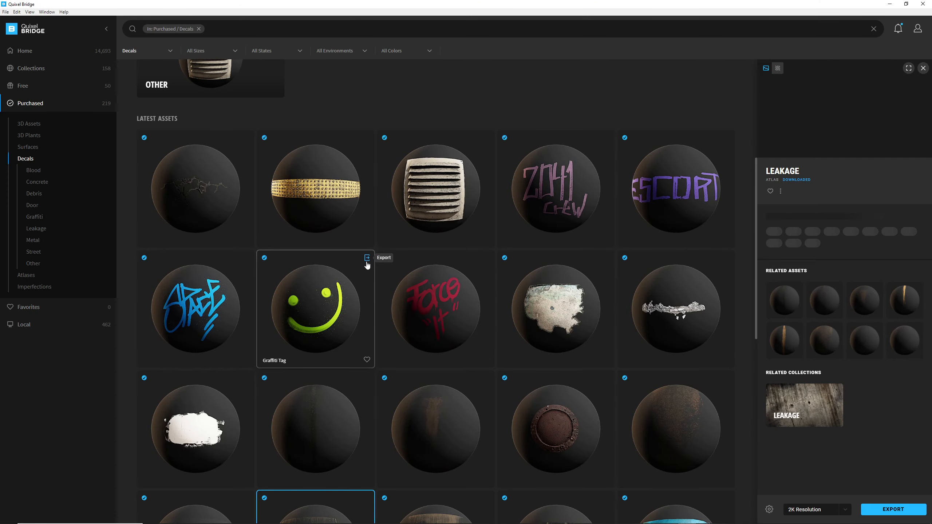
click(366, 257)
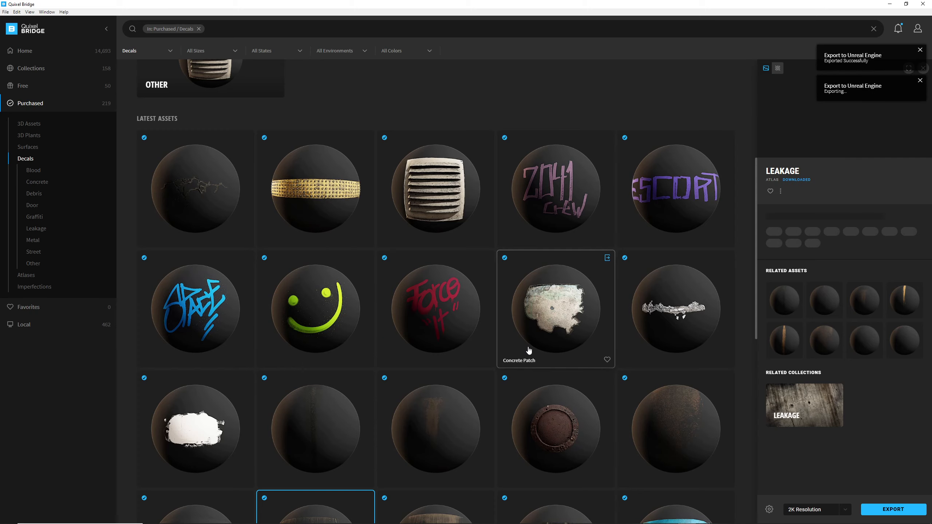
key(alt+Tab)
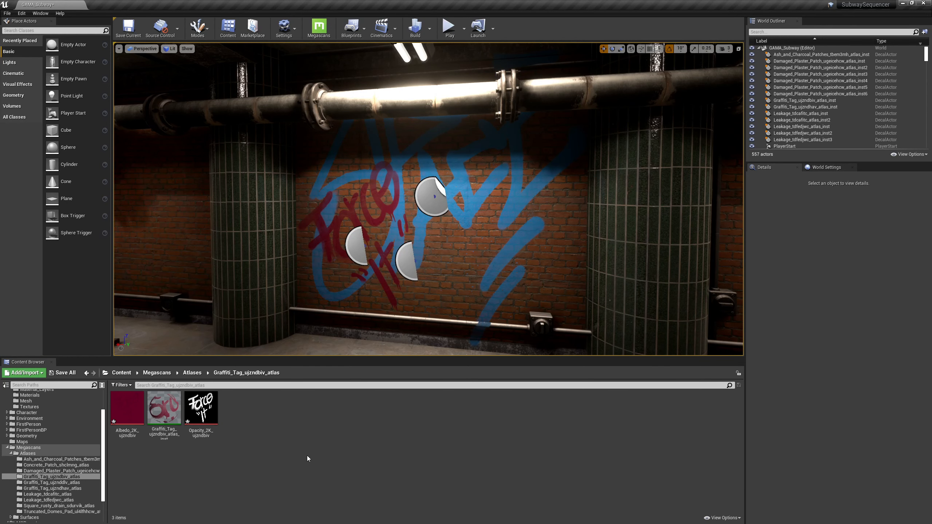
Step: Place the Graffiti_Tag_ujznddlv_atlas smiley decal facing the graffiti wall at a scale of about 0.53 in Y and Z, and tilt it
click(51, 482)
mouse_move(159, 418)
mouse_down()
mouse_move(330, 257)
mouse_move(468, 205)
mouse_move(459, 243)
mouse_move(470, 224)
mouse_up()
key(r)
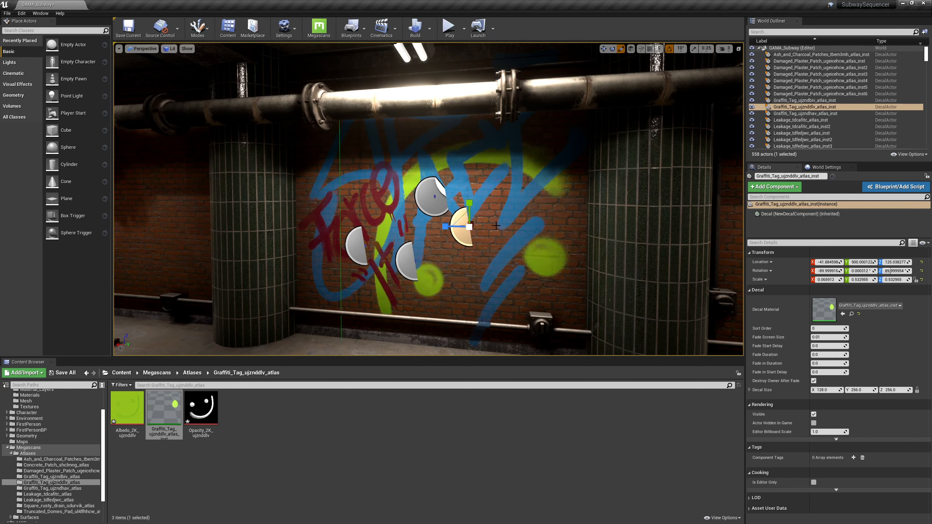
key(w)
key(e)
mouse_move(496, 201)
mouse_down()
mouse_move(525, 231)
mouse_move(473, 221)
mouse_up()
key(r)
Step: Resize the green smiley decal to a scale of about 0.04 in X and 0.25 in Y and Z
key(s)
right_drag(472, 222, 378, 218)
drag(419, 201, 446, 199)
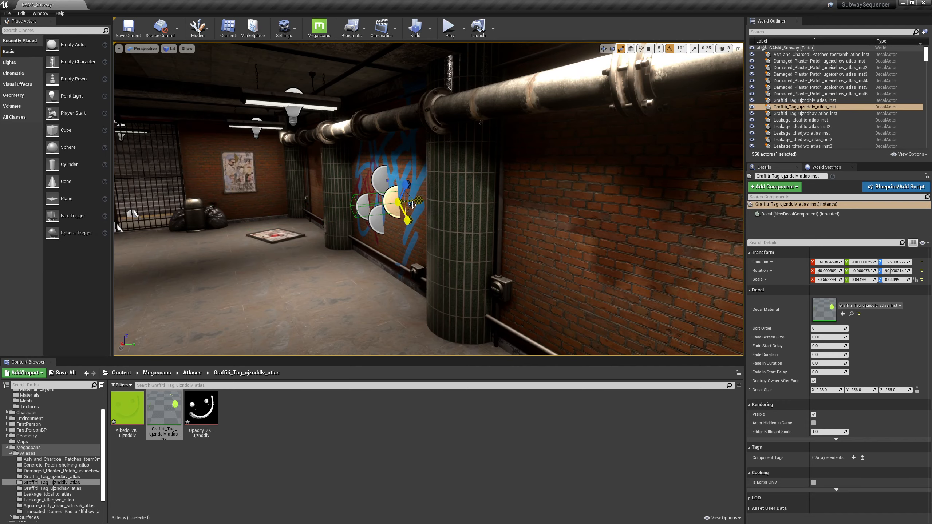
key(a)
right_drag(433, 186, 474, 186)
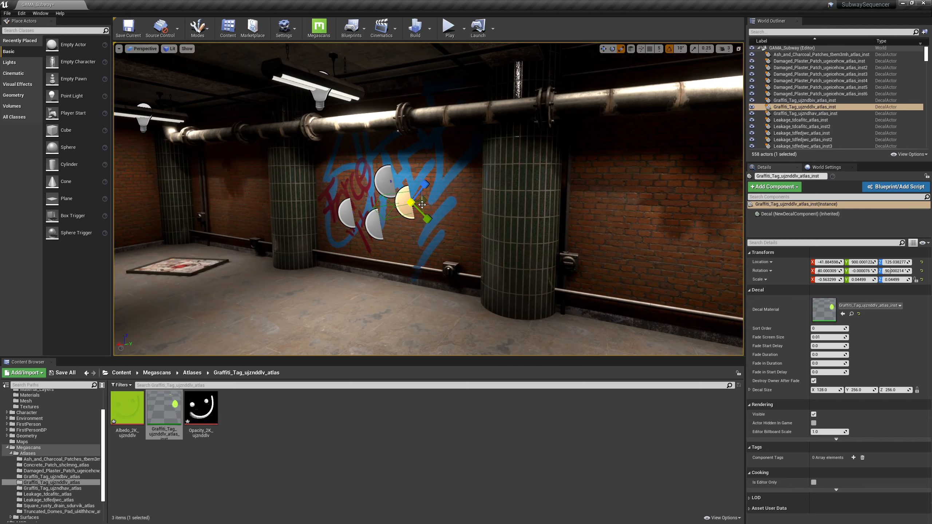
mouse_move(421, 204)
mouse_down()
mouse_move(434, 199)
mouse_move(421, 206)
mouse_up()
click(420, 206)
key(ctrl+z)
right_drag(497, 200, 481, 200)
key(d)
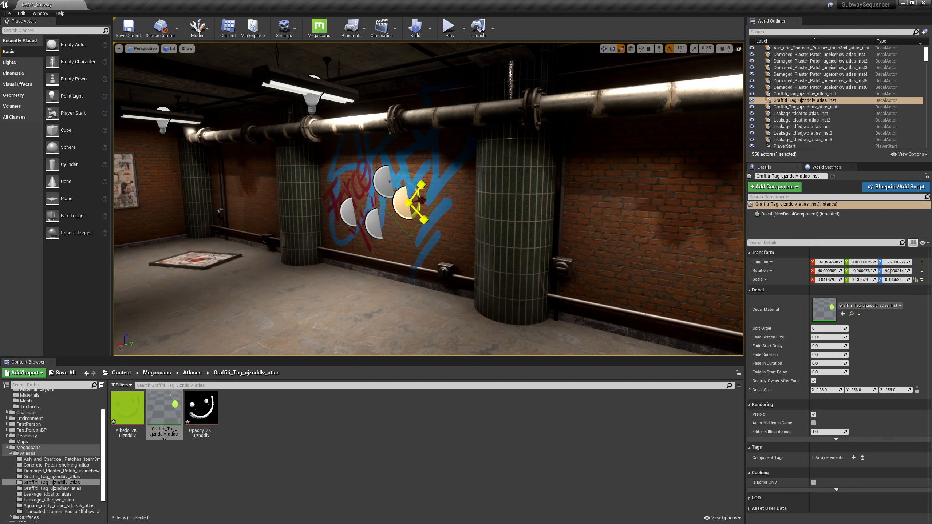
drag(419, 203, 383, 181)
key(e)
Step: Check the smiley from the front with the editor icons hidden, and set its sort order to 1
key(Escape)
right_drag(404, 198, 536, 200)
key(g)
key(a)
key(w)
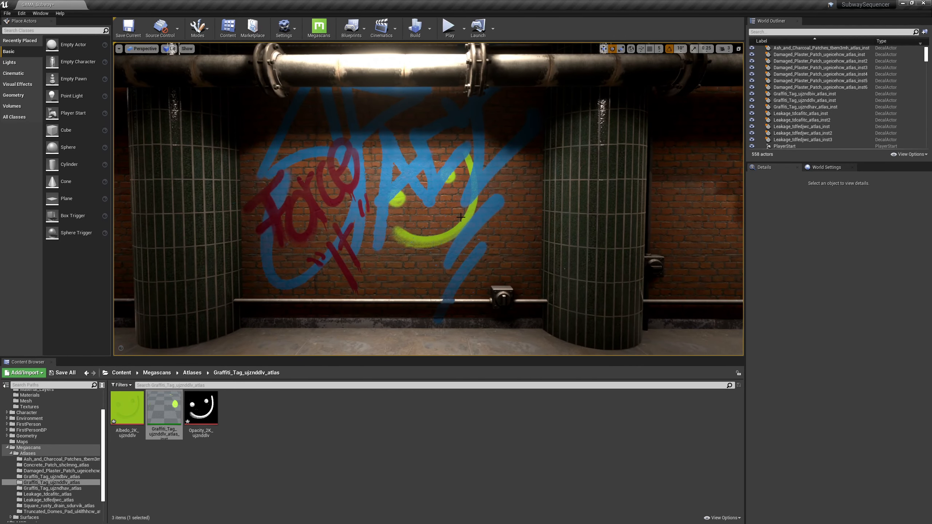
key(g)
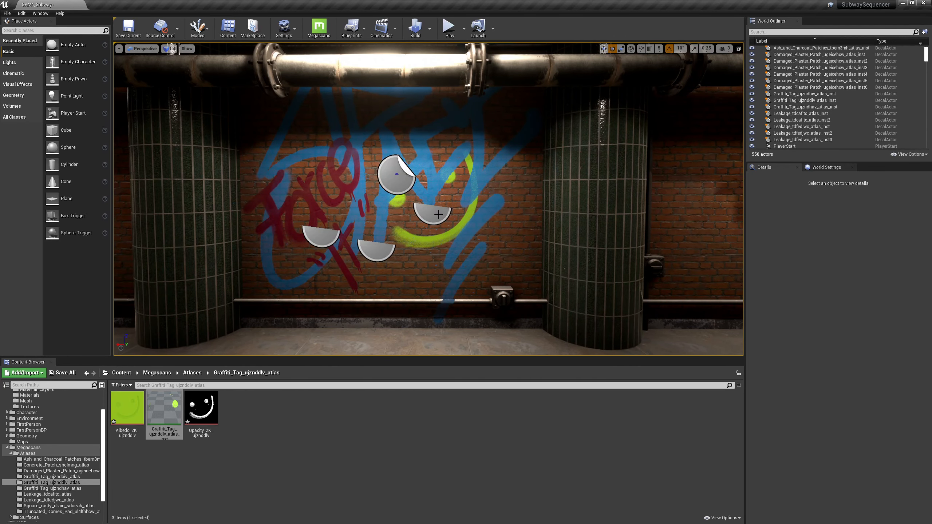
click(438, 215)
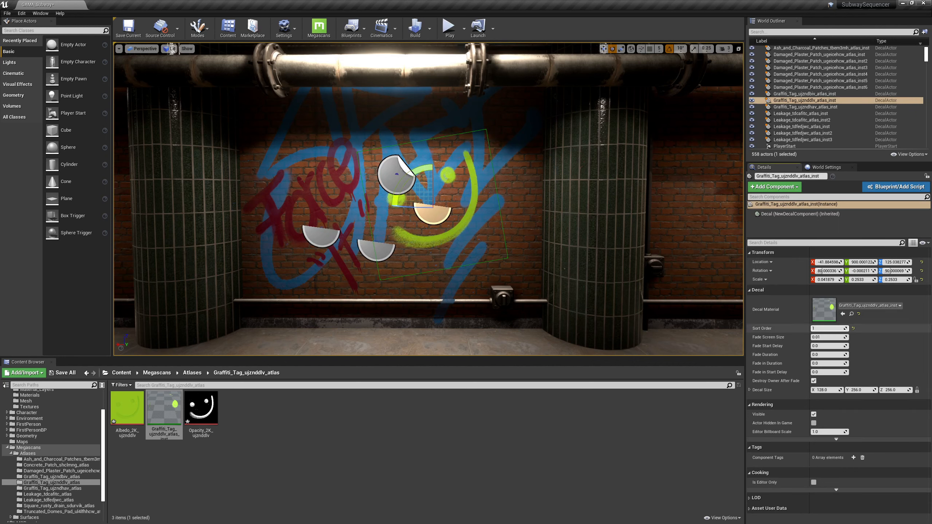
Step: Move the tilted green smiley to about X -72, Z 93 and shrink it to about 0.18 in Y and Z
drag(422, 170, 454, 231)
key(w)
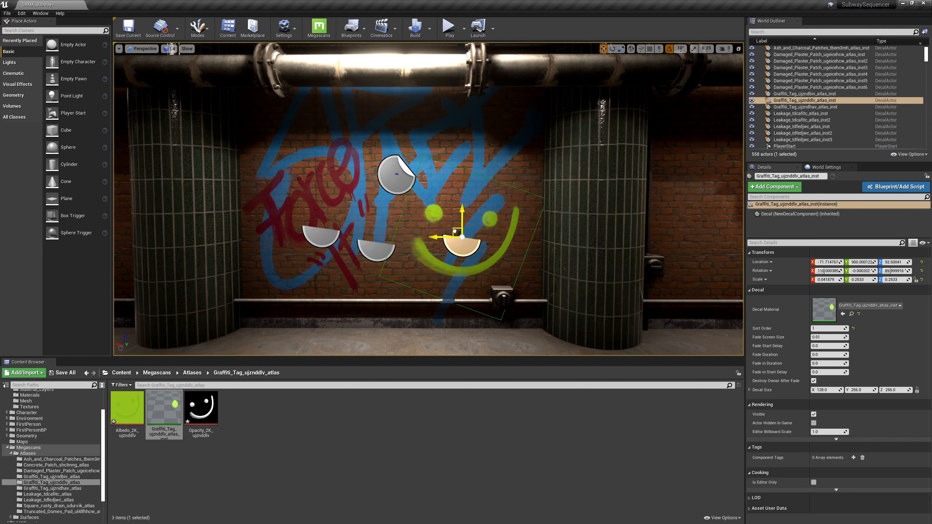
key(r)
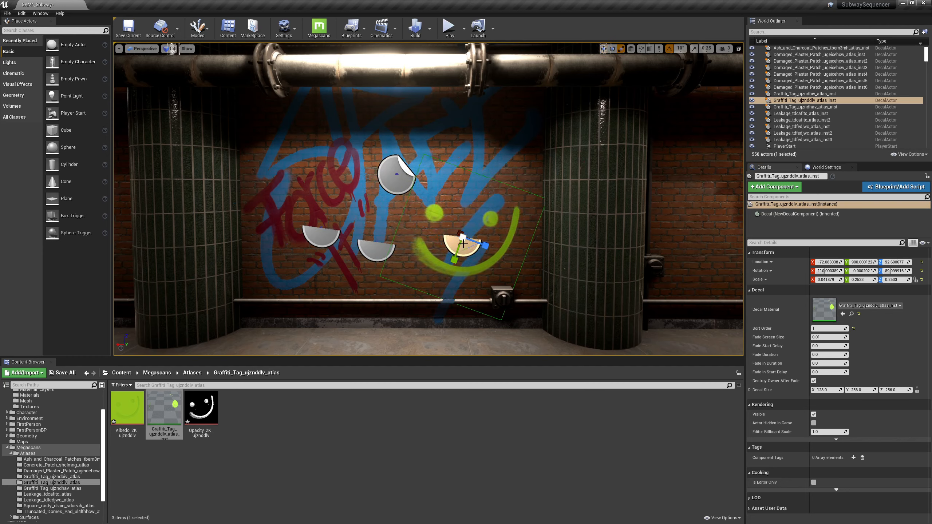
drag(462, 244, 457, 250)
key(Escape)
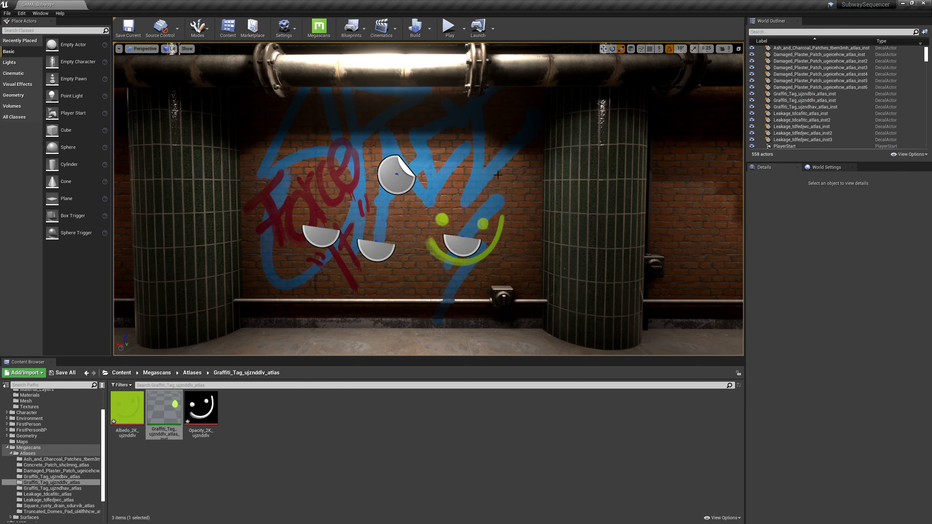
Step: Inspect the layered graffiti on the brick wall from a distance and up close, toggling the editor icons
scroll(457, 253, down, 4)
key(g)
key(s)
right_drag(457, 253, 415, 253)
key(a)
right_drag(522, 178, 559, 167)
right_drag(477, 279, 502, 250)
key(w)
key(g)
key(w)
right_drag(540, 218, 541, 218)
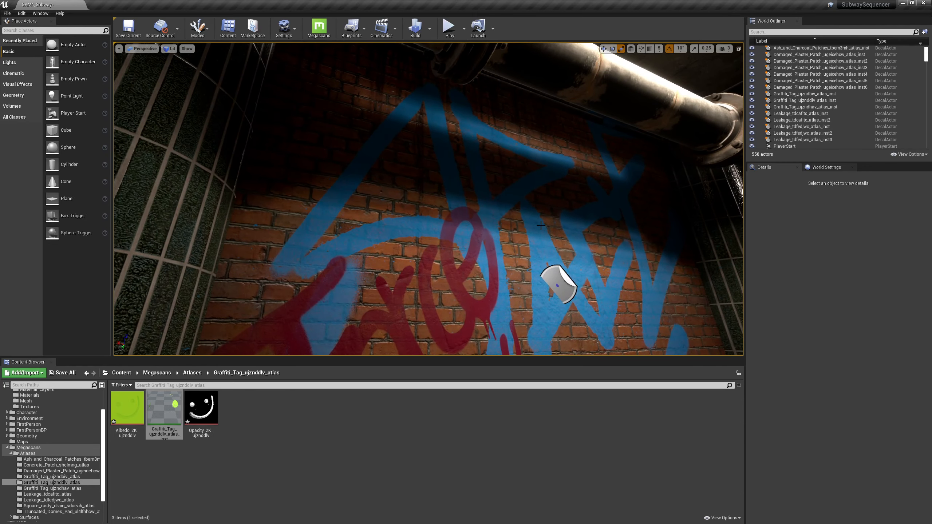
Step: Try to move the blue graffiti decal on the wall and undo the move
click(557, 279)
drag(555, 261, 553, 240)
key(ctrl+z)
mouse_move(577, 260)
right_down()
mouse_move(642, 290)
mouse_move(577, 245)
right_up()
Step: Set the sort order of the leakage decal below the blue graffiti to 2
click(445, 266)
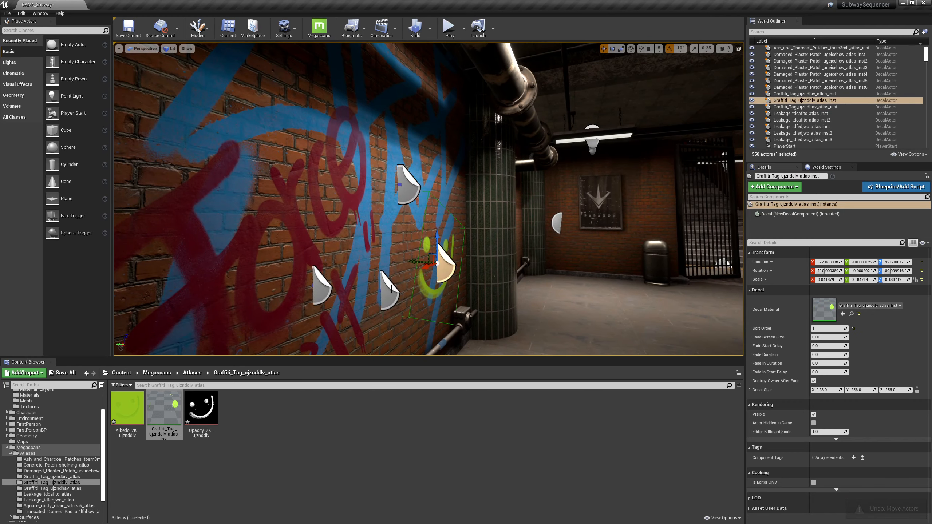
click(389, 293)
mouse_move(389, 293)
right_down()
mouse_move(359, 292)
mouse_move(402, 279)
right_up()
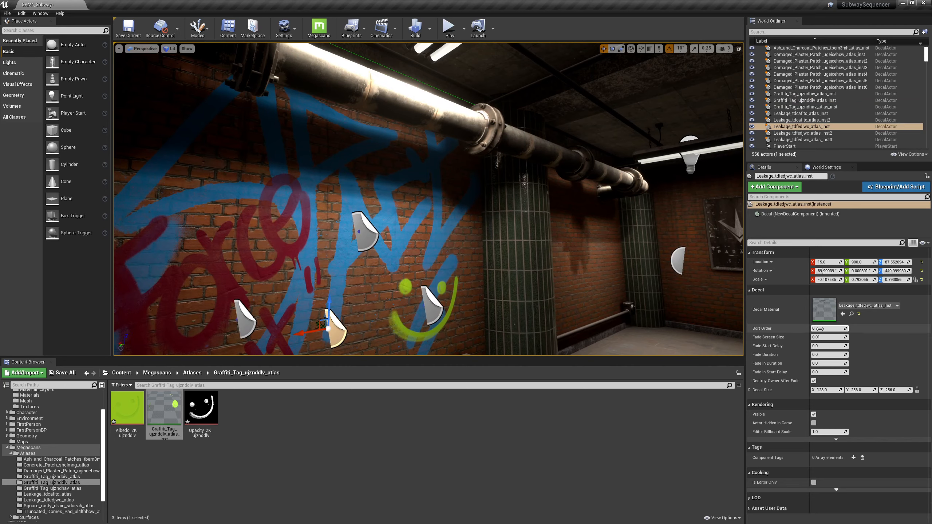
drag(826, 328, 830, 328)
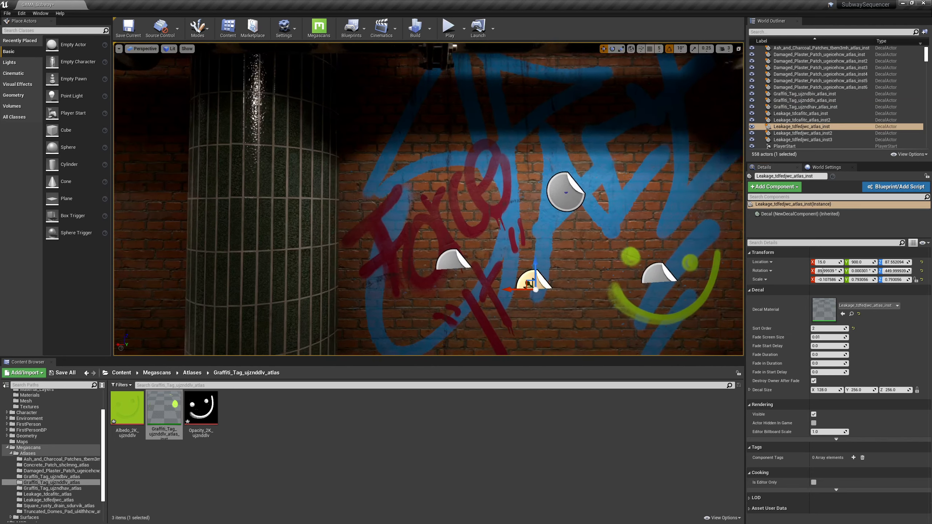
right_drag(549, 237, 565, 230)
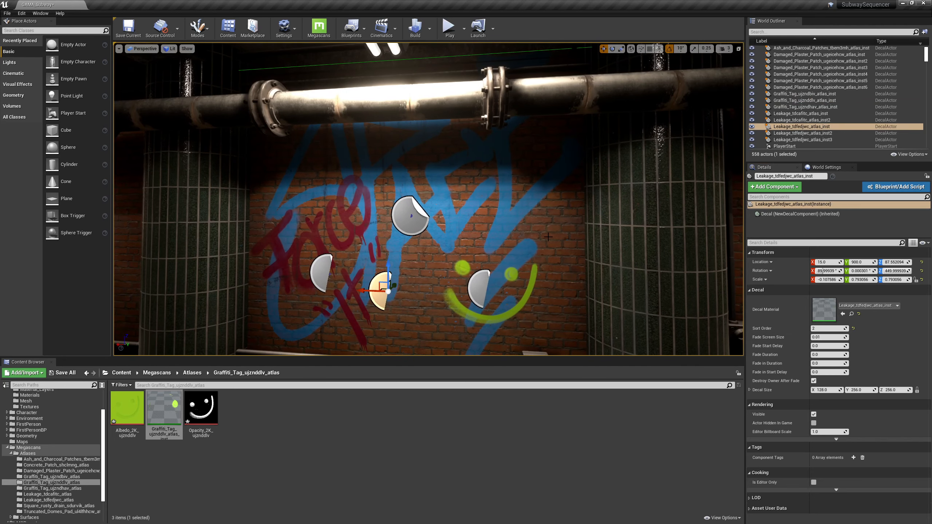
Step: Duplicate the leakage decal up the wall to about Z 237 and rotate the copy to about -90°, 0°, 450°
right_drag(468, 184, 433, 186)
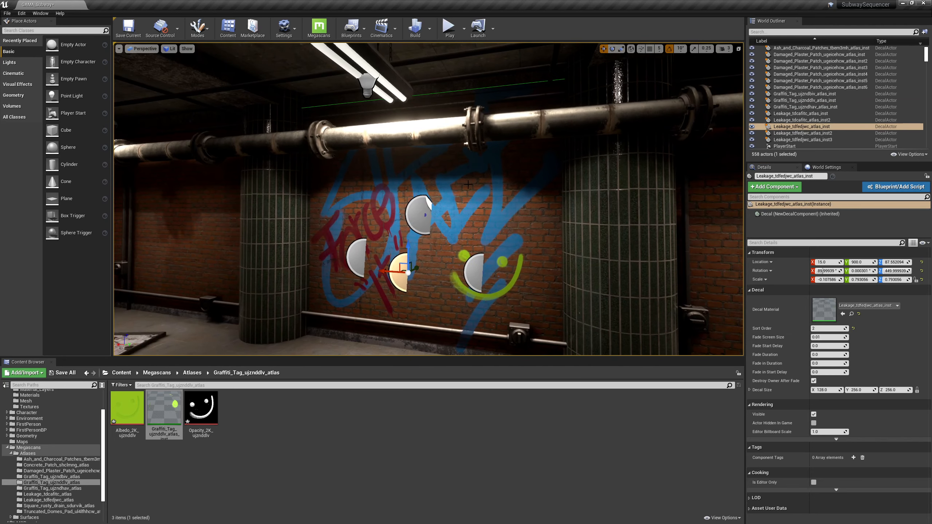
alt+drag(407, 246, 430, 119)
key(e)
key(w)
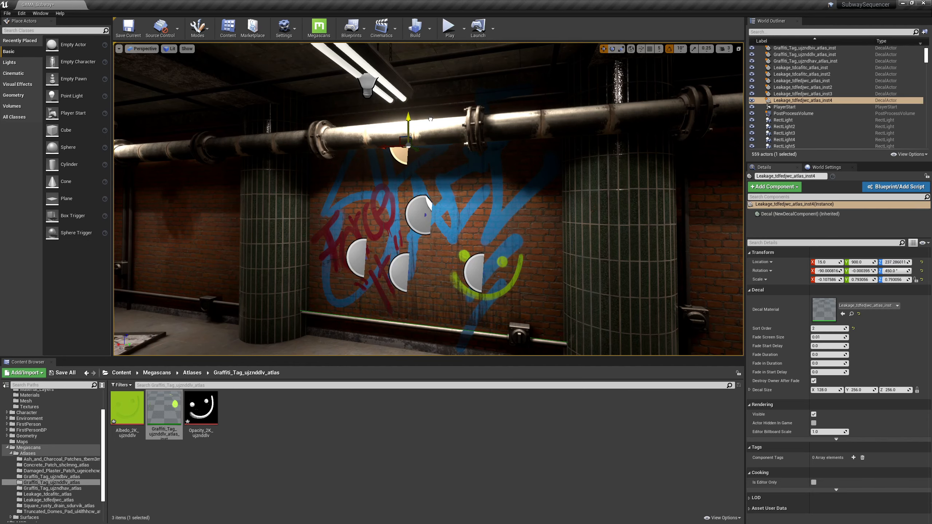
Step: Check the duplicated leakage decal on the graffiti wall with the editor icons hidden, and delete the duplicate
key(Escape)
right_drag(471, 227, 407, 226)
key(g)
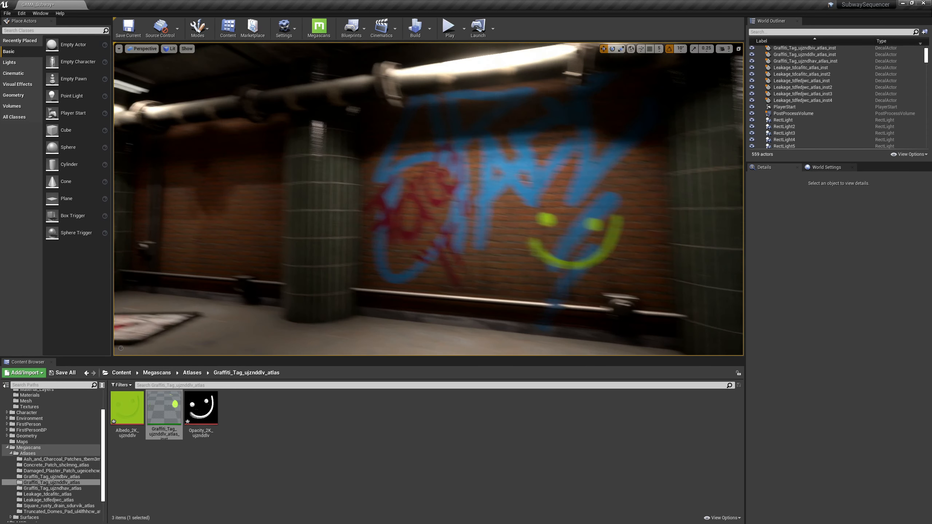
right_drag(512, 207, 522, 243)
key(g)
click(544, 222)
click(502, 165)
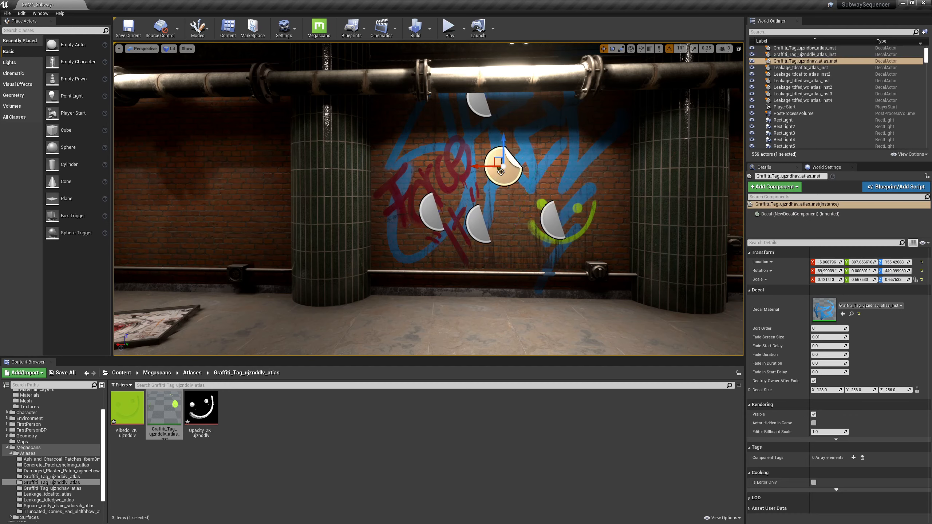
click(488, 224)
drag(476, 215, 482, 214)
key(ctrl+z)
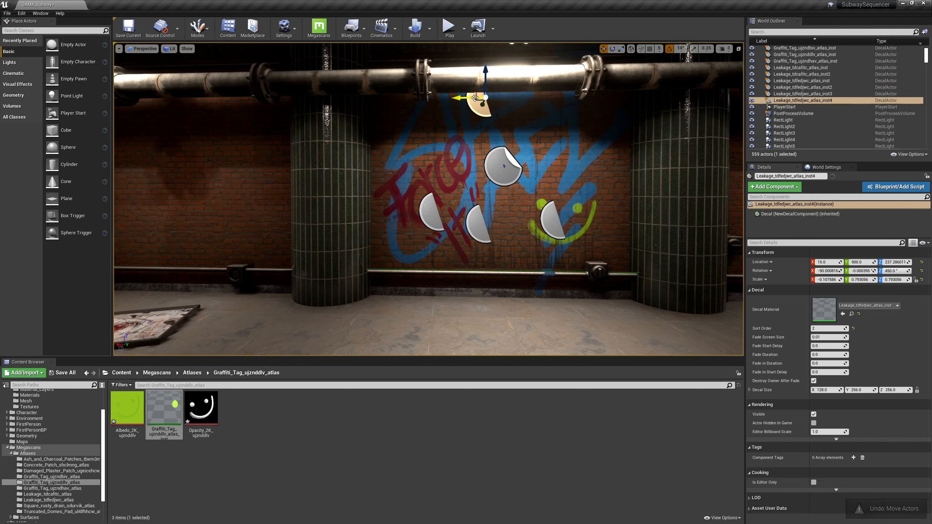
key(Delete)
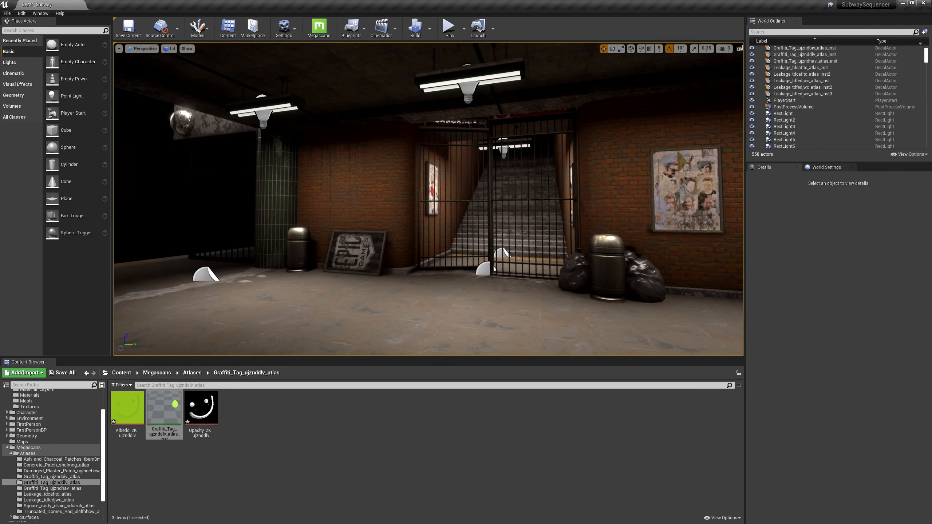
Step: Locate the material of the leakage decal near the far corner and place Leakage_tdcafitc_atlas on the graffiti wall, rotated to about -90°, 0°, 90°
right_drag(548, 181, 361, 211)
click(358, 210)
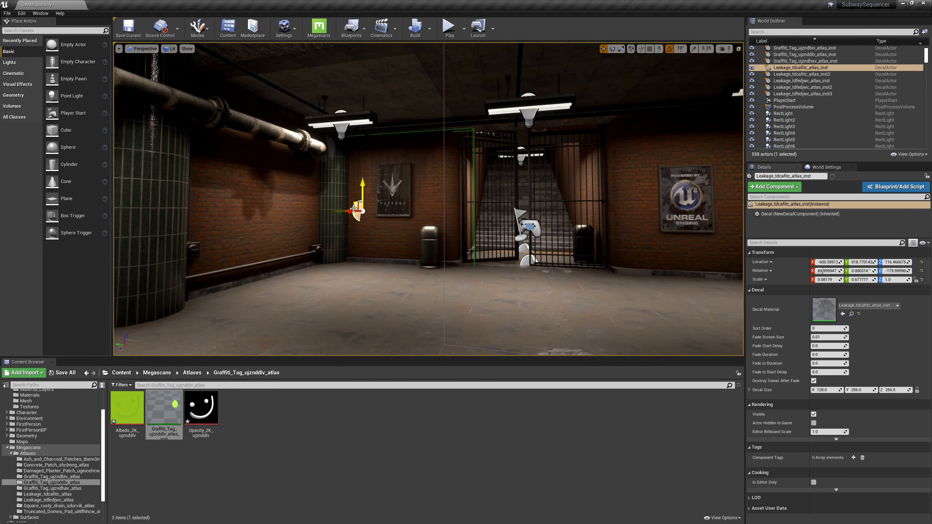
key(ctrl+b)
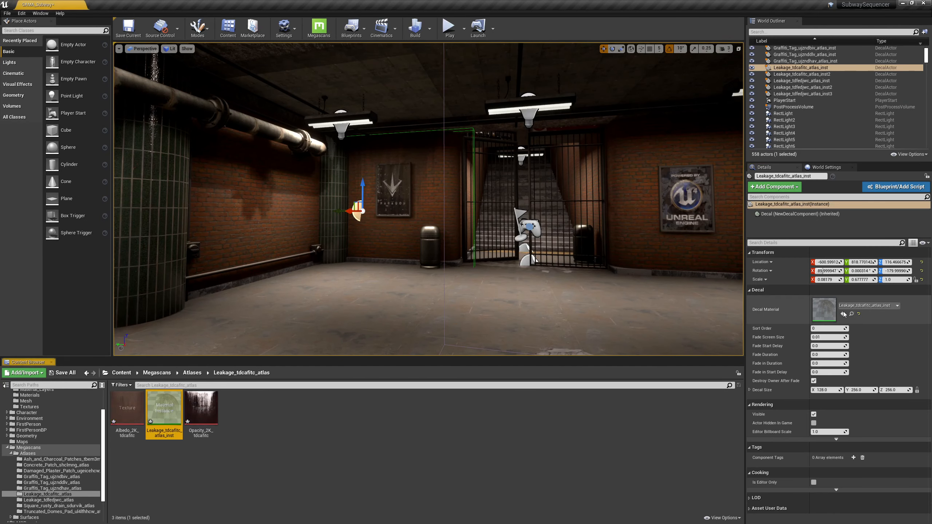
key(f)
drag(177, 411, 483, 235)
key(e)
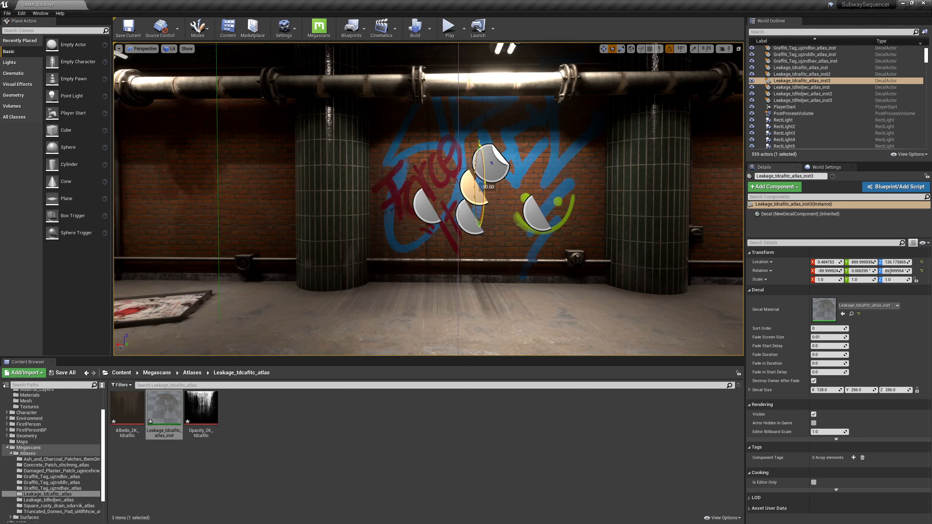
Step: Scale the new leakage decal to about 0.37 in Y and 0.65 in Z, and raise it to about Z 129
key(r)
drag(479, 186, 474, 186)
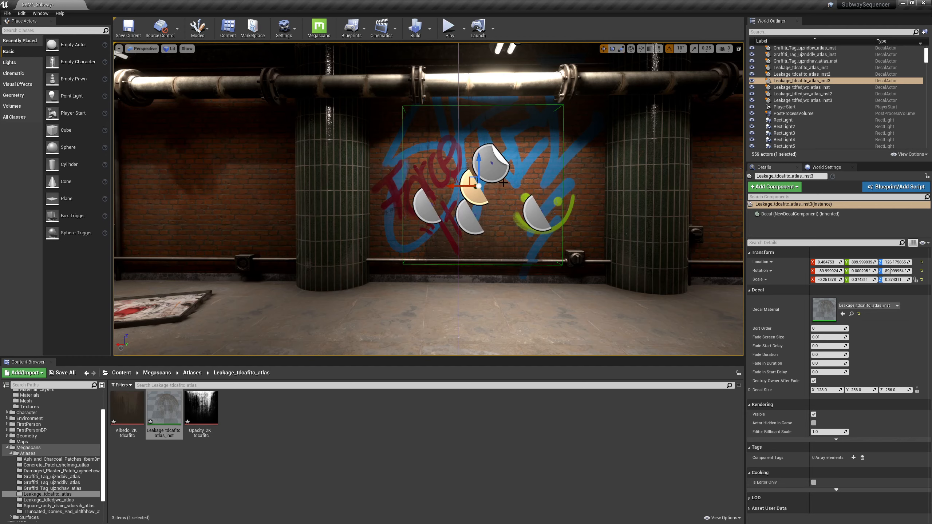
drag(455, 186, 444, 186)
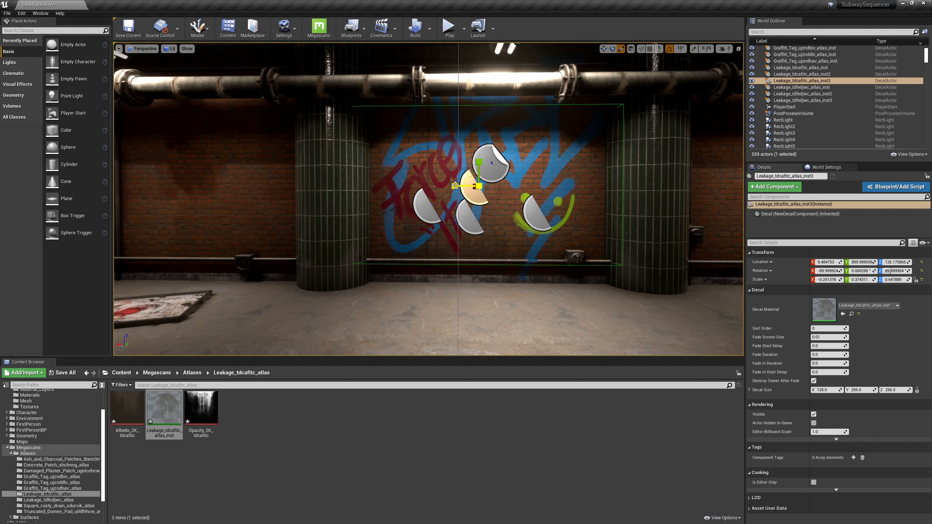
drag(480, 160, 481, 158)
key(g)
Step: Place another Leakage_tdcafitc_atlas decal on the neighbouring brick wall at about X 383, rotated to -90°, 0°, 90° with an X scale of about 0.11
right_drag(565, 206, 585, 199)
right_drag(520, 186, 510, 188)
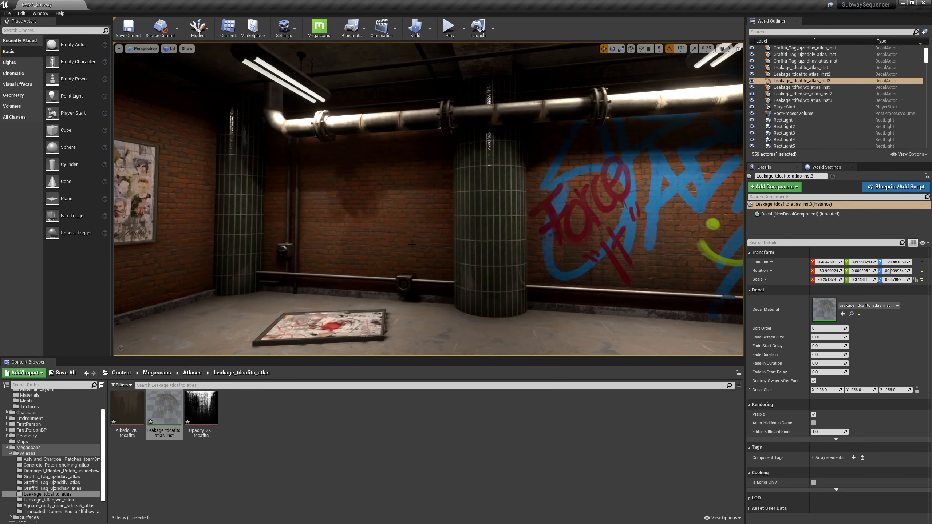
drag(164, 407, 341, 216)
key(e)
right_drag(435, 214, 444, 237)
key(w)
drag(420, 203, 392, 203)
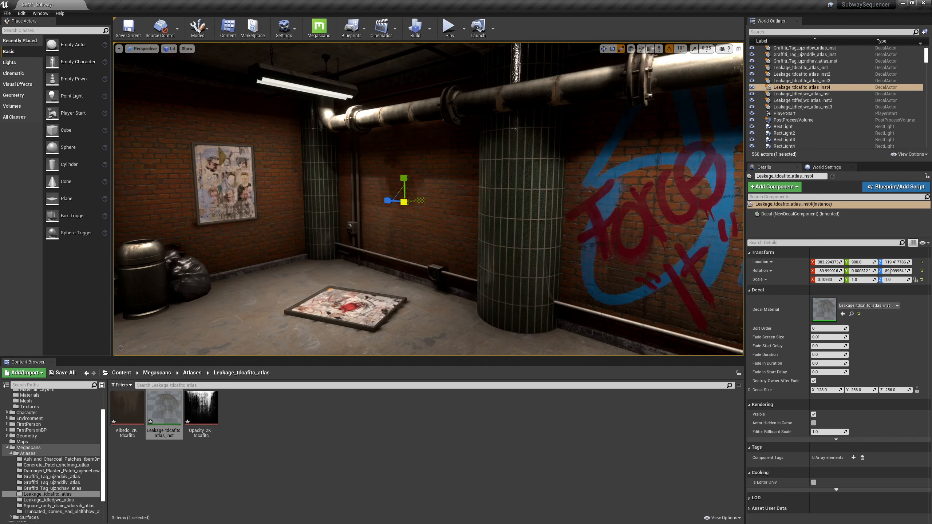
Step: Raise the leakage decal on the neighbouring brick wall to about Z 289 and deselect it
key(w)
drag(415, 150, 443, 46)
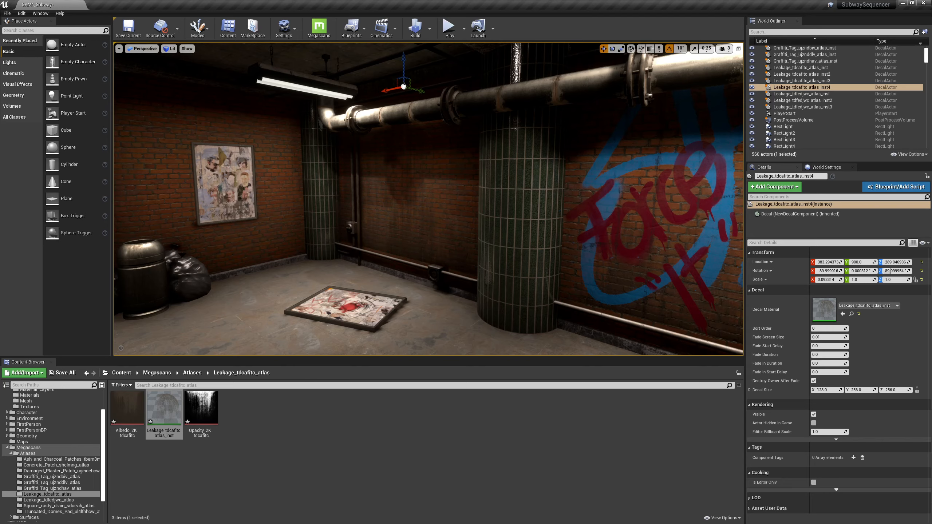
right_drag(508, 171, 507, 171)
key(Escape)
right_drag(413, 184, 414, 183)
right_drag(455, 206, 483, 205)
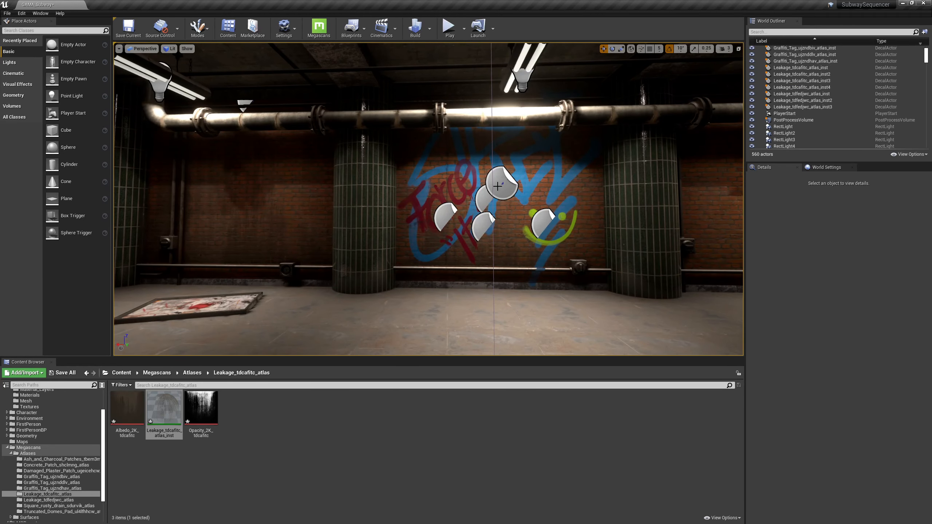
Step: Open the blue graffiti decal's material instance and set its Opacity Intensity to about 0.94
click(498, 186)
mouse_move(498, 179)
mouse_down()
mouse_move(483, 184)
mouse_move(501, 187)
mouse_up()
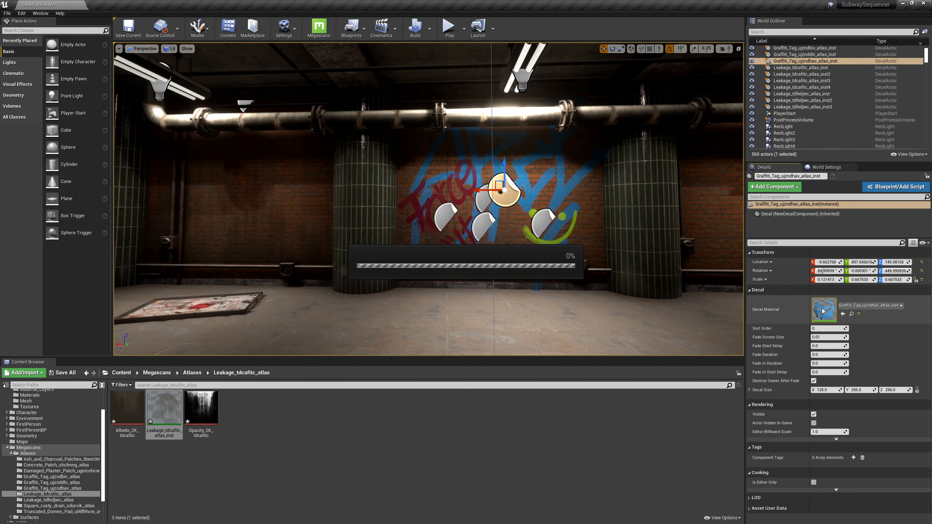
double_click(824, 309)
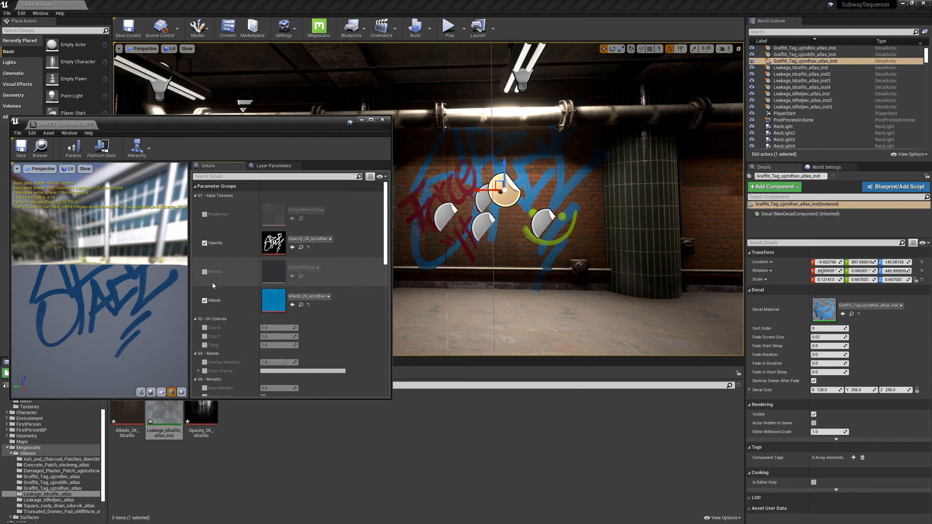
scroll(245, 287, down, 4)
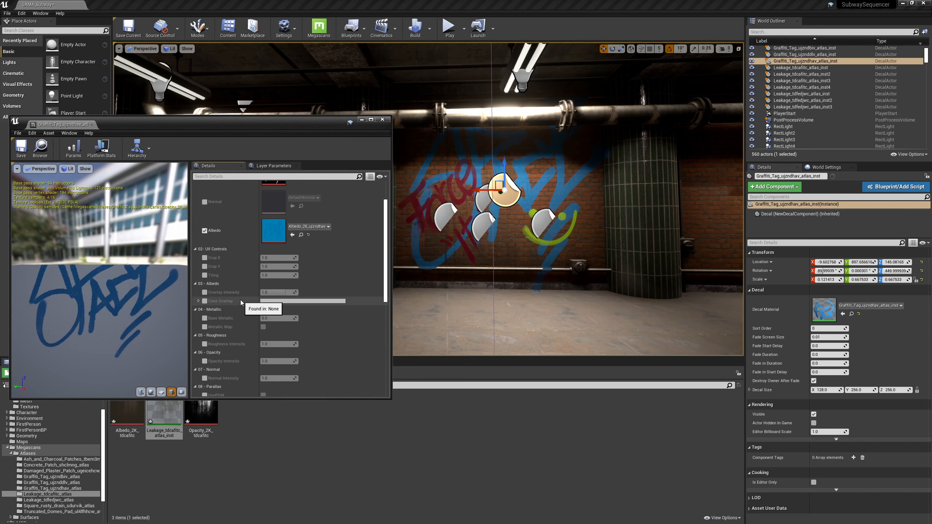
scroll(241, 300, down, 2)
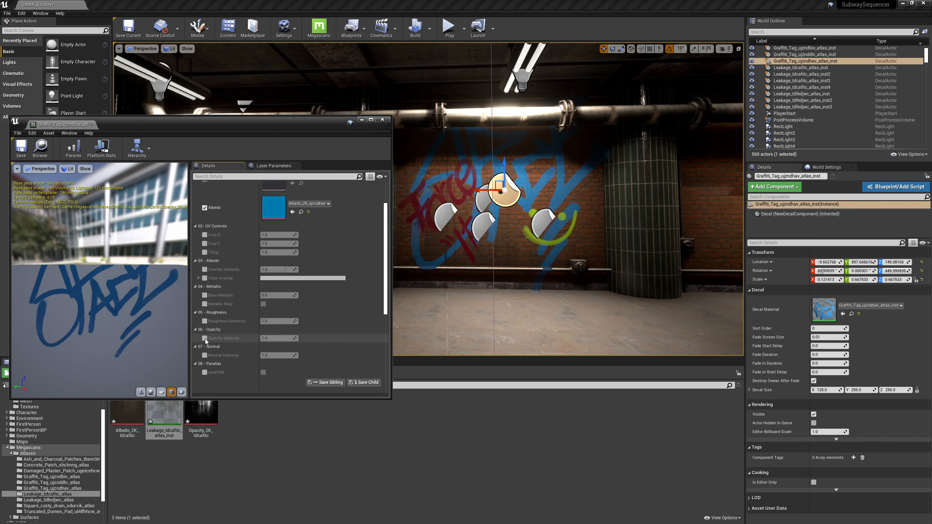
drag(277, 338, 258, 338)
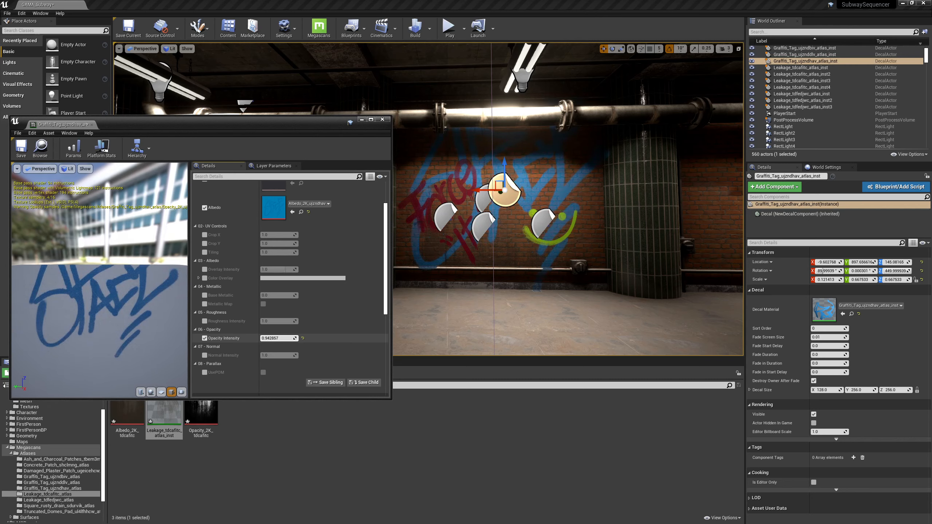
drag(277, 338, 270, 338)
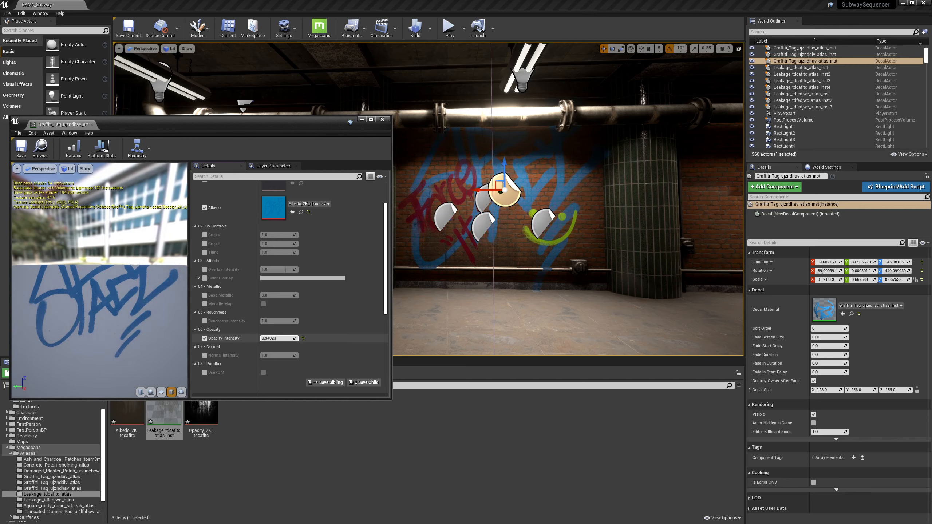
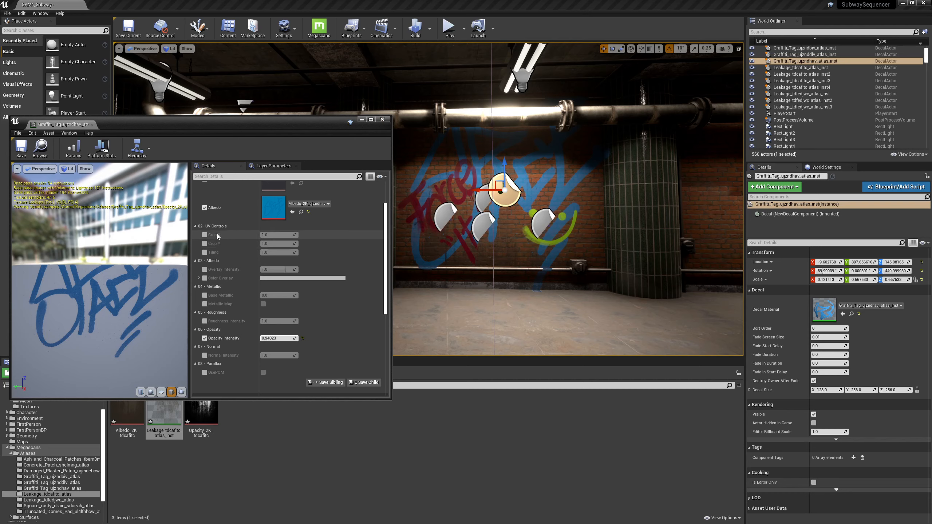
Step: Override Overlay Intensity to 1.5 and Color Overlay to muted green (hex sRGB 8EBCABFF) in the blue graffiti material, and locate its asset in the Content Browser
click(205, 269)
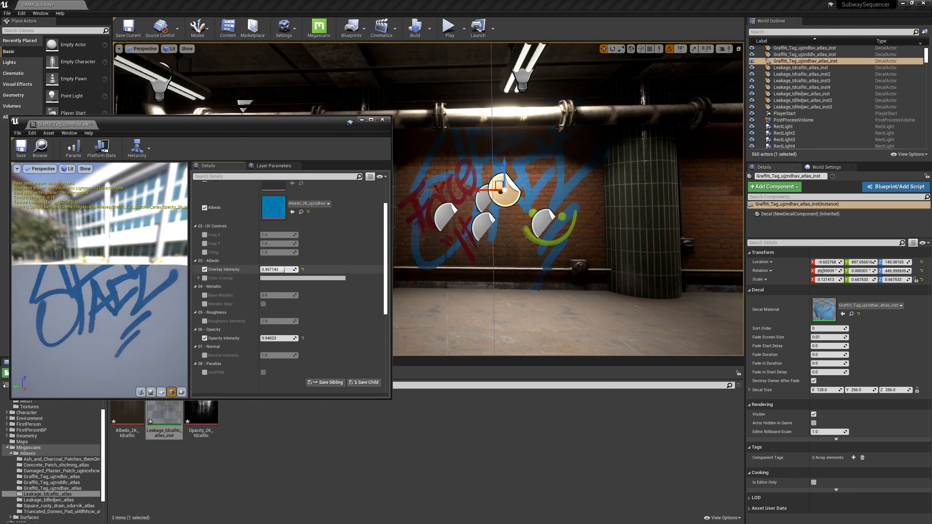
drag(284, 270, 284, 269)
click(204, 278)
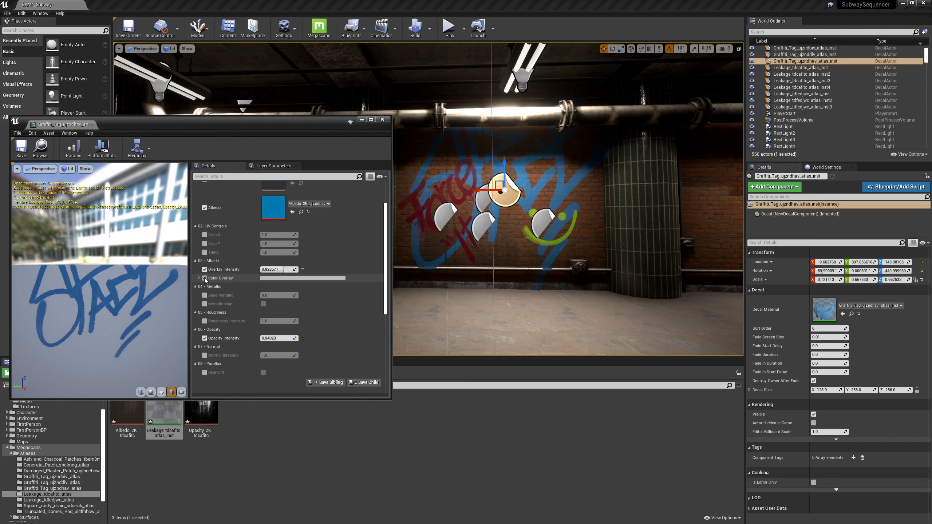
click(281, 278)
drag(280, 269, 300, 270)
click(344, 325)
mouse_move(345, 328)
mouse_down()
mouse_move(331, 323)
mouse_move(322, 336)
mouse_move(326, 356)
mouse_move(313, 347)
mouse_up()
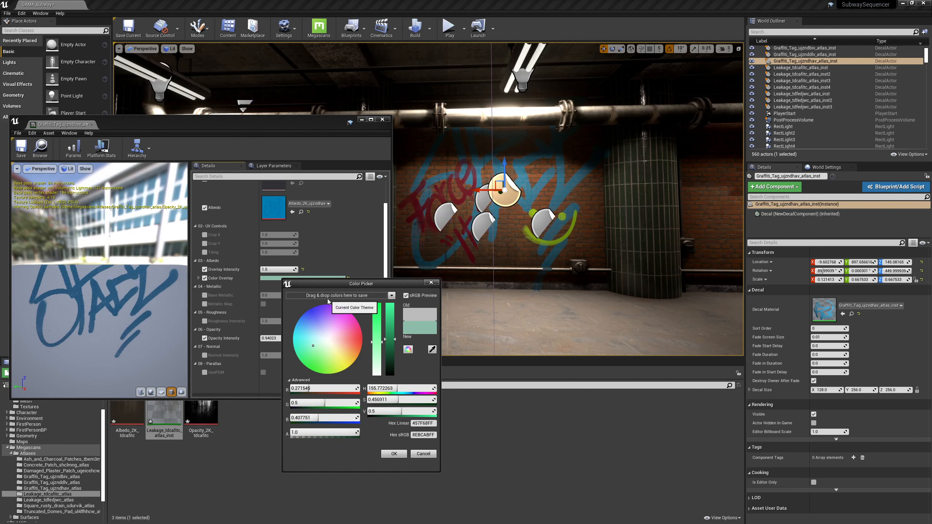
click(394, 453)
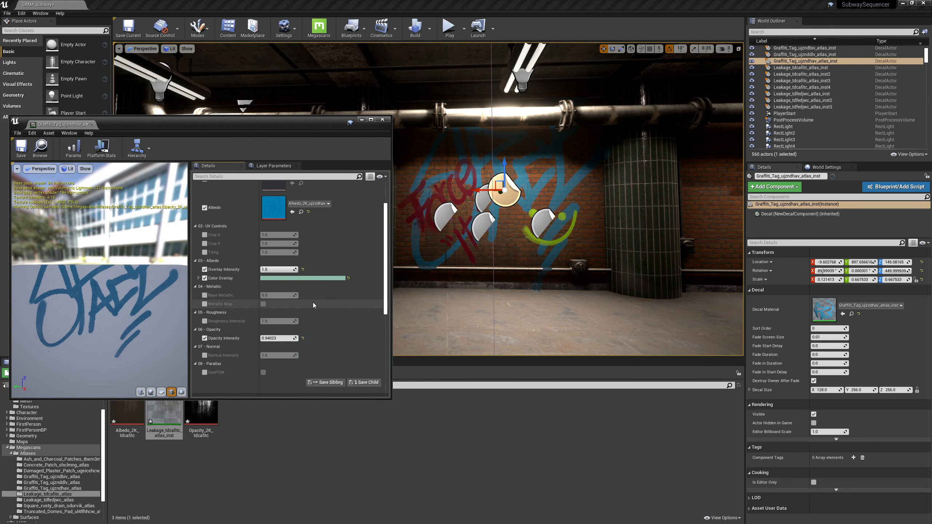
click(851, 314)
drag(164, 419, 730, 198)
mouse_move(695, 234)
right_down()
mouse_move(675, 235)
mouse_move(696, 235)
right_up()
key(e)
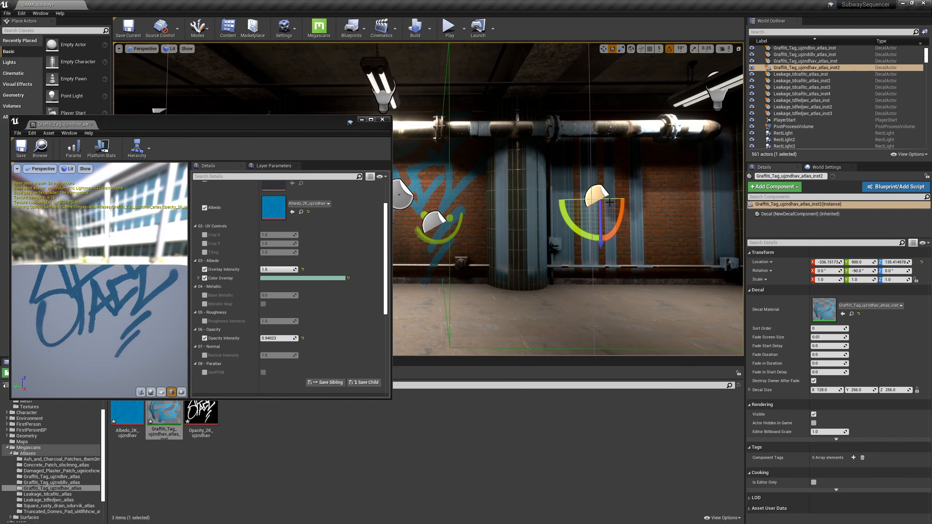
key(Delete)
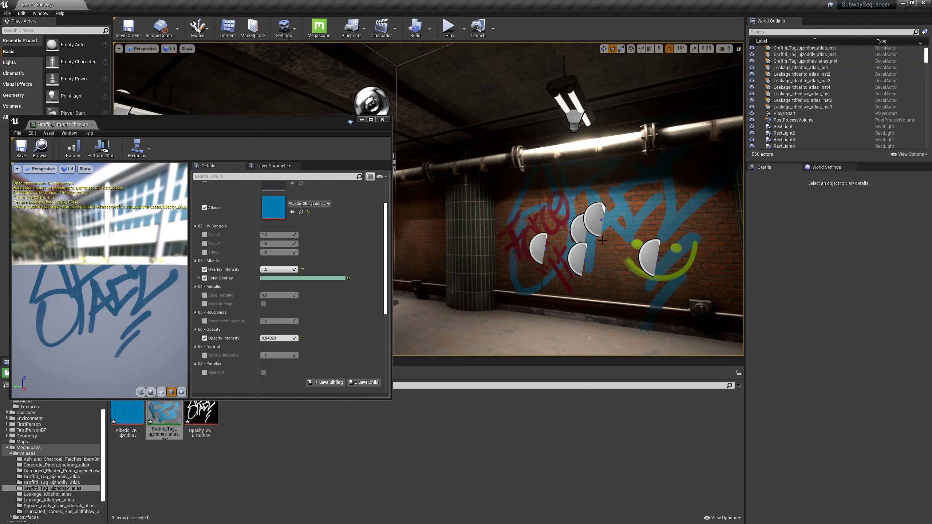
click(609, 245)
key(w)
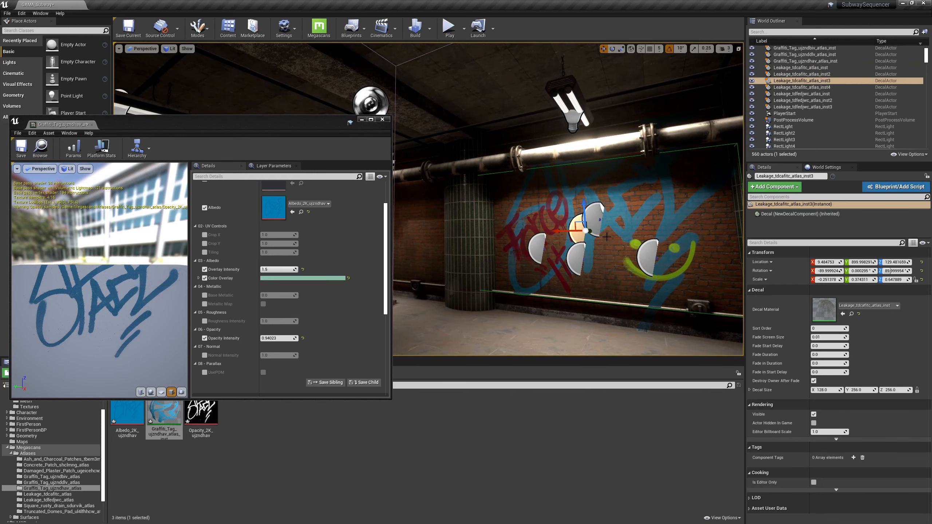
drag(558, 229, 600, 220)
key(ctrl+z)
key(ctrl+z)
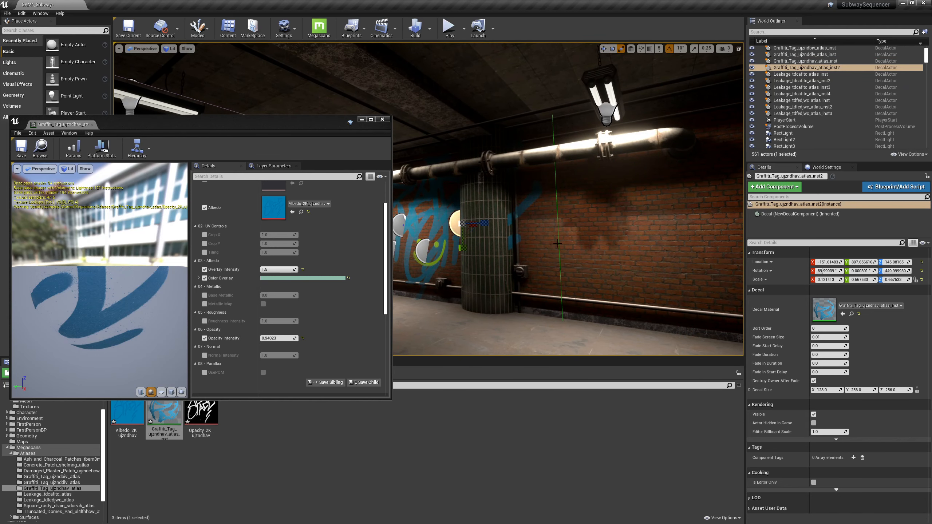
key(ctrl+z)
Step: Duplicate the blue graffiti decal onto the neighbouring brick wall at about X -367, Z 107, and scale it to about 0.29 in Y and Z
right_drag(576, 248, 537, 247)
key(w)
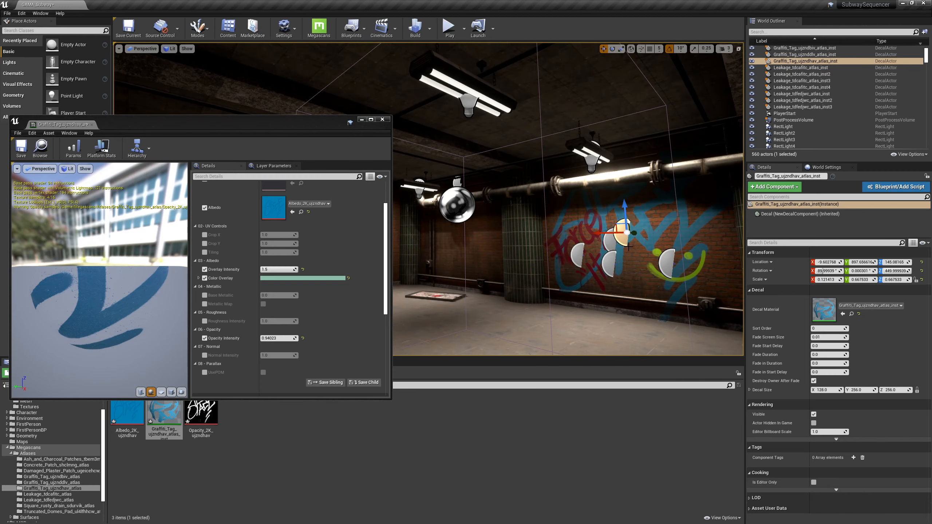
alt+shift+drag(605, 232, 739, 318)
right_drag(573, 243, 543, 243)
key(r)
drag(572, 239, 523, 237)
key(w)
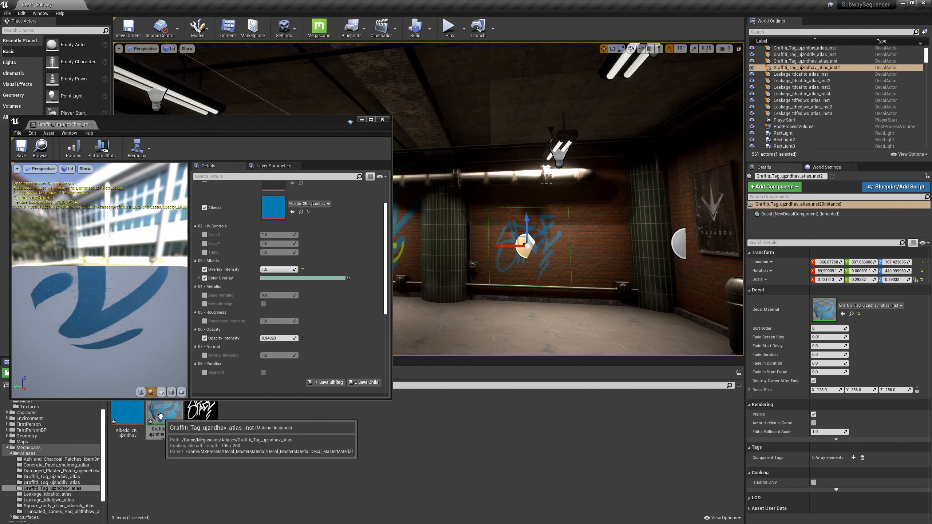
Step: Duplicate the Graffiti_Tag_ujzndhav_atlas_inst material instance and assign the copy as the duplicated graffiti decal's material
drag(223, 136, 244, 86)
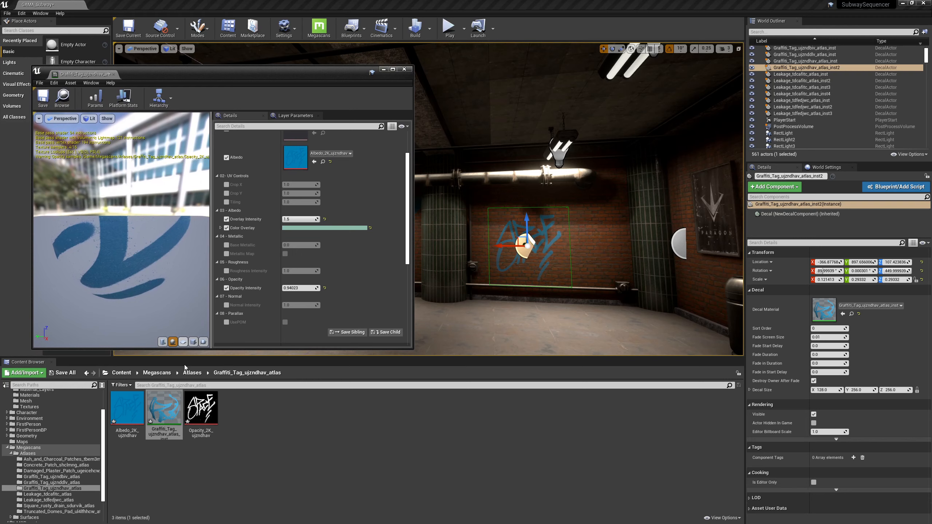
right_click(166, 411)
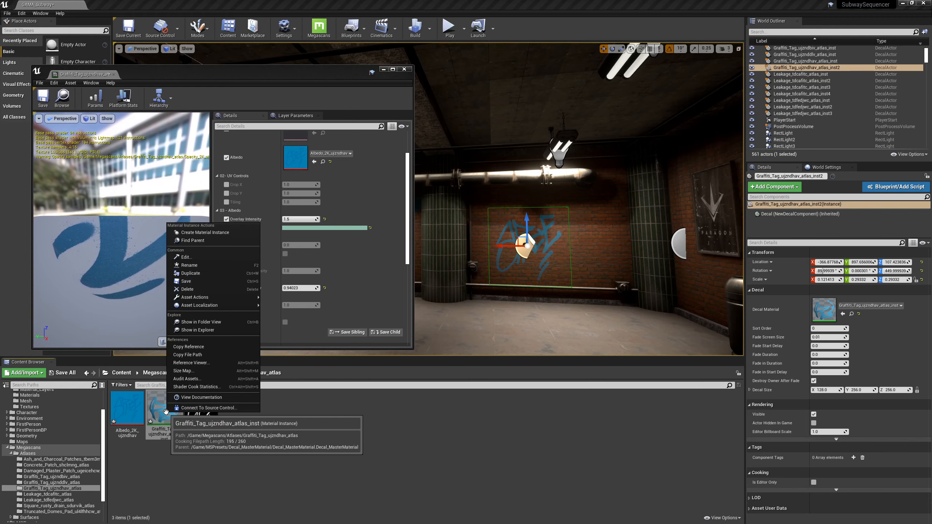
click(190, 273)
key(Return)
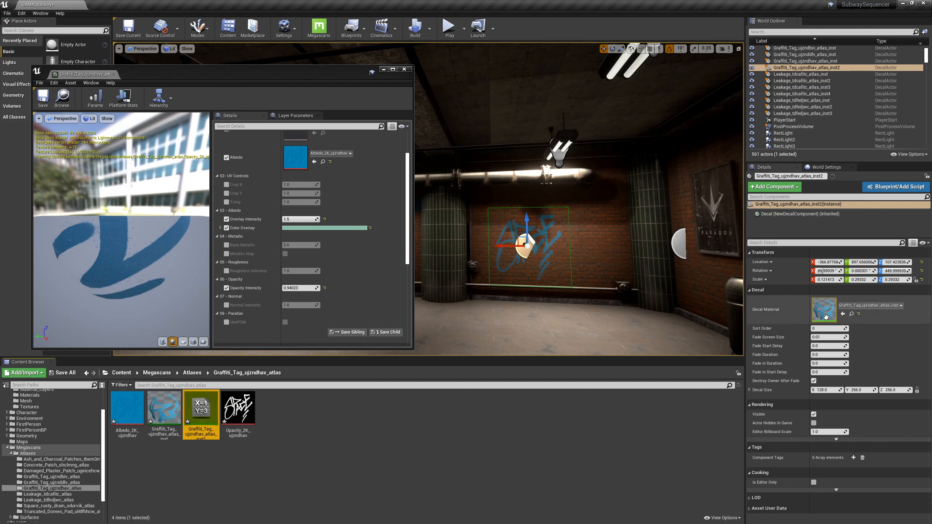
drag(206, 411, 840, 310)
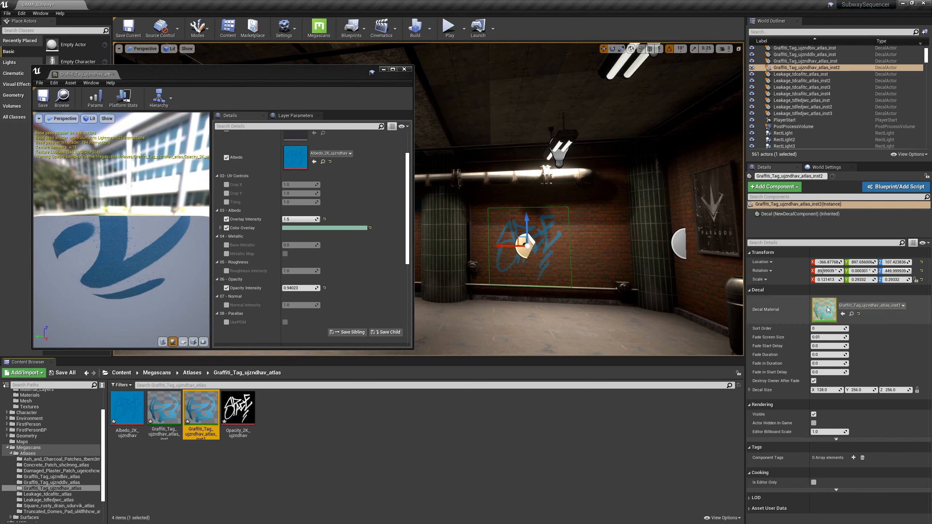
Step: Set the Color Overlay of the copied graffiti material instance to green and close the material editor
double_click(201, 414)
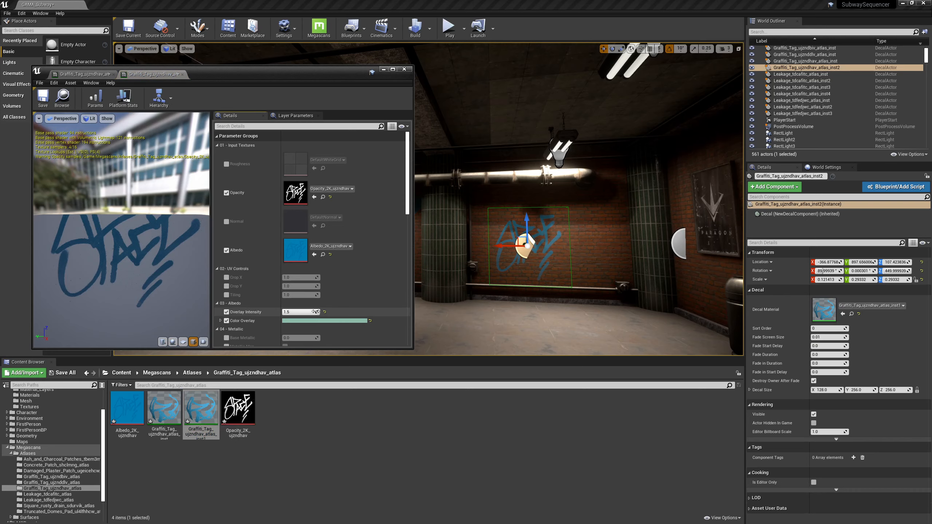
click(323, 320)
drag(319, 72, 244, 439)
click(398, 372)
mouse_move(403, 371)
mouse_down()
mouse_move(386, 362)
mouse_move(359, 374)
mouse_move(367, 406)
mouse_move(396, 394)
mouse_move(387, 408)
mouse_up()
click(474, 326)
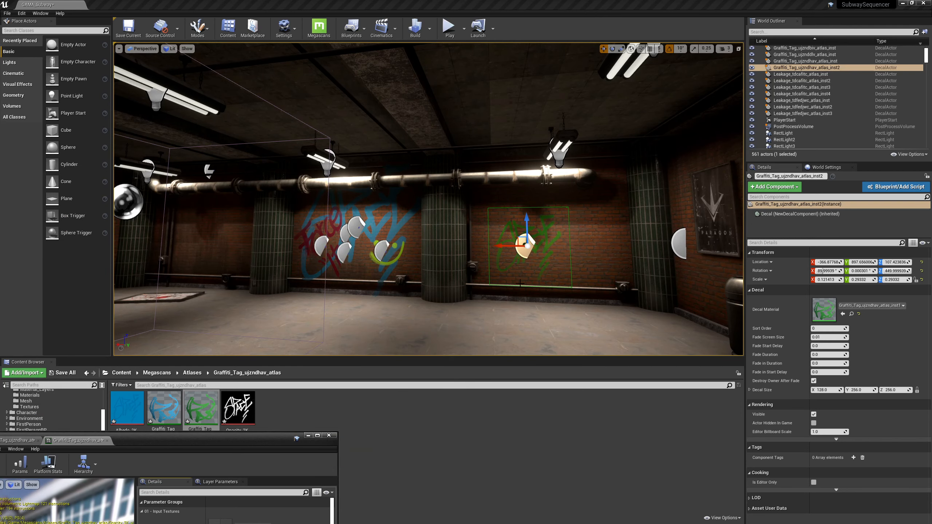
right_drag(504, 278, 514, 280)
click(329, 436)
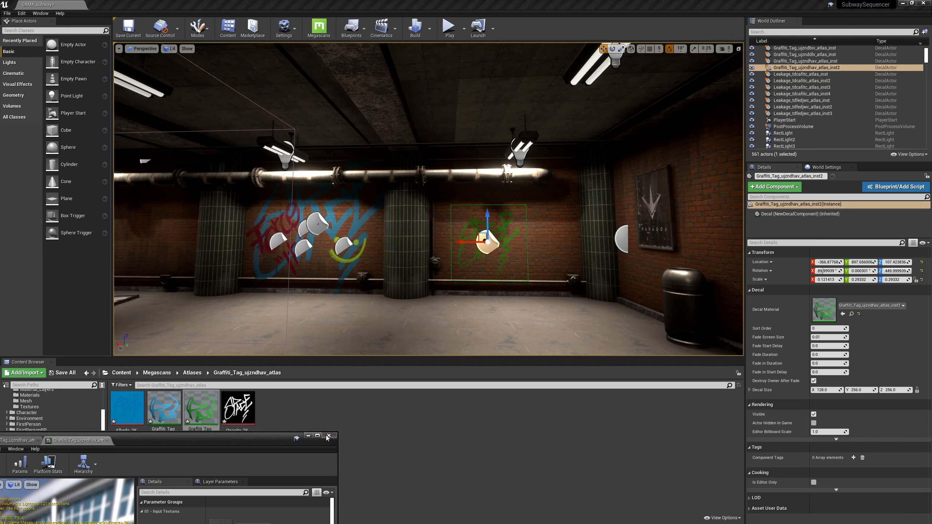
Step: Delete the small green graffiti decal from the brick wall
key(Escape)
right_drag(409, 304, 444, 301)
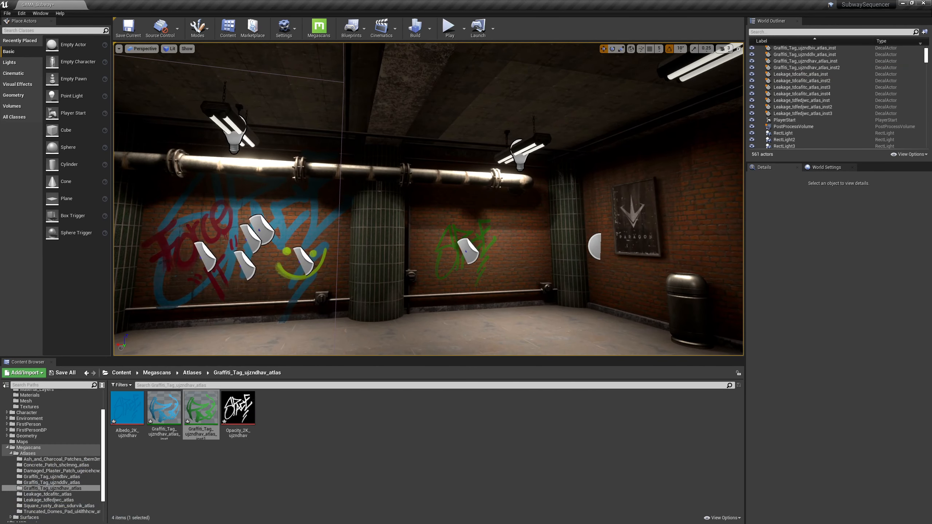
click(476, 255)
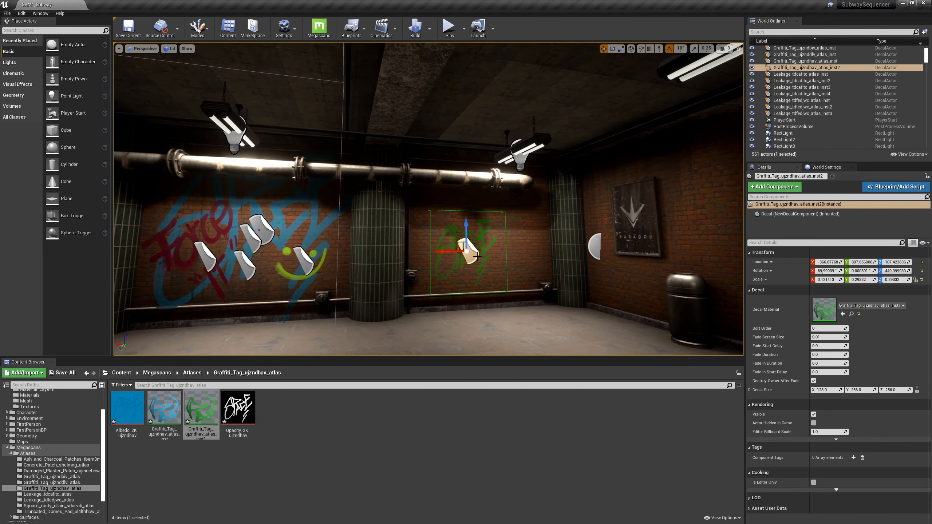
key(Delete)
Step: Switch to Quixel Bridge, export the Ventilation Flap decal to Unreal Engine, and return to the level editor
right_drag(477, 257, 423, 258)
right_drag(504, 251, 330, 272)
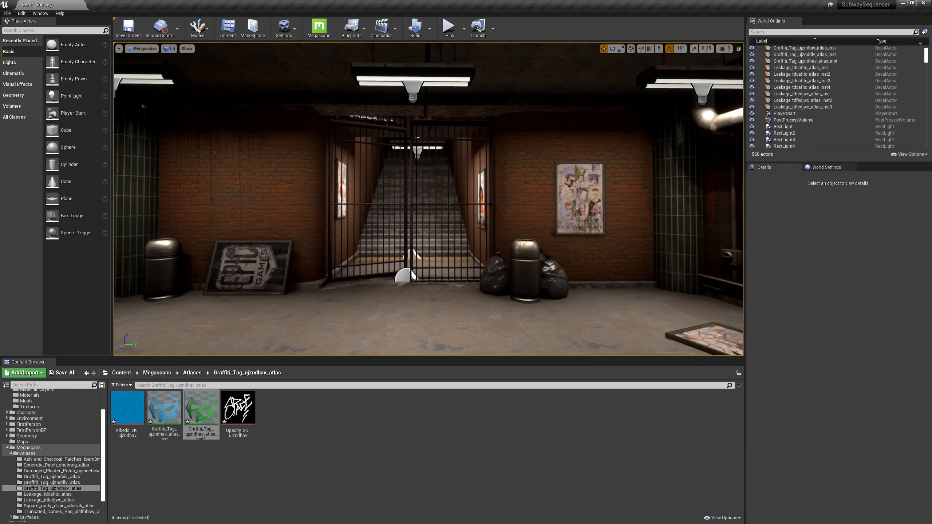
right_drag(410, 269, 433, 266)
key(alt+Tab)
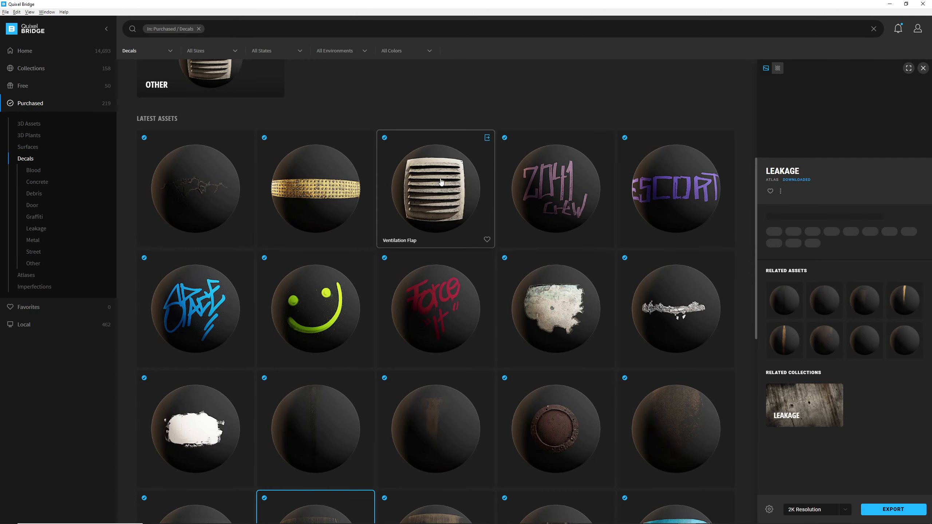
click(487, 138)
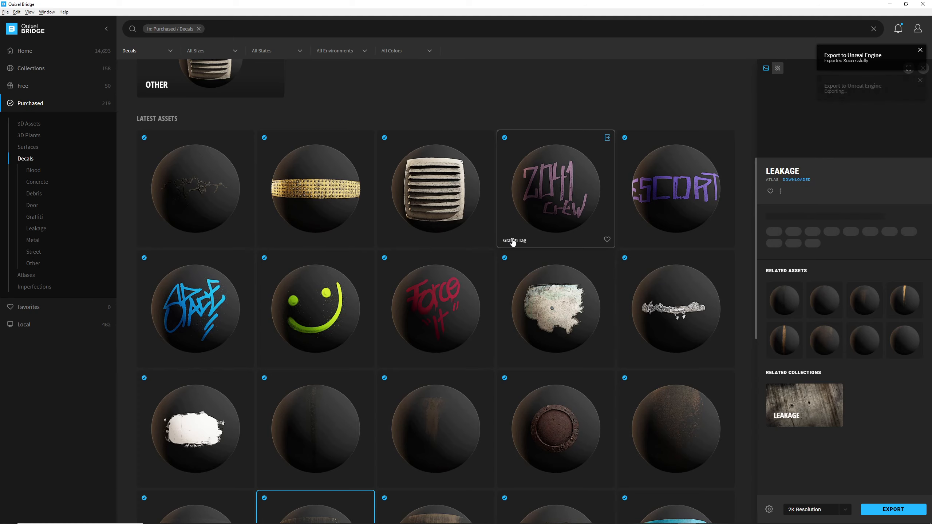
key(alt+Tab)
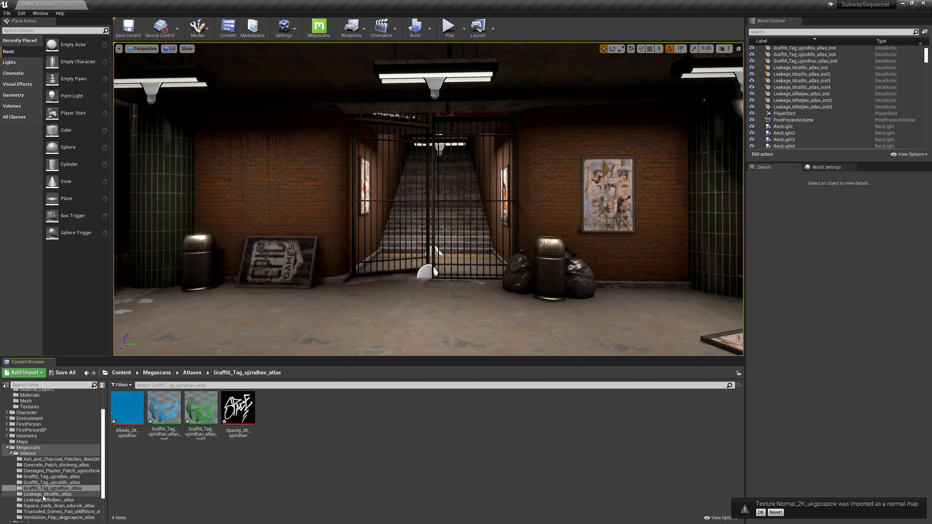
Step: Place the Ventilation_Flap_ukgpcapcw_atlas decal on the brick wall above the Epic Games sign, beside the gated stairs, ready for scaling
click(49, 506)
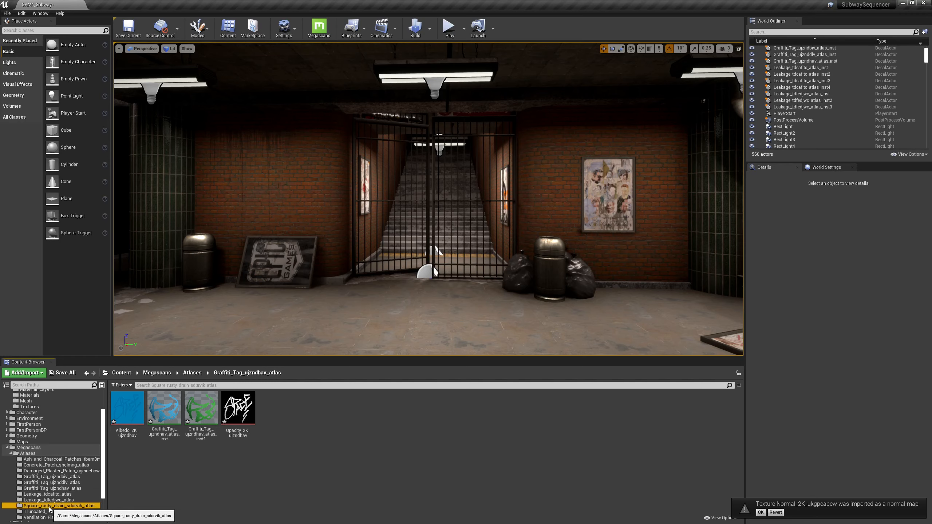
click(51, 511)
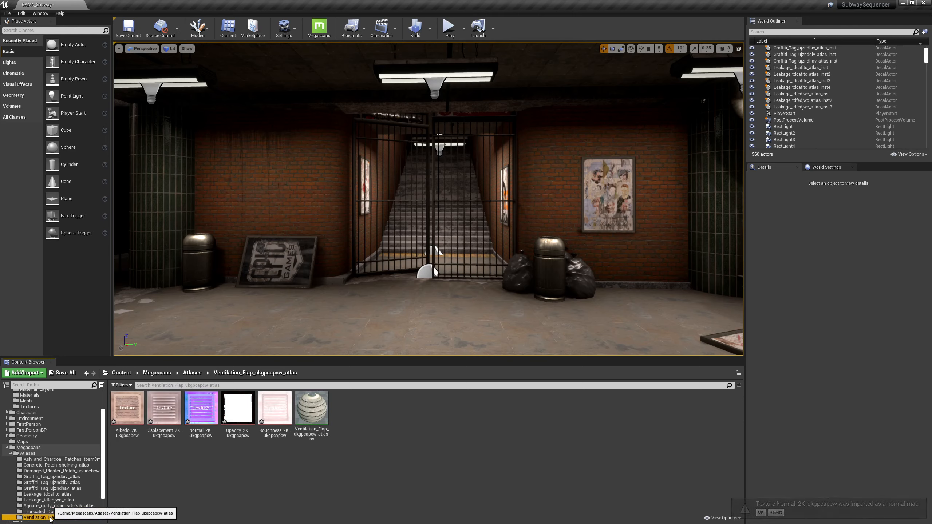
click(51, 518)
drag(312, 407, 274, 238)
key(r)
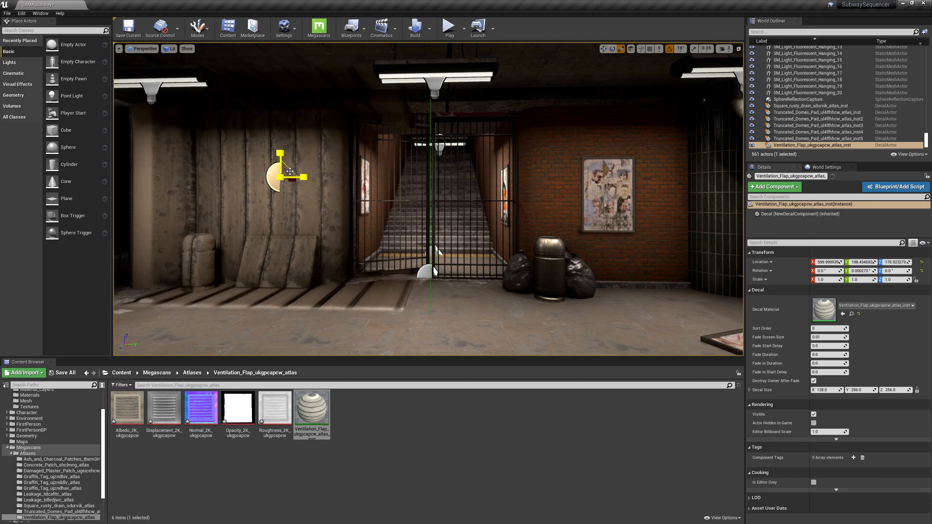
Step: Rotate the ventilation flap decal 90° upright and shrink it to about 0.21 scale, with a thin projection depth, on the brick wall
drag(289, 170, 293, 224)
key(w)
key(e)
key(f)
alt+drag(551, 226, 657, 227)
key(r)
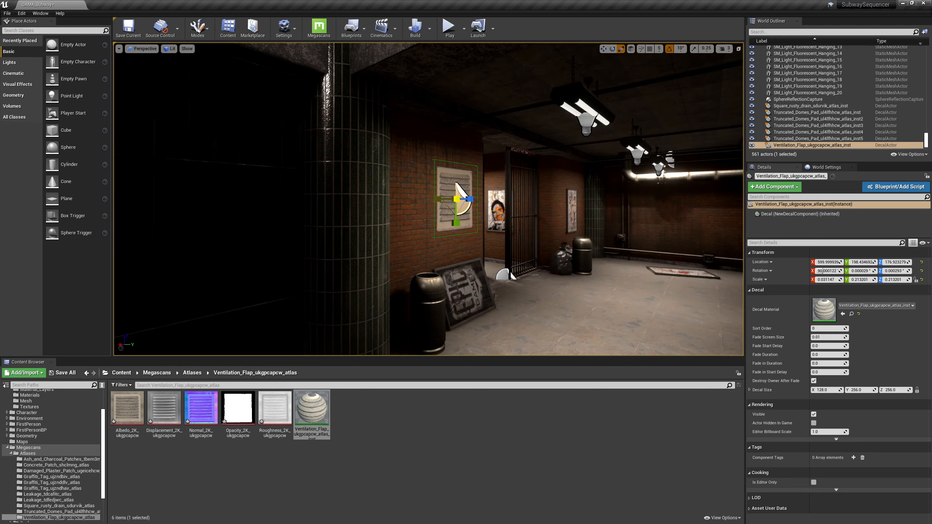
key(f)
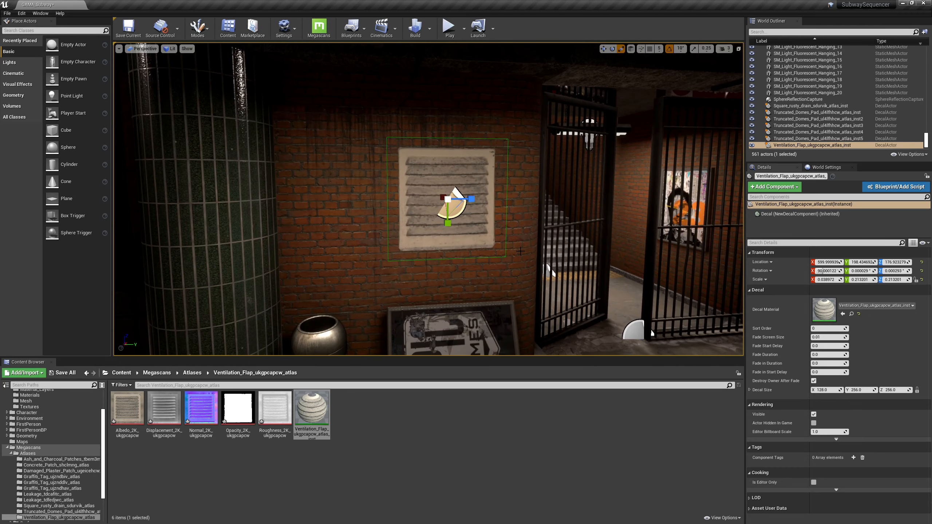
Step: Scale the ventilation flap decal's face down further to about 0.12 in both directions
drag(460, 208, 447, 218)
key(s)
right_drag(447, 218, 574, 193)
key(Escape)
key(g)
key(w)
right_drag(514, 205, 539, 197)
Step: Move the ventilation flap decal along the wall, past the gate and poster, to the corner with the tiled column
click(360, 158)
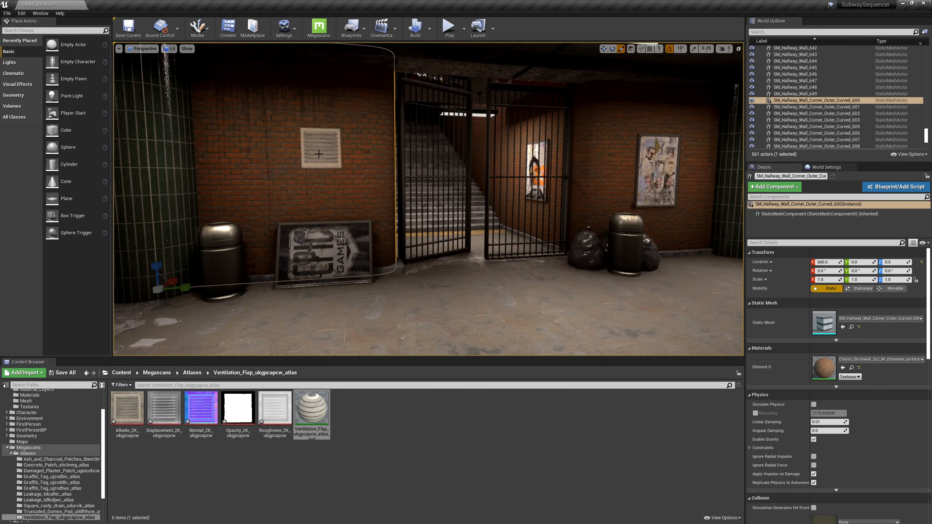
click(340, 156)
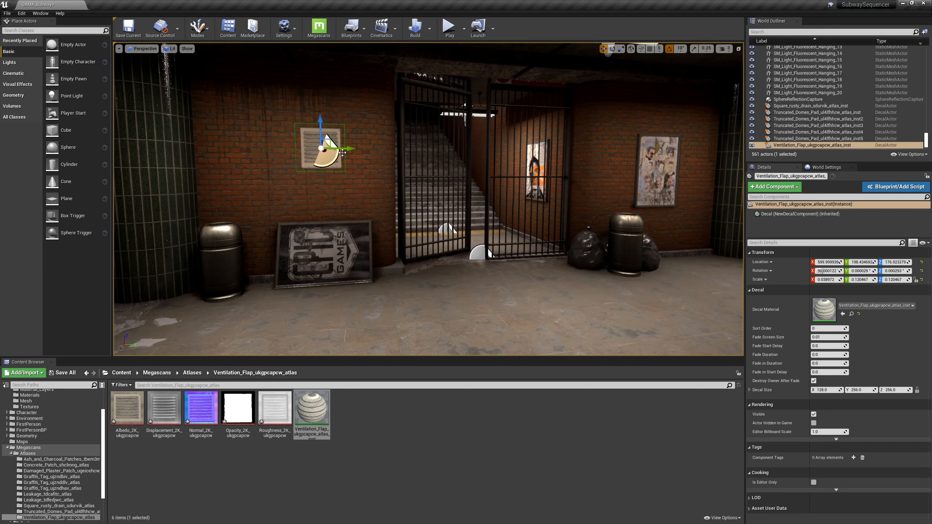
drag(345, 150, 679, 178)
key(f)
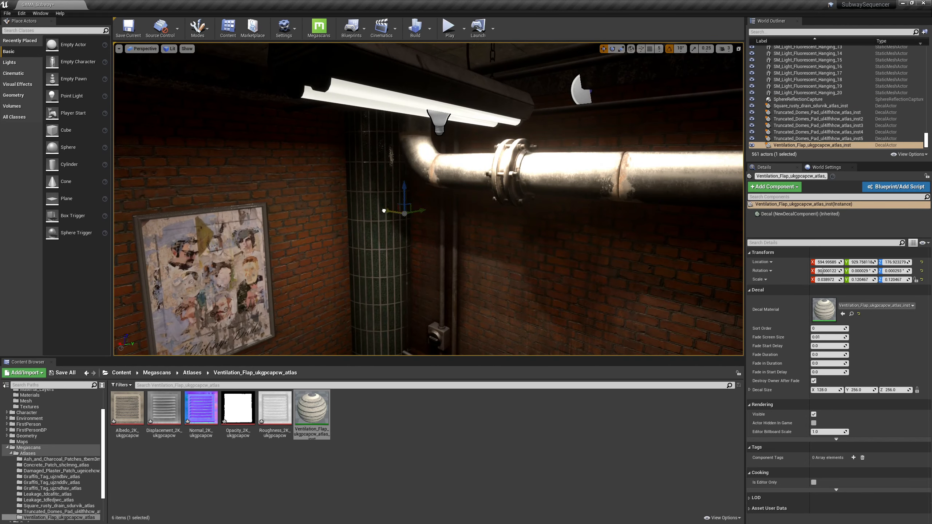
Step: Shift the ventilation flap decal onto the adjoining brick wall below the overhead pipe and rotate it 90° to face the room
drag(568, 233, 624, 264)
key(e)
key(s)
right_drag(623, 263, 607, 275)
key(Escape)
key(s)
key(w)
key(w)
key(s)
click(424, 182)
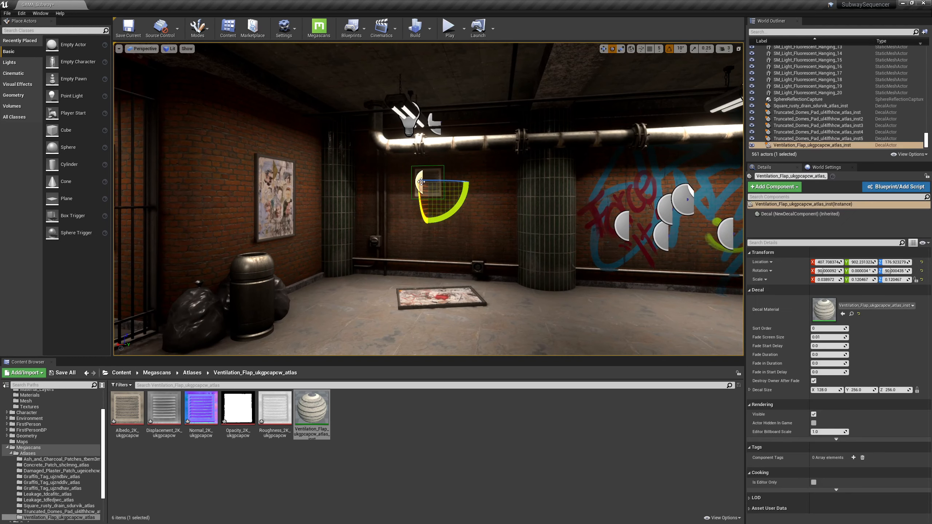
Step: Move the ventilation flap decal low on the brick wall, beside the small wall-mounted box, at a height of about 67
drag(421, 179, 409, 178)
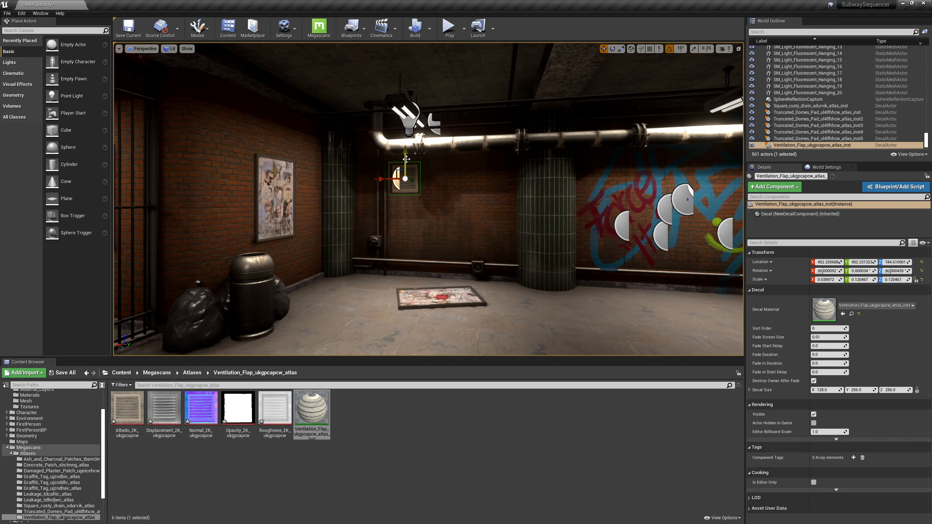
drag(406, 159, 402, 212)
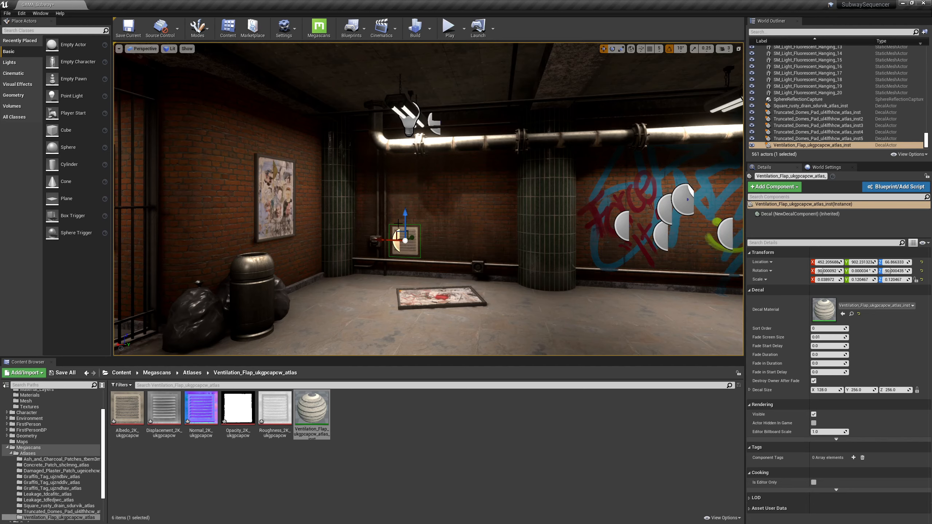
Step: Try a duplicate of the ventilation flap decal on the brick wall section beyond the graffiti, and delete the copy
alt+shift+drag(381, 242, 453, 242)
key(g)
mouse_move(411, 203)
right_down()
mouse_move(422, 204)
mouse_move(398, 203)
mouse_move(411, 203)
right_up()
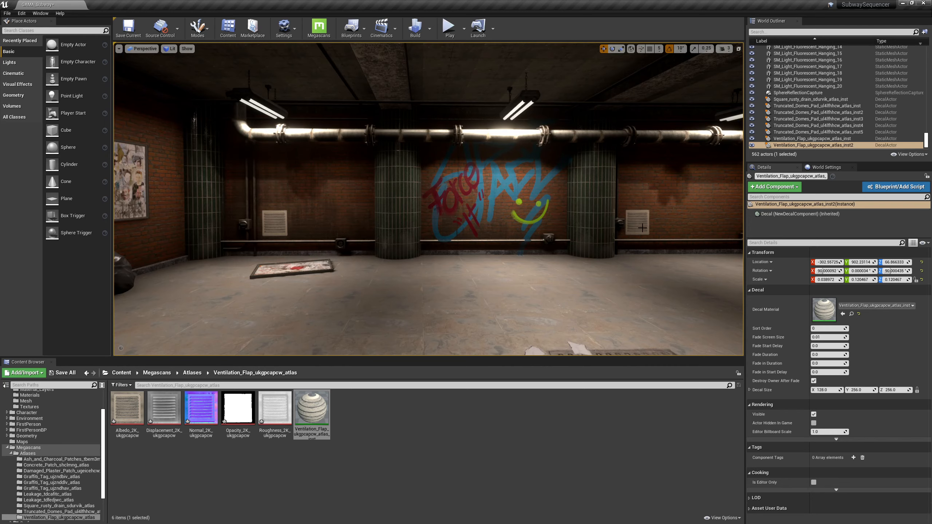
key(g)
key(Delete)
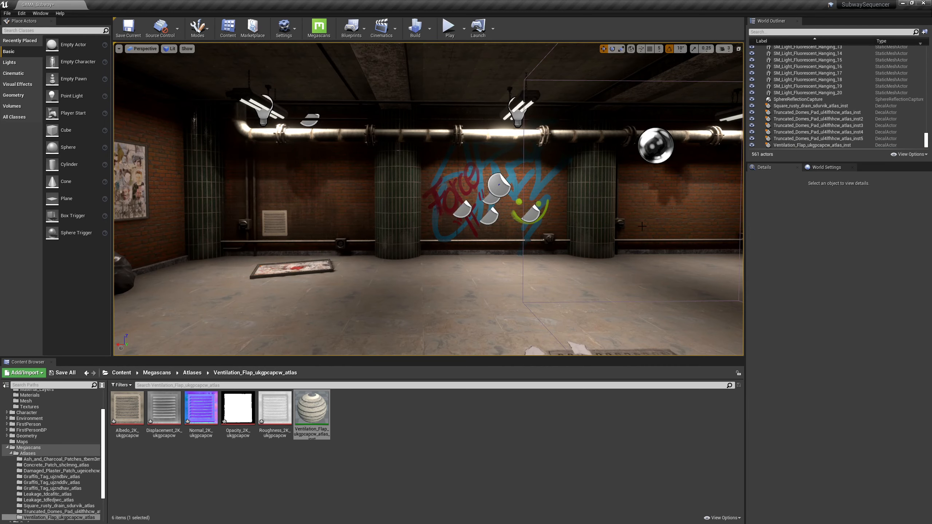
Step: Narrow the remaining ventilation flap decal slightly and deselect it
click(275, 225)
key(f)
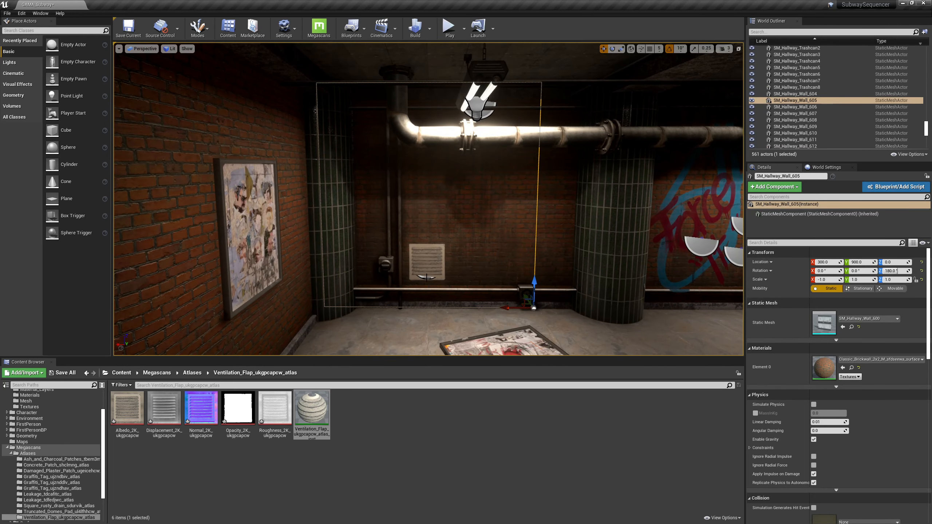
click(430, 268)
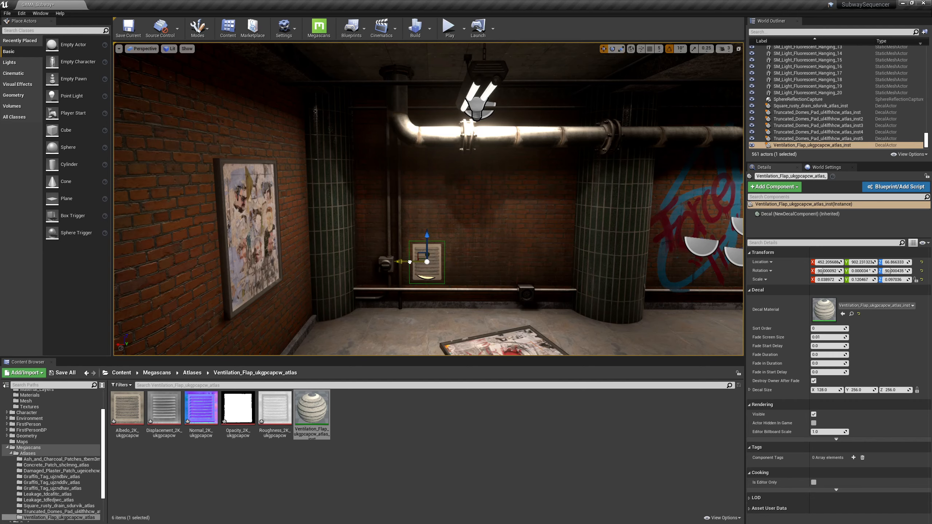
key(Escape)
right_drag(450, 263, 496, 215)
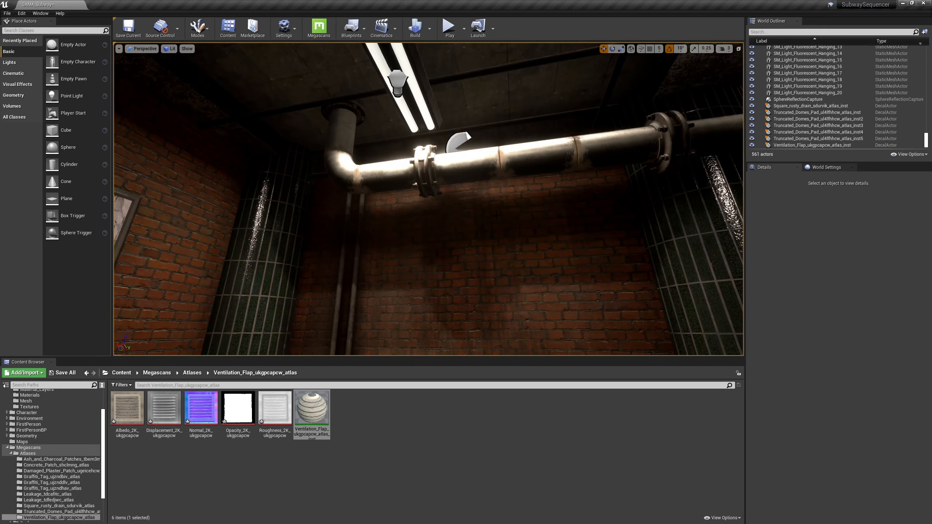
Step: Set the Sort Order of the leakage decal near the overhead pipe to 1 so it renders over the ventilation flap
click(460, 141)
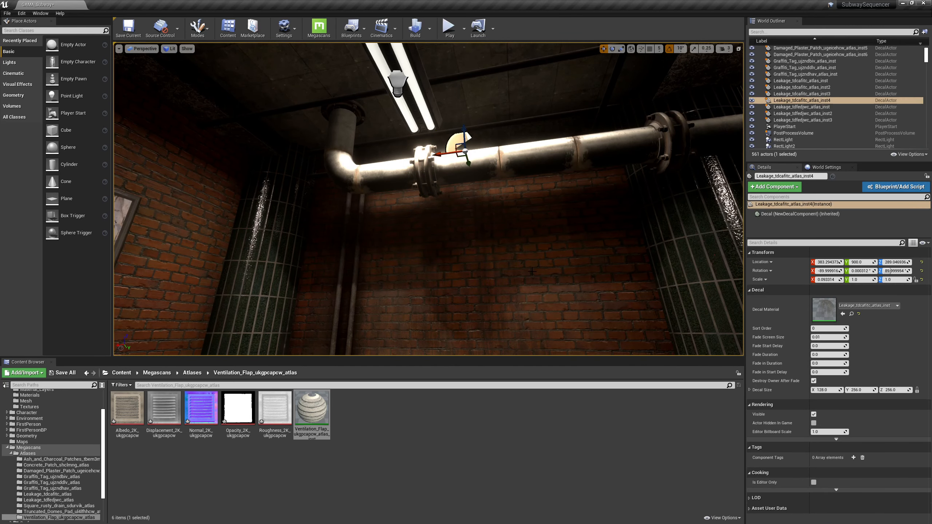
right_drag(532, 272, 533, 301)
drag(821, 330, 824, 330)
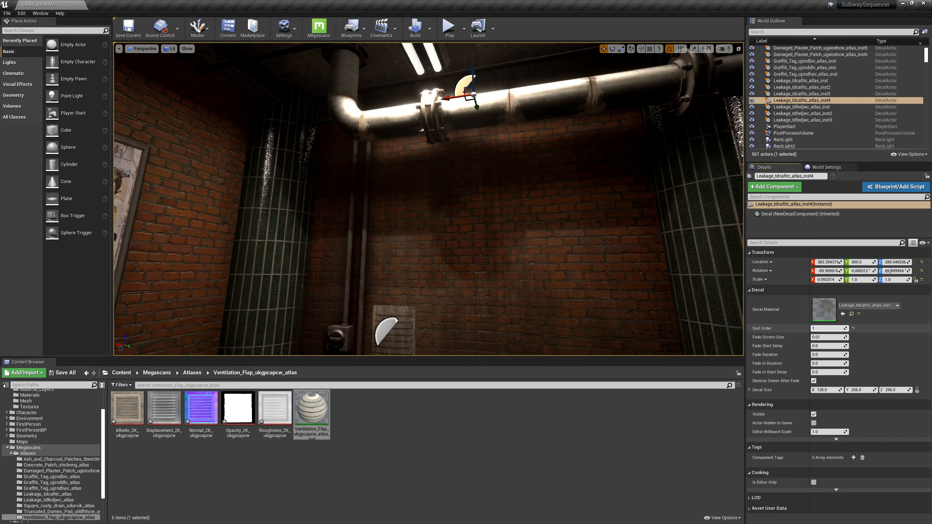
right_drag(477, 220, 472, 250)
key(Escape)
key(g)
key(g)
Step: Move the ventilation flap decal across the wall toward the tiled column beside the graffiti and raise it to a height of about 178
click(388, 234)
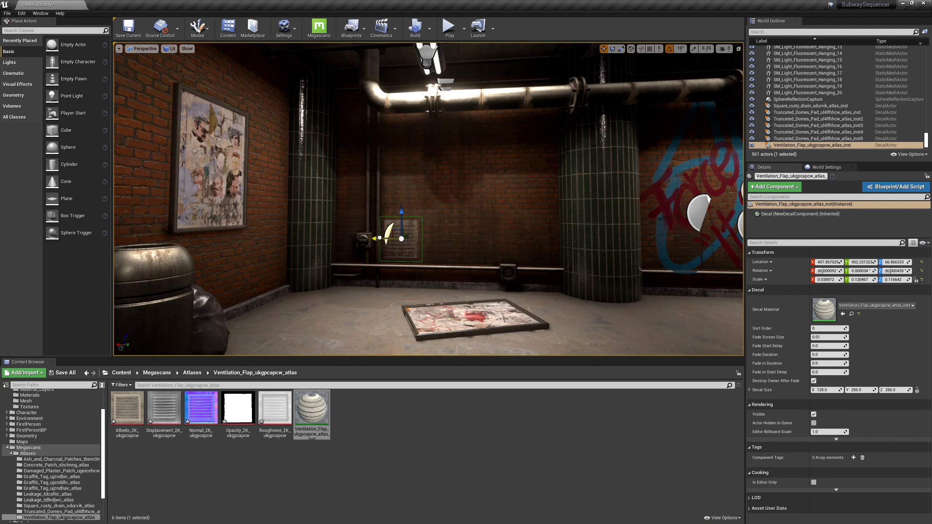
drag(380, 237, 510, 237)
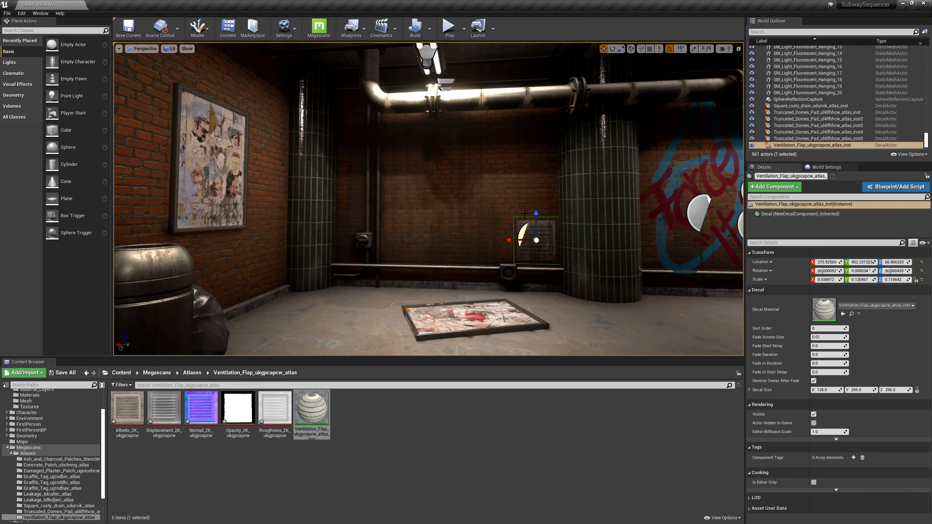
drag(536, 208, 543, 129)
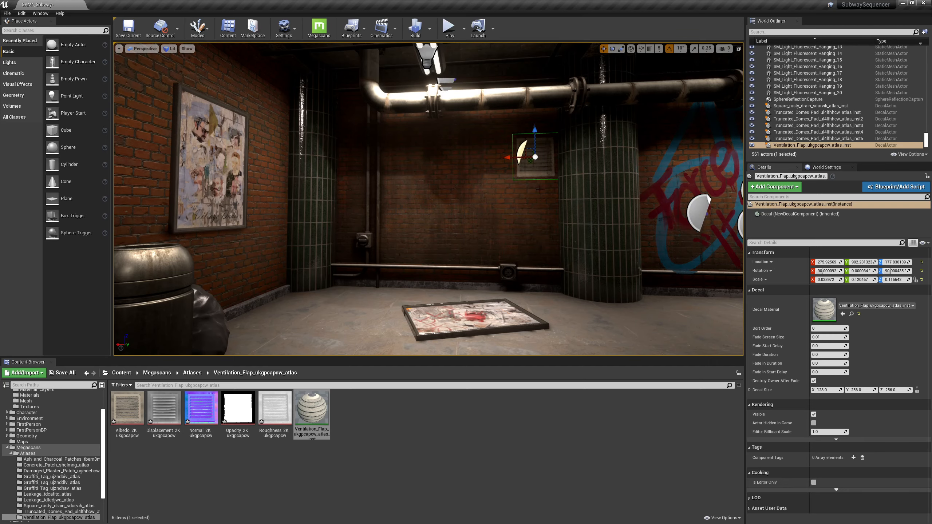
key(Escape)
key(g)
right_drag(512, 207, 529, 198)
key(s)
key(w)
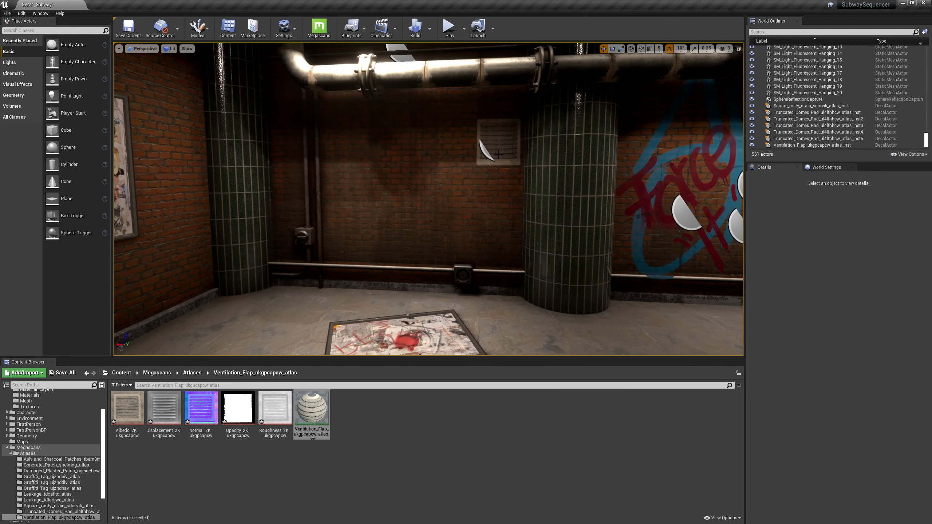
Step: Raise the ventilation flap decal further up the brick wall, behind the overhead pipe next to the tiled column, and deselect it
right_drag(498, 154, 491, 141)
click(492, 141)
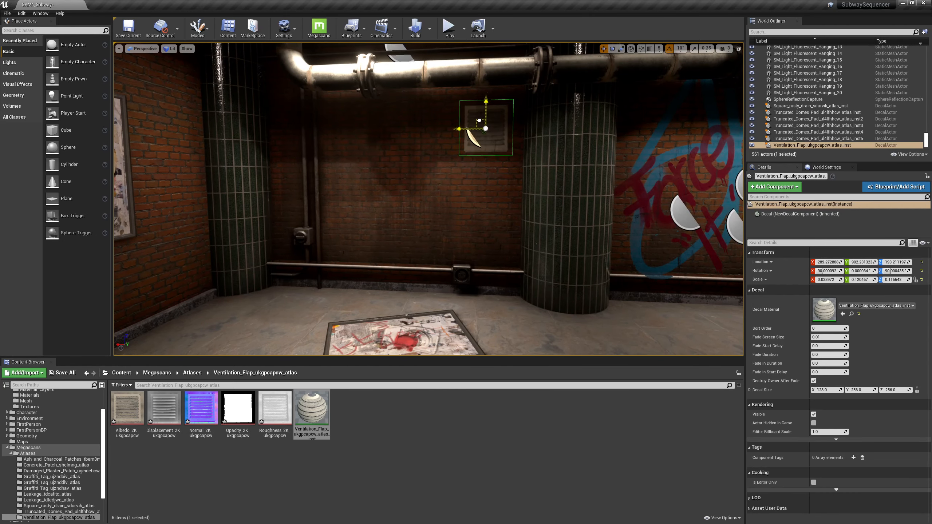
drag(479, 120, 492, 96)
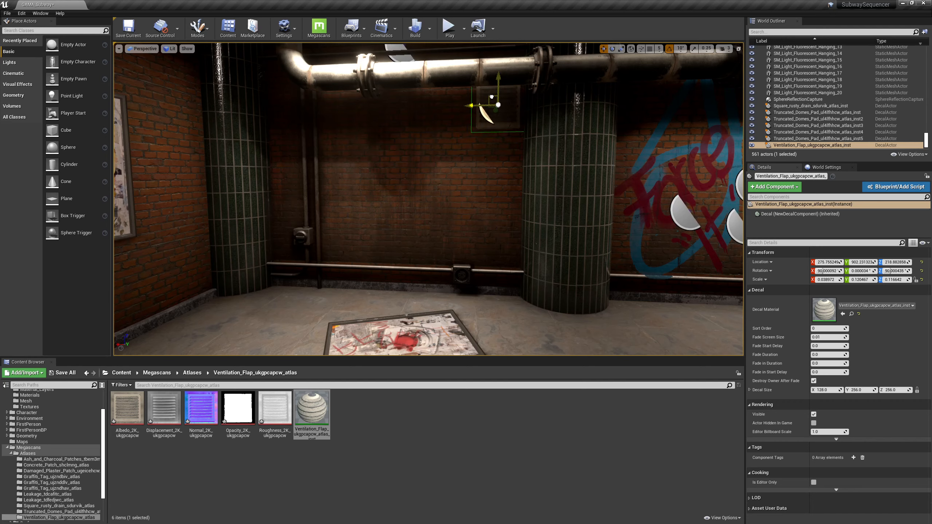
right_drag(490, 93, 504, 73)
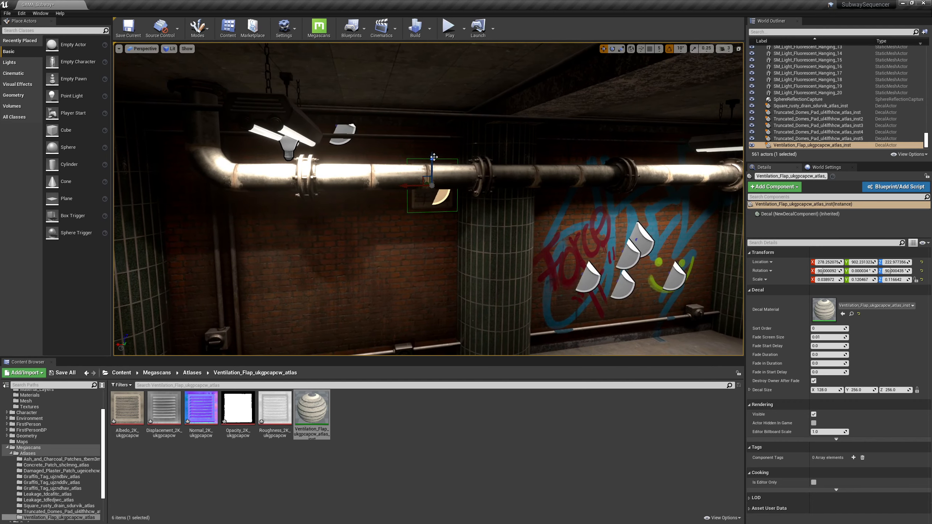
drag(429, 122, 428, 122)
key(Escape)
right_drag(428, 123, 436, 156)
key(g)
key(s)
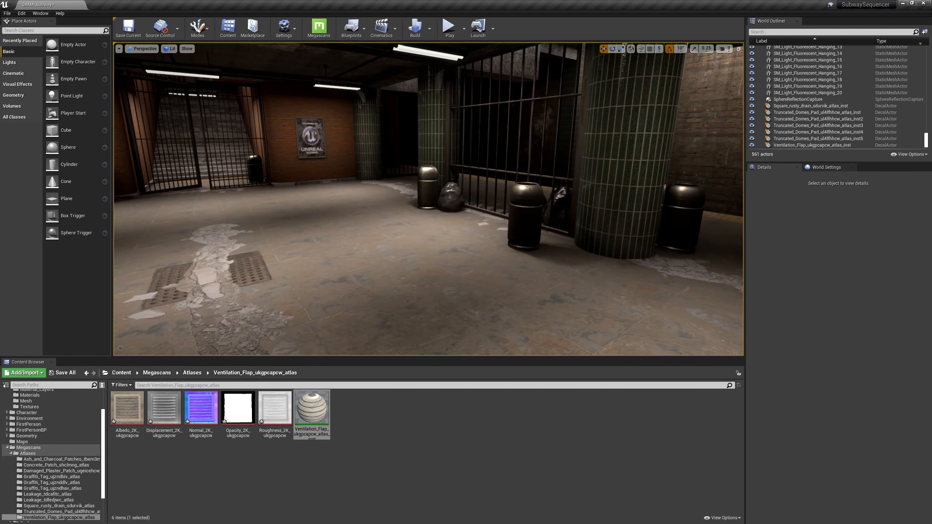
Step: Switch to Quixel Bridge and export the purple Escort and pink Crew graffiti tag decals to Unreal Engine
right_drag(515, 267, 330, 253)
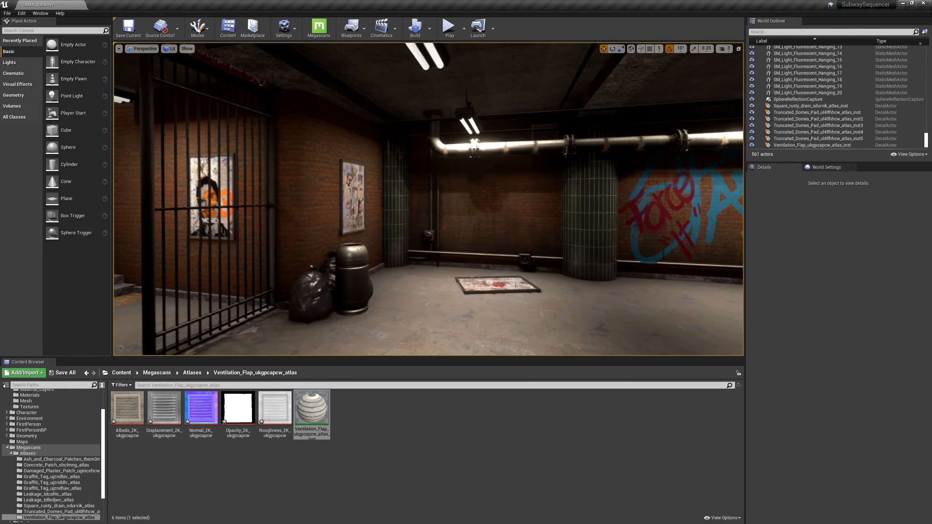
right_drag(440, 271, 679, 273)
key(alt+Tab)
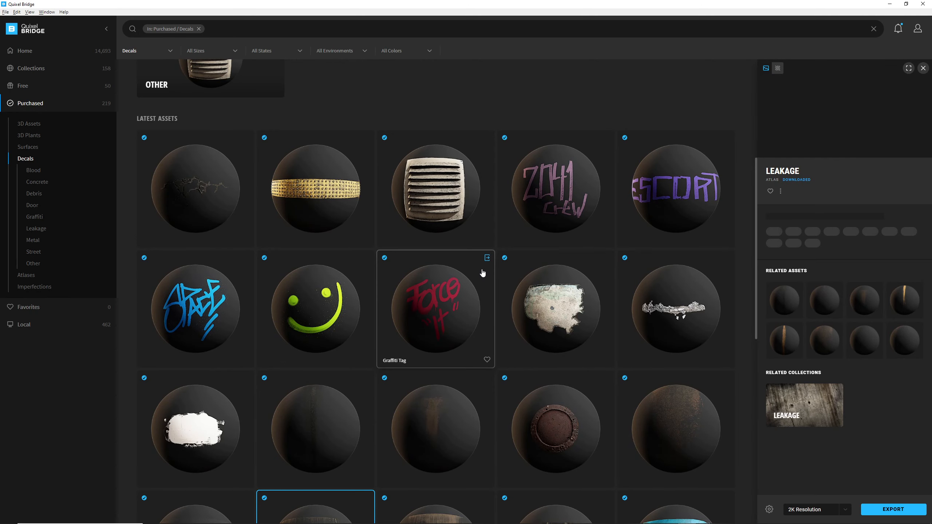
click(607, 138)
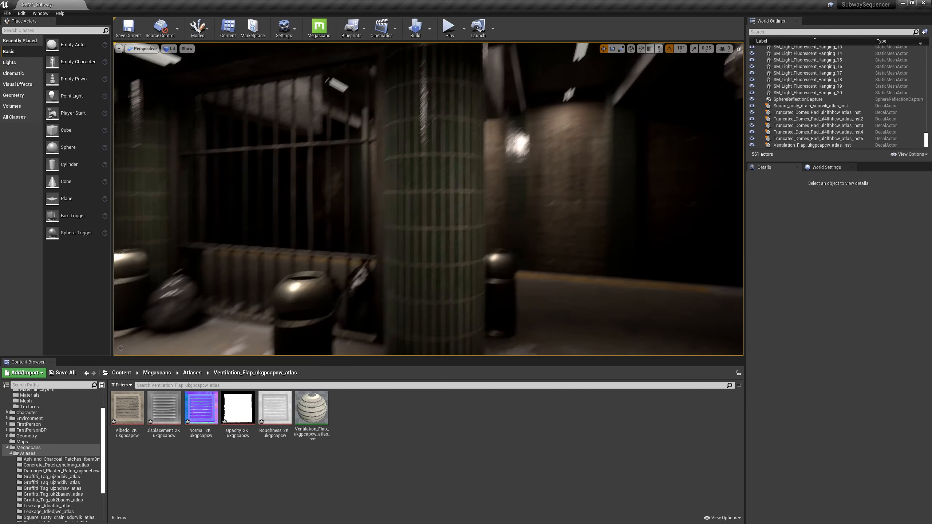
Step: Return to the level editor, place the red Graffiti_Tag_ujzndbiv_atlas decal on the dark platform's brick wall, and rotate it 90° upright
right_drag(428, 199, 477, 147)
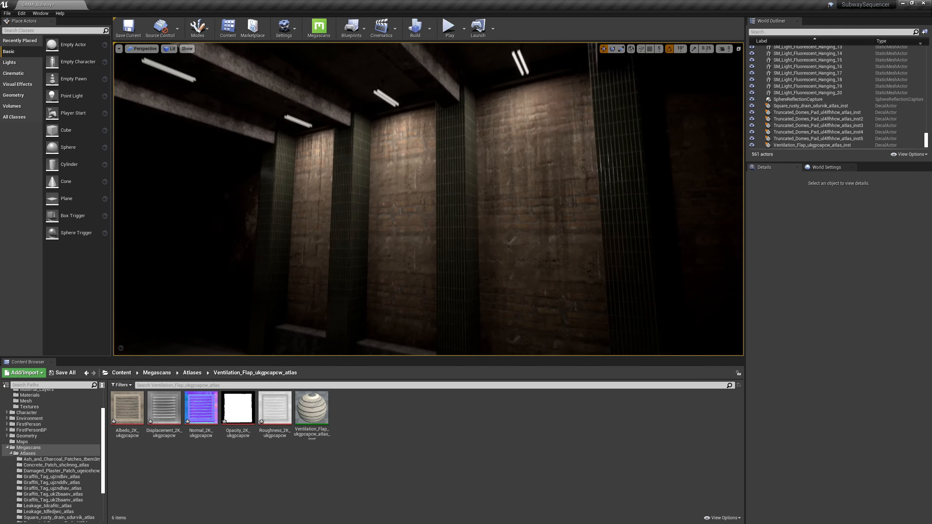
scroll(50, 515, down, 2)
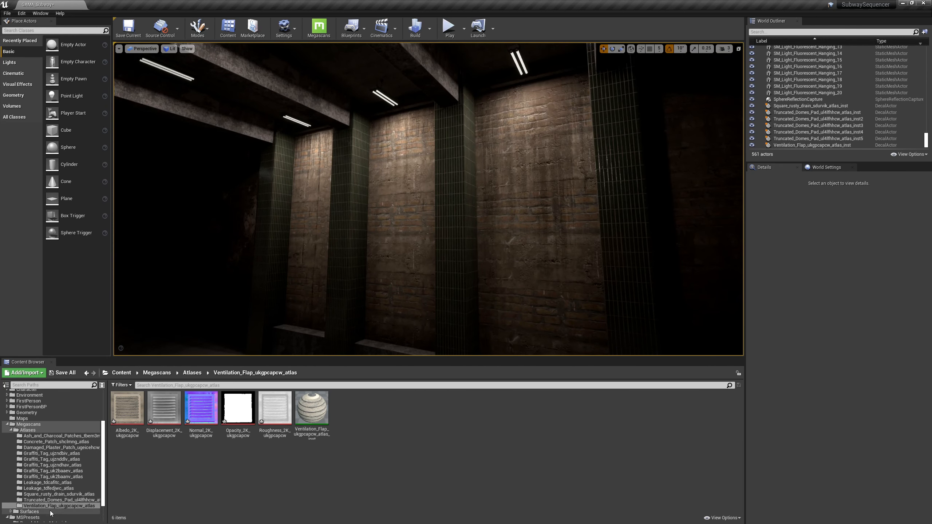
click(39, 457)
drag(164, 408, 527, 290)
key(e)
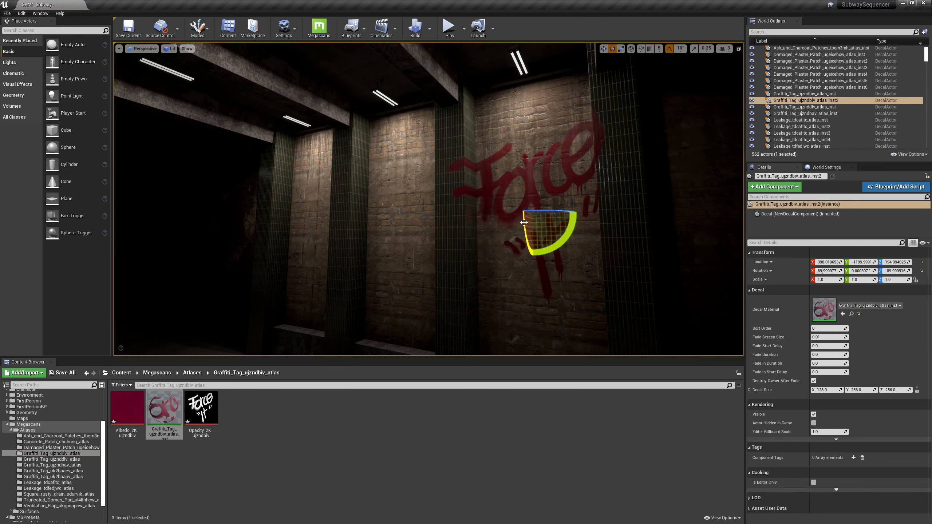
Step: Place the green smiley Graffiti_Tag_ujznddiv_atlas and blue Graffiti_Tag_ujzndhav_atlas decals on the platform's brick walls, each rotated 90° upright
click(69, 459)
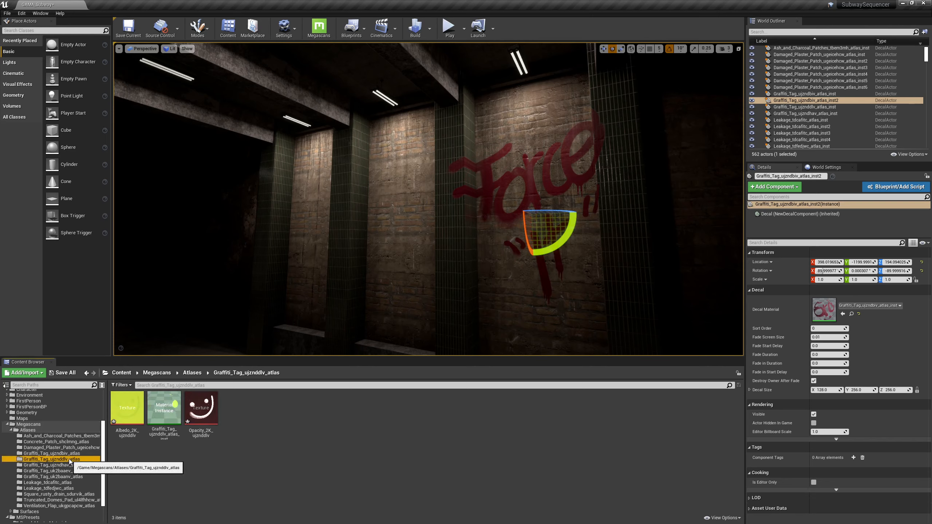
drag(158, 424, 327, 261)
key(e)
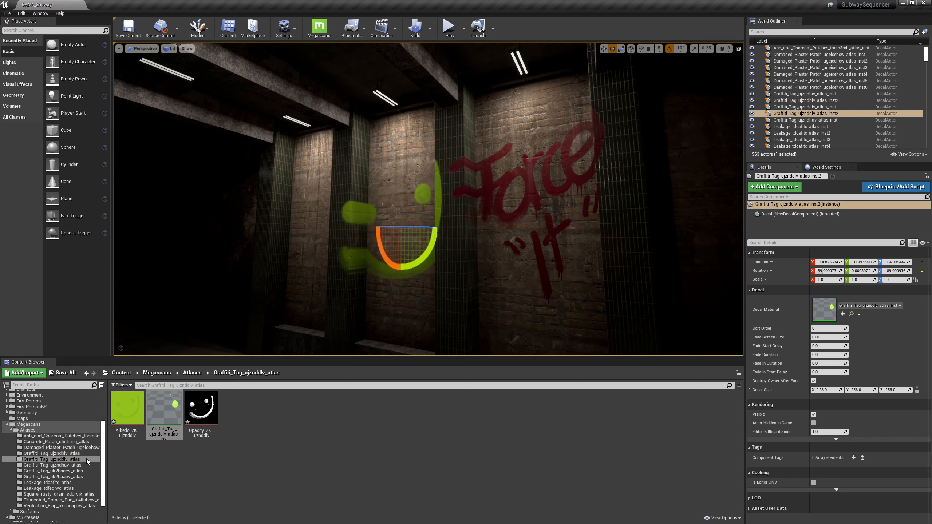
click(45, 465)
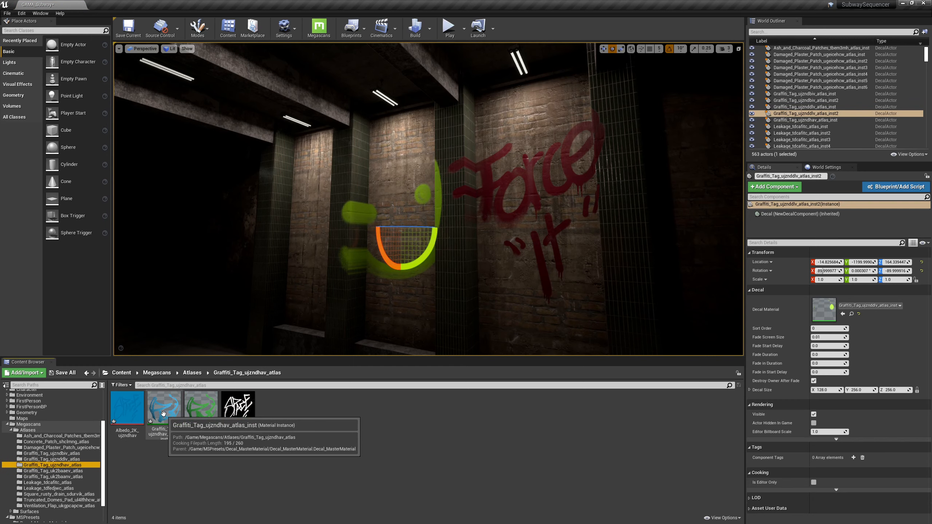
drag(163, 414, 506, 272)
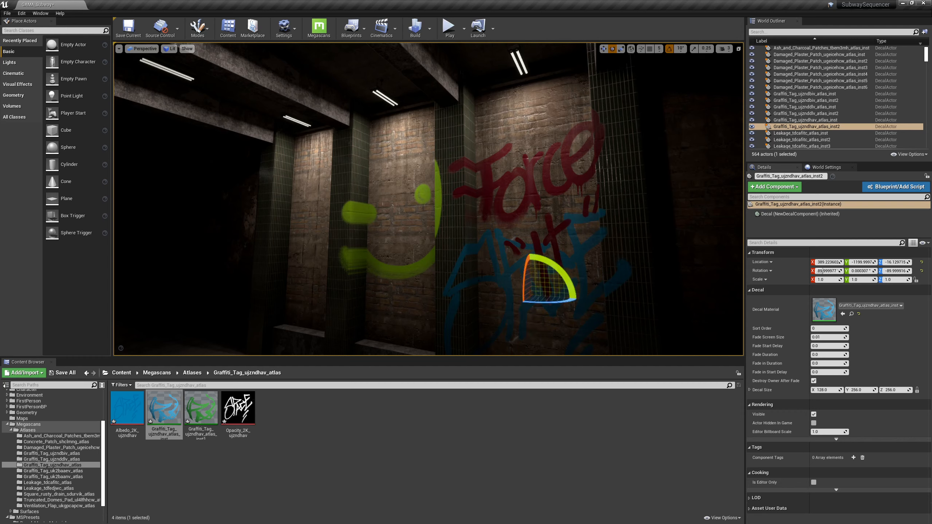
Step: Place the Graffiti_Tag_uk2baaev_atlas and Graffiti_Tag_uk2baanv_atlas decals on the platform's farther brick walls, each rotated 90° upright
click(53, 471)
drag(164, 407, 290, 248)
click(60, 476)
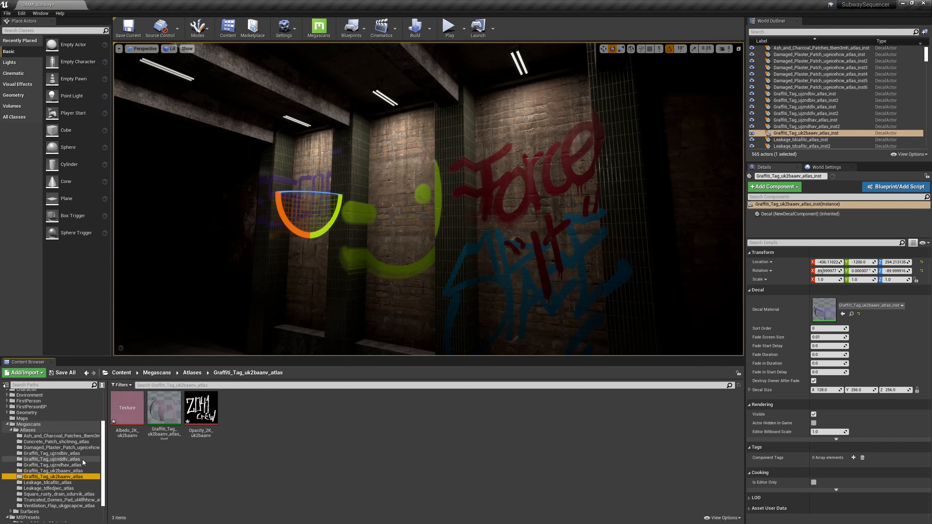
drag(164, 408, 367, 217)
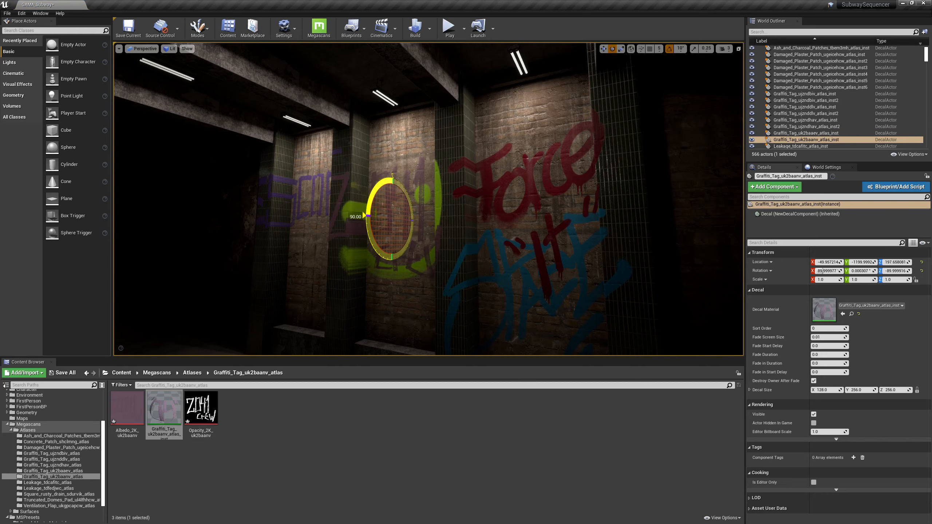
mouse_move(513, 242)
right_down()
mouse_move(587, 257)
mouse_move(524, 249)
mouse_move(513, 242)
mouse_move(524, 245)
mouse_move(516, 229)
right_up()
key(g)
key(g)
key(s)
key(w)
key(g)
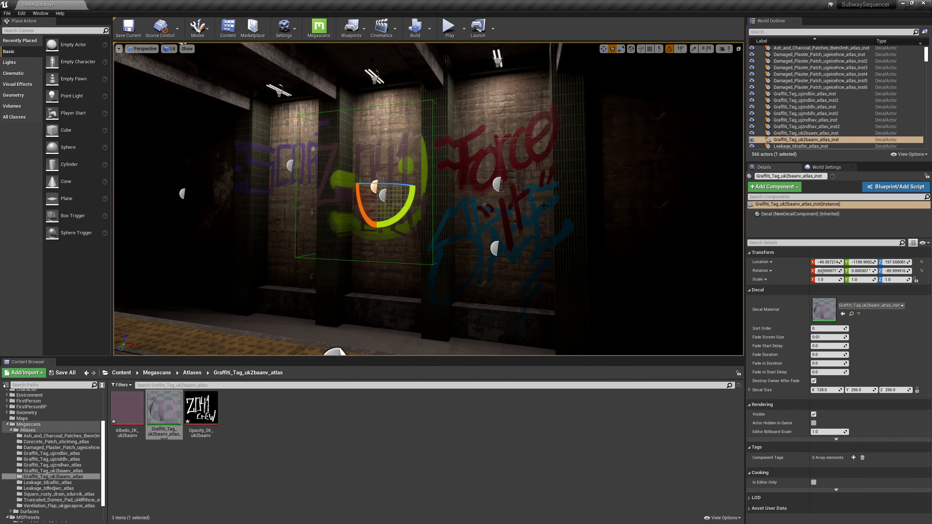
scroll(781, 117, down, 2)
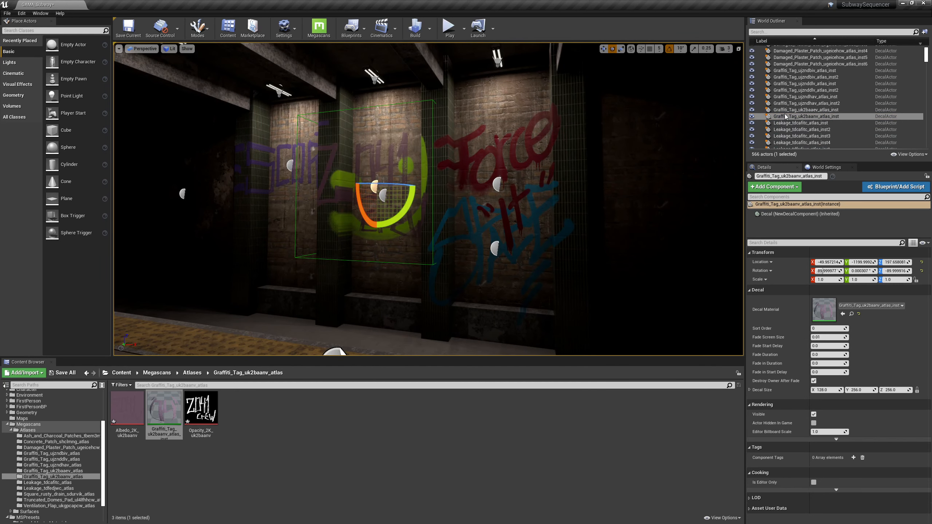
shift+click(789, 77)
key(w)
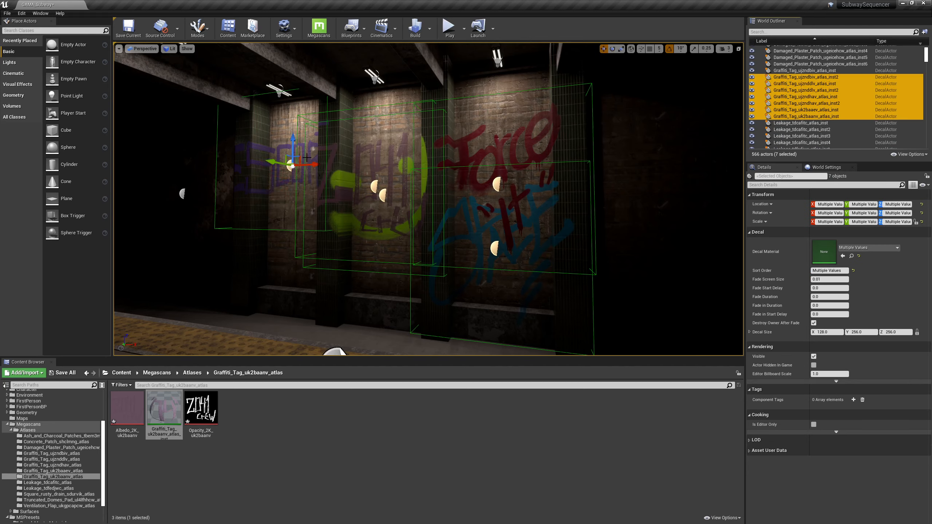
drag(300, 157, 143, 159)
alt+drag(483, 164, 583, 195)
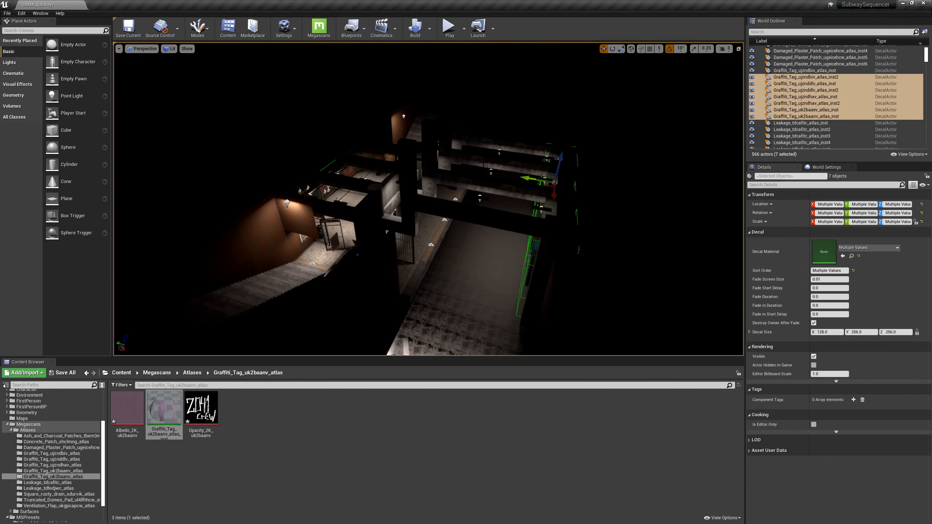
key(ctrl+z)
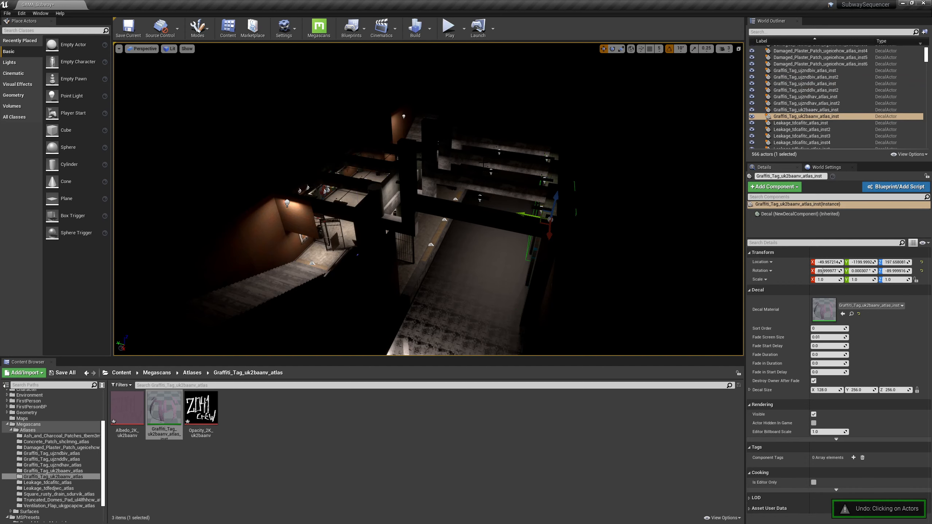
Step: Select the red, smiley, blue, Escort and Crew graffiti decals on the dark platform and reduce their projection depth to an X scale of about 0.016
ctrl+shift+click(794, 90)
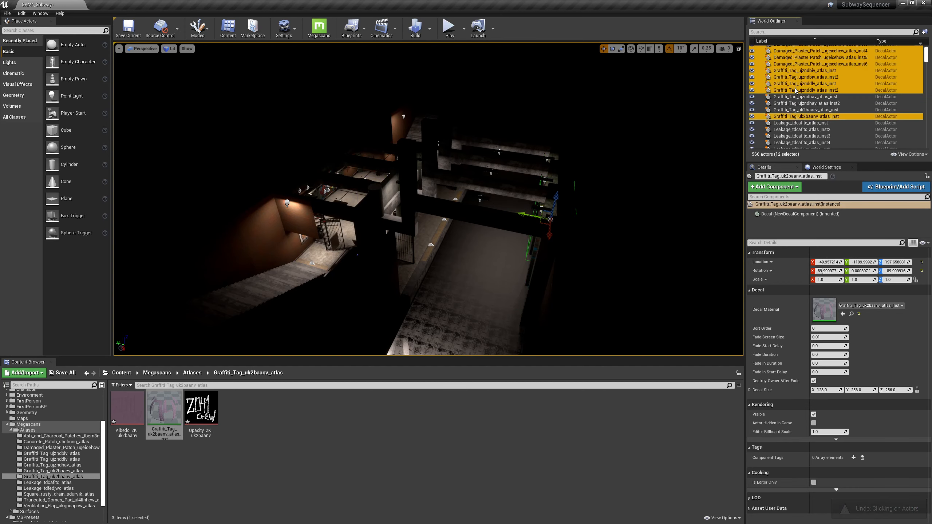
click(796, 116)
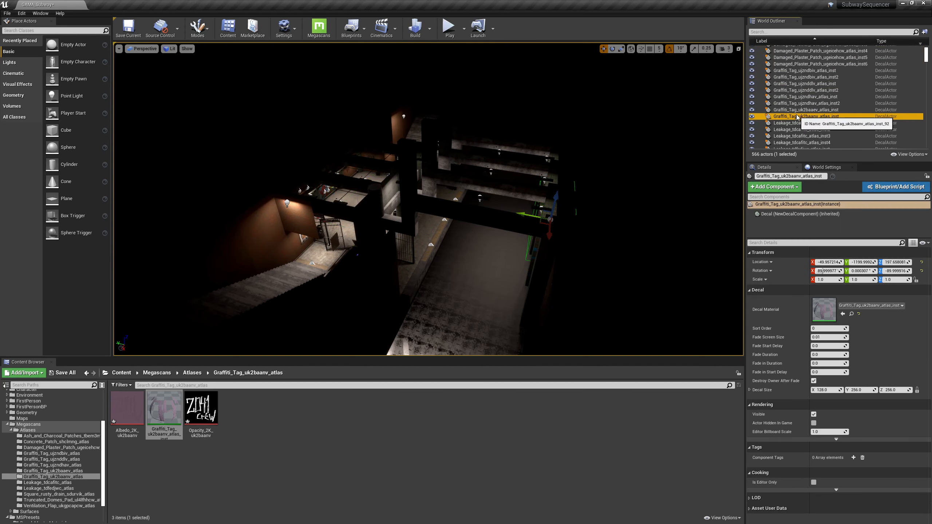
shift+click(794, 91)
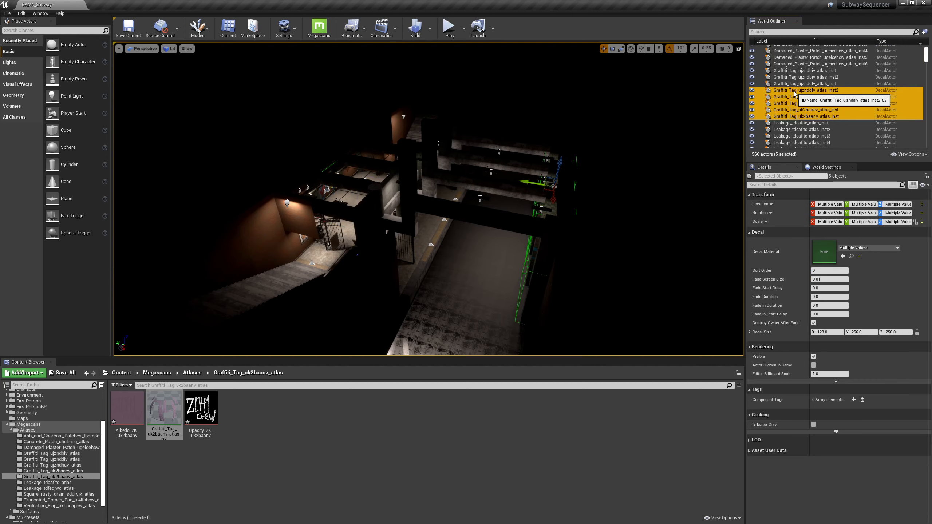
shift+click(795, 97)
ctrl+click(794, 97)
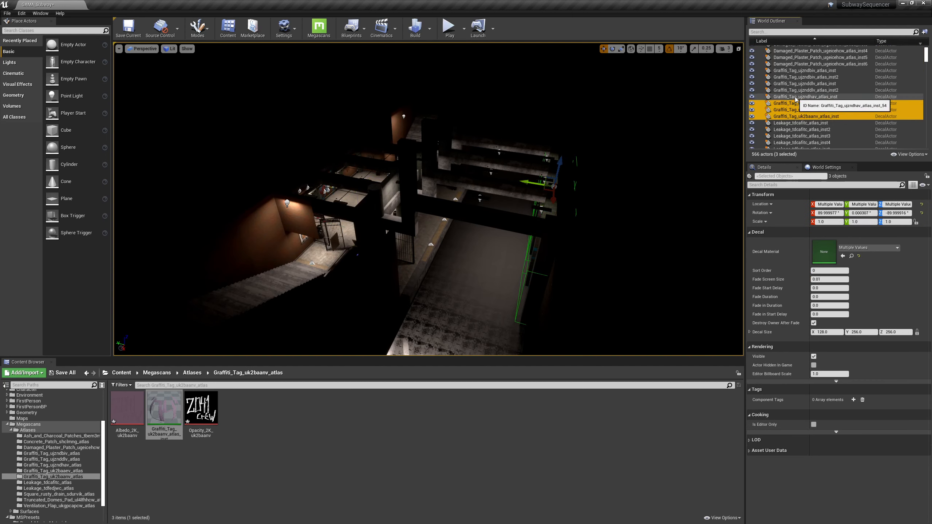
ctrl+click(795, 90)
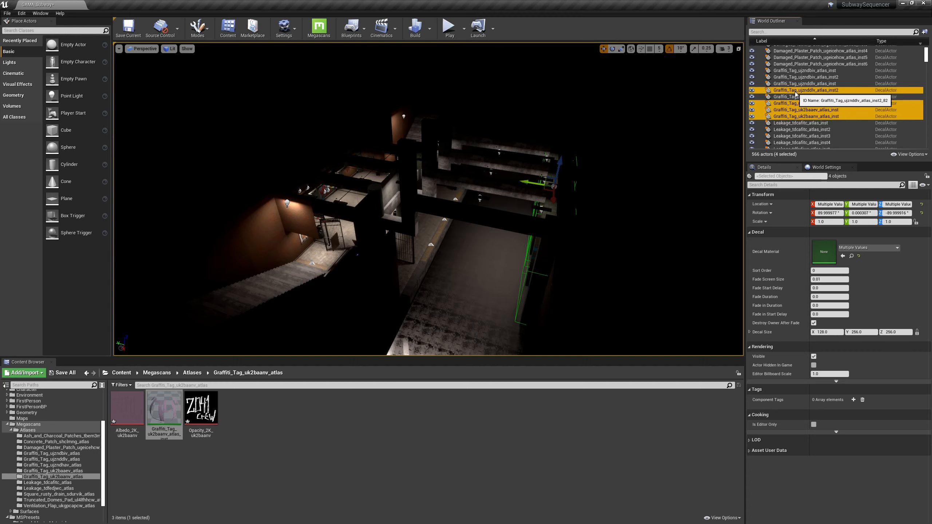
key(f)
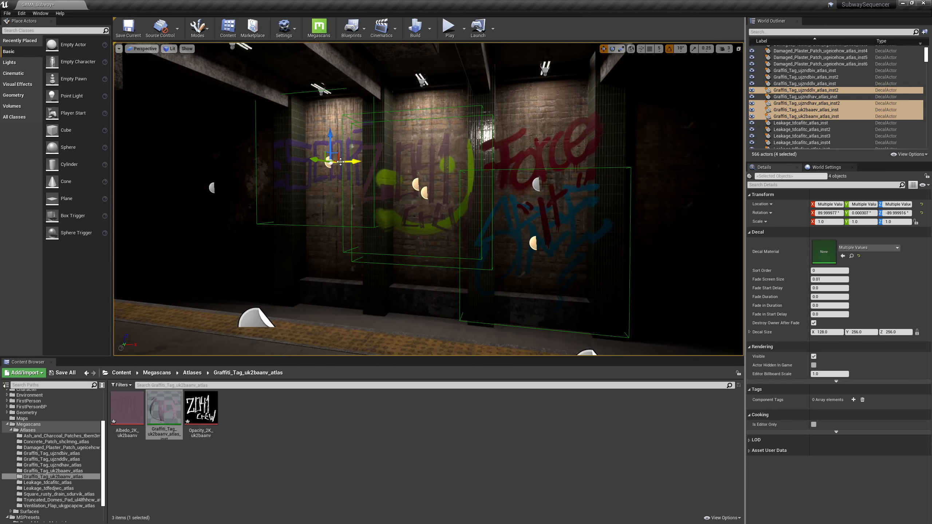
drag(335, 156, 356, 160)
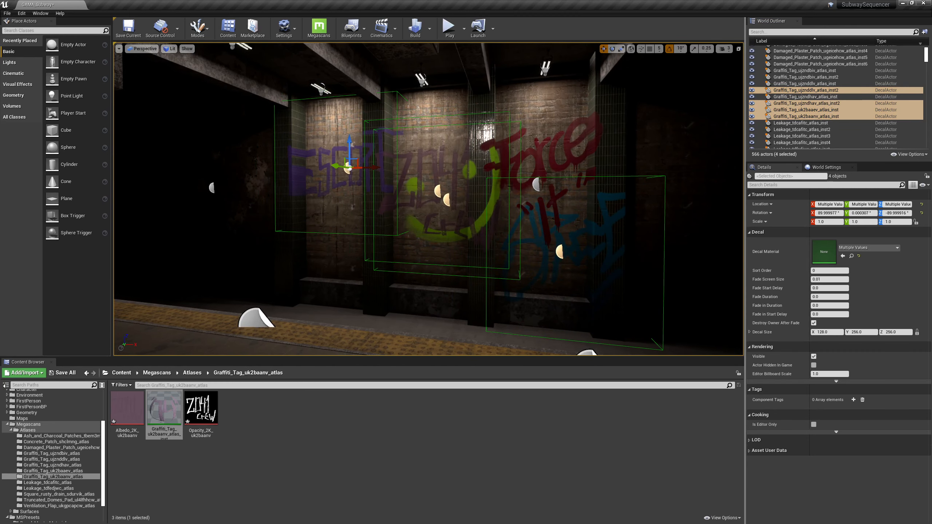
ctrl+click(537, 185)
drag(547, 178, 528, 166)
right_drag(527, 165, 425, 167)
drag(466, 177, 436, 178)
drag(466, 176, 458, 176)
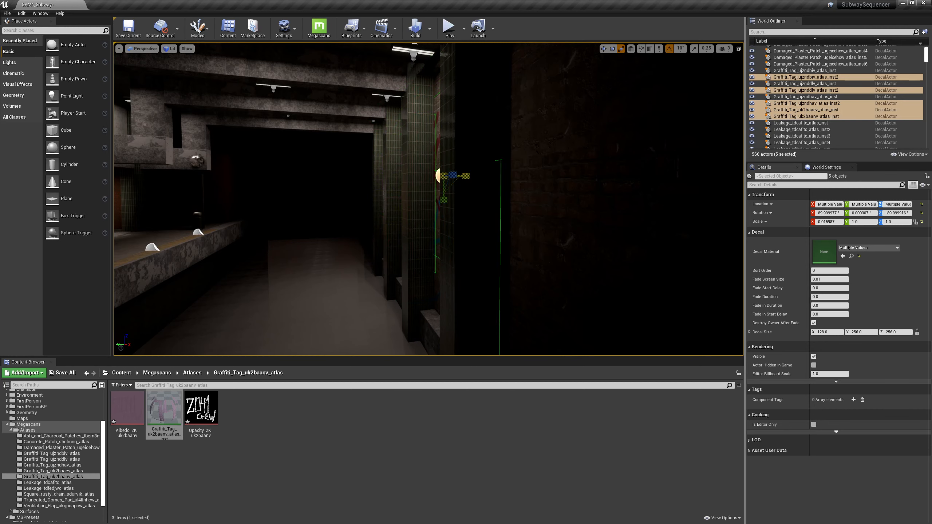
key(f)
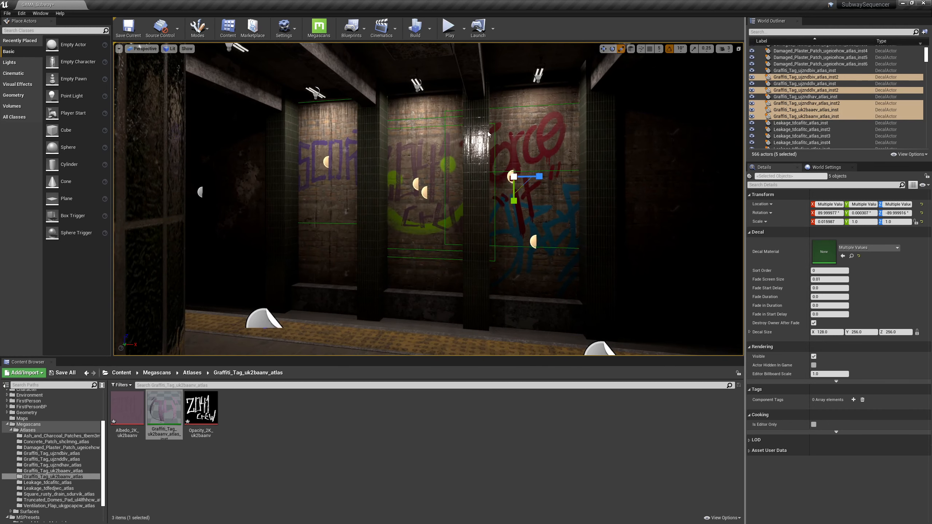
Step: Shrink the purple Escort decal and lower it on its brick wall to just above the ledge
key(w)
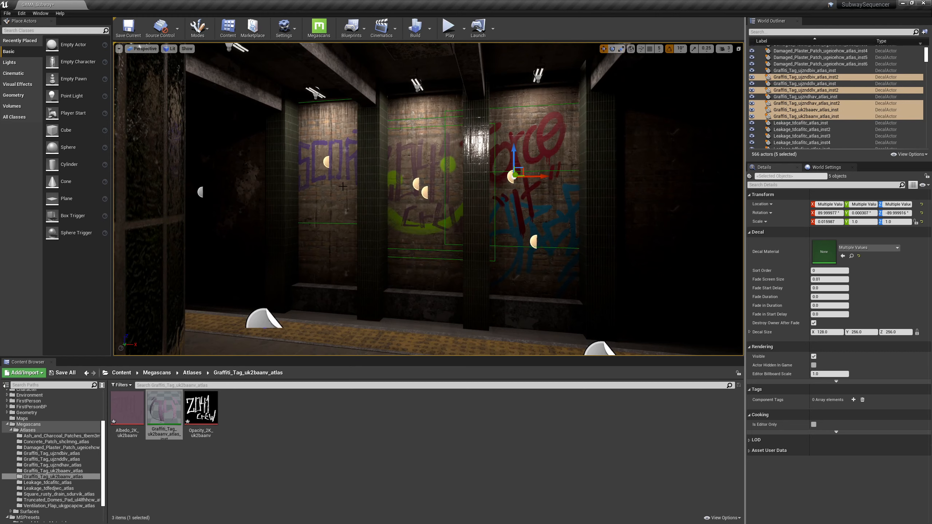
click(326, 162)
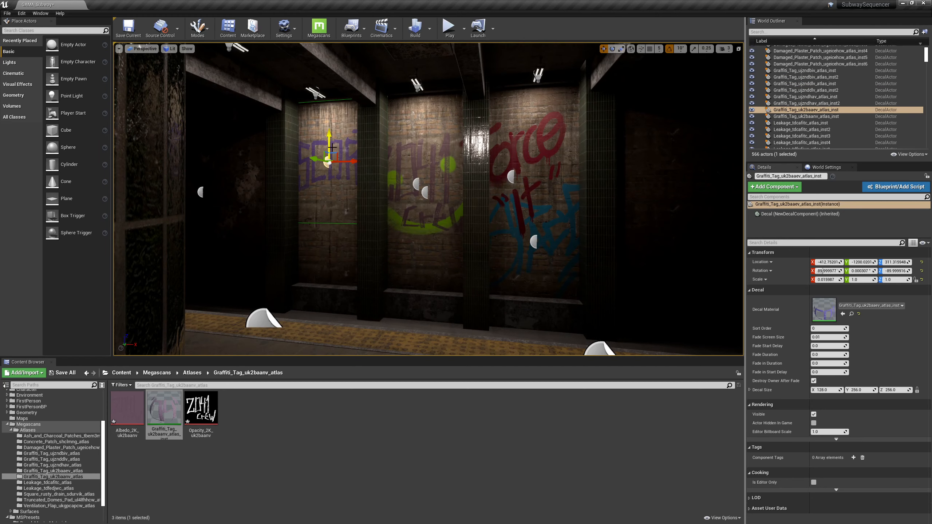
drag(334, 174, 333, 170)
key(ctrl+z)
key(f)
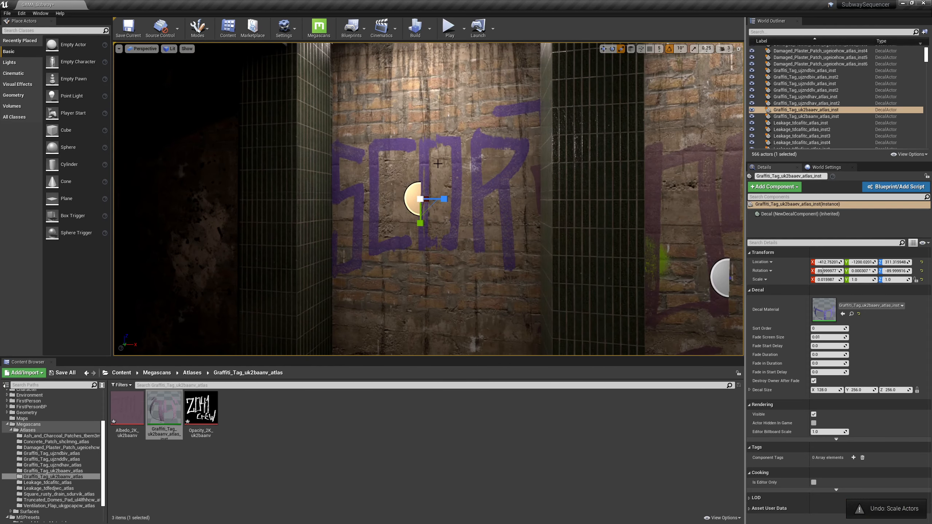
drag(409, 201, 448, 192)
key(w)
right_drag(447, 193, 537, 161)
drag(479, 57, 478, 171)
Step: Turn off rotation snapping, tilt the Escort decal to about 63° and adjust its scale to about 0.44 by 0.61
key(e)
right_drag(569, 126, 600, 126)
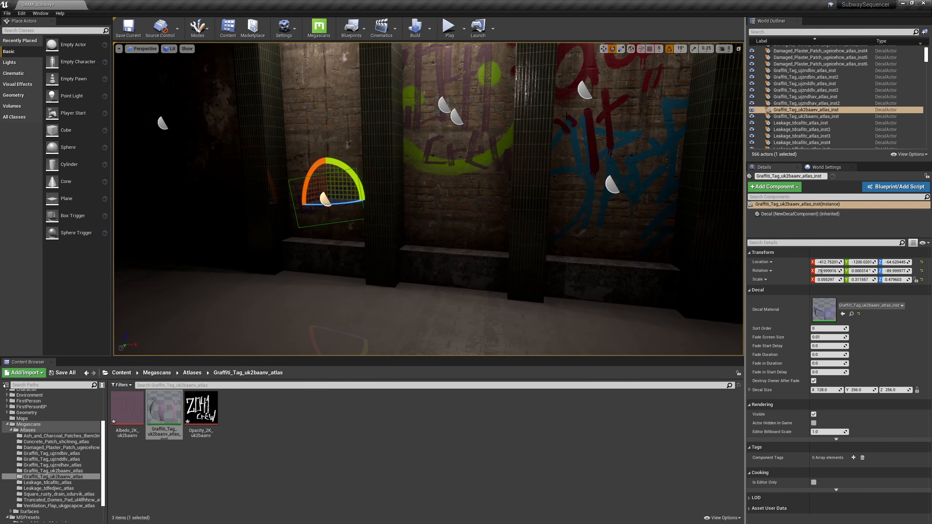
click(669, 48)
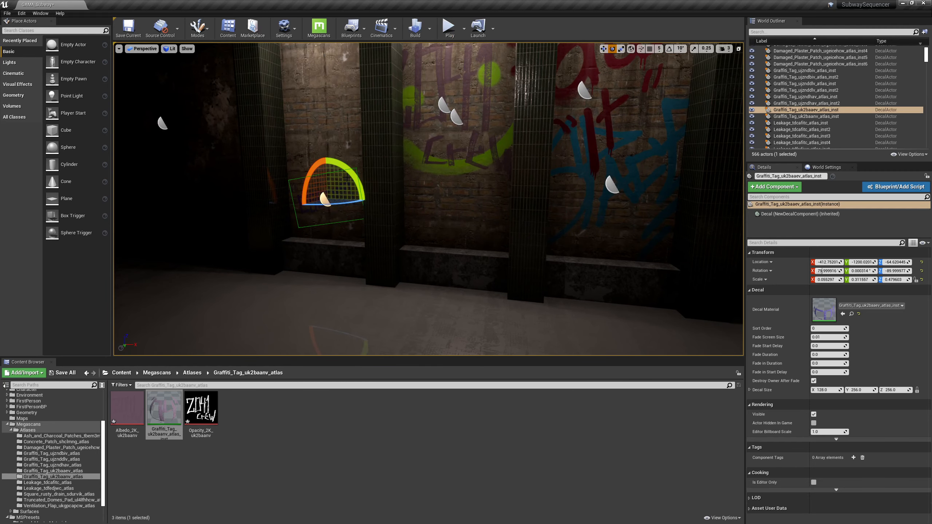
drag(363, 200, 339, 208)
key(w)
key(r)
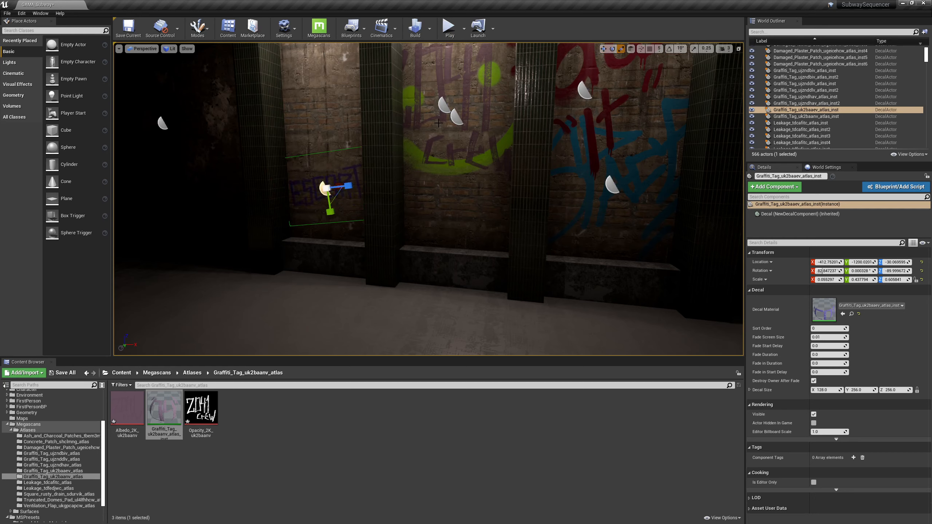
Step: Lower the green smiley decal towards the ledge, then shrink the Crew decal and lower it over the smiley
click(459, 121)
drag(462, 93, 471, 167)
click(442, 106)
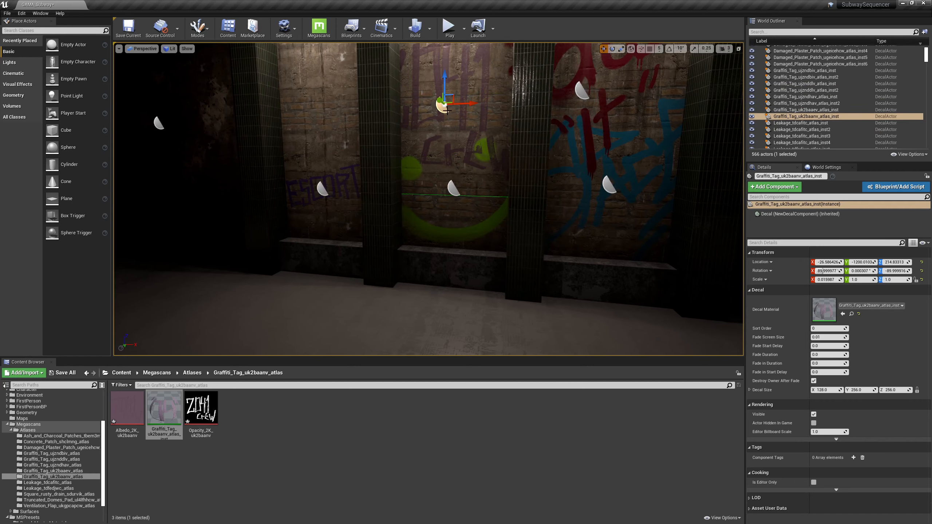
drag(446, 80, 496, 204)
key(r)
key(w)
key(e)
key(Escape)
right_drag(496, 204, 473, 212)
right_drag(505, 144, 504, 144)
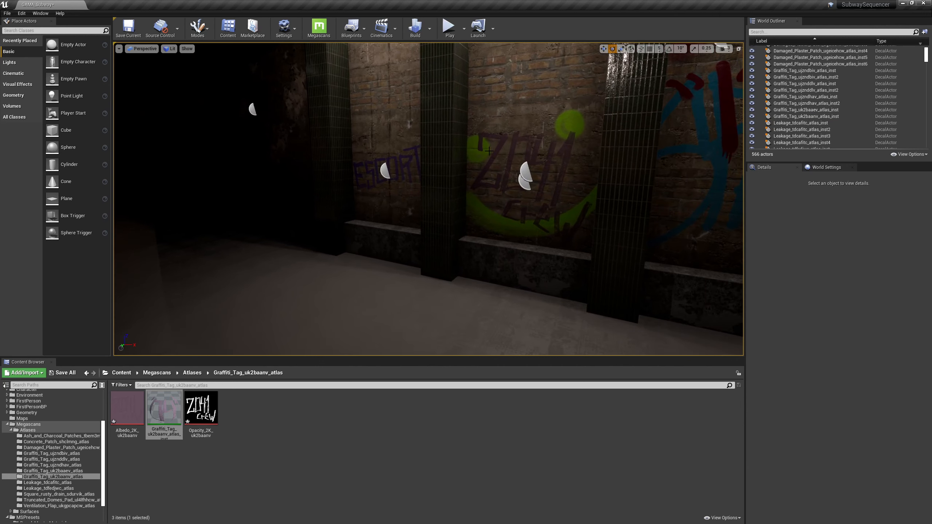
Step: Scale the red and blue graffiti decals to about 0.6 and lower them to Z about -30 and -63 respectively
click(384, 172)
right_drag(598, 157, 597, 157)
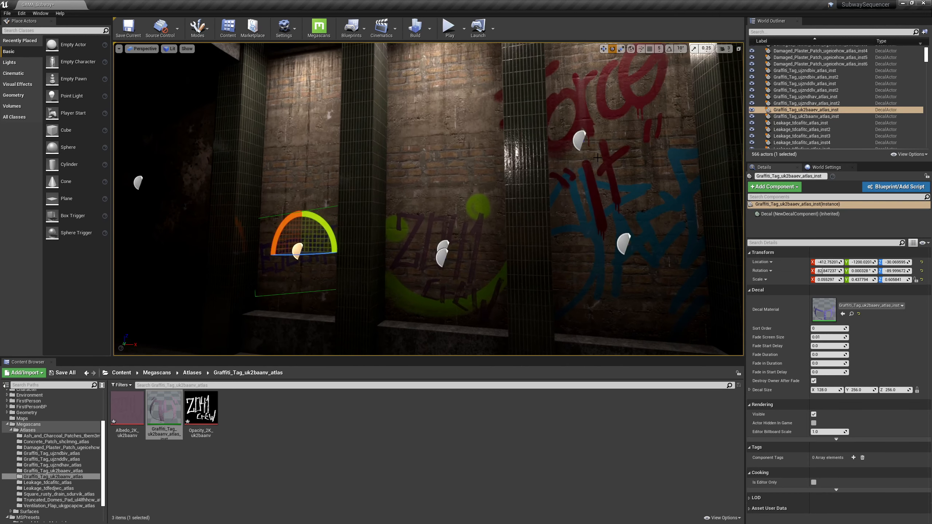
click(583, 140)
key(w)
drag(583, 114, 623, 246)
key(r)
key(w)
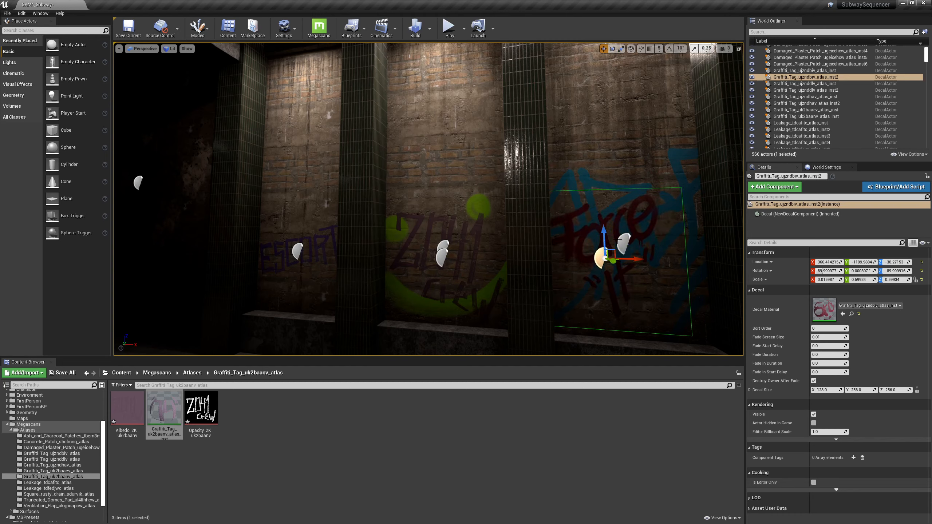
click(624, 245)
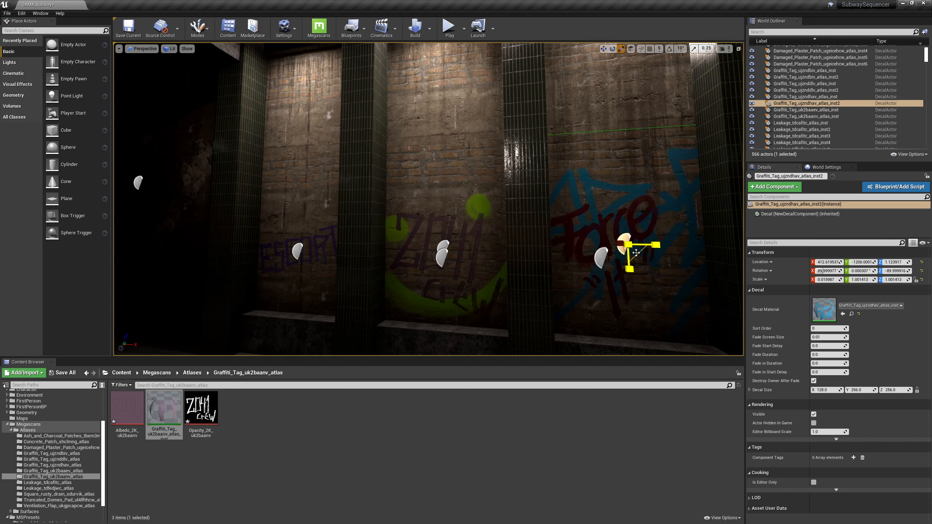
drag(628, 245, 646, 265)
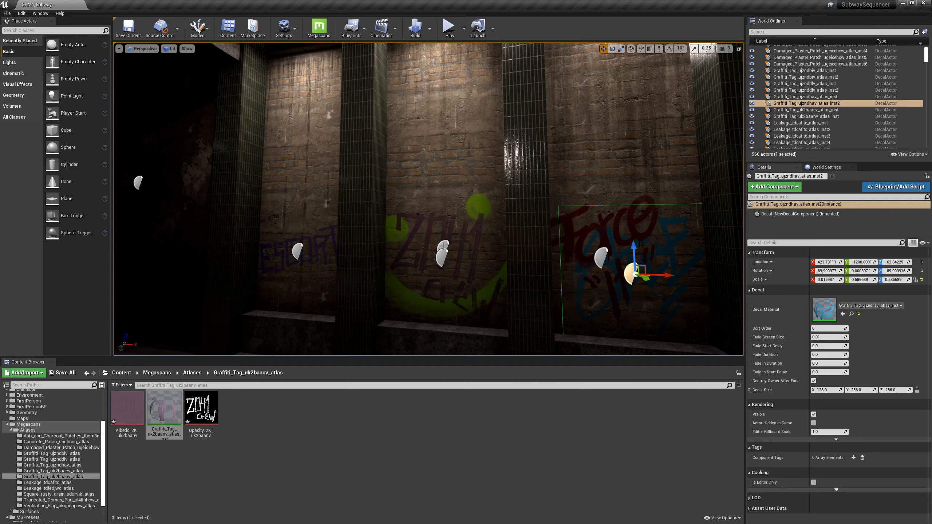
Step: Try wrapping the blue graffiti decal around the tiled pillar with a deeper projection, then return it to the brick wall
drag(666, 276, 569, 263)
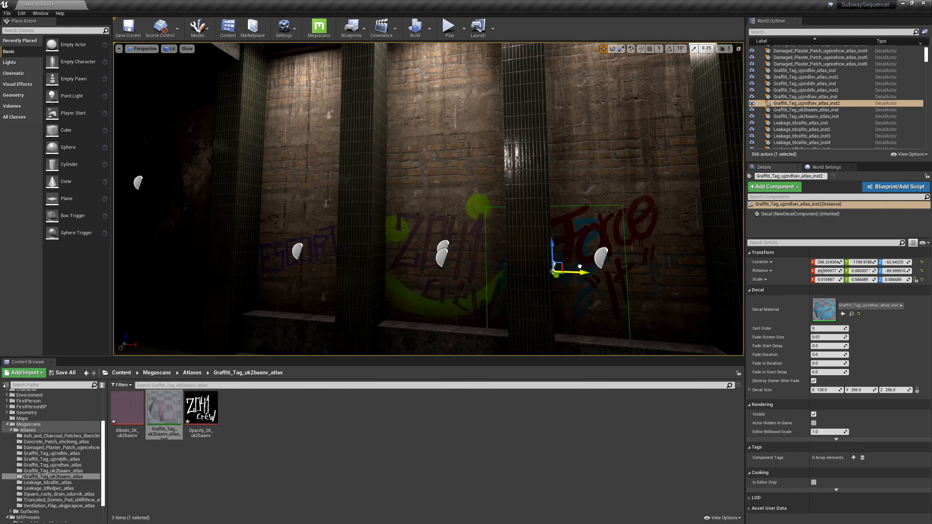
key(f)
key(r)
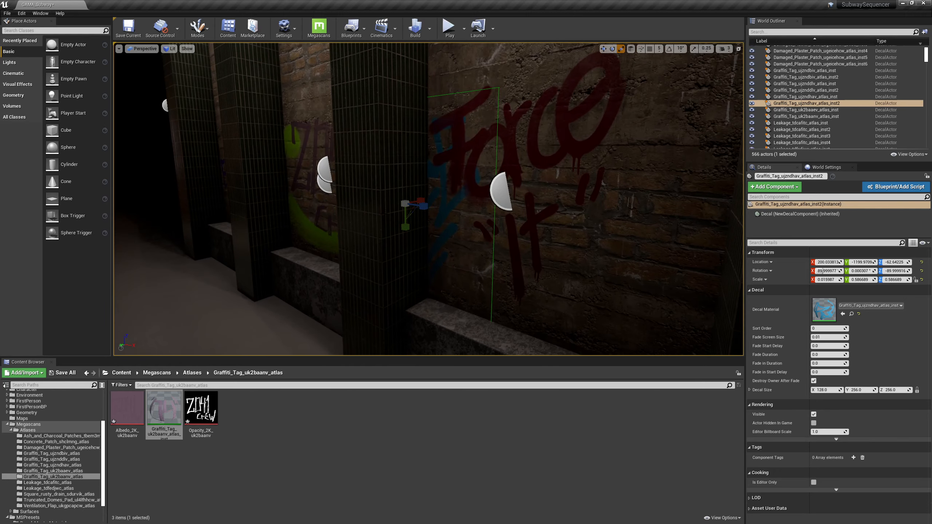
drag(417, 202, 392, 210)
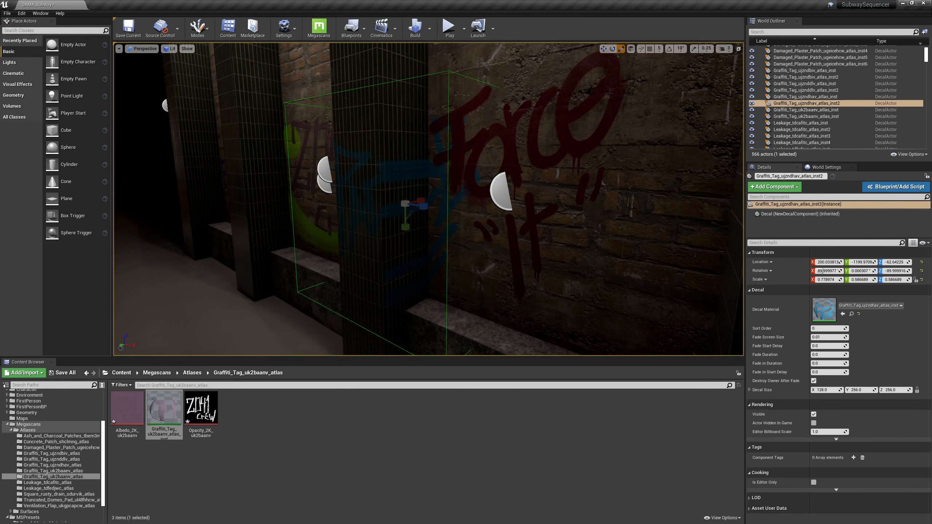
right_drag(393, 210, 630, 166)
key(Escape)
key(ctrl+z)
drag(503, 224, 613, 226)
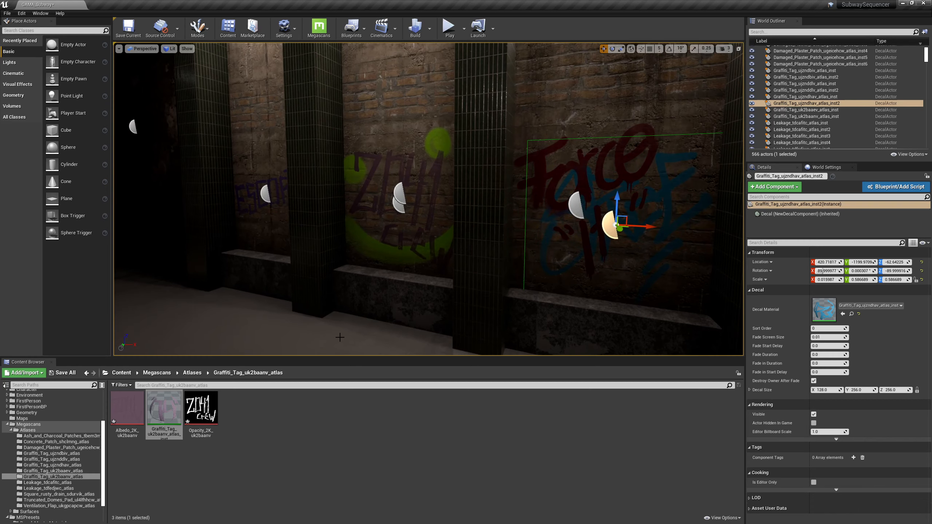
Step: Place a second Graffiti_Tag_uk2baanv_atlas decal at the tiled pillar, rotate it upright and scale it to about 0.39
drag(165, 407, 481, 173)
key(e)
key(r)
key(e)
mouse_move(512, 196)
right_down()
mouse_move(543, 195)
mouse_move(512, 180)
right_up()
key(g)
key(g)
key(r)
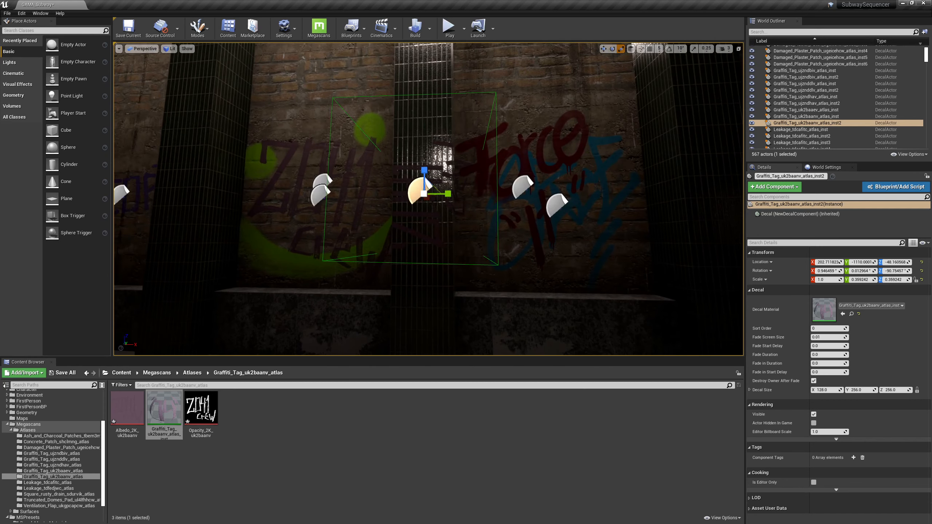
Step: Fit the pillar's Crew decal by narrowing it to about 0.19, stretching its height to about 0.42 and reducing its projection depth
drag(448, 193, 429, 196)
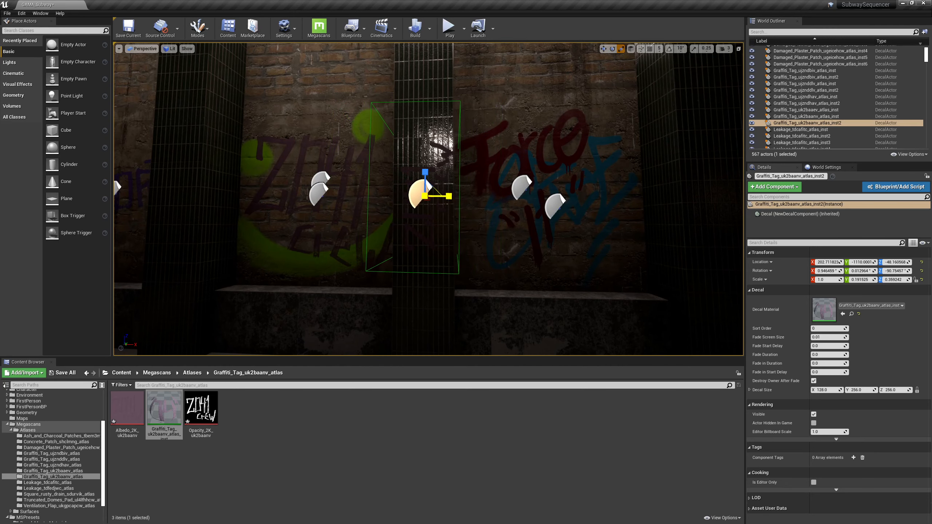
right_drag(512, 195, 440, 206)
key(d)
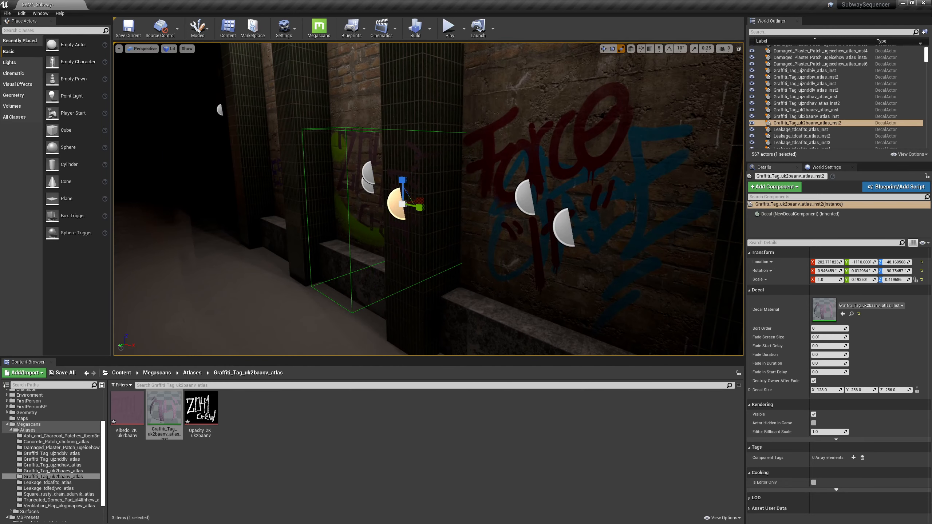
drag(418, 200, 407, 201)
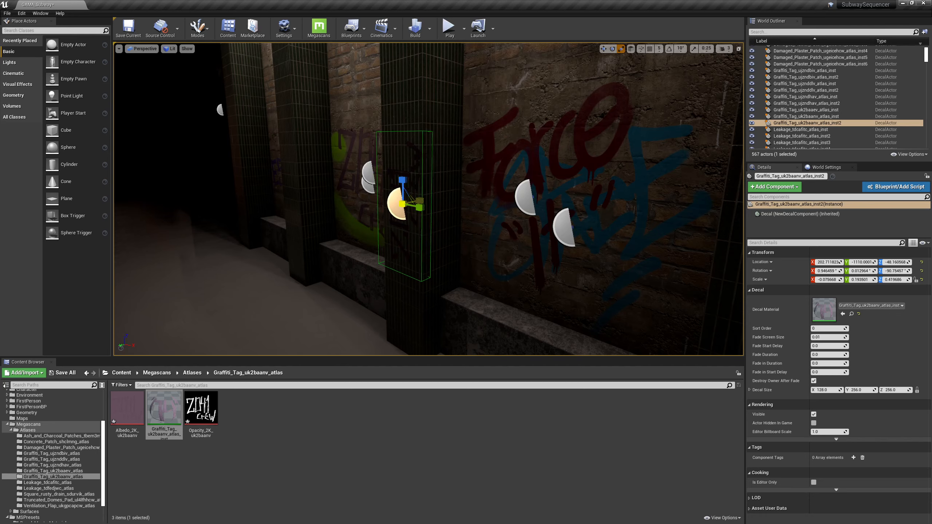
key(Escape)
Step: Examine the station's decorated walls, gates and props from several viewpoints across the platform
key(g)
key(s)
right_drag(418, 198, 406, 220)
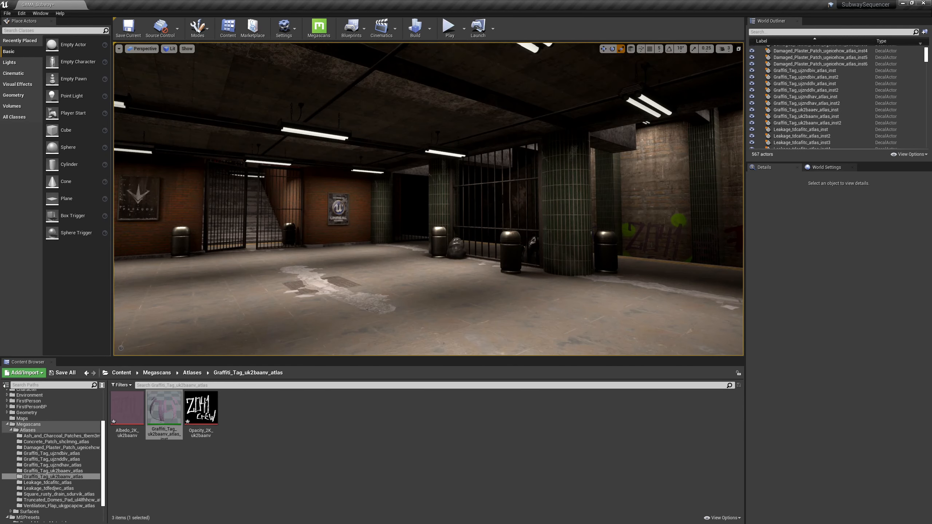
right_drag(405, 221, 323, 219)
key(s)
key(d)
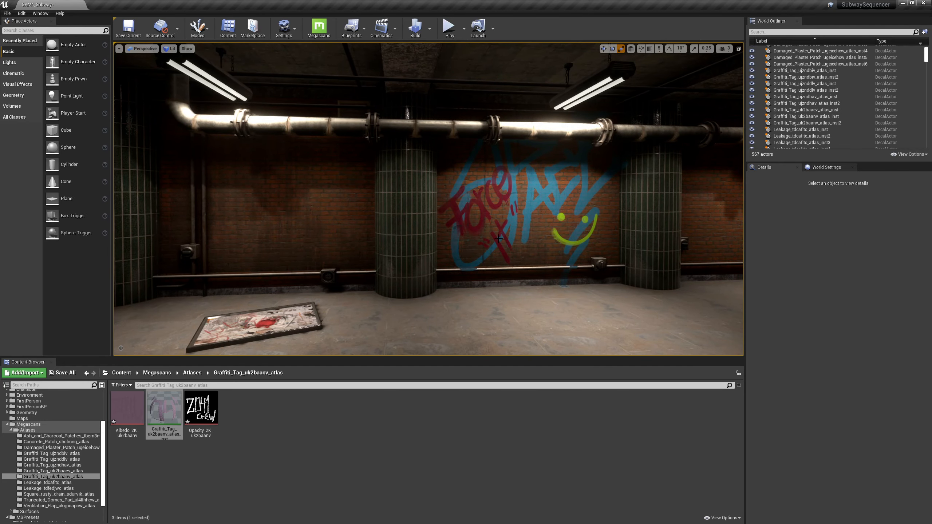
right_drag(498, 239, 660, 240)
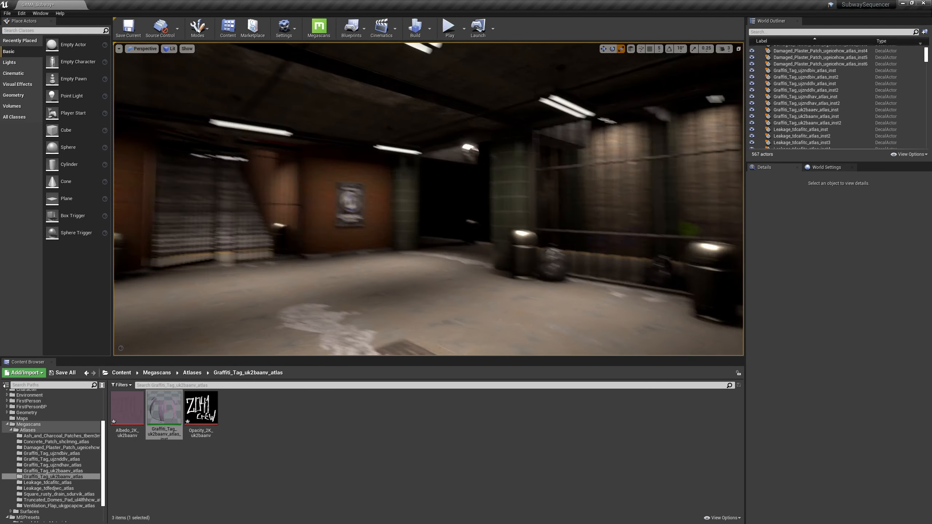
right_drag(403, 220, 539, 220)
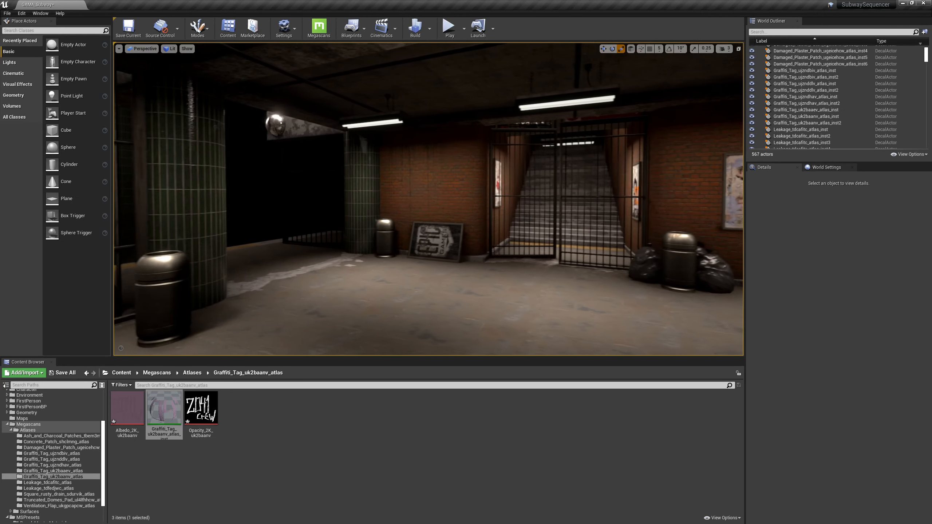
mouse_move(416, 248)
right_down()
mouse_move(496, 252)
mouse_move(419, 251)
right_up()
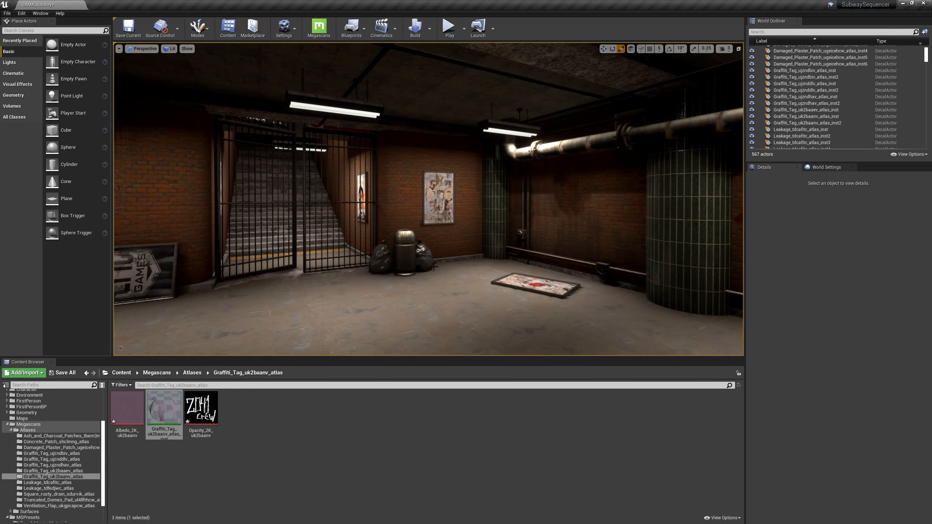